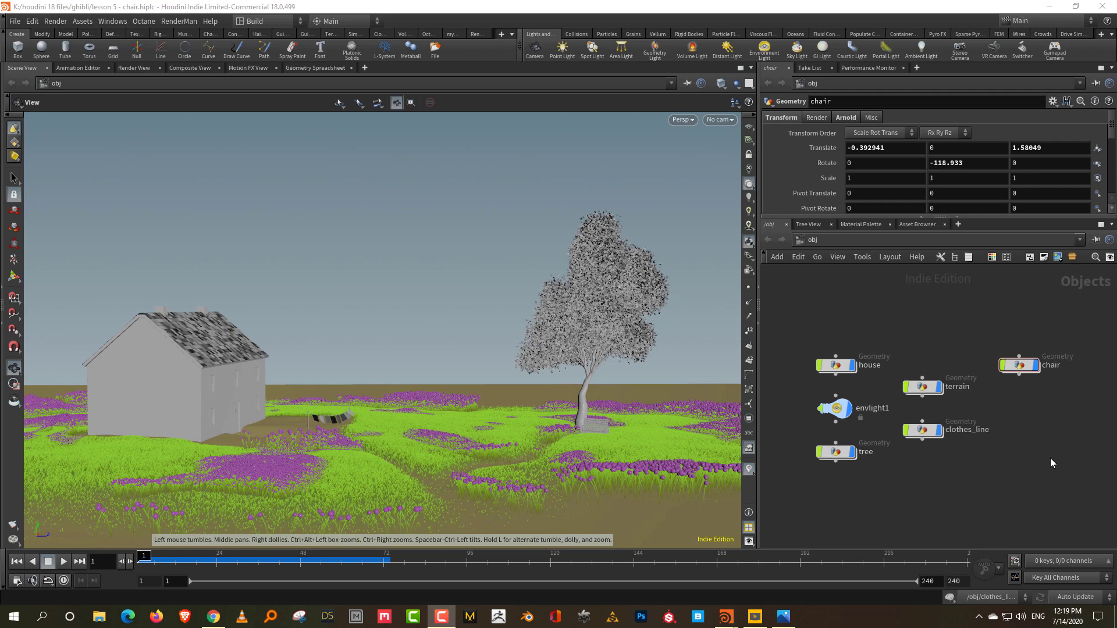
left_click_drag(527, 418, 915, 459)
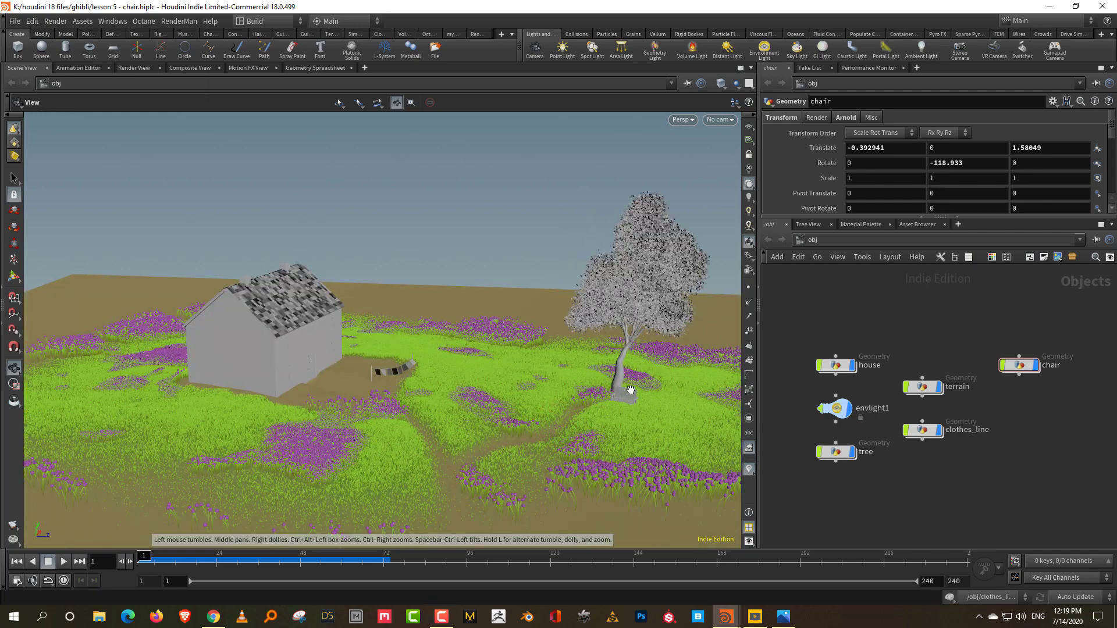
left_click_drag(628, 386, 587, 459)
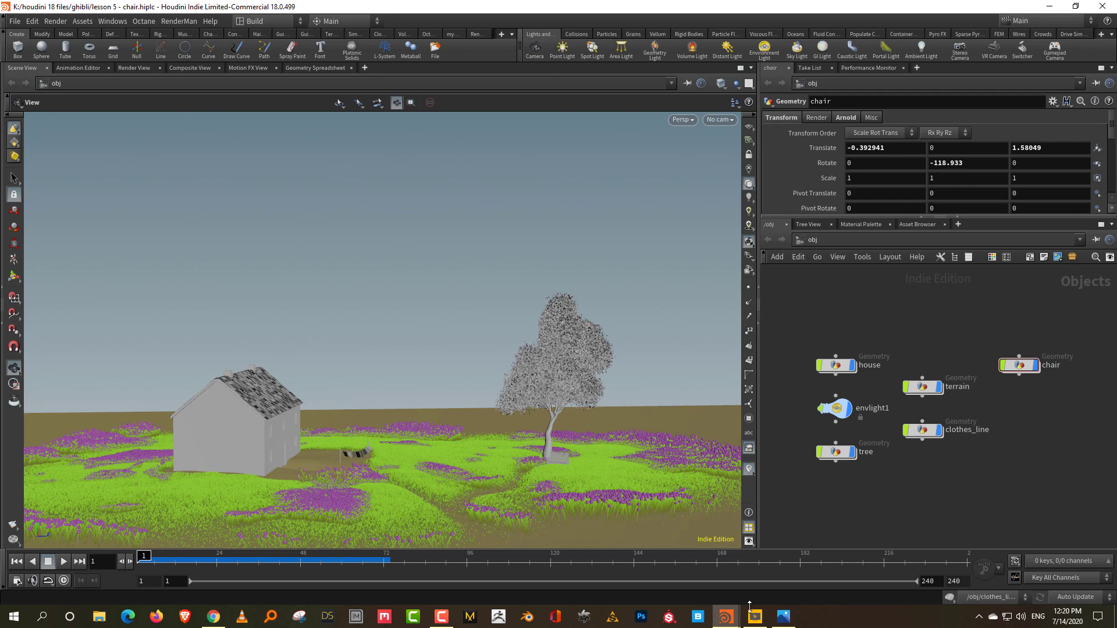
Switch to the tranquil1 scene and look at its clouds, house and tree through cam1.
left_click(726, 617)
left_click(681, 576)
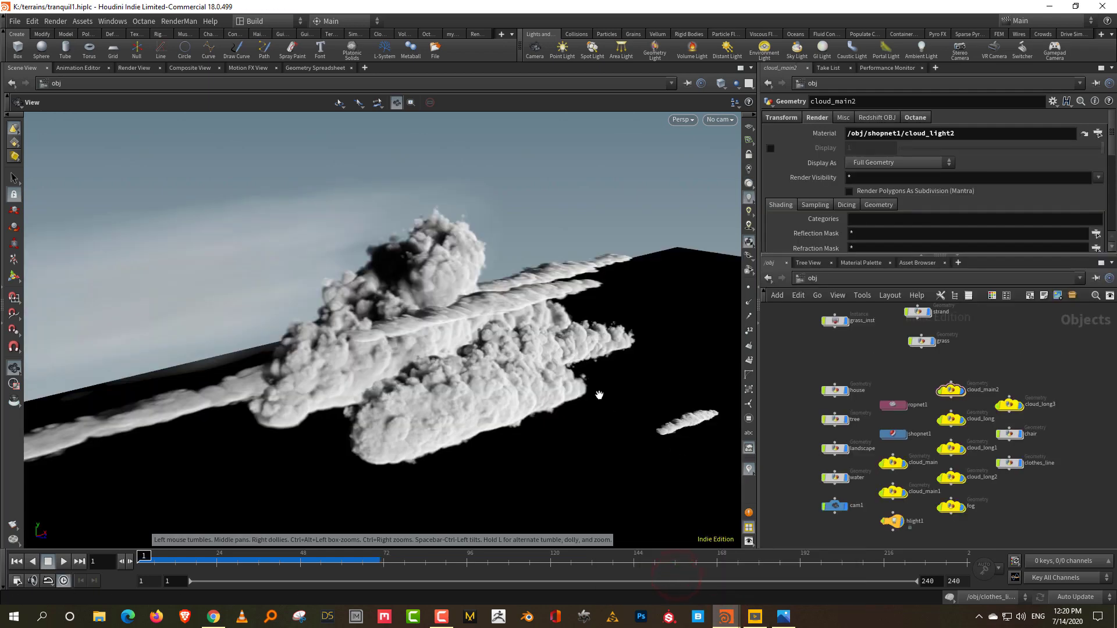
left_click_drag(600, 395, 679, 449)
left_click(732, 119)
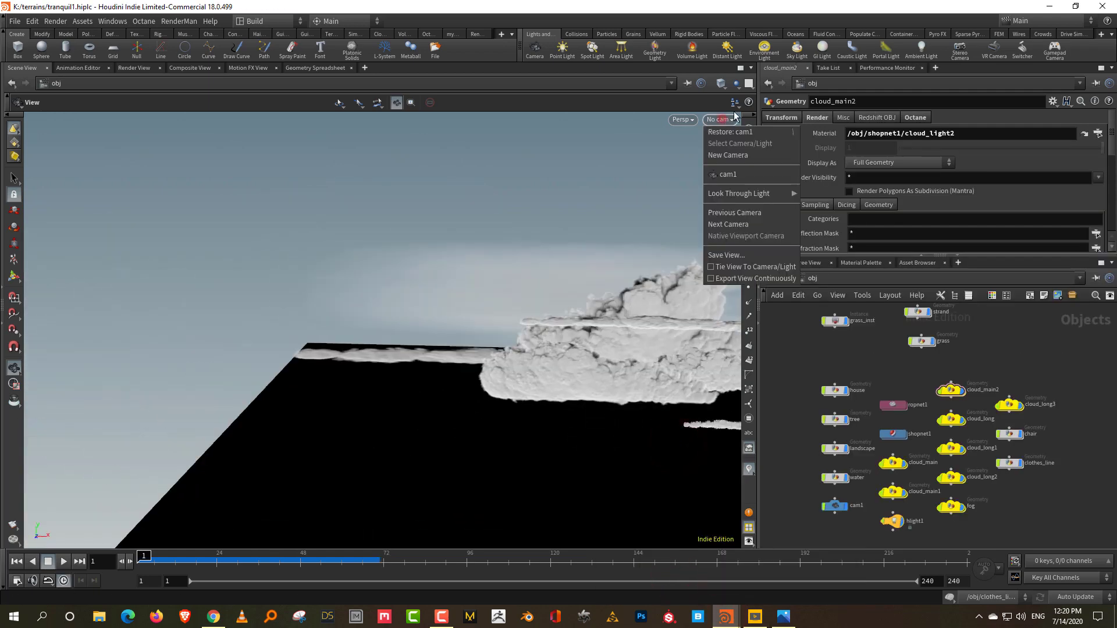
left_click(751, 176)
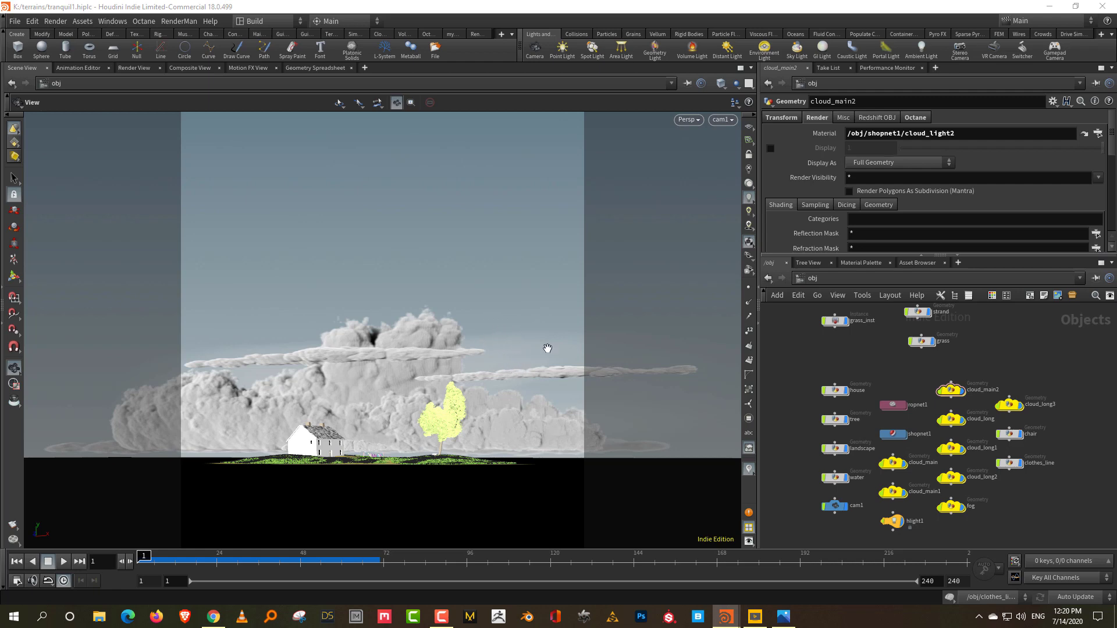
Return to the lesson 5 chair scene and examine the reference painting klOltb2.png in Photos before coming back to Houdini.
left_click(1041, 335)
left_click(726, 617)
left_click(783, 582)
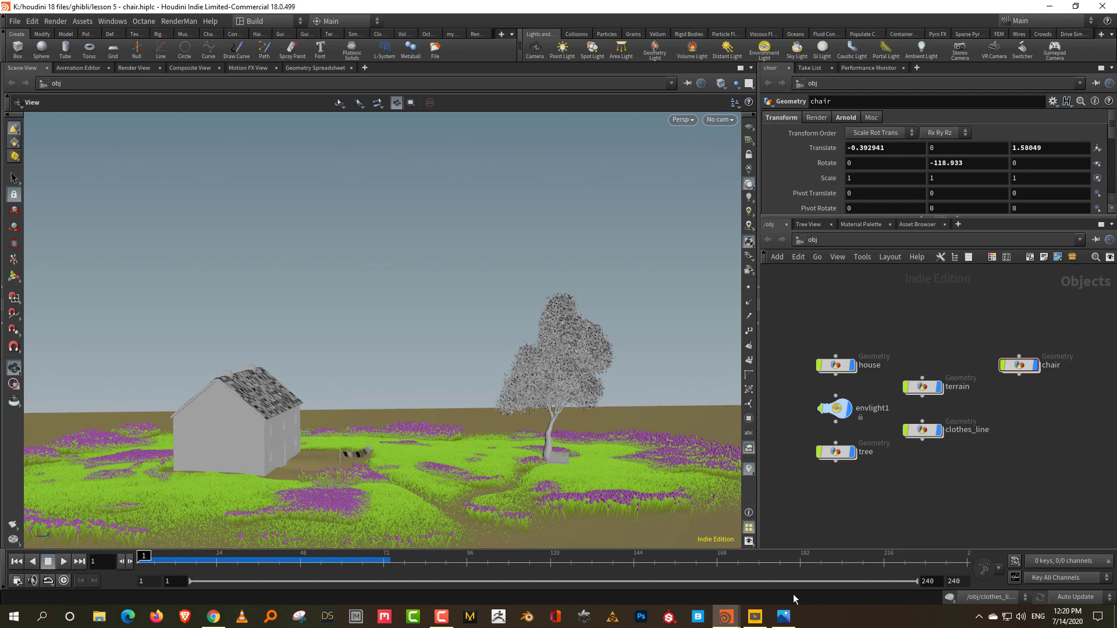
left_click(784, 616)
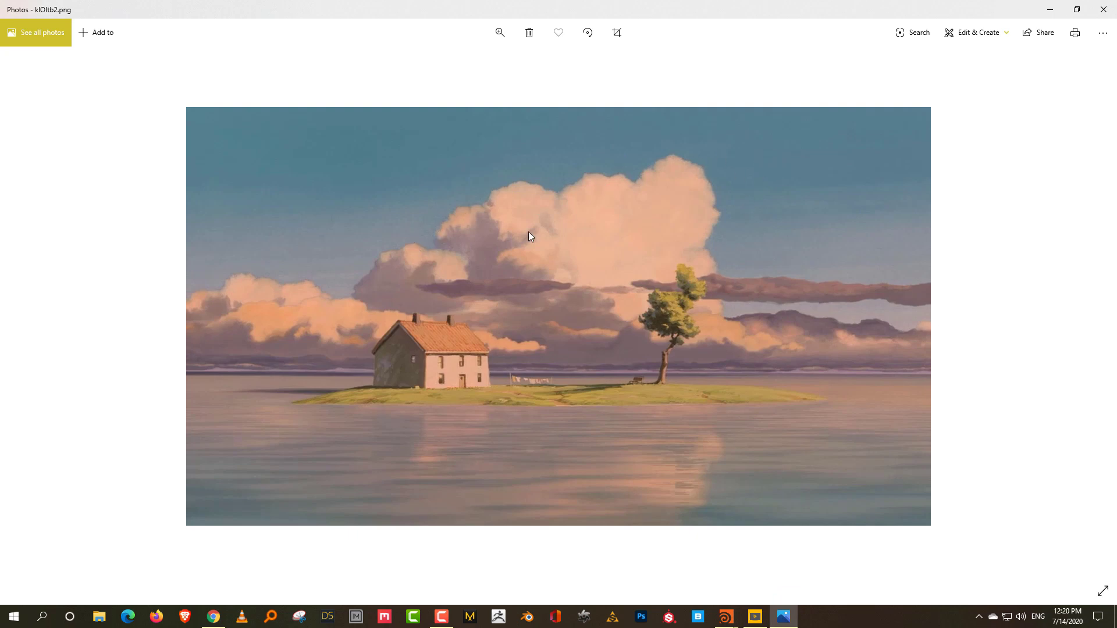
left_click(1049, 13)
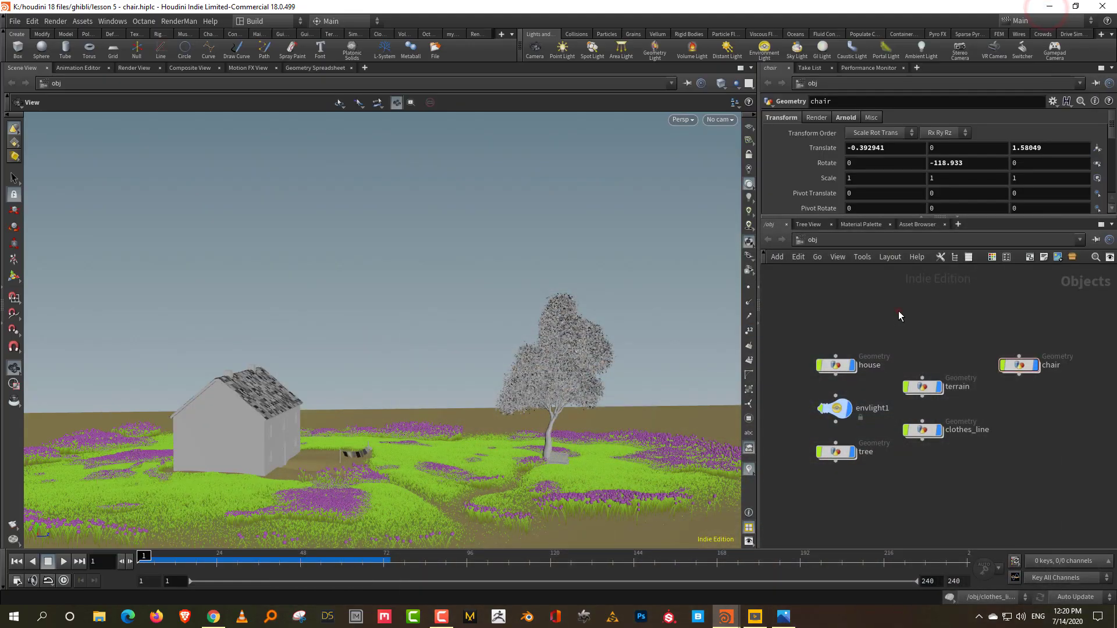
Enlarge the parameter area above the object network.
left_click_drag(902, 216, 900, 263)
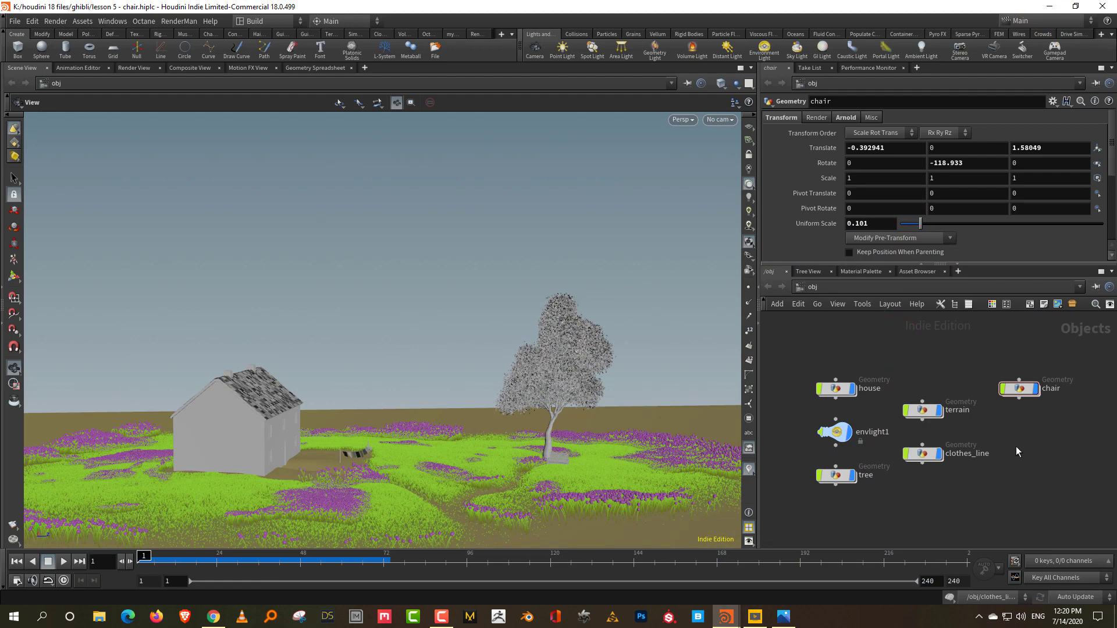
middle_click_drag(1016, 446, 997, 442)
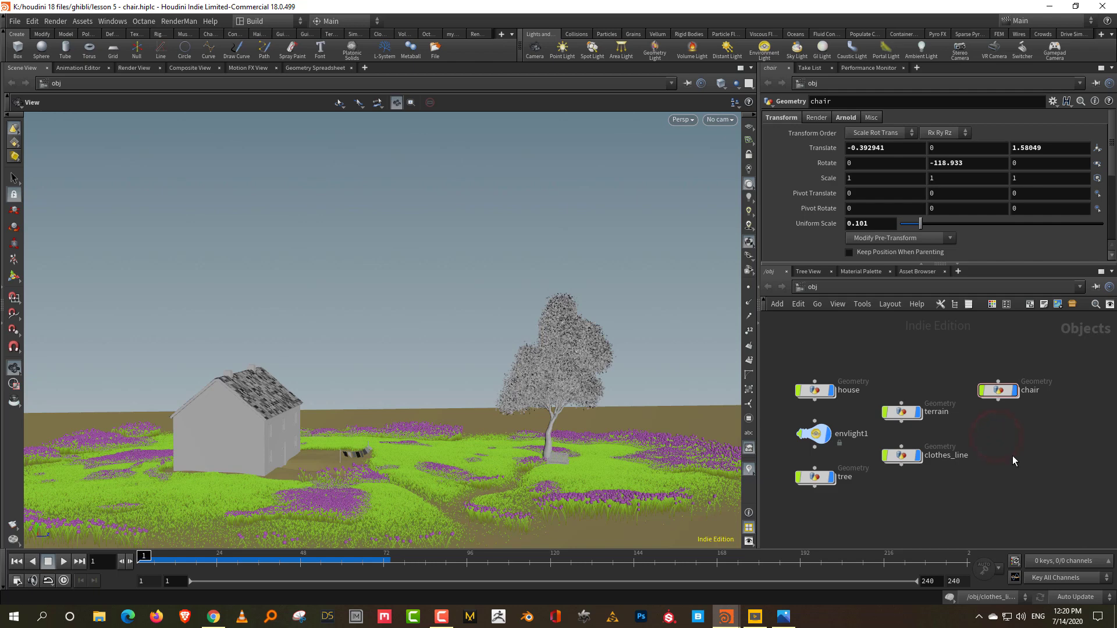
key("Tab")
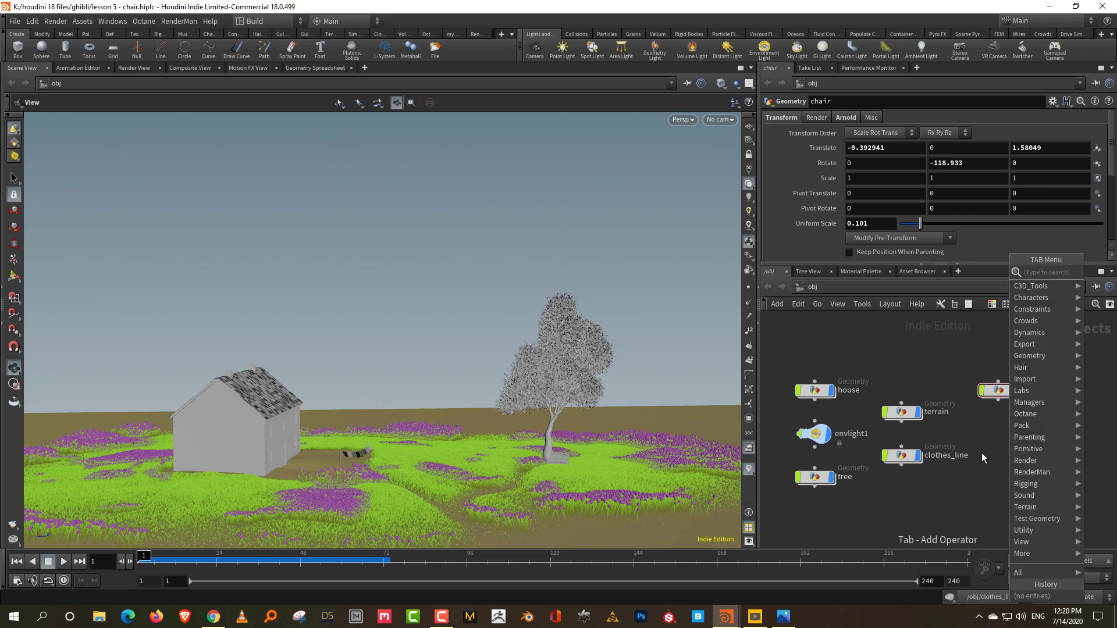
type("light")
left_click(982, 437)
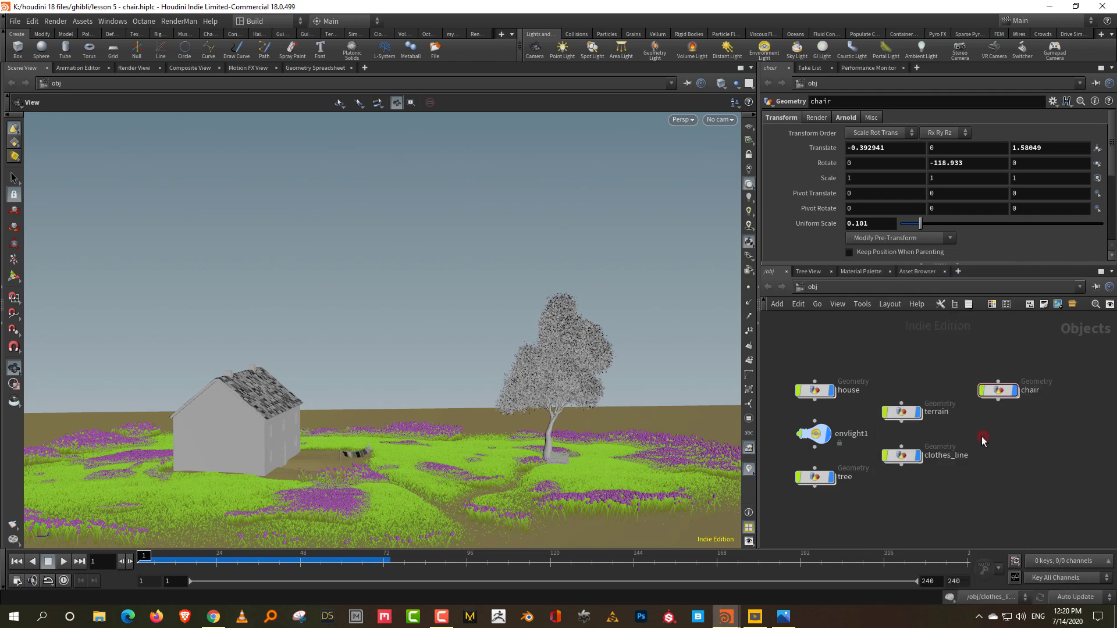
key("Tab")
type("ghe")
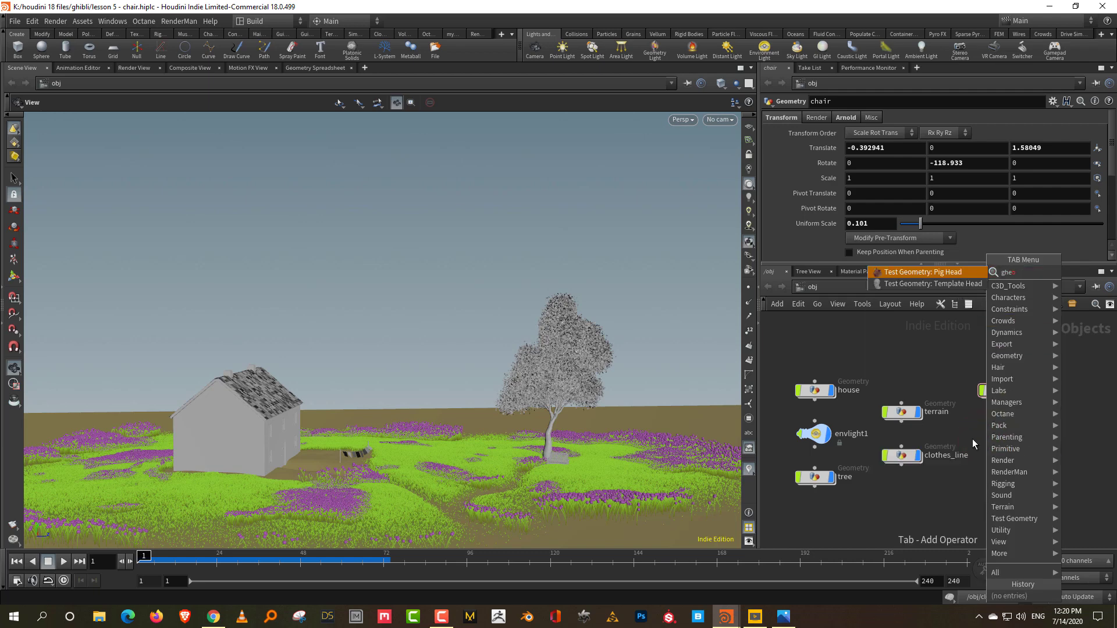
left_click(972, 438)
Add a Geometry object below the chair node and rename it cloud.
key("Tab")
type("geo")
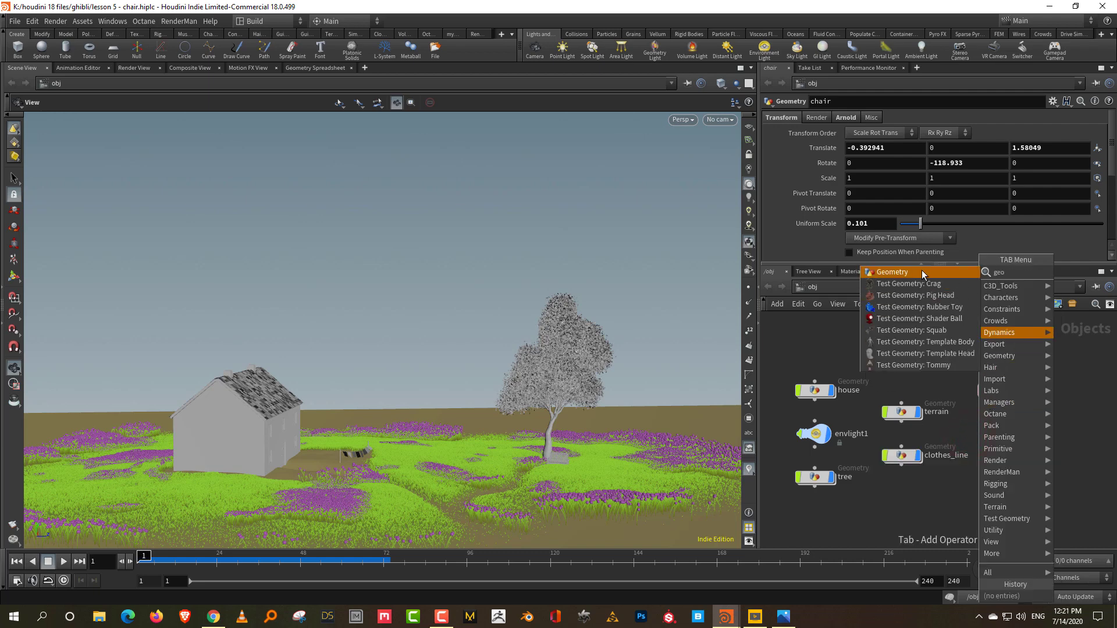
left_click(924, 272)
left_click(1052, 437)
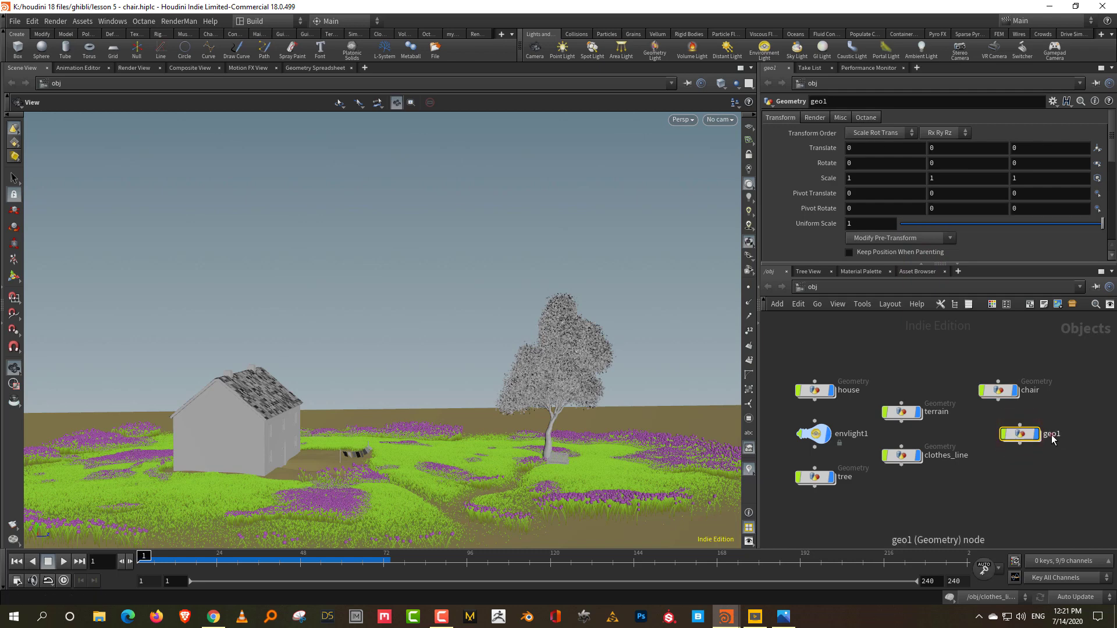
double_click(1052, 437)
type("clou")
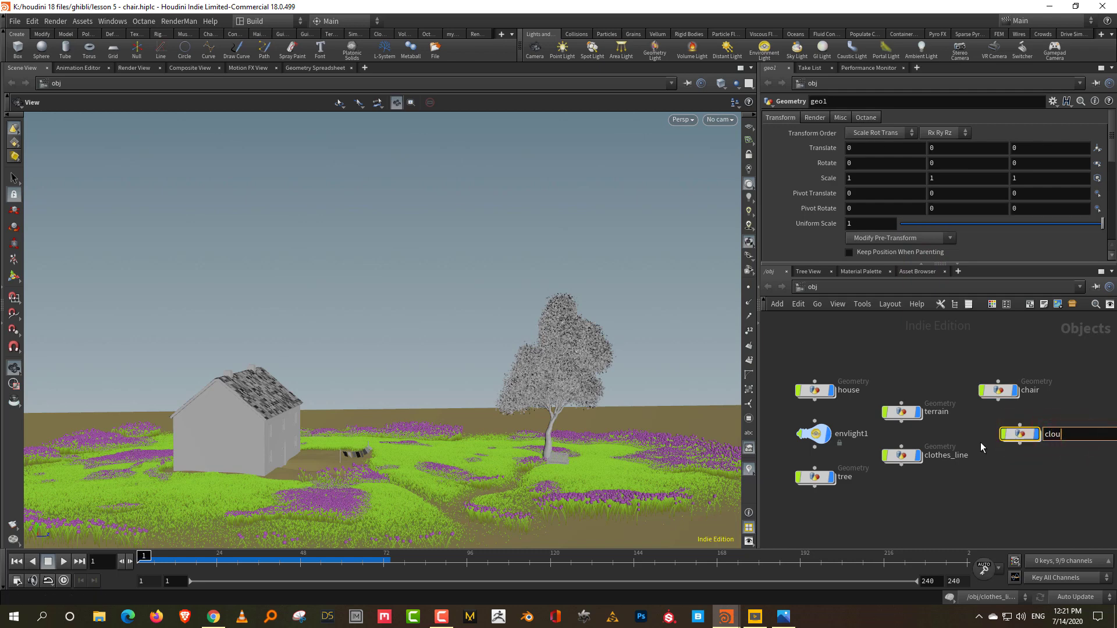
type("d")
key("Return")
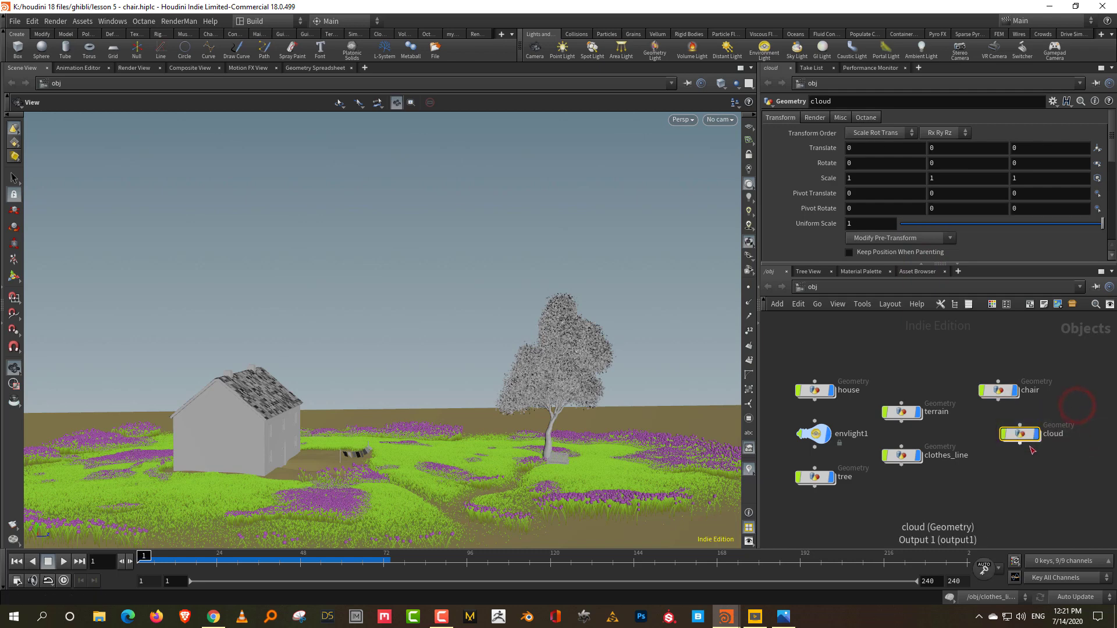
Give the cloud node a cloud-shaped outline and colour it bright yellow.
key("z")
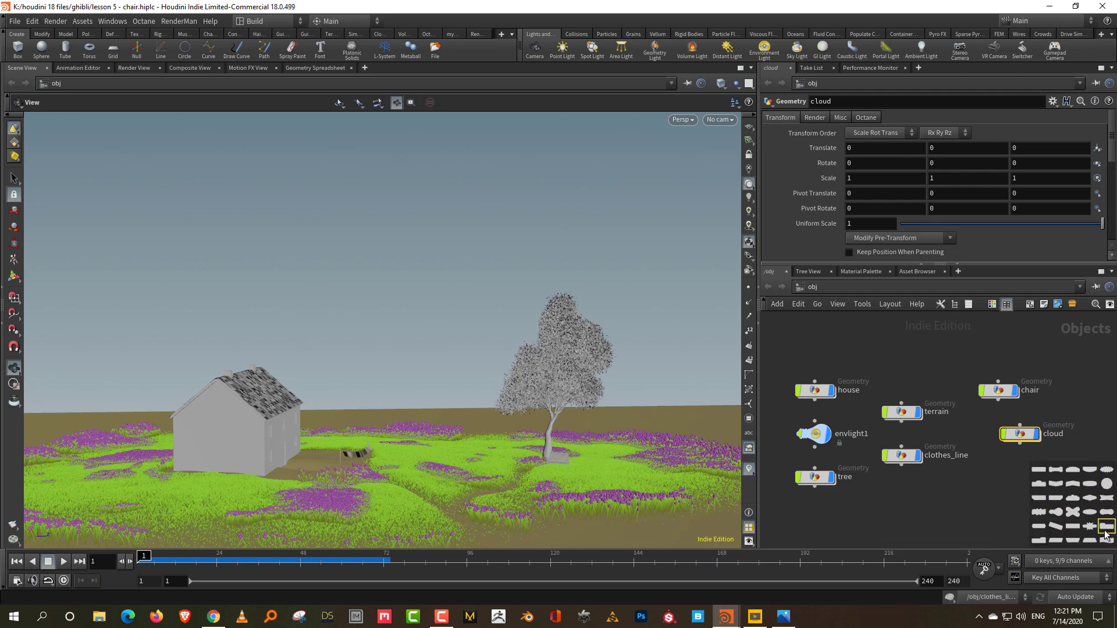
left_click(1073, 498)
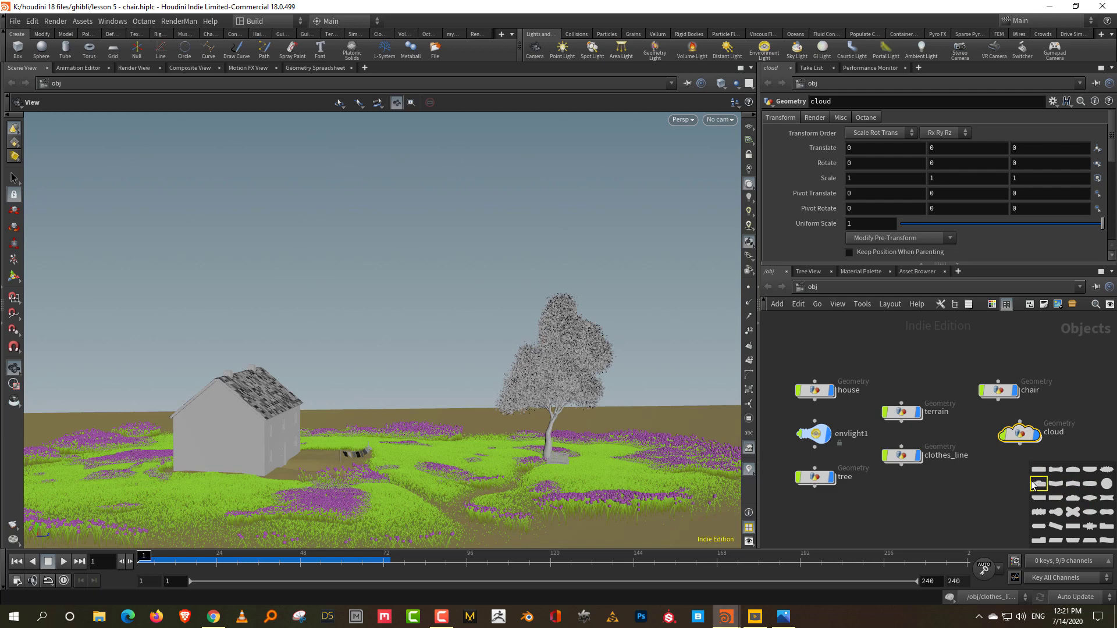
key("c")
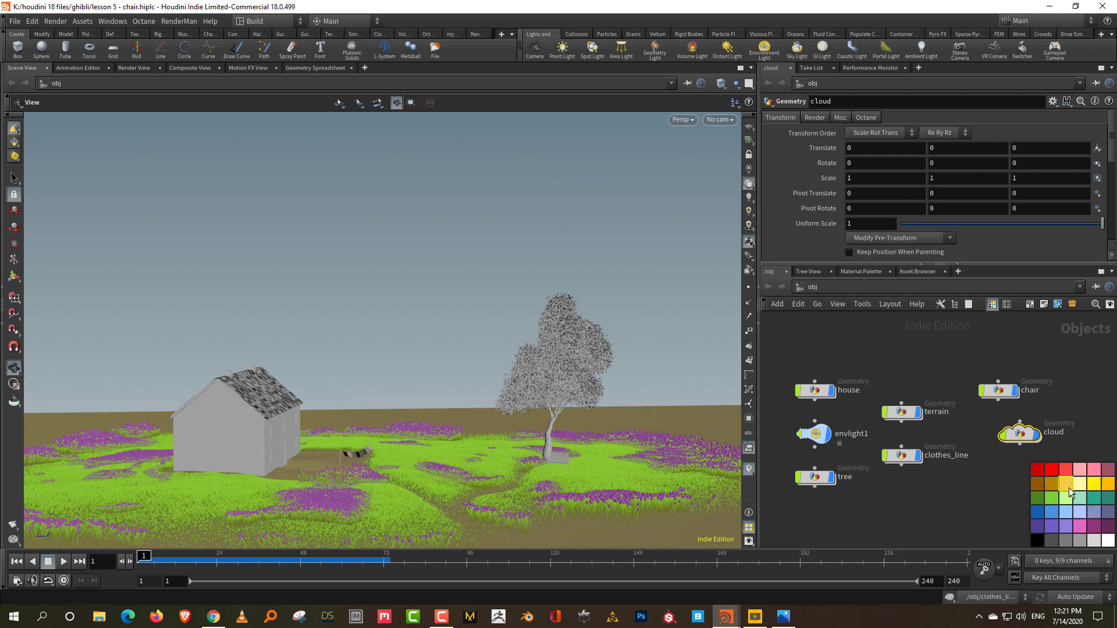
left_click(1052, 513)
left_click(1094, 483)
key("c")
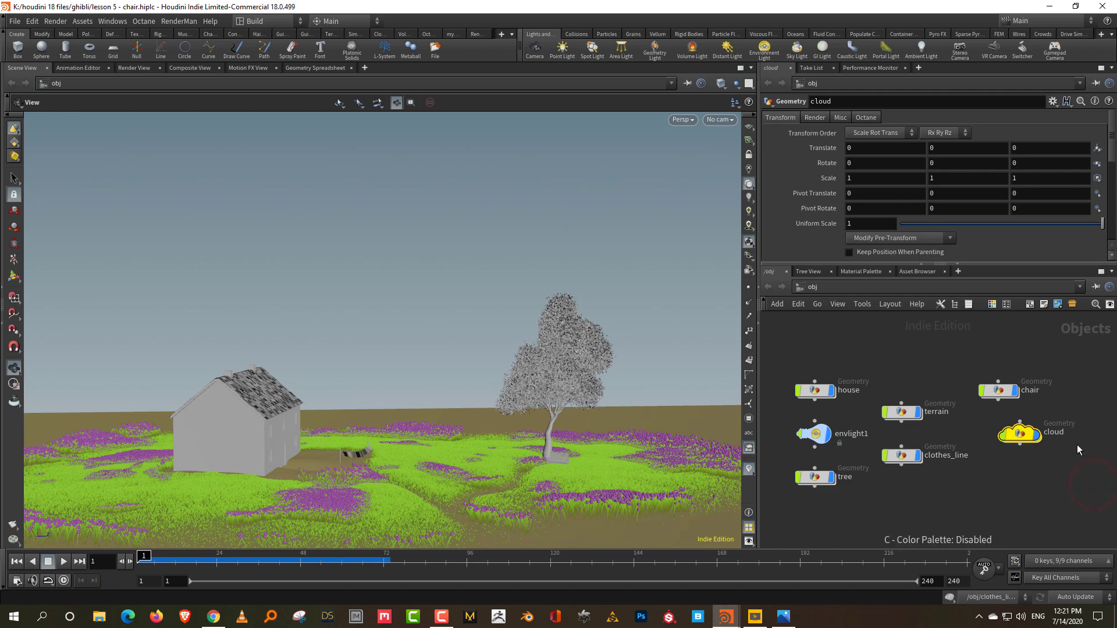
Go inside the cloud object and add a Sphere node to its empty network.
key("h")
double_click(969, 460)
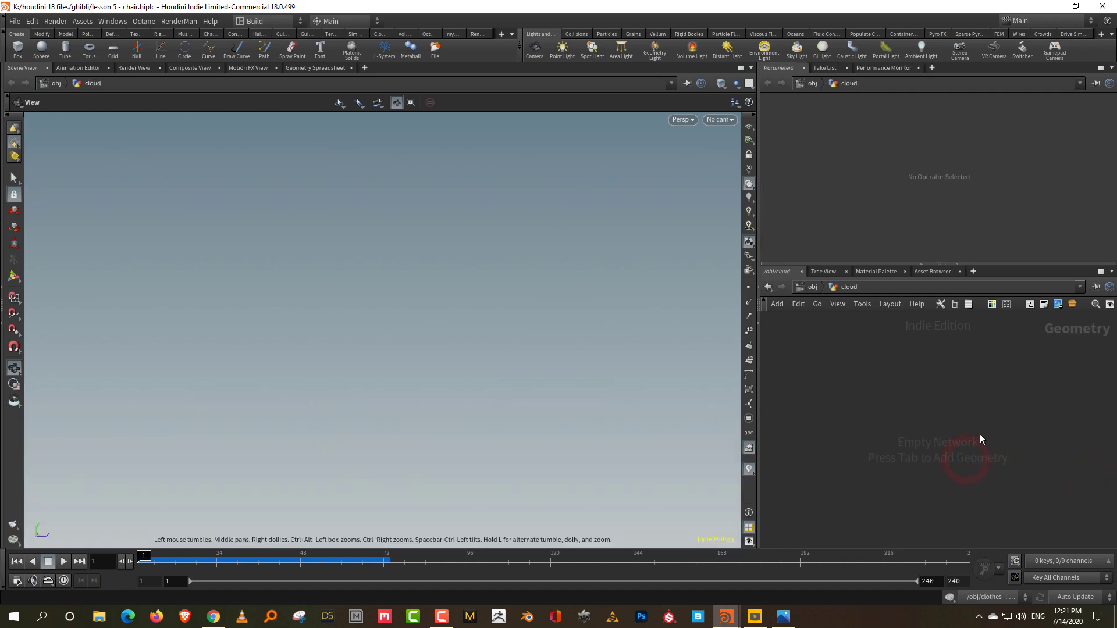
key("Tab")
type("sp")
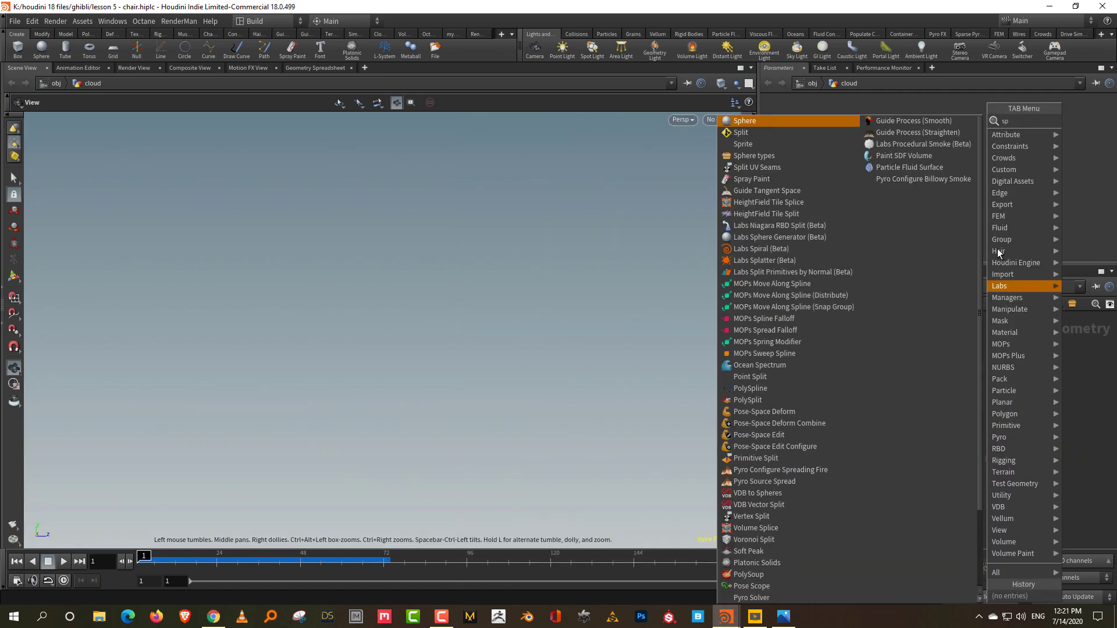
left_click(788, 120)
Set the sphere's primitive type to Polygon and its frequency to 10.
left_click(865, 117)
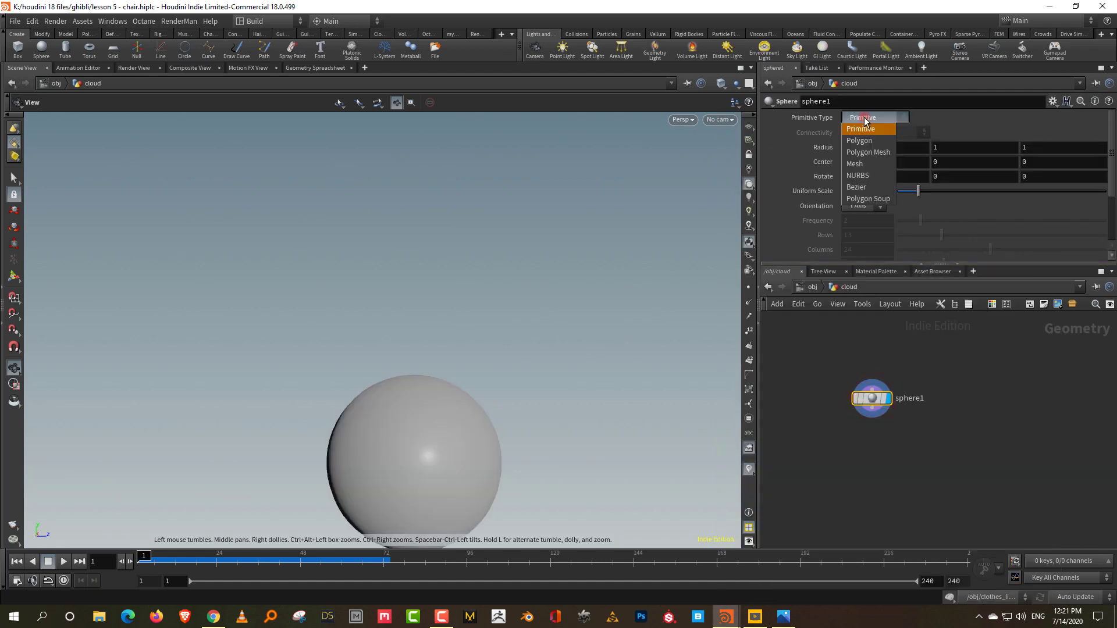
left_click(859, 141)
left_click(931, 221)
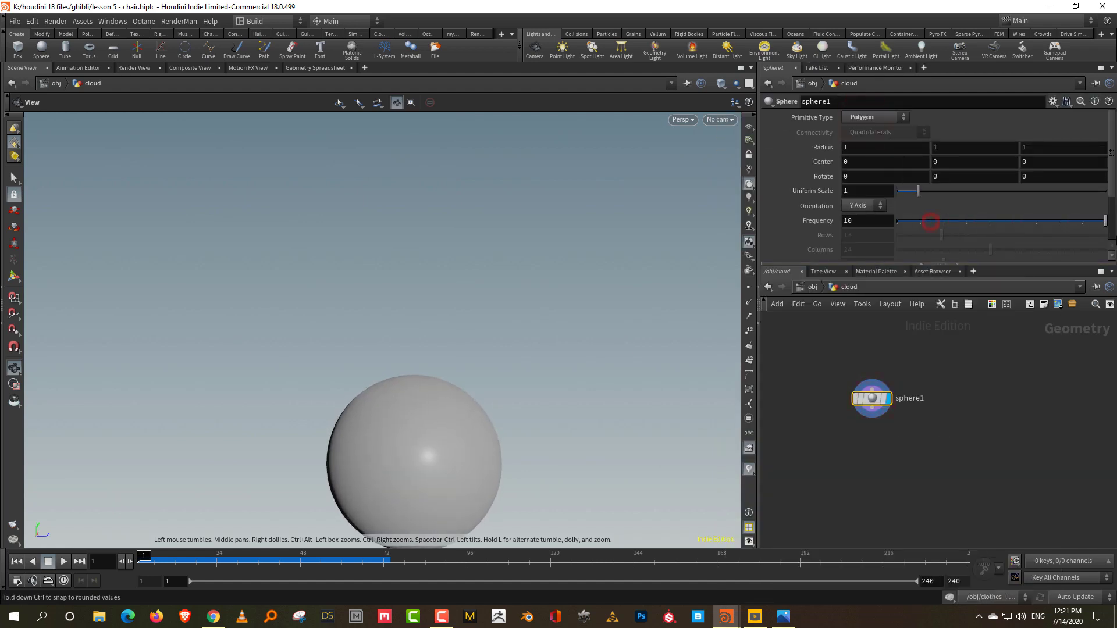
Show the reference grid and, judging from the front view, set the sphere's Y center to 0.8, then return to perspective.
scroll(414, 424, "down", 2)
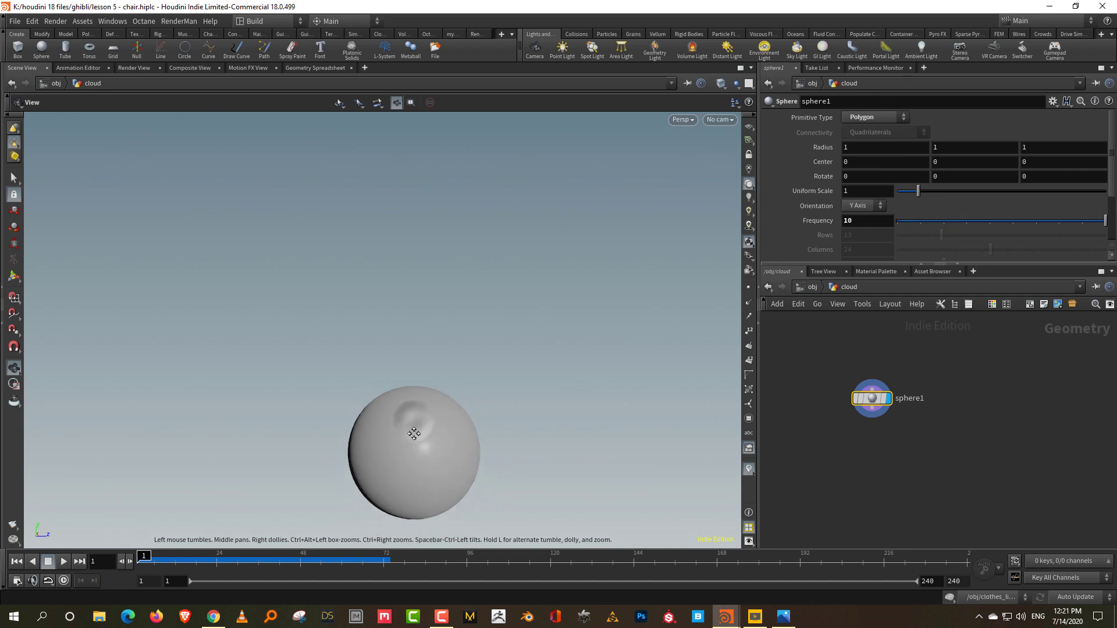
middle_click_drag(414, 433, 424, 418)
scroll(423, 417, "up", 3)
key("space+2")
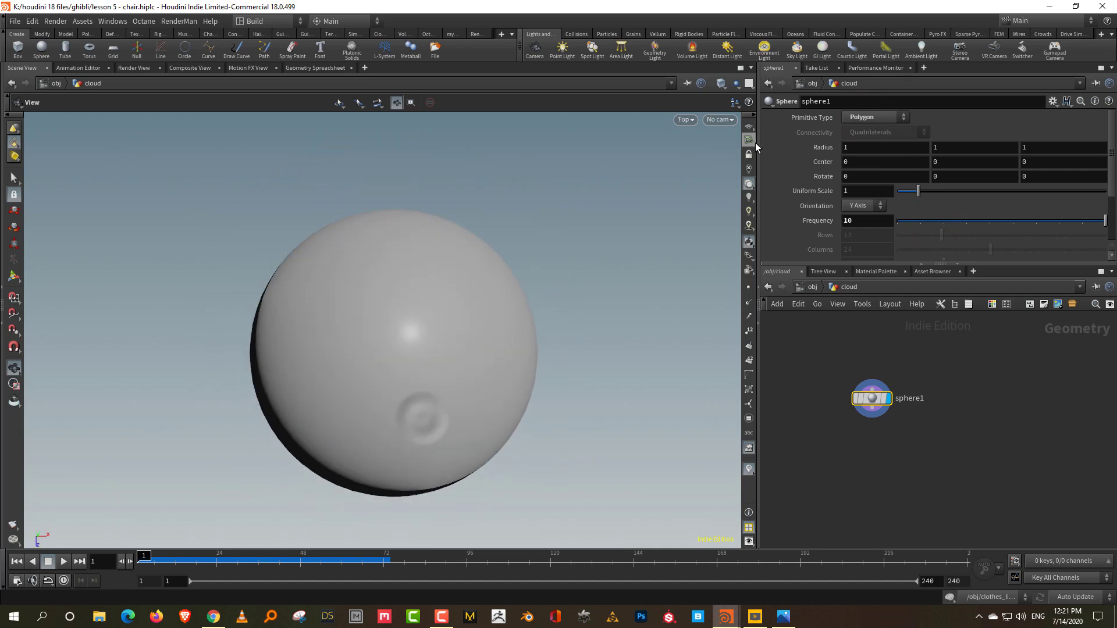
left_click(749, 124)
left_click_drag(486, 379, 462, 406)
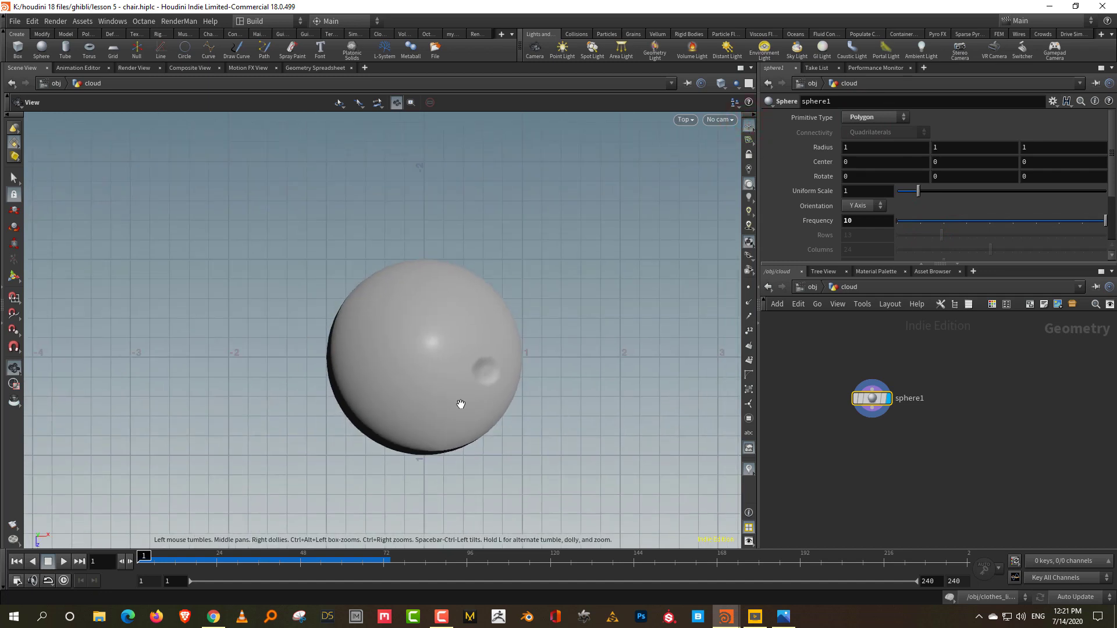
key("space+2")
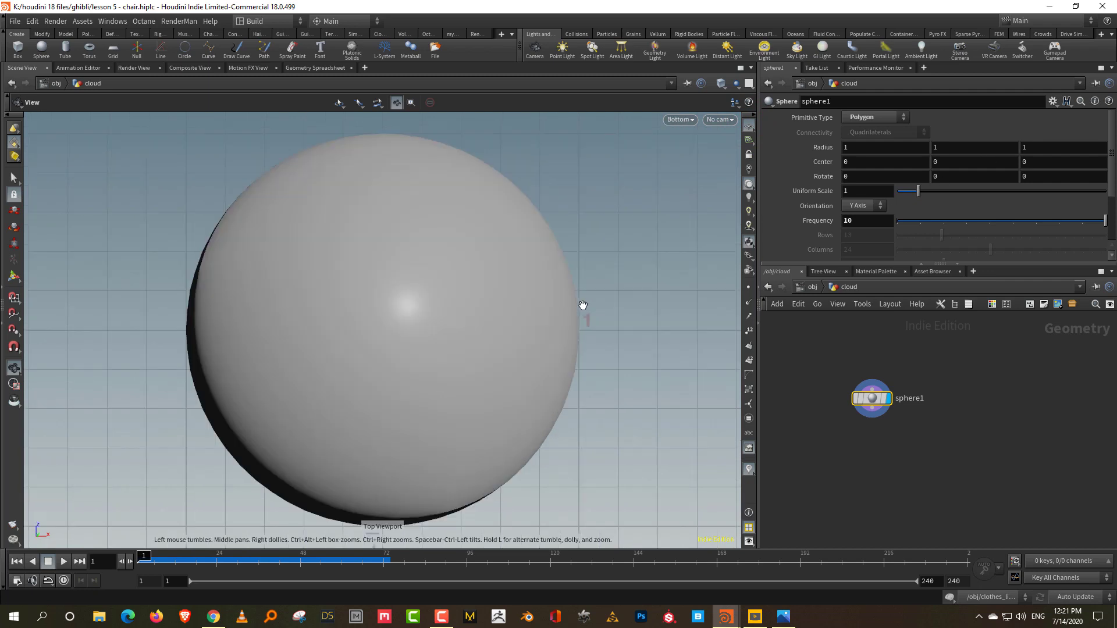
key("space+3")
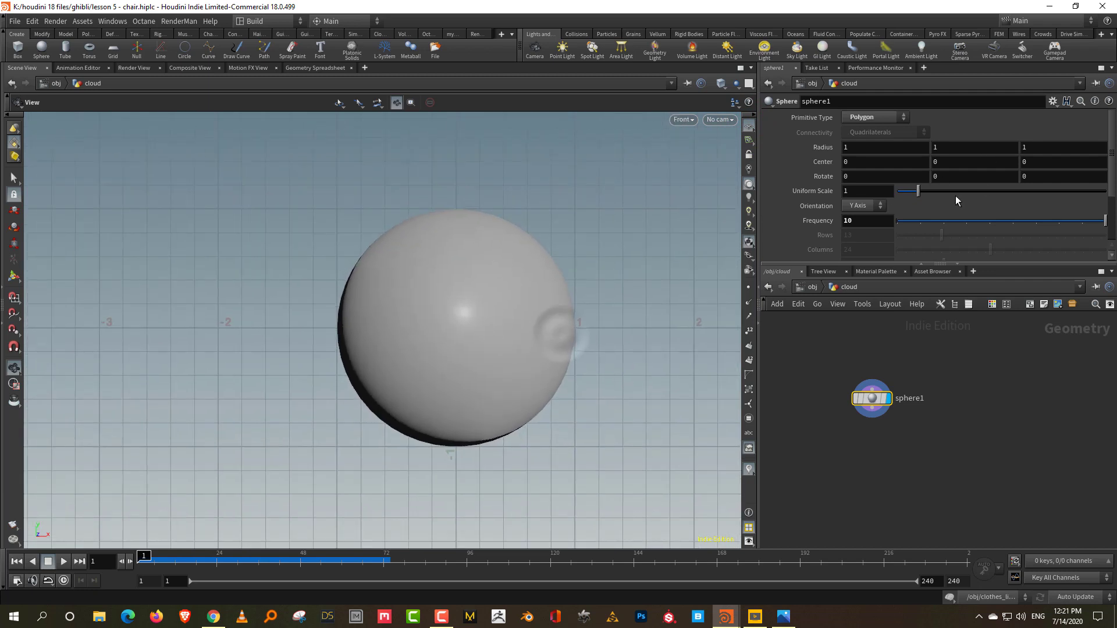
middle_click_drag(960, 164, 1012, 157)
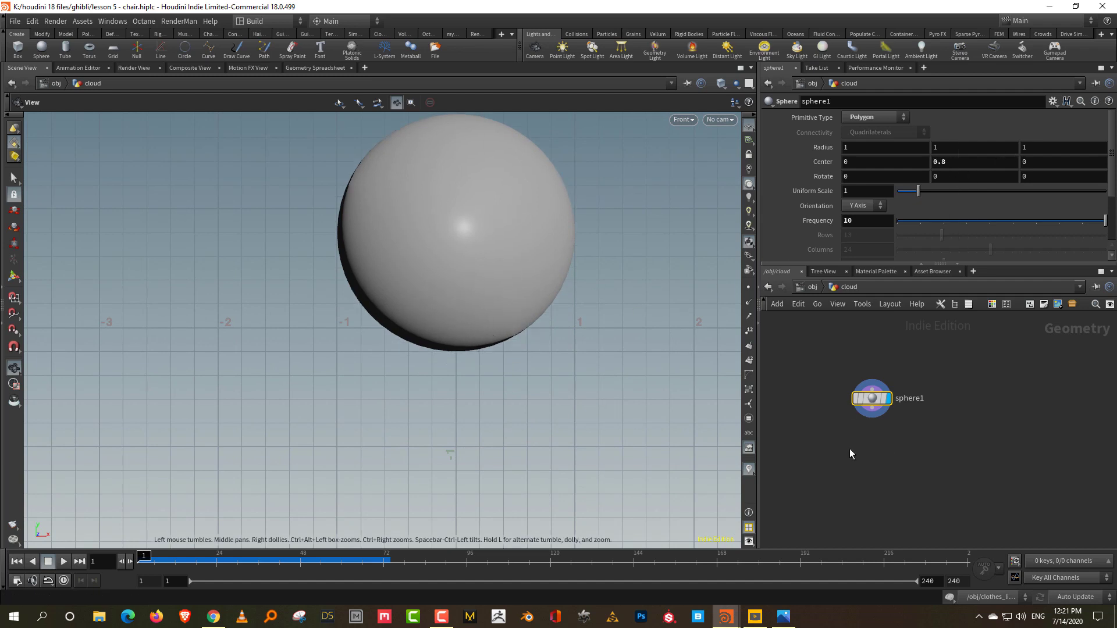
key("space+1")
left_click_drag(531, 379, 496, 397)
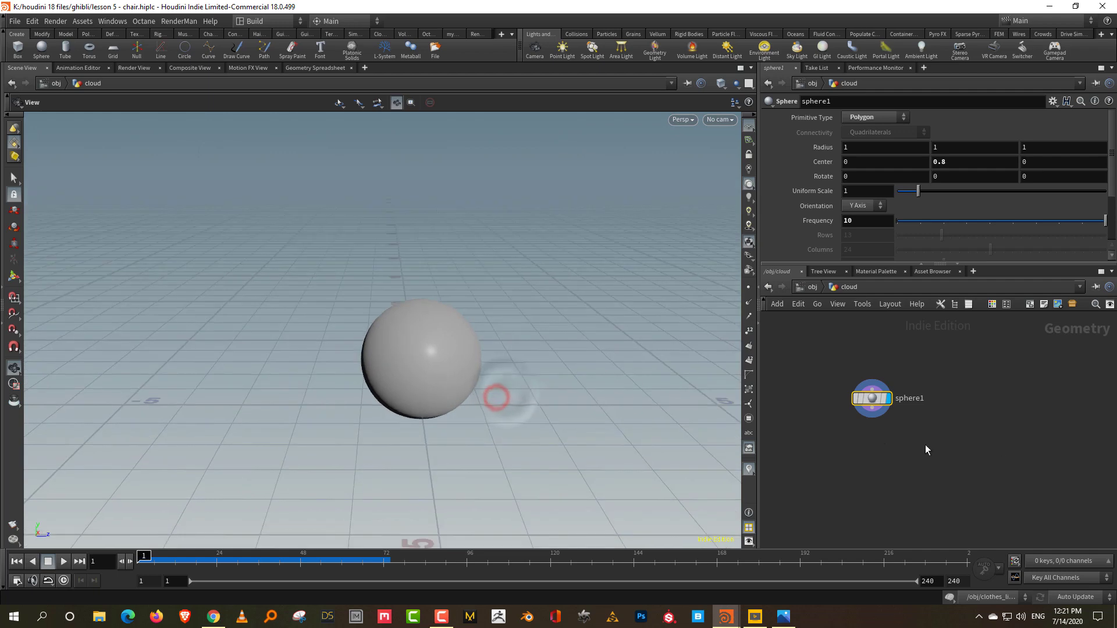
Add a Line node beside the sphere node and hide the other scene objects in the viewport.
key("Tab")
type("lin")
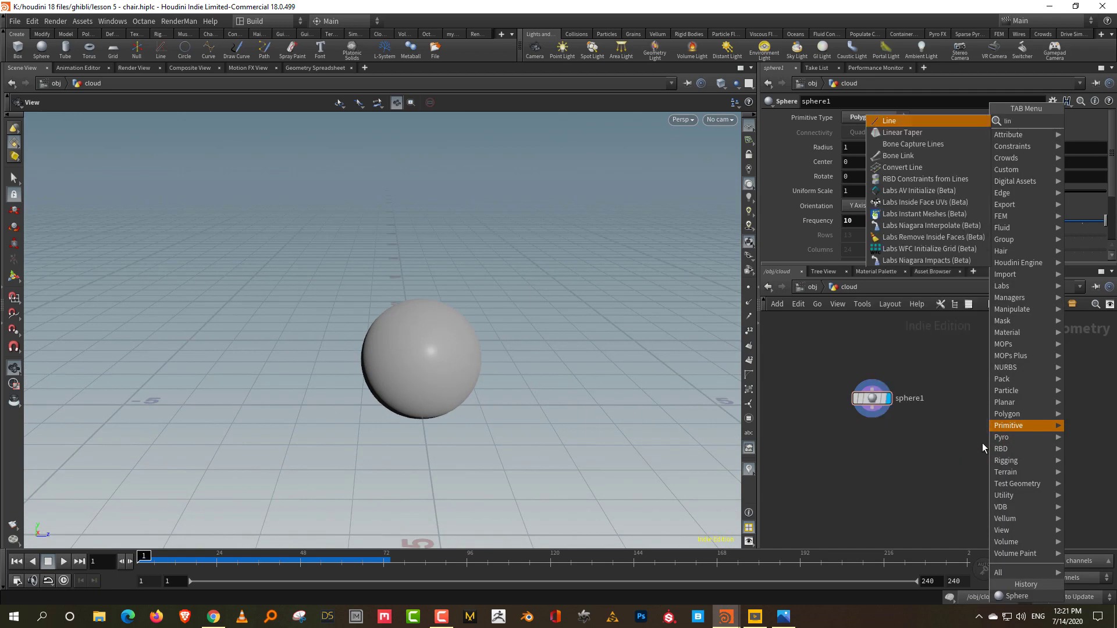
left_click(925, 121)
left_click(984, 396)
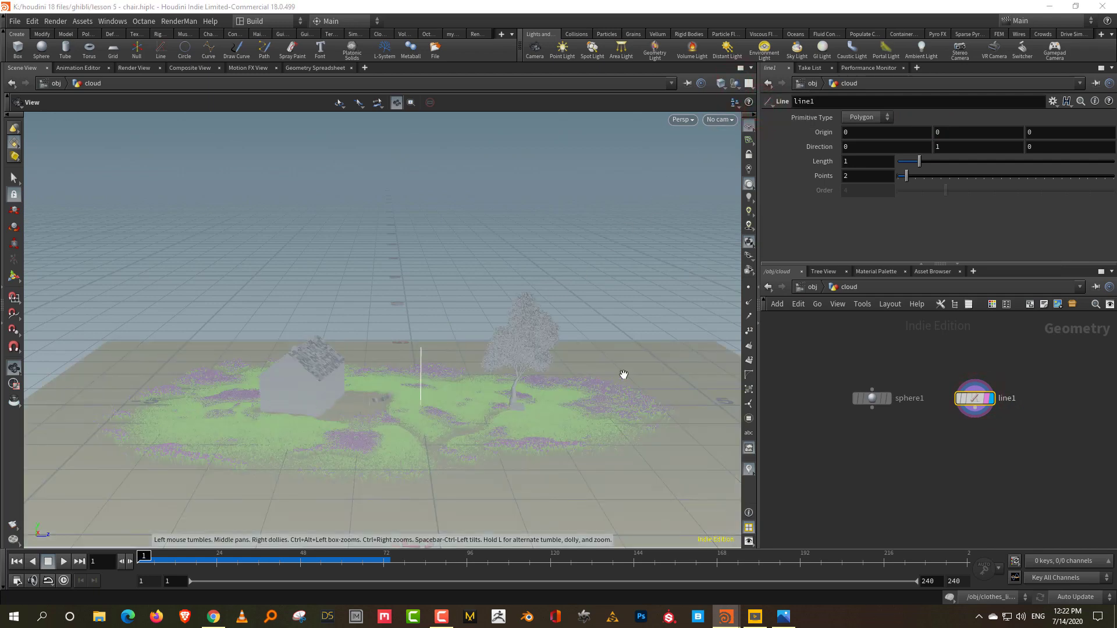
left_click(735, 84)
left_click(750, 135)
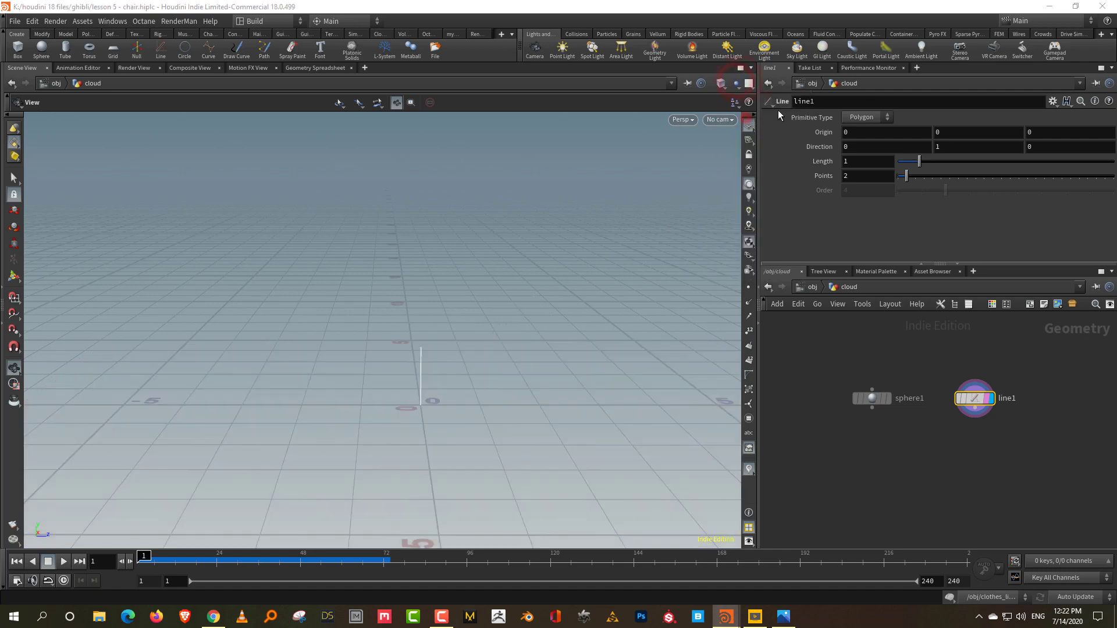
Set the line's direction to 0, 0, 1 so it runs along the Z axis.
left_click(1065, 148)
type("1")
key("Tab")
left_click(964, 145)
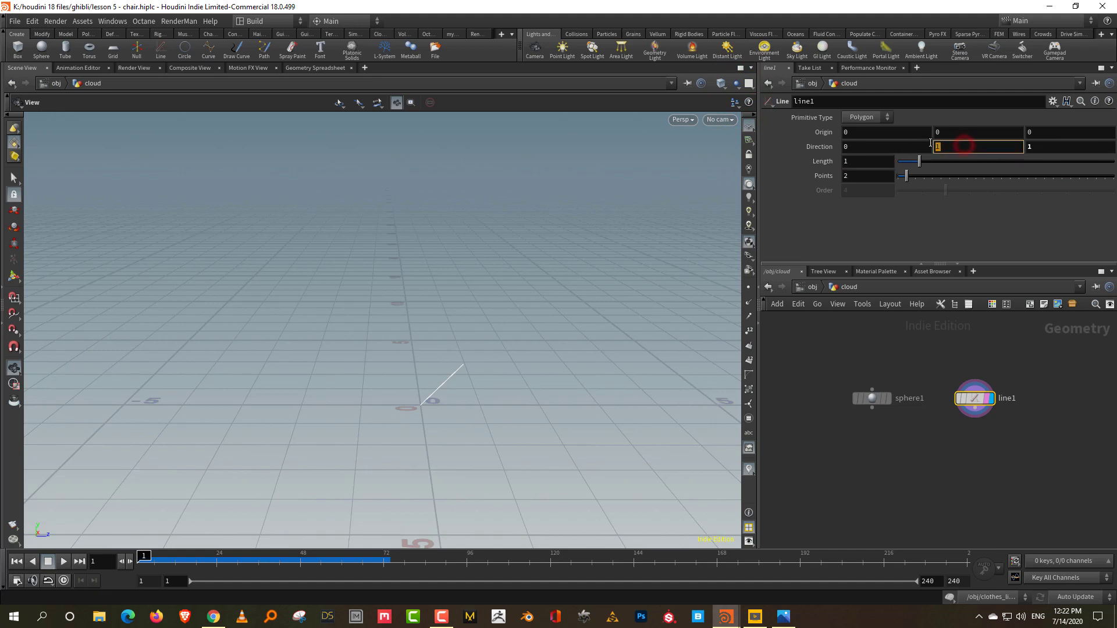
type("0")
key("Return")
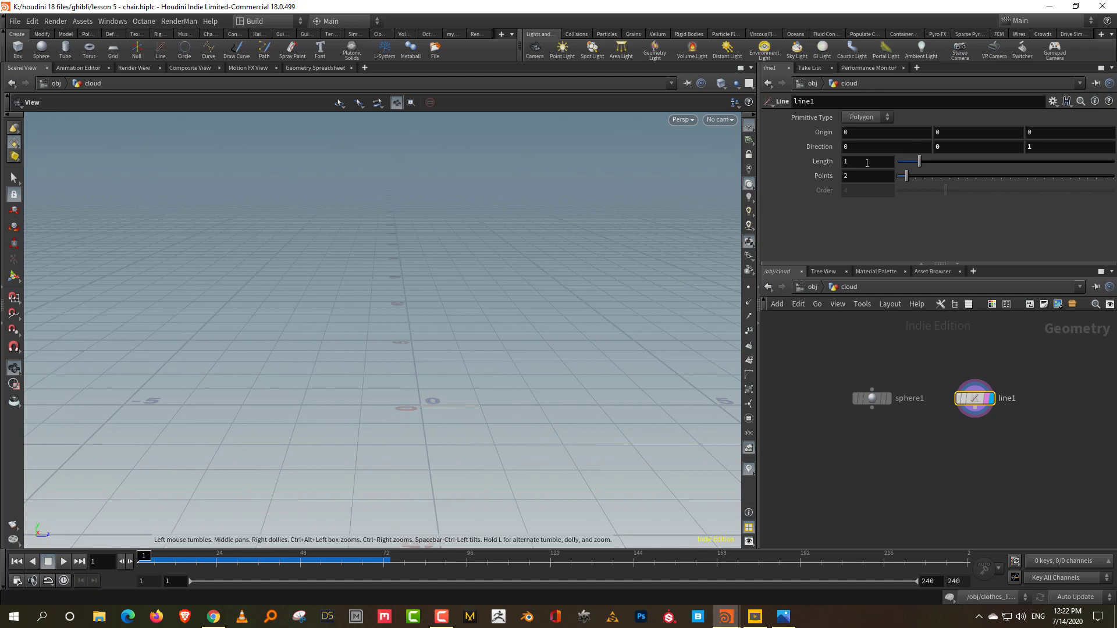
Link the line's Z origin to its length with the expression ch("dist")/-2 to keep the line centred.
right_click(868, 161)
left_click(902, 237)
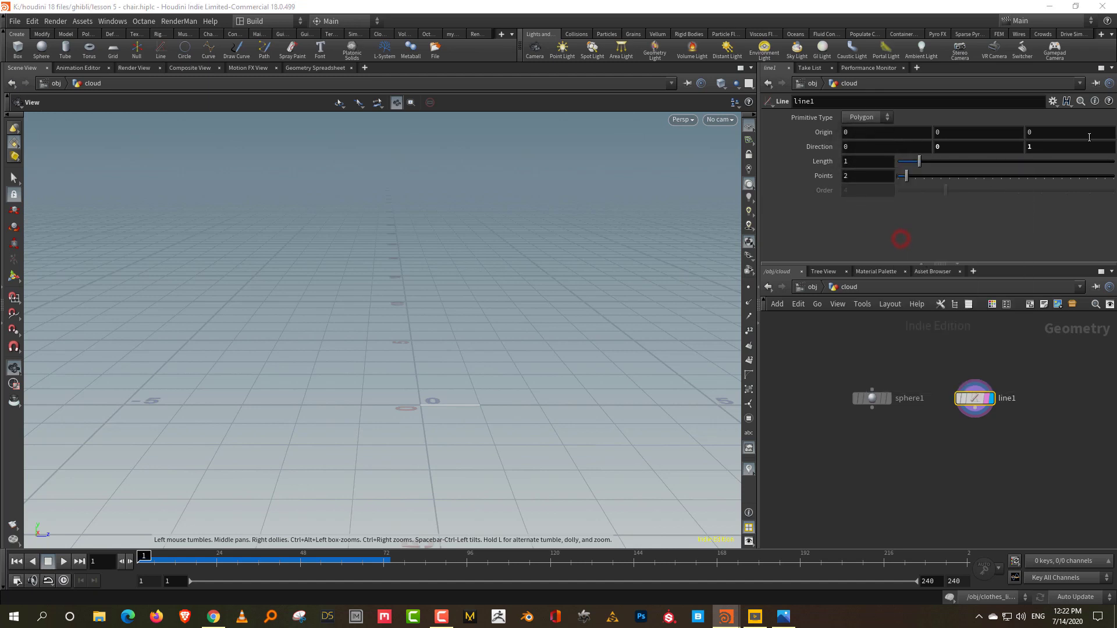
right_click(1049, 130)
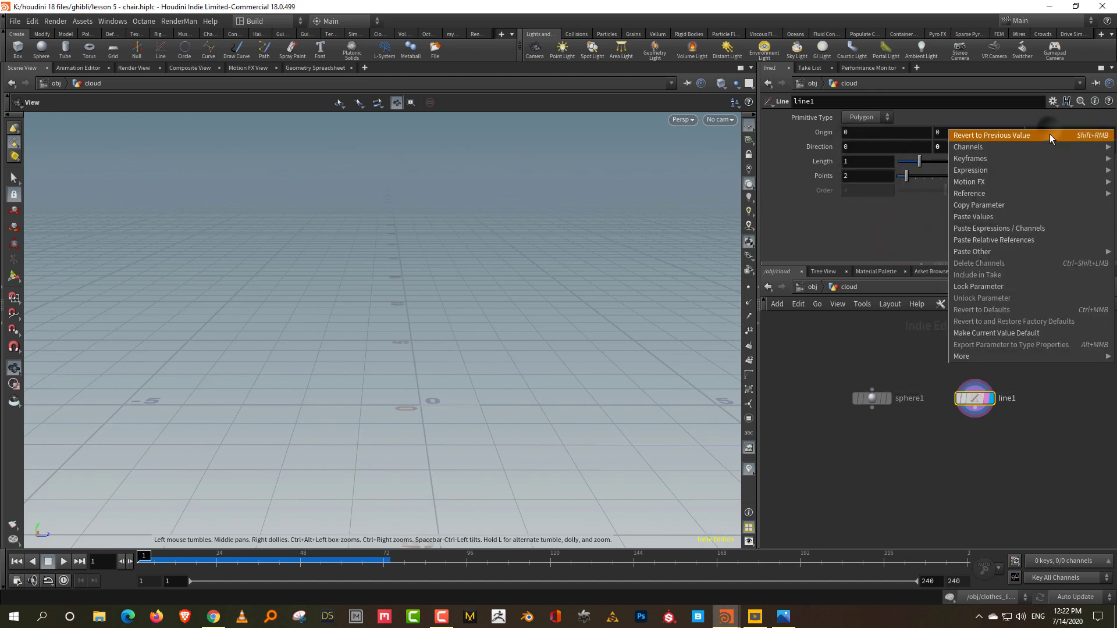
left_click(1022, 237)
left_click(1083, 134)
type("/")
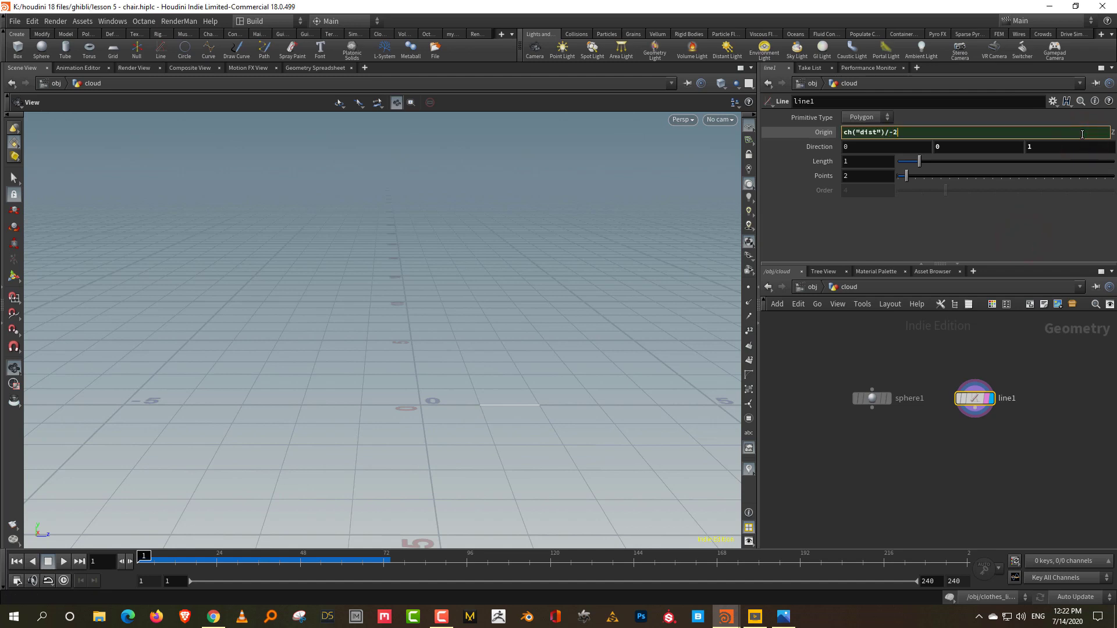
type("-2")
key("Return")
Set the line's length to 40.
left_click(865, 161)
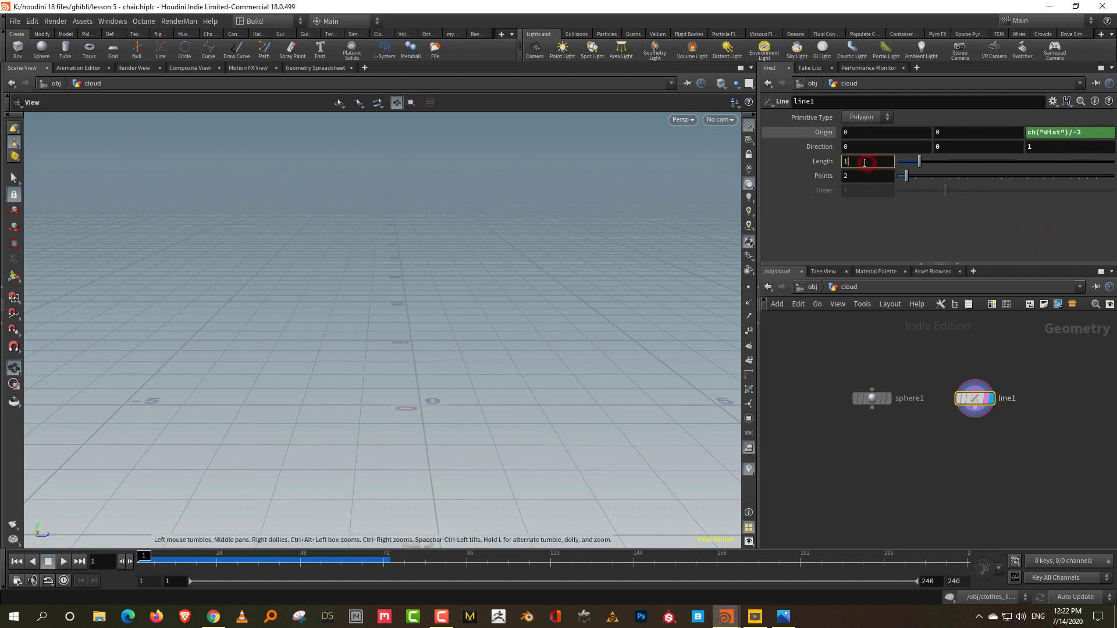
type("40")
key("Return")
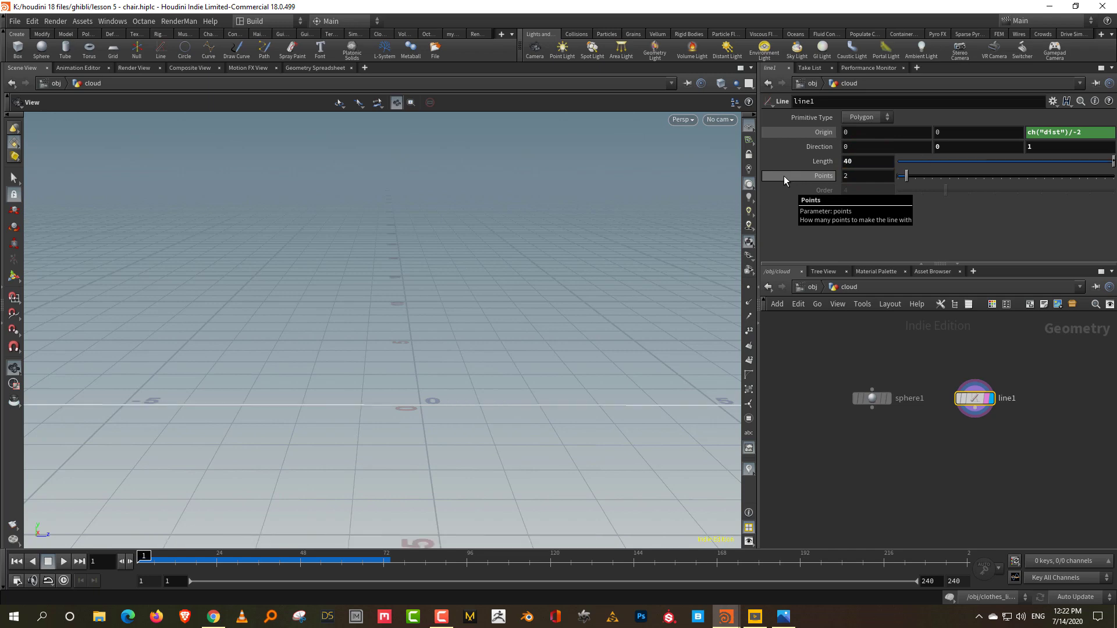
mouse_move(516, 280)
left_mouse_down()
mouse_move(379, 414)
mouse_move(456, 349)
mouse_move(419, 367)
mouse_move(430, 416)
left_mouse_up()
scroll(941, 408, "up", 3)
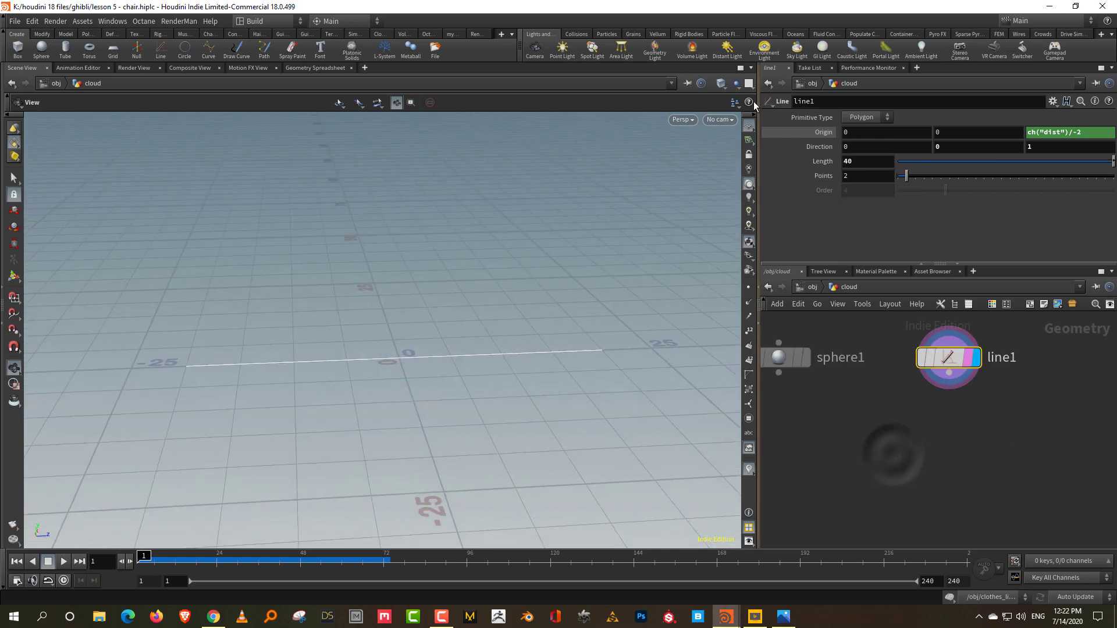
Show all scene objects to compare the line's length with the scene, and hide the other objects again.
left_click(736, 83)
left_click(757, 109)
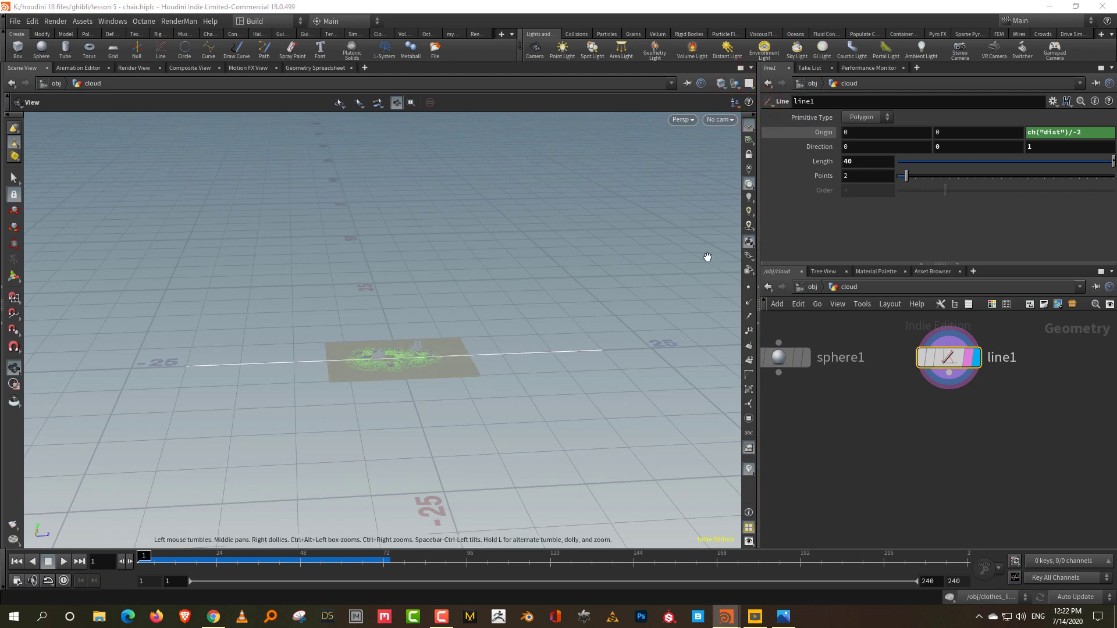
left_click(735, 84)
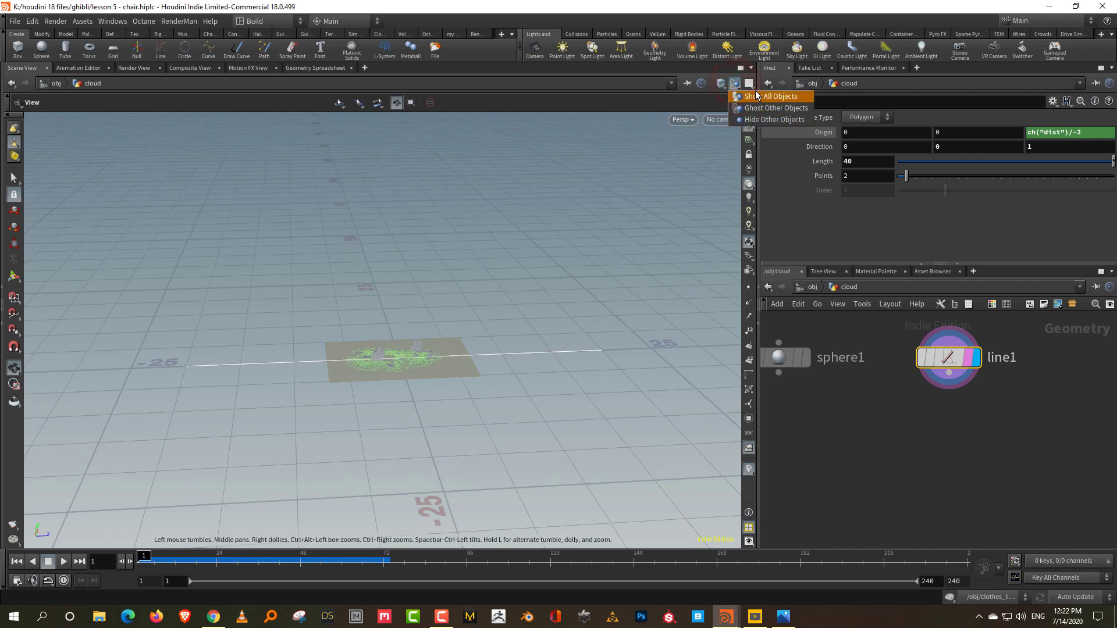
left_click(764, 120)
Add a Resample node below the line node, wired to its output and displayed.
key("Tab")
type("resample")
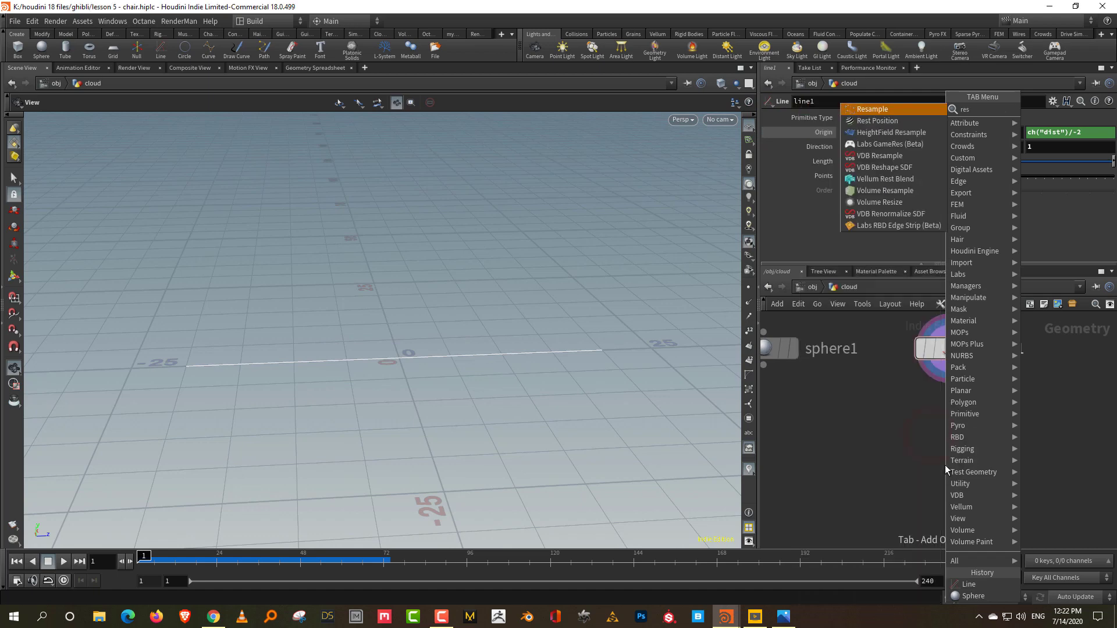
key("Return")
left_click(945, 467)
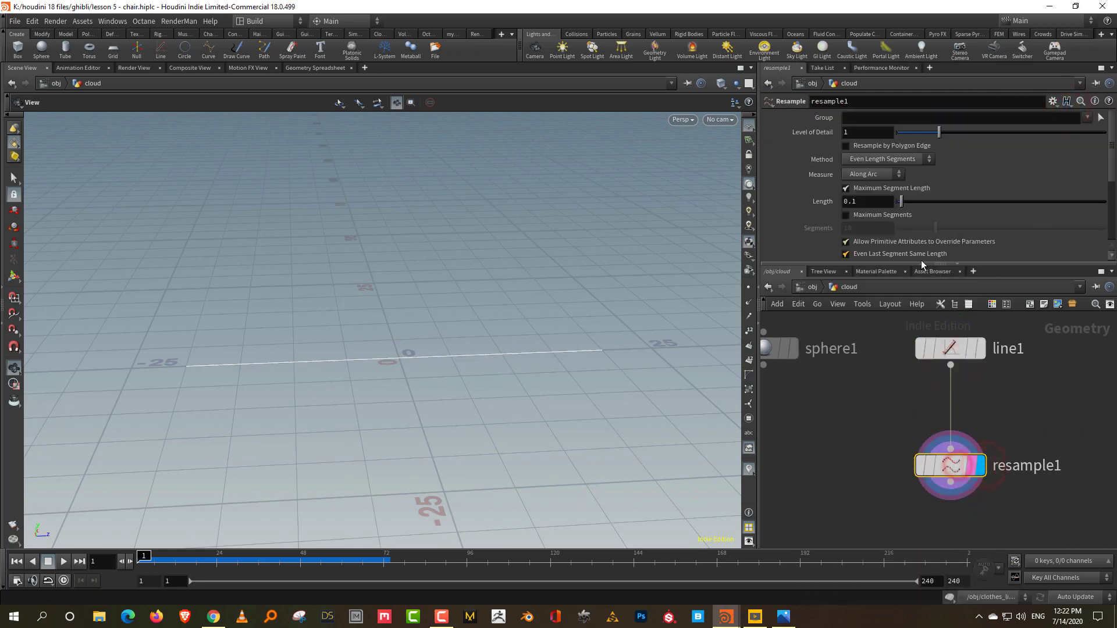
left_click_drag(914, 264, 912, 334)
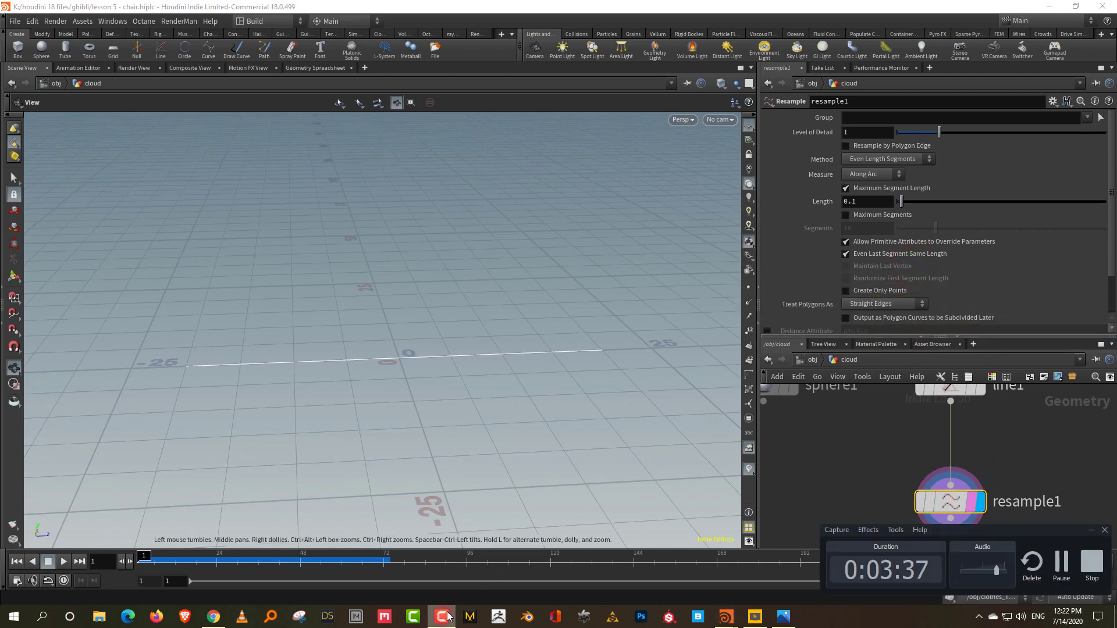
Display the points in the viewport and, checking the node's point count, set the resample segment length to 1.25.
left_click(749, 288)
scroll(444, 309, "up", 5)
mouse_move(959, 509)
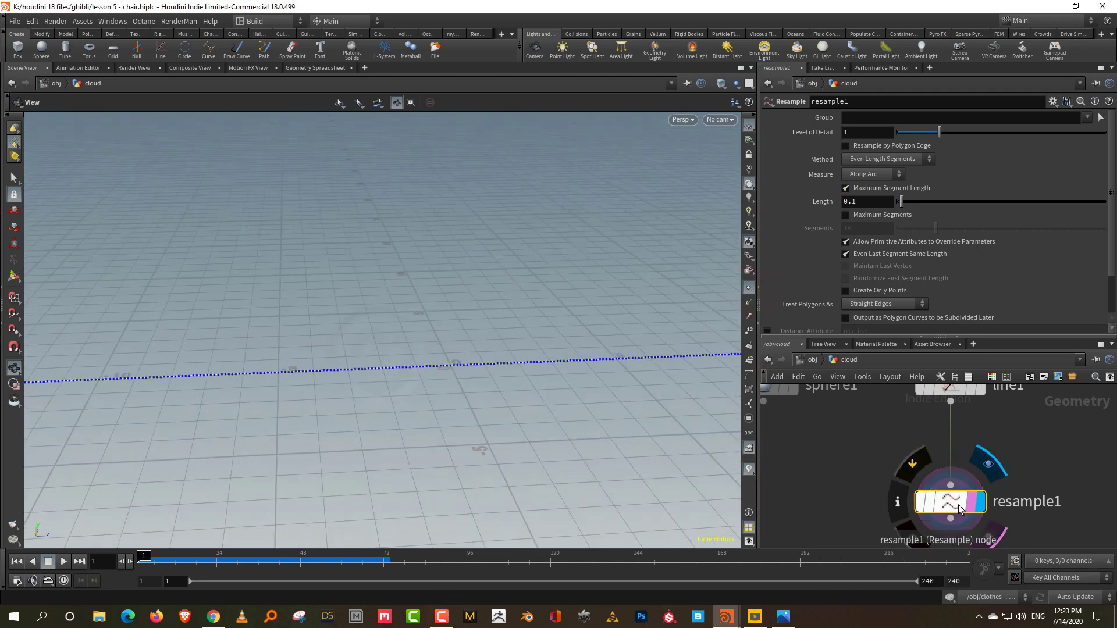
left_click(899, 504)
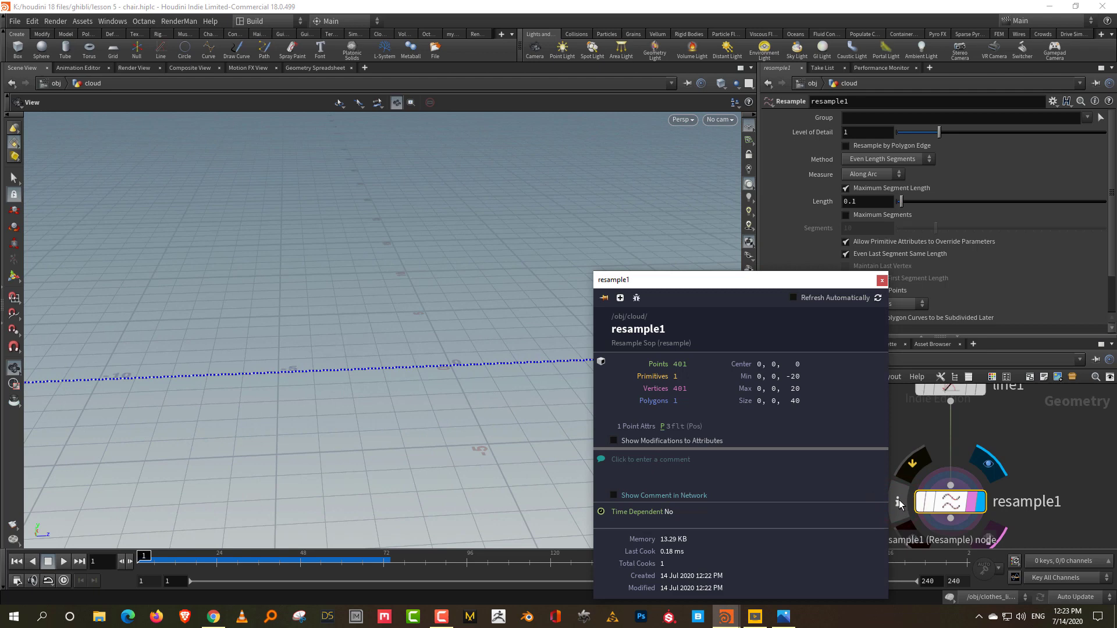
left_click_drag(900, 202, 924, 203)
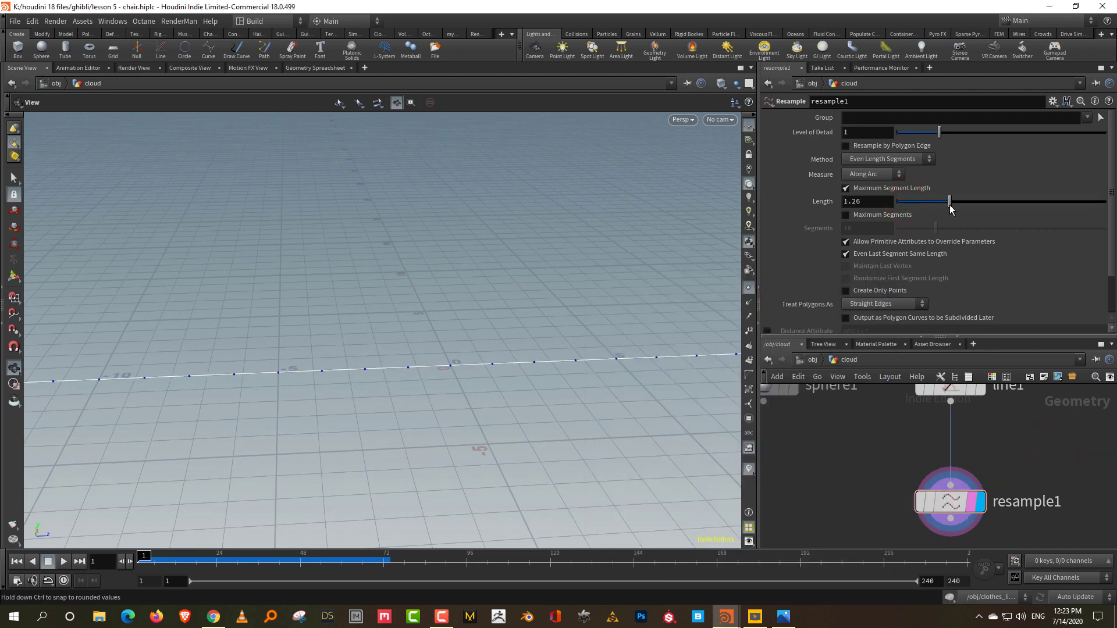
left_click(899, 501)
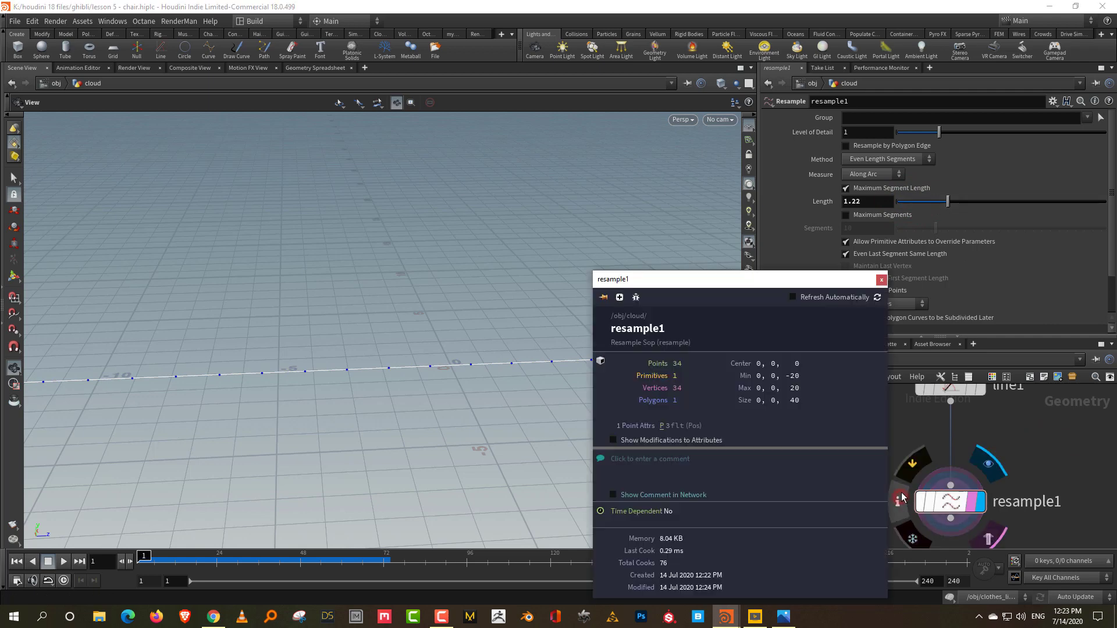
left_click(857, 202)
key("Return")
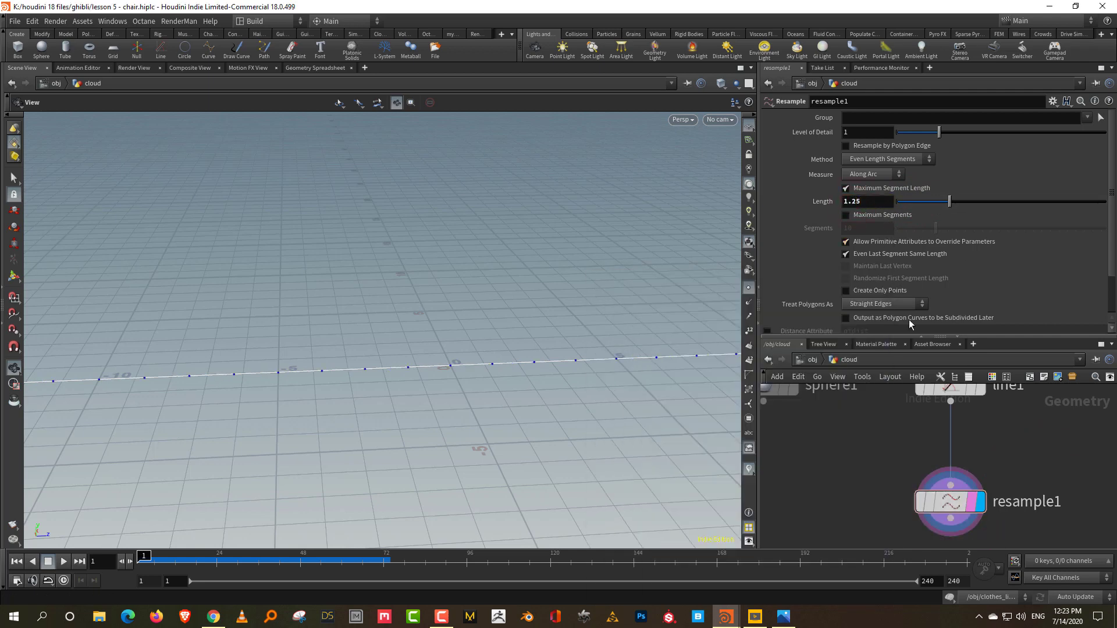
Enable the Resample node's Curve U Attribute output, named curveu.
left_click_drag(909, 336, 909, 320)
left_click_drag(1109, 238, 1115, 308)
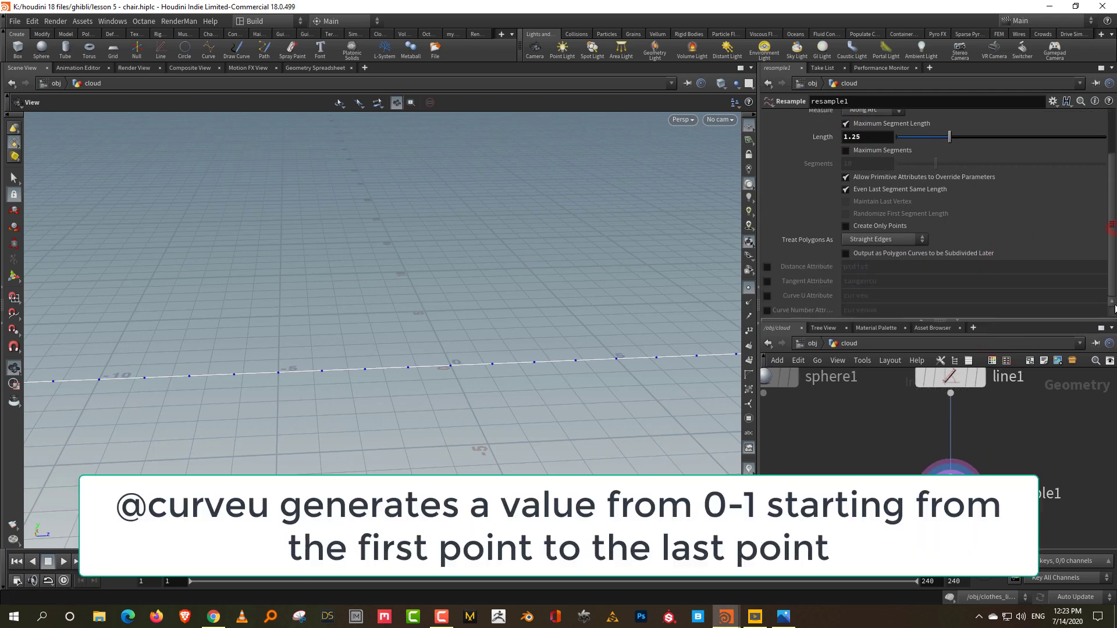
left_click(766, 296)
left_click_drag(881, 322, 882, 216)
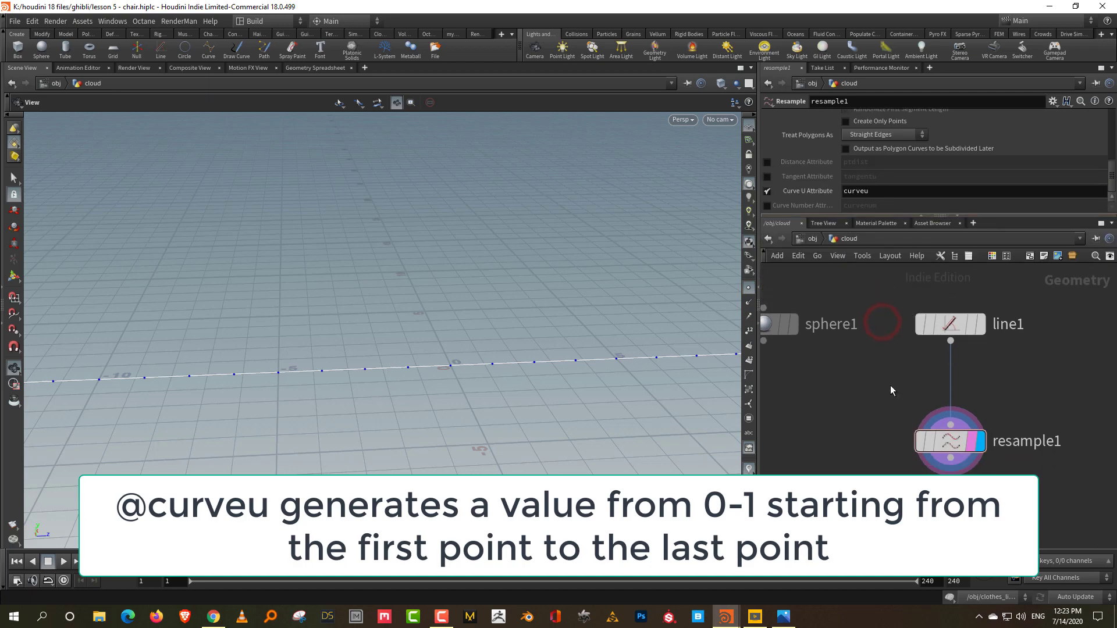
Select the line and resample nodes together and move them clear of the sphere node.
scroll(890, 385, "down", 2)
left_click_drag(891, 386, 951, 358)
left_click(980, 328)
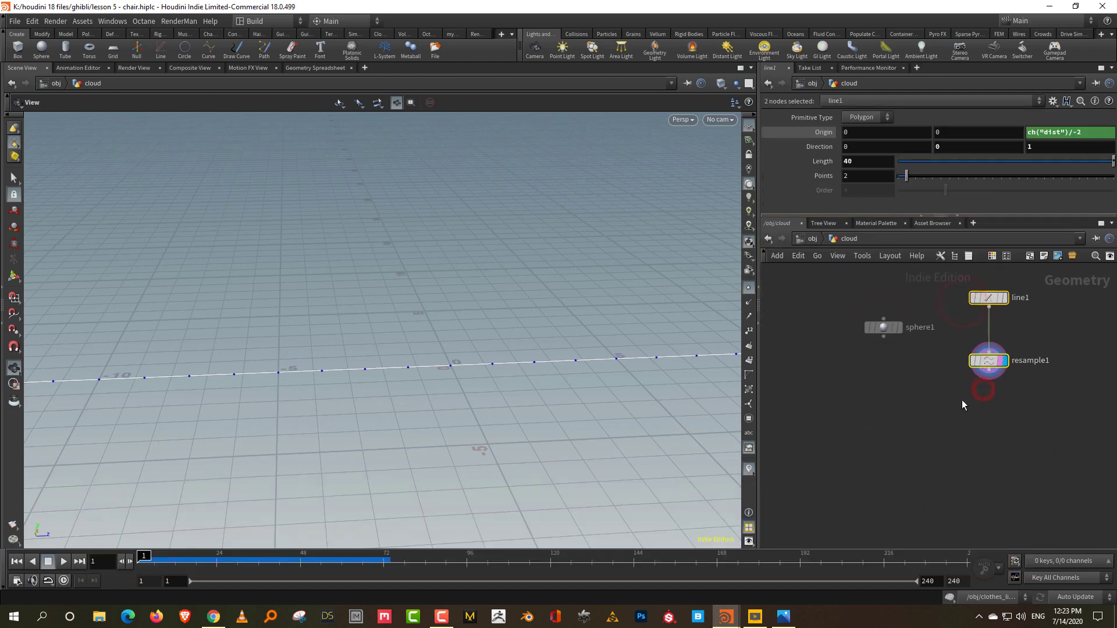
left_click(963, 399)
Add an Attribute Wrangle node below the resample node, wired to its output and displayed.
left_click_drag(454, 347, 426, 368)
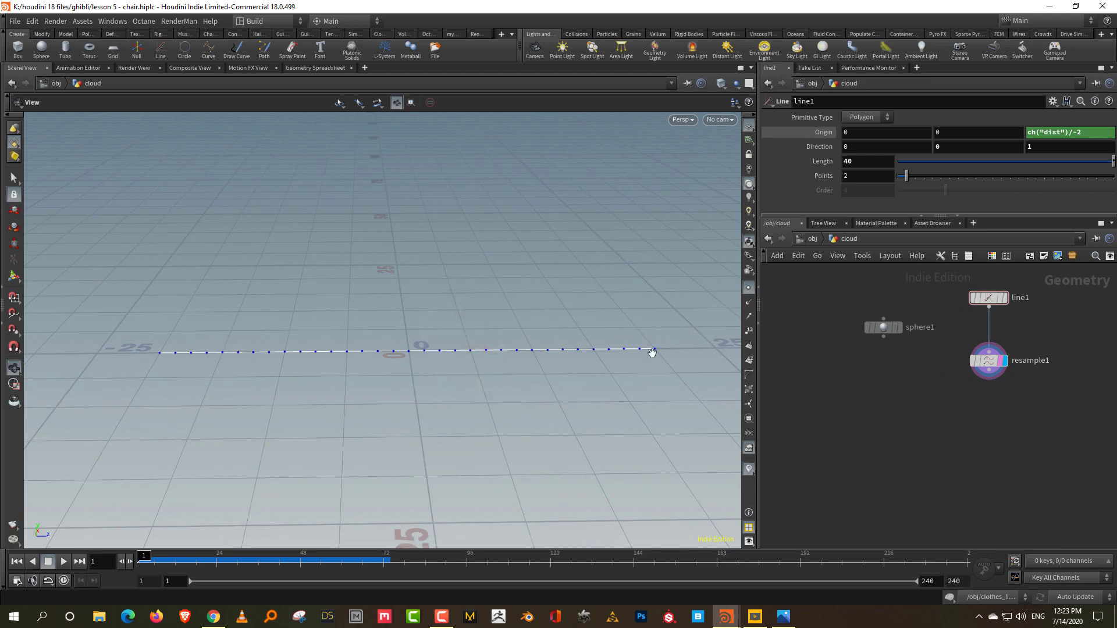
scroll(998, 391, "up", 3)
key("Tab")
type("wrang")
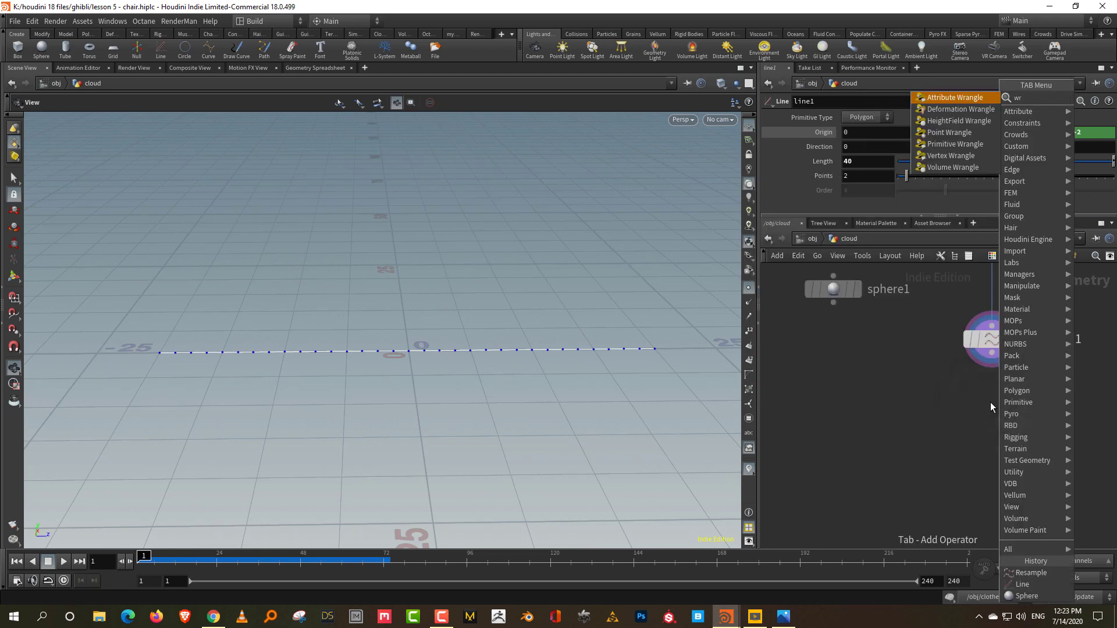
left_click(952, 97)
left_click(989, 410)
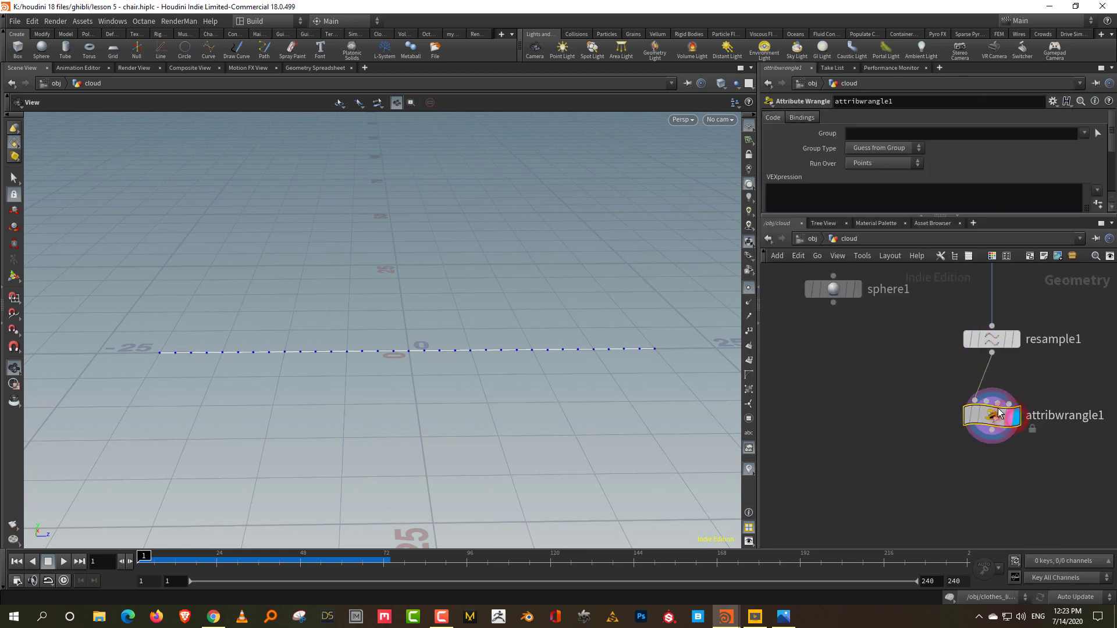
left_click(900, 211)
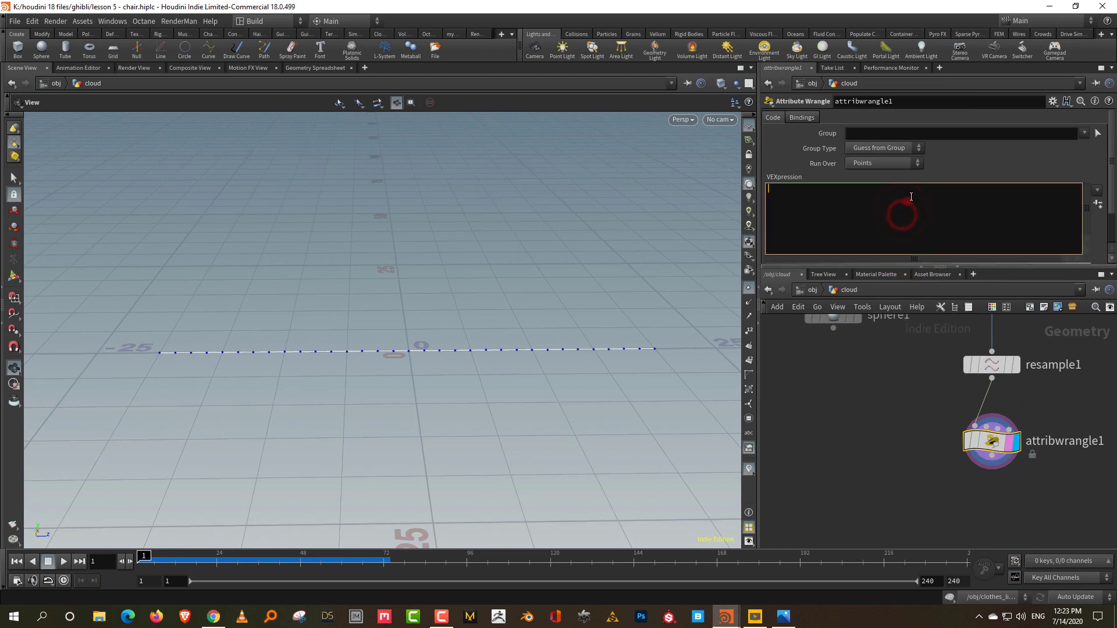
type("@pscale = chramp")
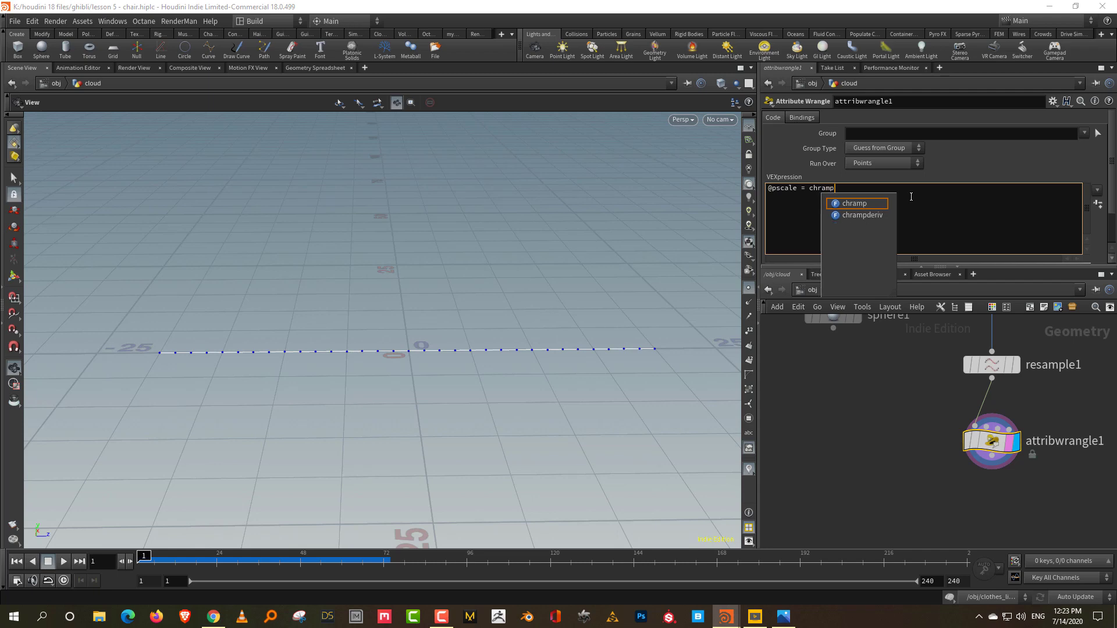
type("(\"")
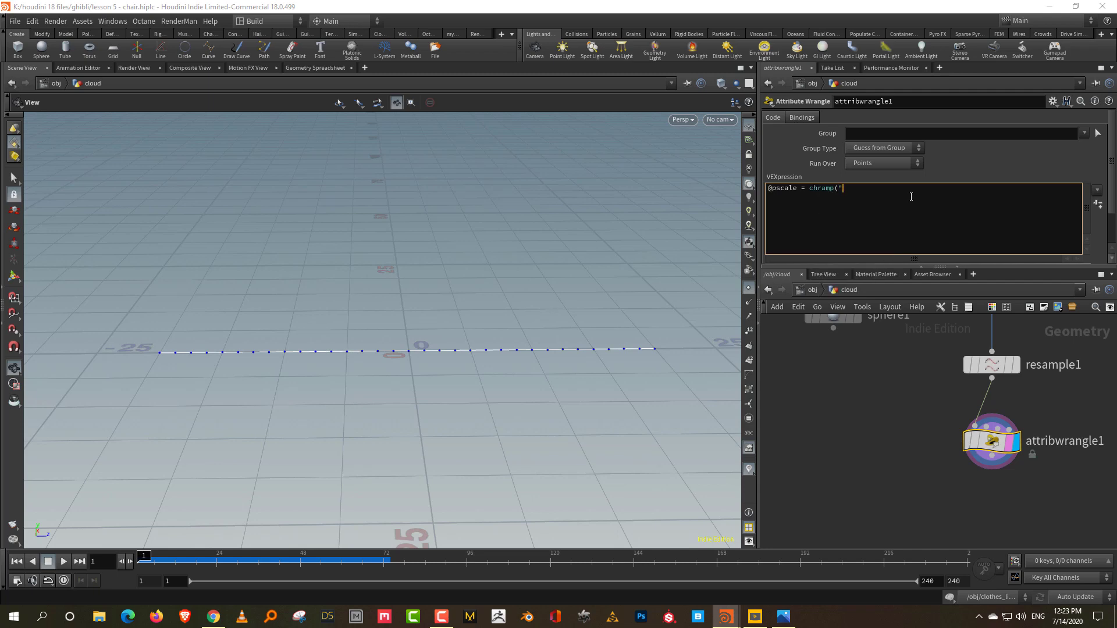
type("scale\" , @curveu) * ch(")
type("\"size\");")
Create the size and scale ramp parameters from the wrangle code and set the size to 1.
left_click(898, 392)
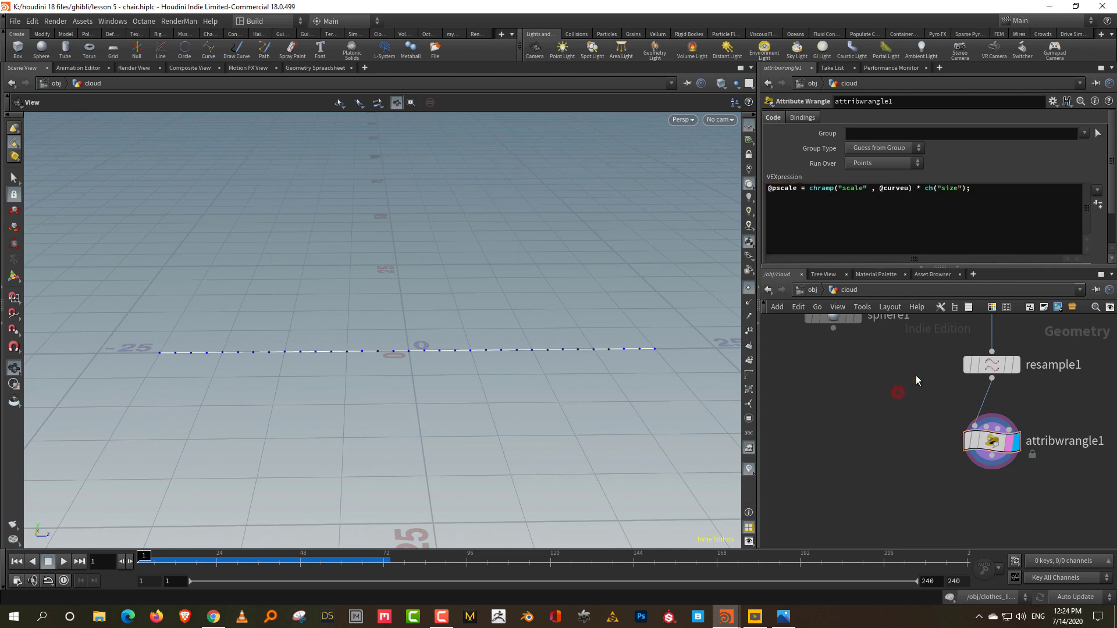
left_click_drag(1112, 174, 1113, 212)
left_click(916, 197)
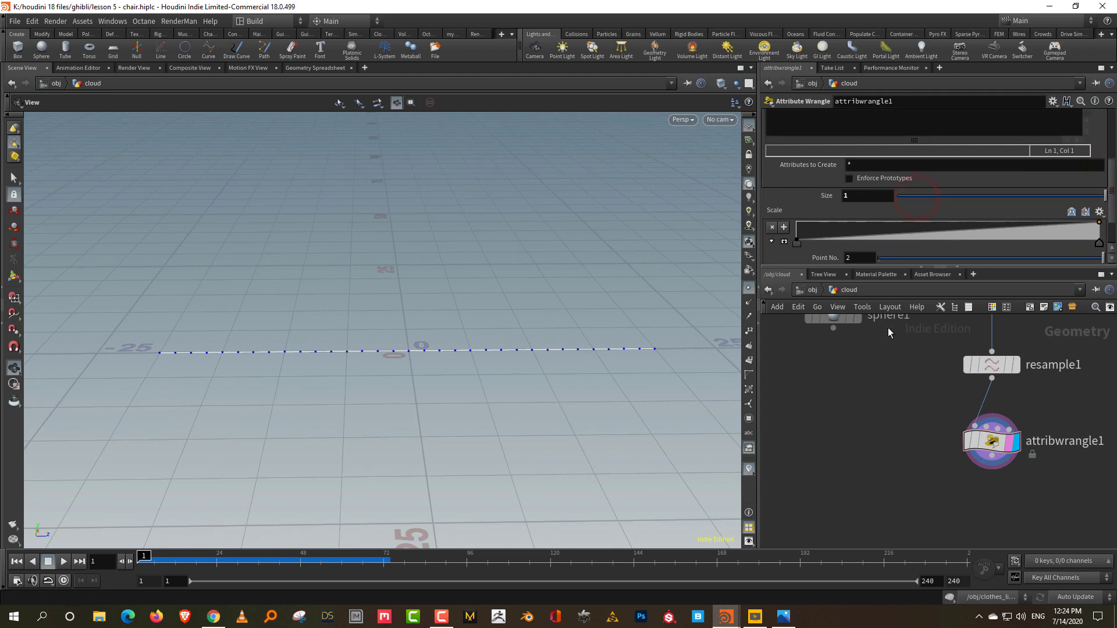
Add a Copy to Points node with the sphere as source and the wrangle's points as target, and display it.
left_click_drag(848, 341, 848, 432)
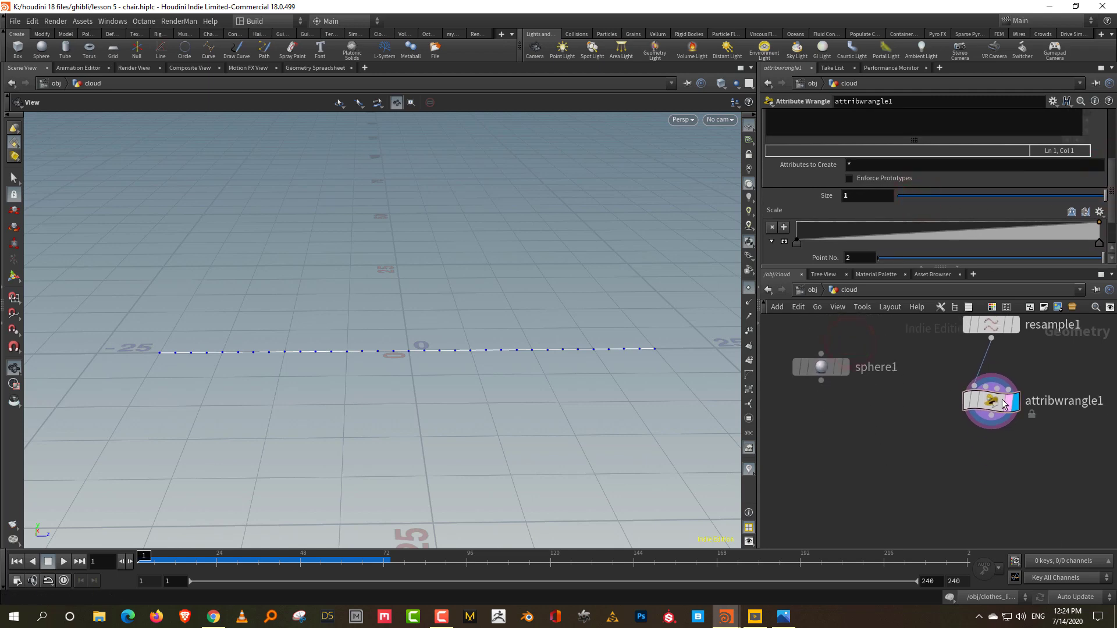
left_click(893, 423)
key("Tab")
type("copy")
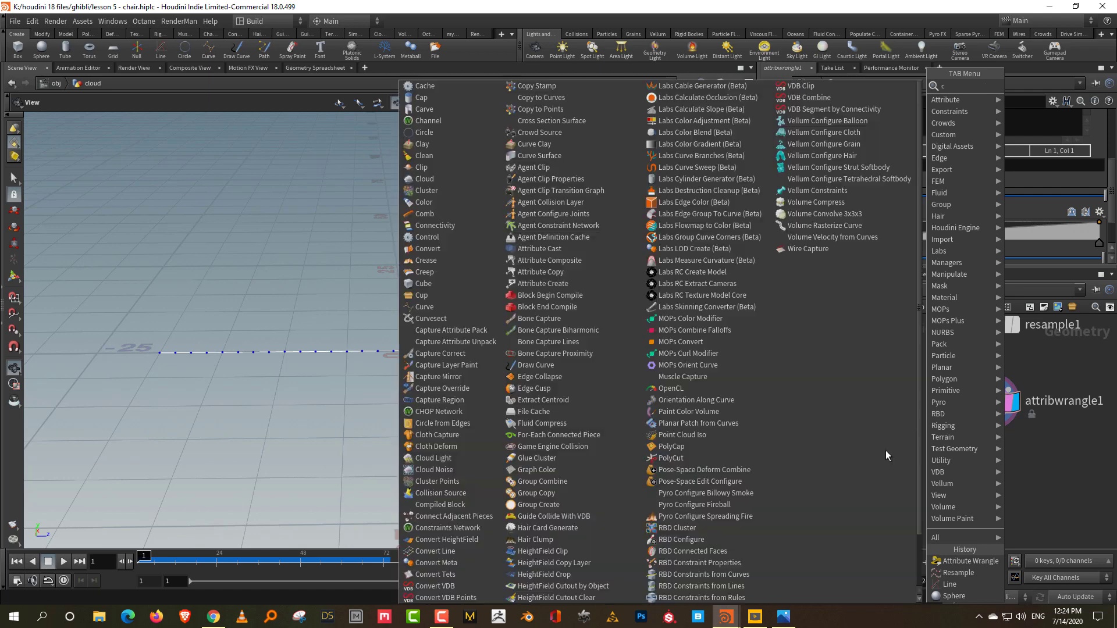
left_click(850, 120)
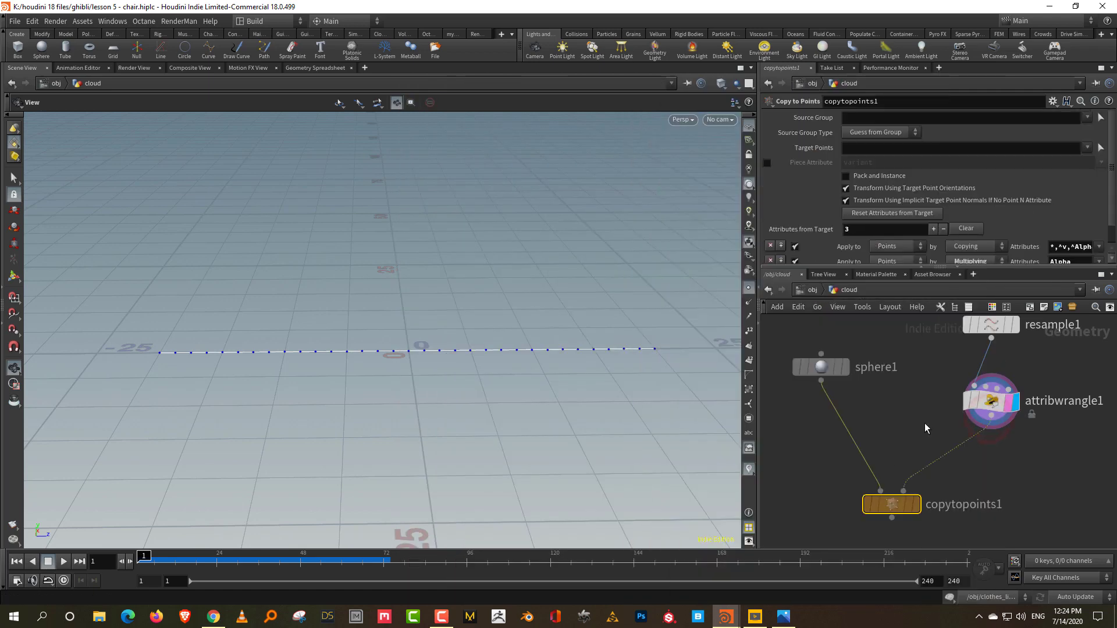
left_click(912, 507)
left_click(911, 506)
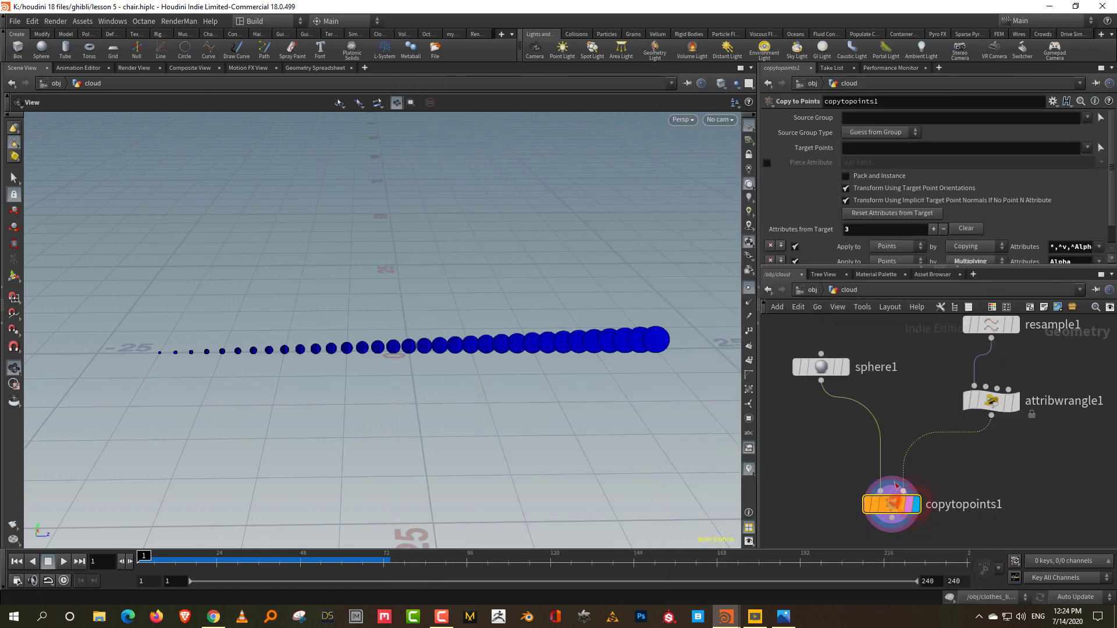
In the wrangle's scale ramp, add full-height points near positions 0.08, 0.30 and 0.75, and lower the end point.
left_click_drag(633, 326, 589, 348)
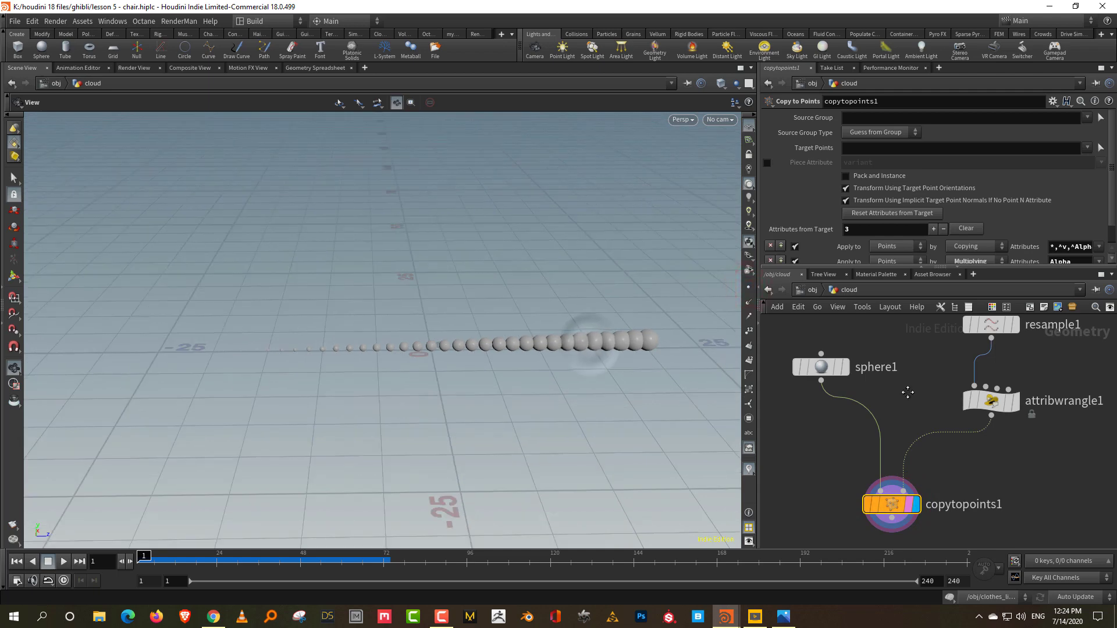
middle_click_drag(910, 392, 891, 401)
left_click(972, 410)
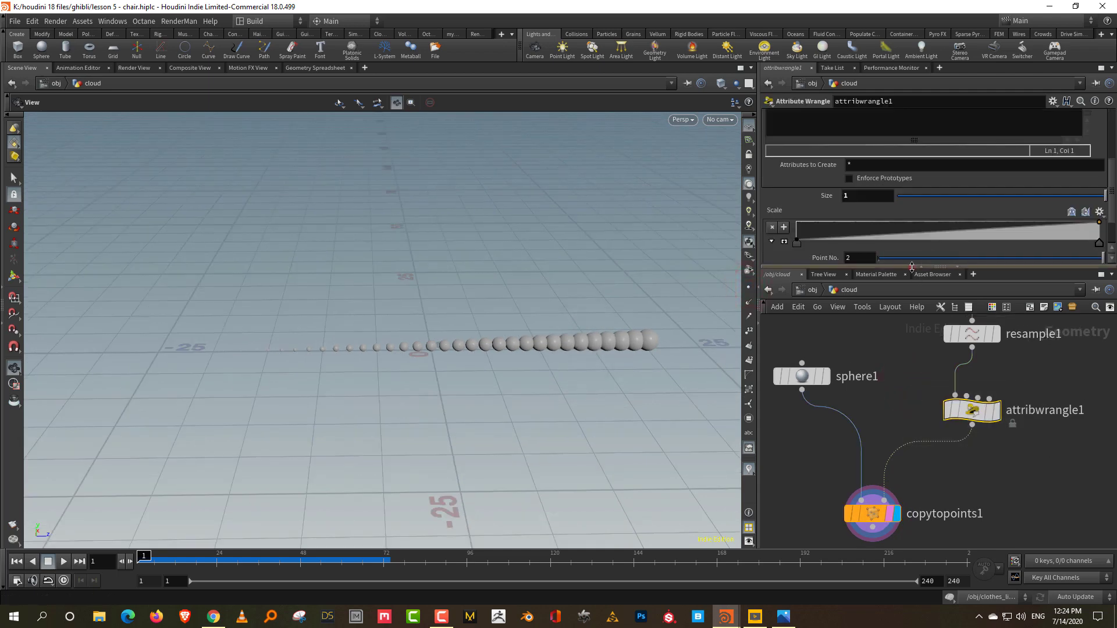
left_click_drag(913, 269, 908, 335)
left_click_drag(822, 283, 822, 270)
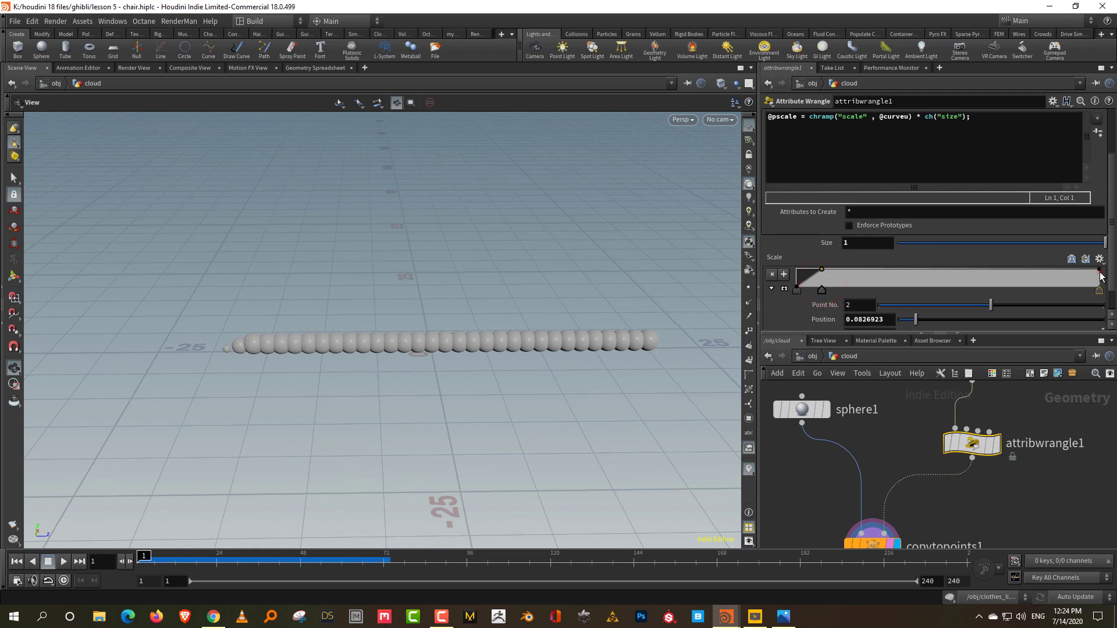
left_click_drag(1100, 271, 1100, 279)
left_click_drag(1025, 278, 1025, 271)
left_click(888, 270)
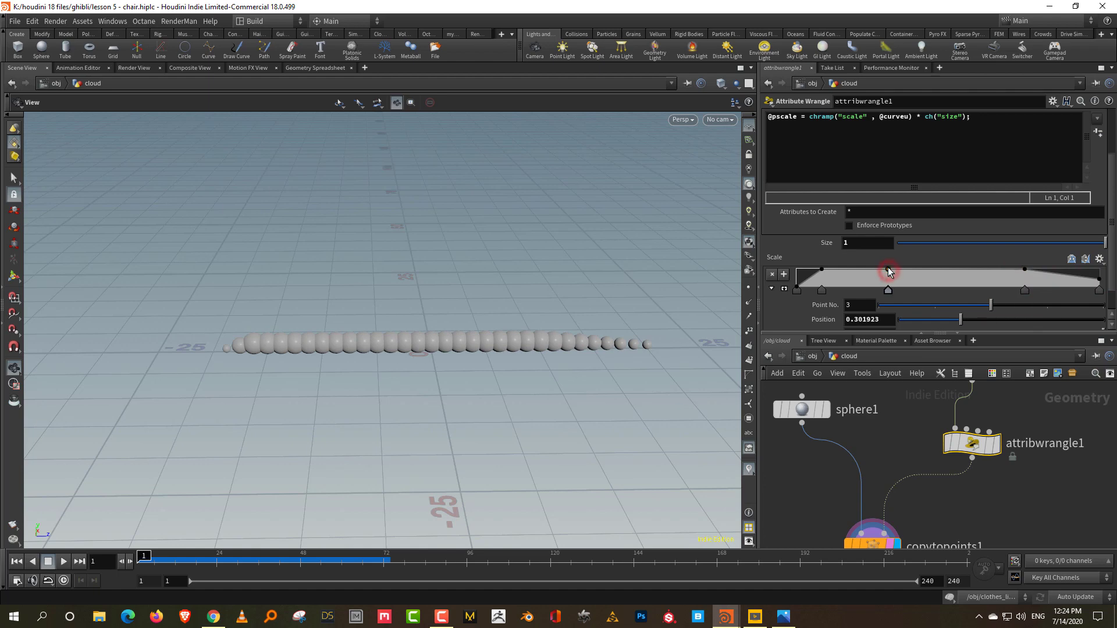
Raise the value of the ramp point at 0.30 well above 1 and shift the fourth point to position 0.905769.
scroll(881, 330, "down", 2)
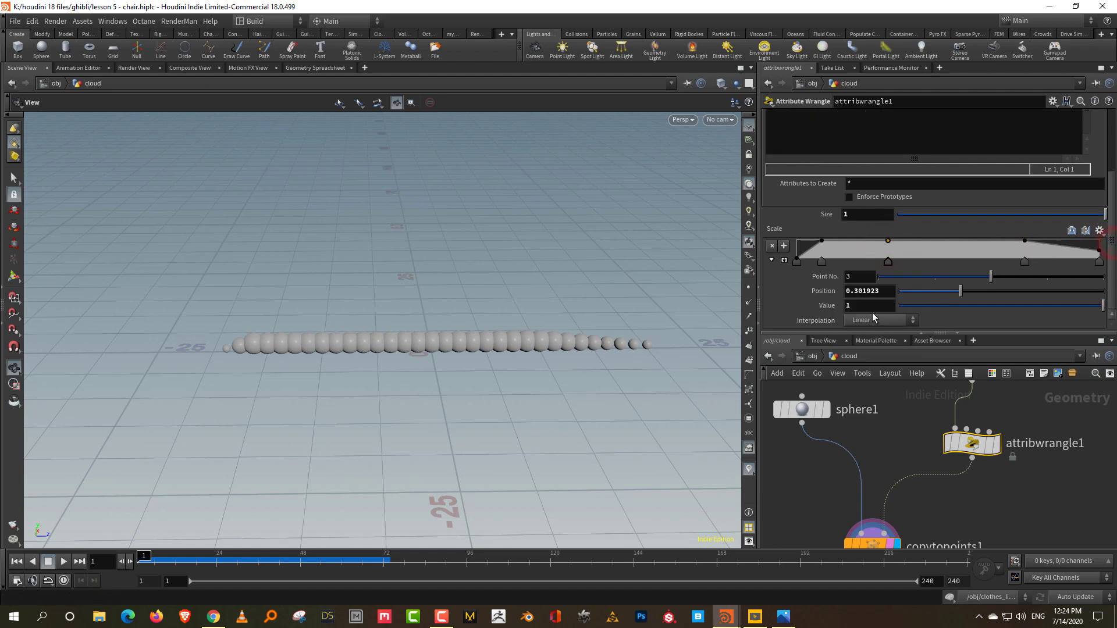
middle_click_drag(863, 307, 952, 305)
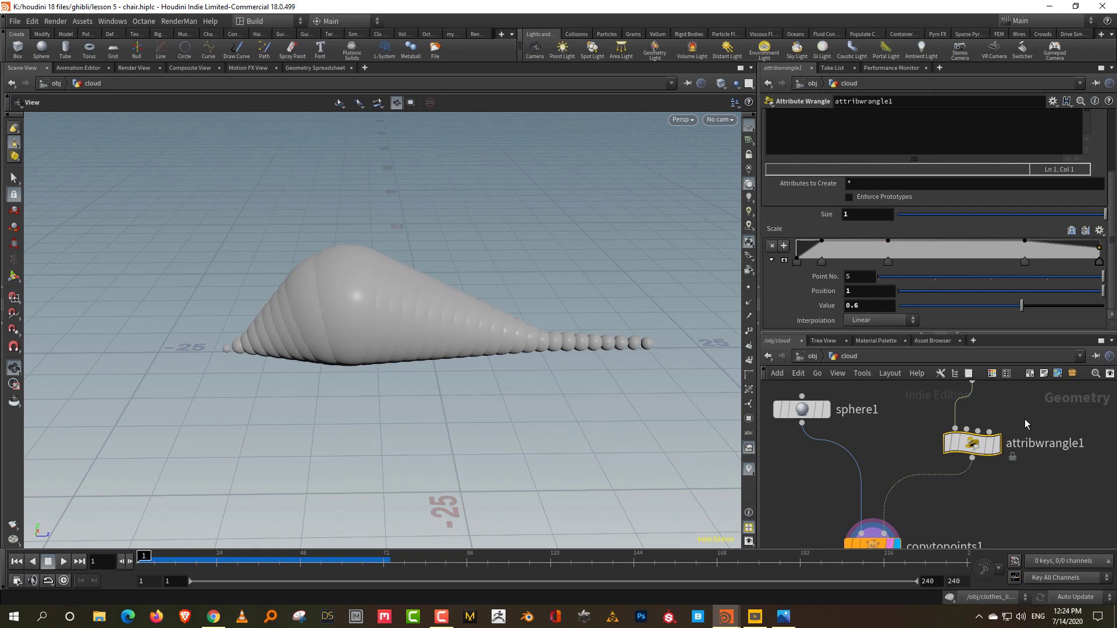
middle_click_drag(1025, 414, 1011, 484)
left_click(956, 440)
mouse_move(950, 150)
left_mouse_down()
mouse_move(913, 165)
mouse_move(935, 165)
left_mouse_up()
left_click_drag(873, 333, 910, 385)
left_click(963, 362)
left_click_drag(931, 306, 1071, 312)
mouse_move(588, 387)
left_mouse_down("alt")
mouse_move(578, 386)
mouse_move(582, 373)
left_mouse_up("alt")
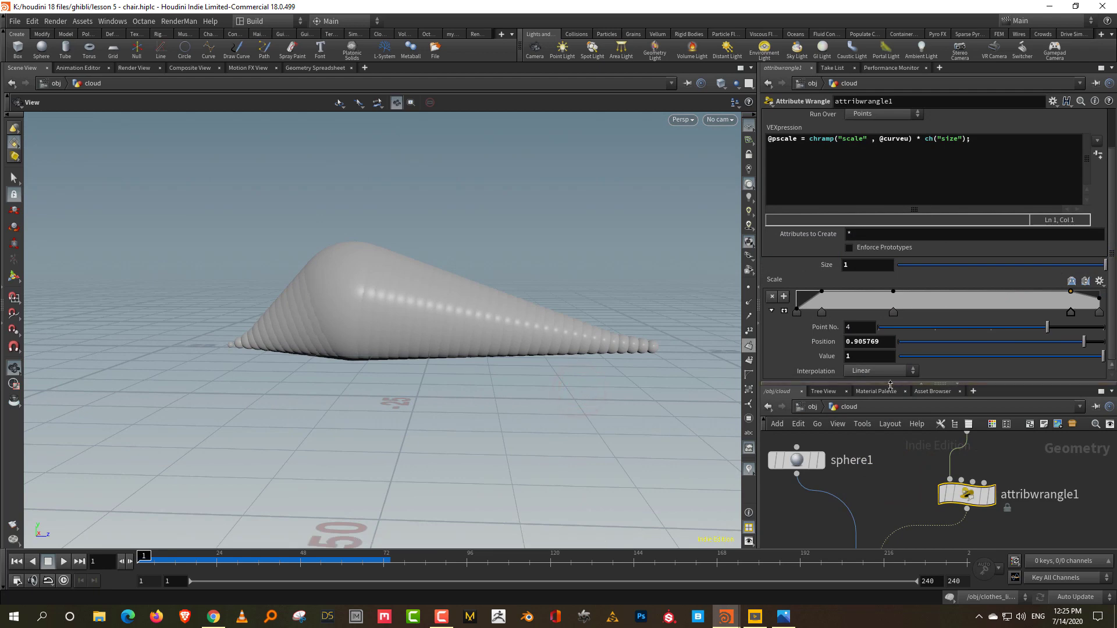
Check the cloud shapes in the reference painting, and add a displayed Edit node below copytopoints1, wired to its output.
left_click_drag(890, 377, 889, 192)
key("h")
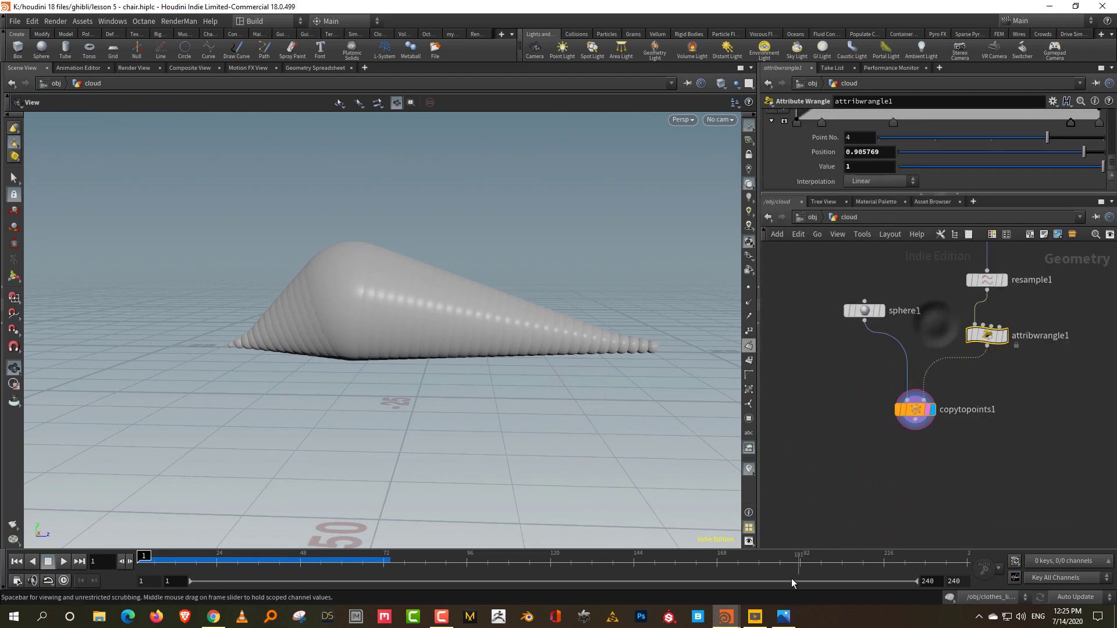
left_click(785, 614)
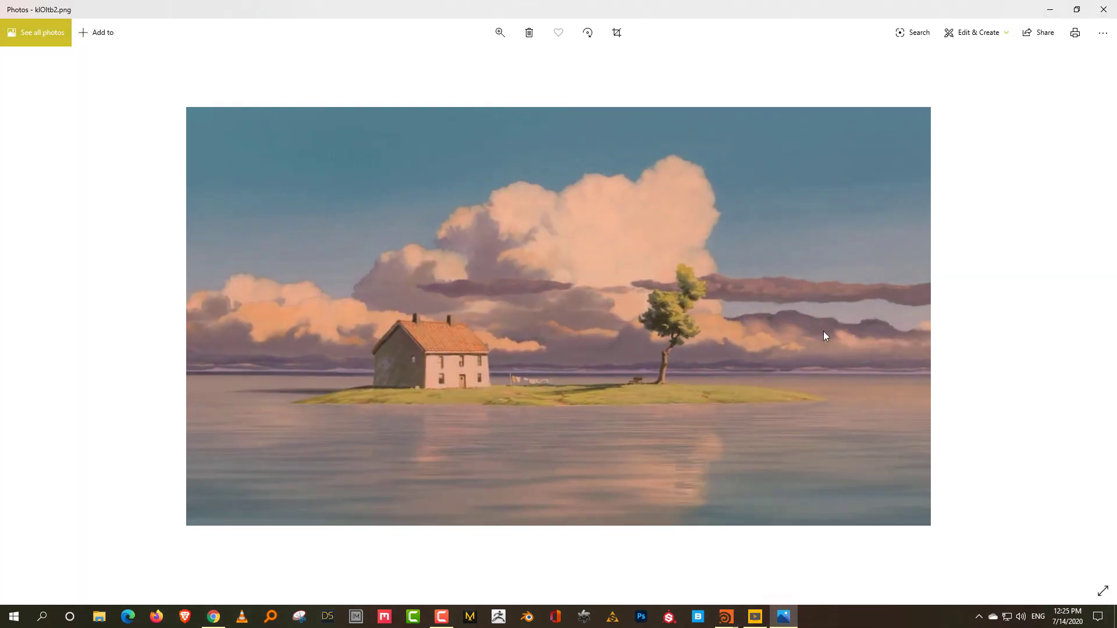
left_click(1050, 10)
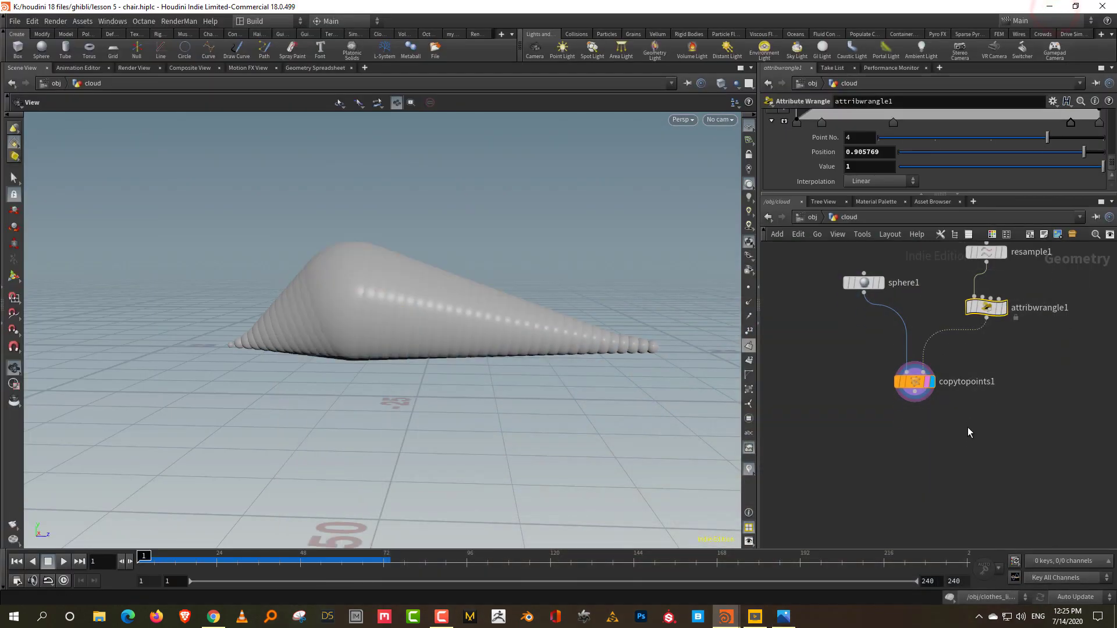
key("Tab")
type("edit")
left_click(886, 80)
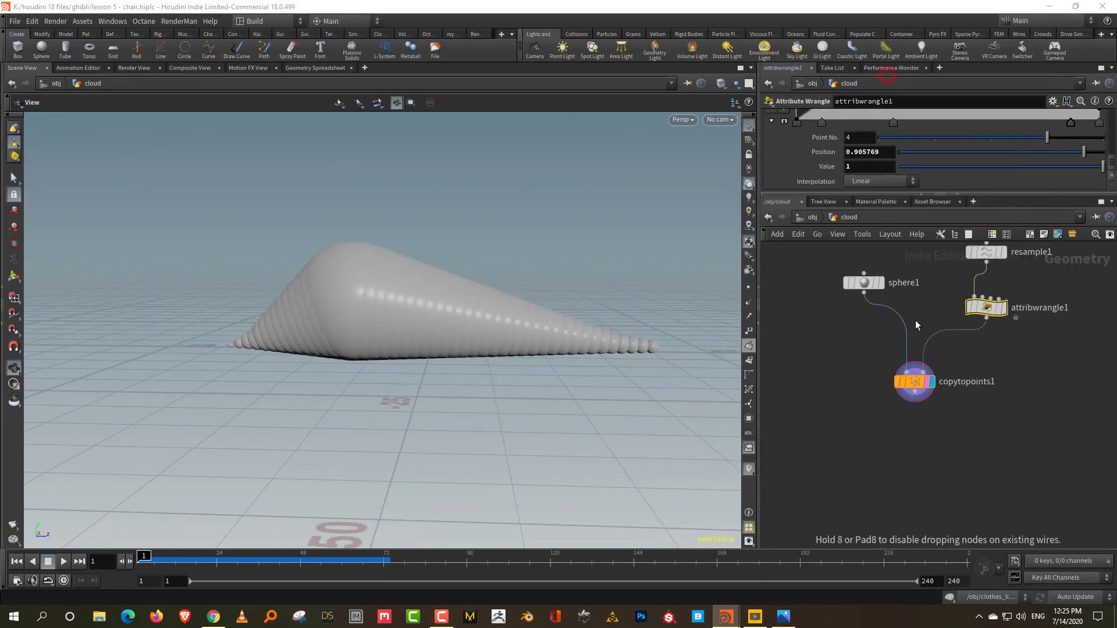
left_click(909, 473)
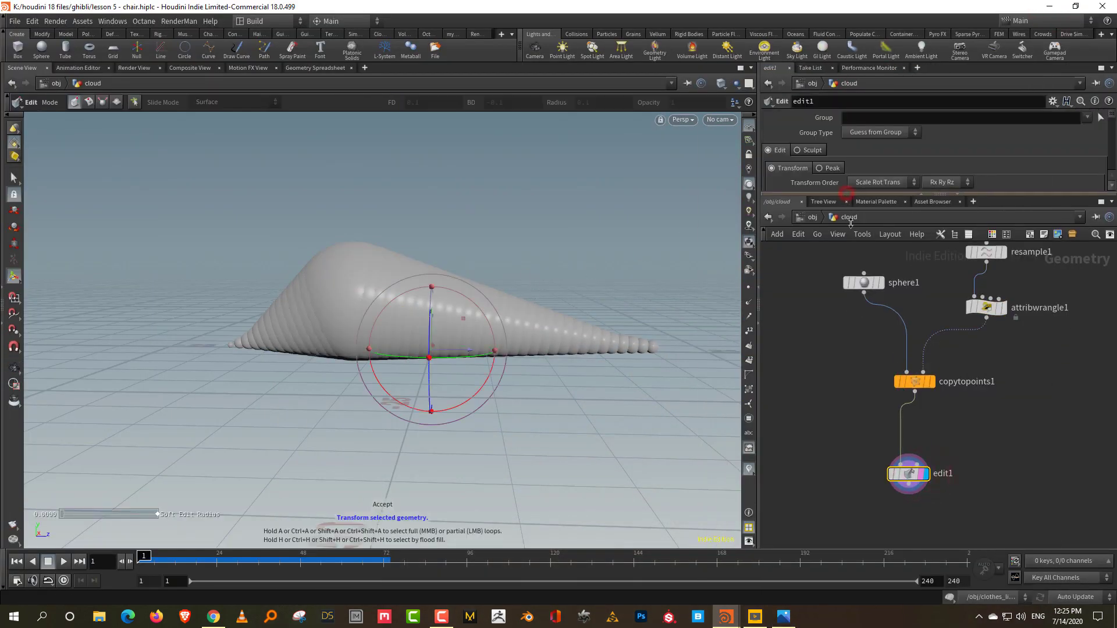
In the left view, select a few points on the cloud's upper slope and move them outward from the surface.
left_click_drag(851, 224, 849, 352)
key("s")
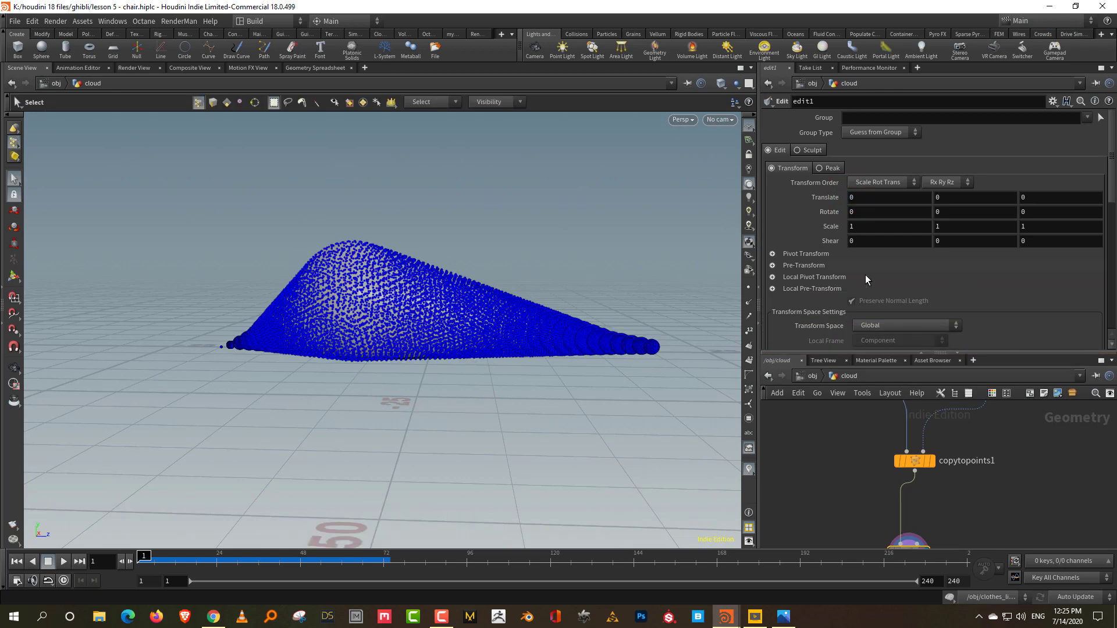
scroll(1111, 200, "down", 5)
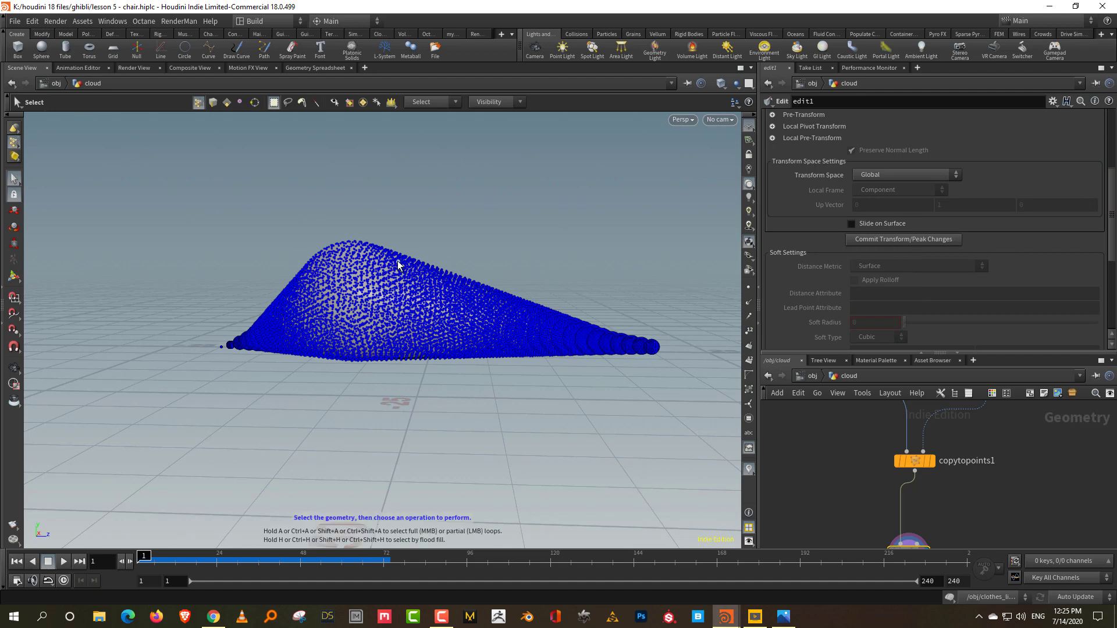
key("space+4")
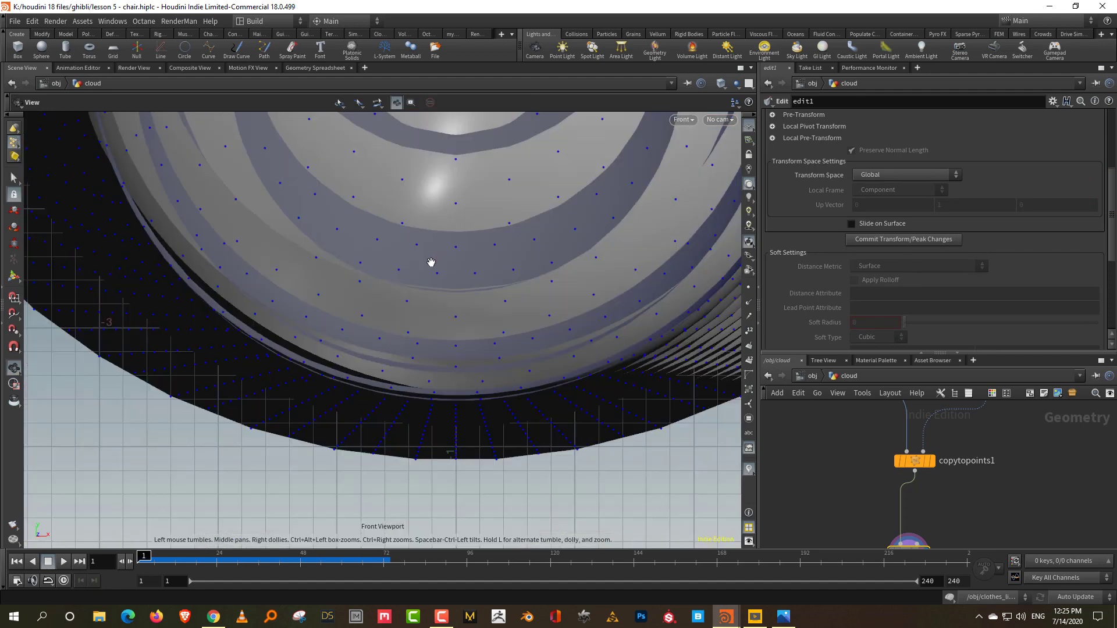
scroll(429, 269, "down", 1)
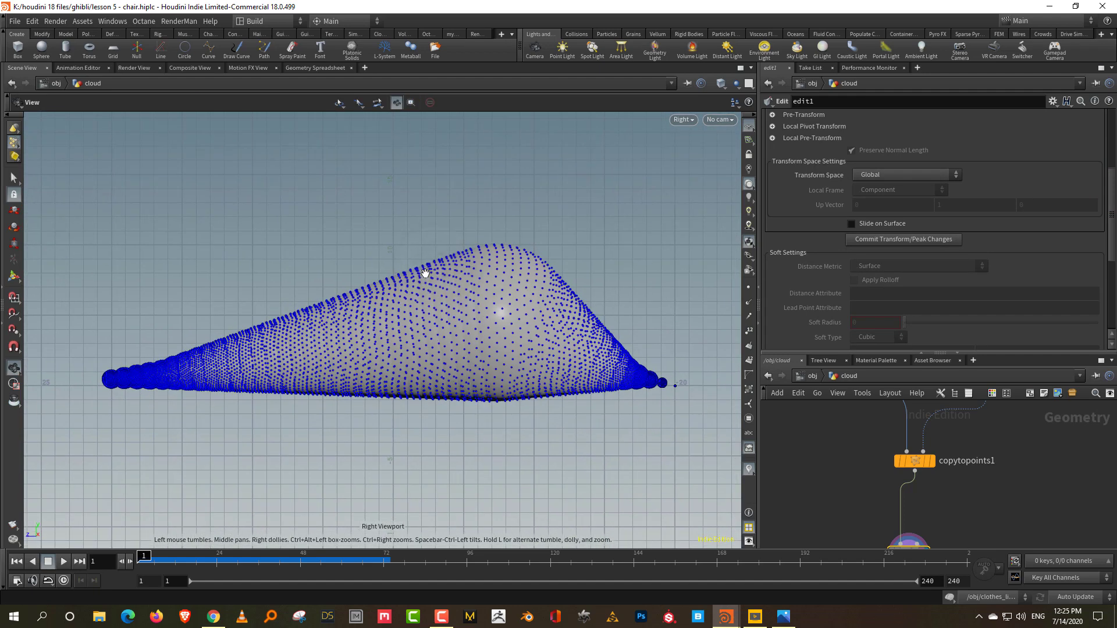
key("space+4")
left_click(356, 248)
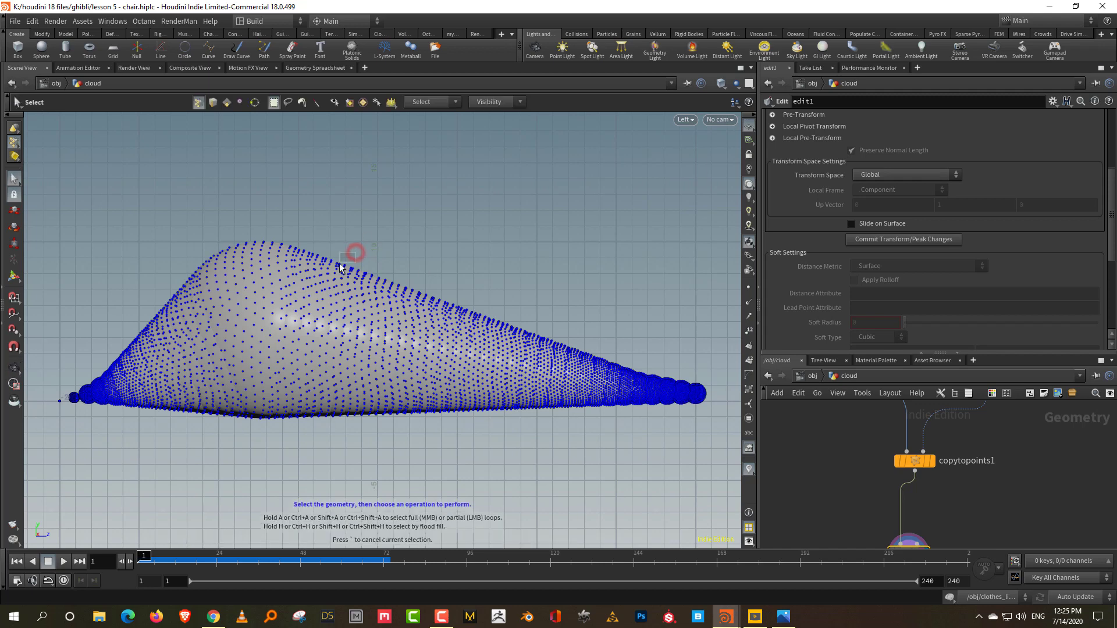
left_click_drag(355, 254, 340, 268)
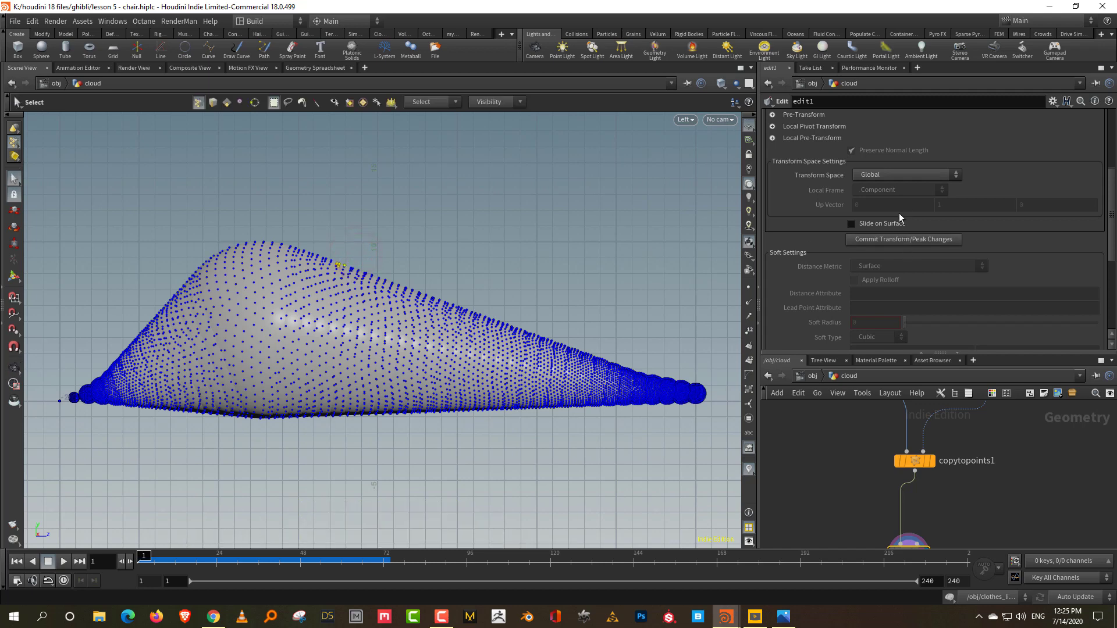
key("t")
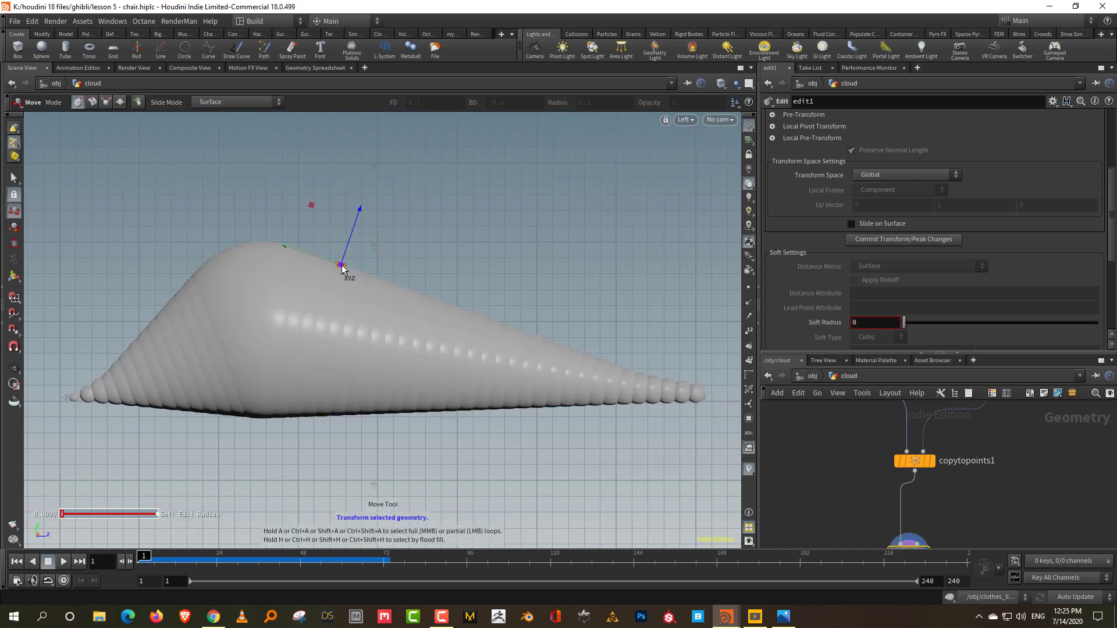
left_click_drag(367, 259, 368, 257)
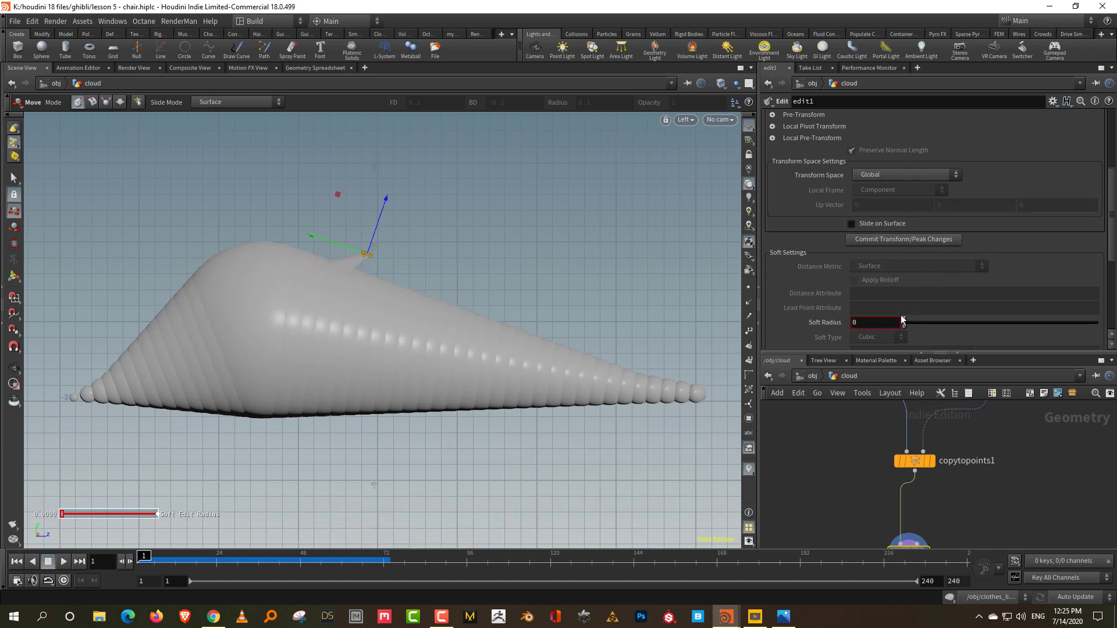
Set the Edit node's soft radius to 1 with the Radius distance metric, and show the cloud as wireframe.
left_click_drag(905, 322, 954, 322)
left_click_drag(1065, 317, 1104, 294)
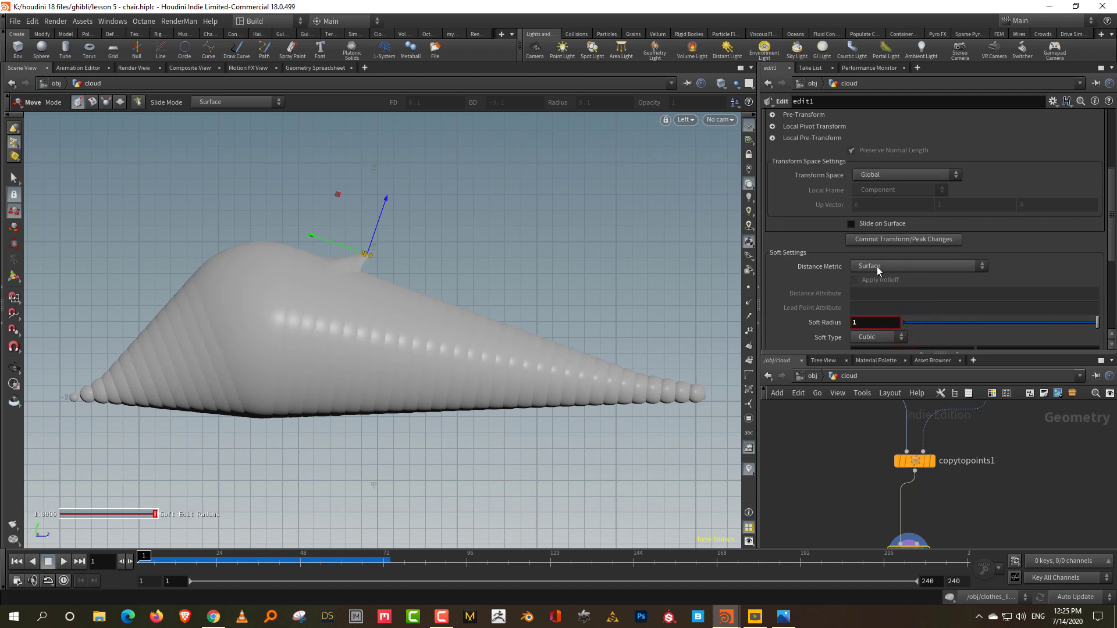
left_click(877, 266)
left_click(894, 299)
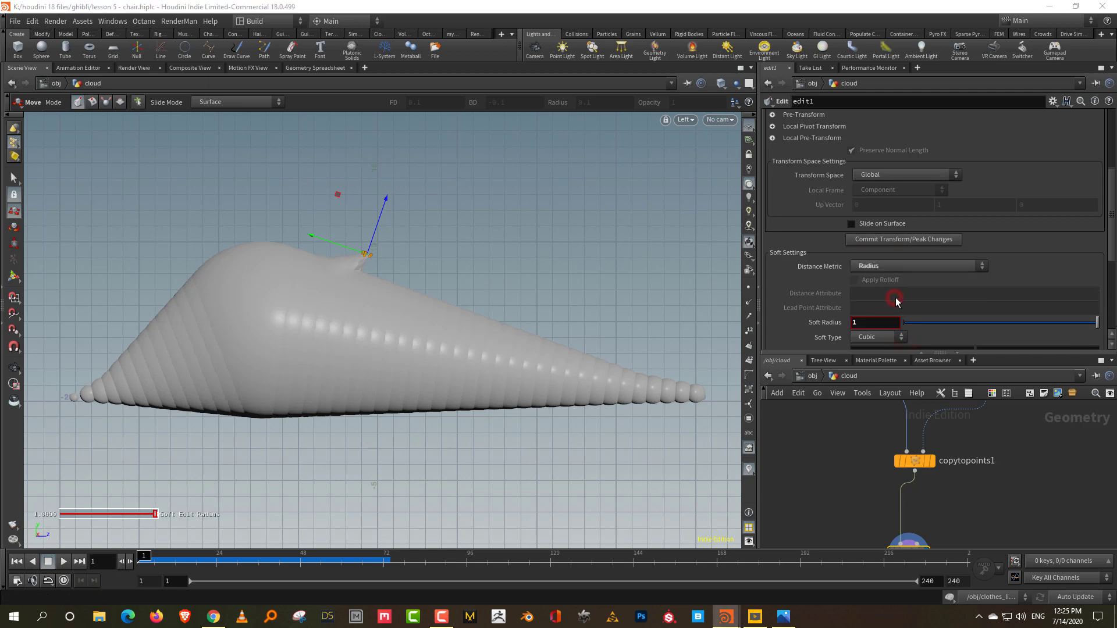
key("w")
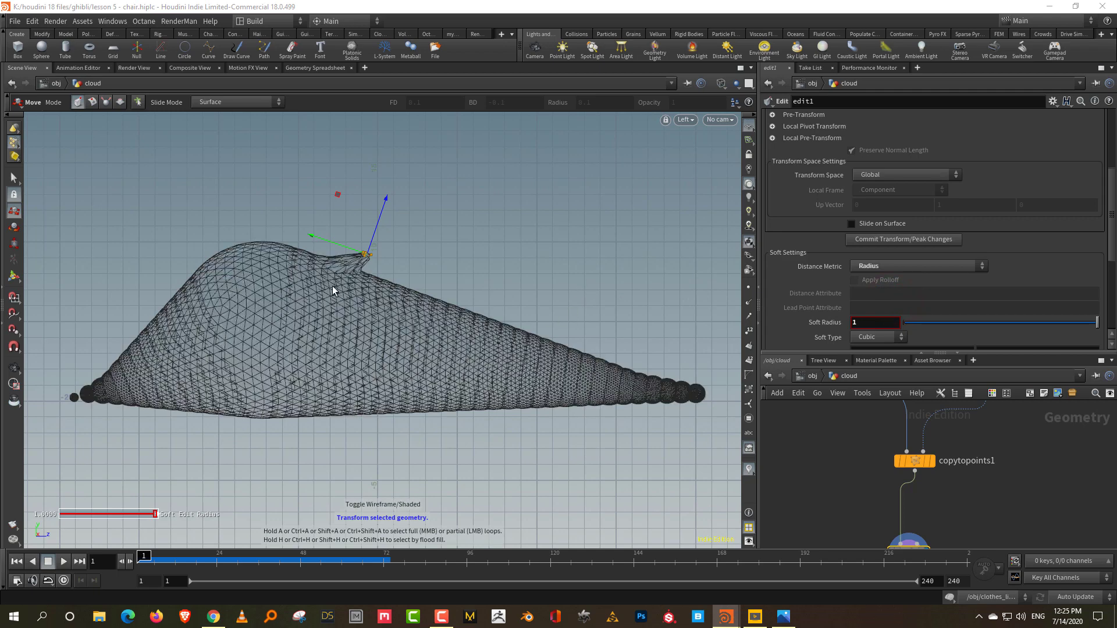
Compare the Surface distance metric with Radius, keep Radius, and set the soft radius to 6.1.
left_click(903, 269)
left_click(894, 321)
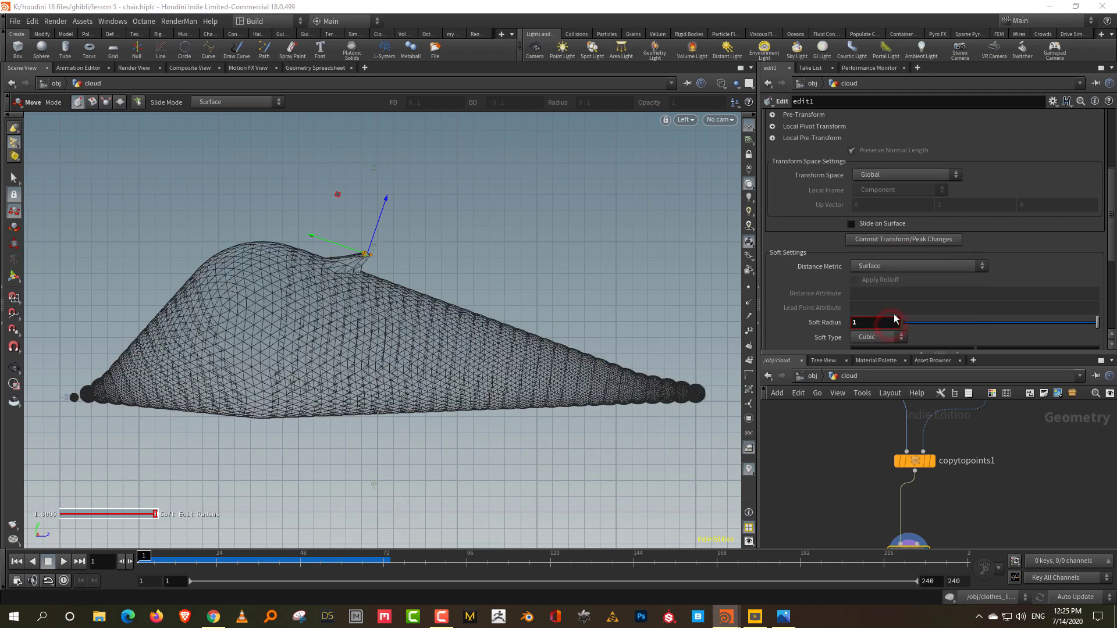
middle_click_drag(895, 320, 983, 324)
left_click(900, 269)
left_click(894, 287)
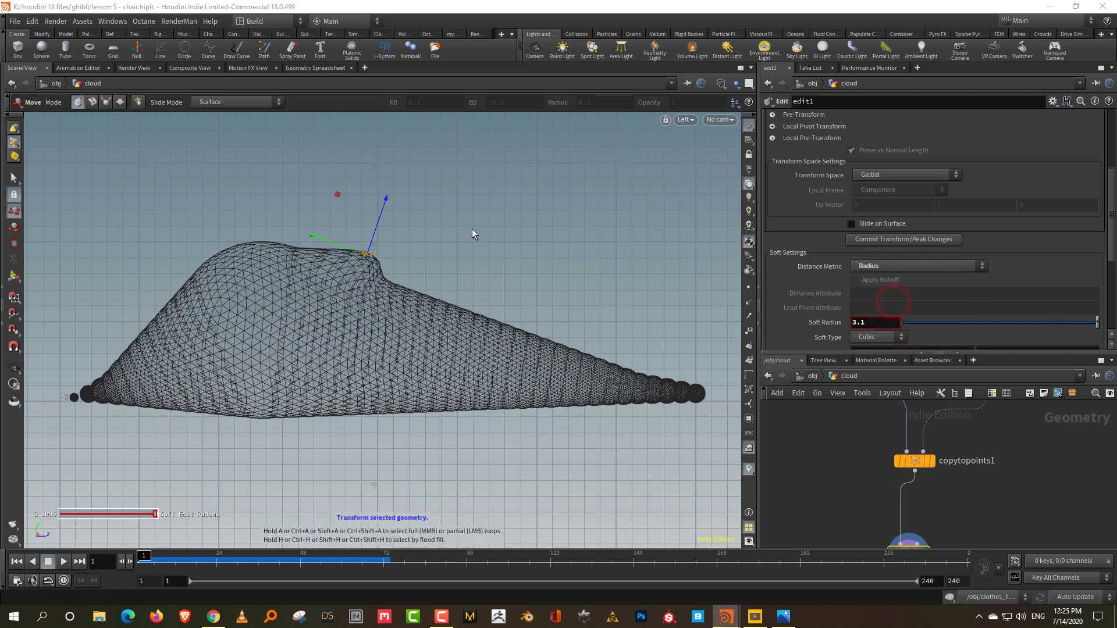
middle_click_drag(885, 320, 908, 303)
Sculpt the cloud with soft moves, with selection unlocked after the first: raise the peak, lift the right slope and extend the left tip.
left_click_drag(368, 255, 401, 242)
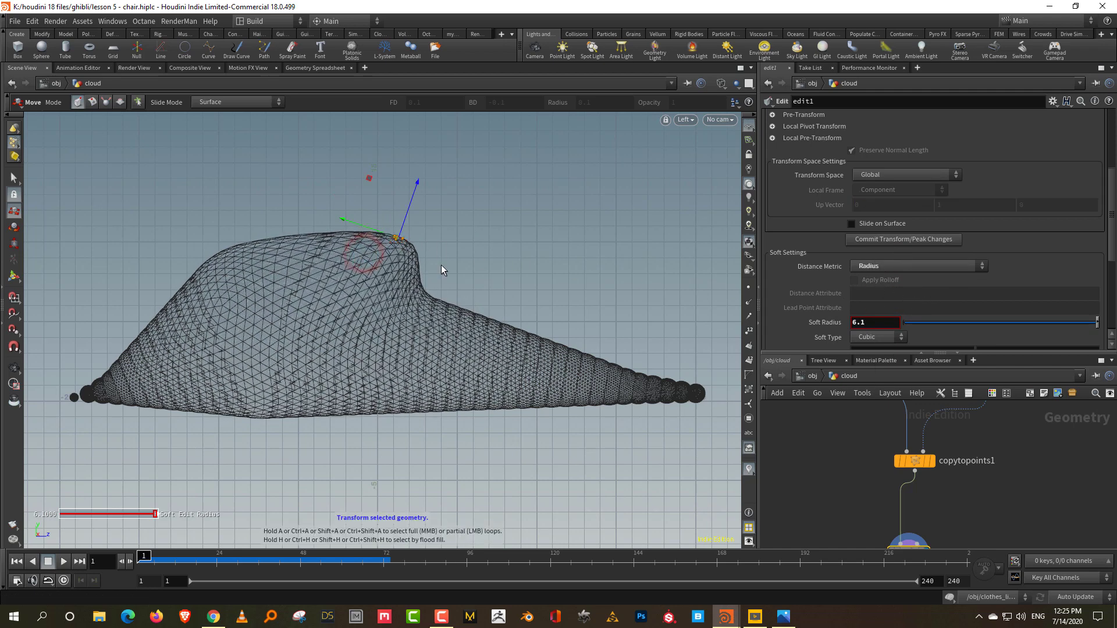
left_click(14, 194)
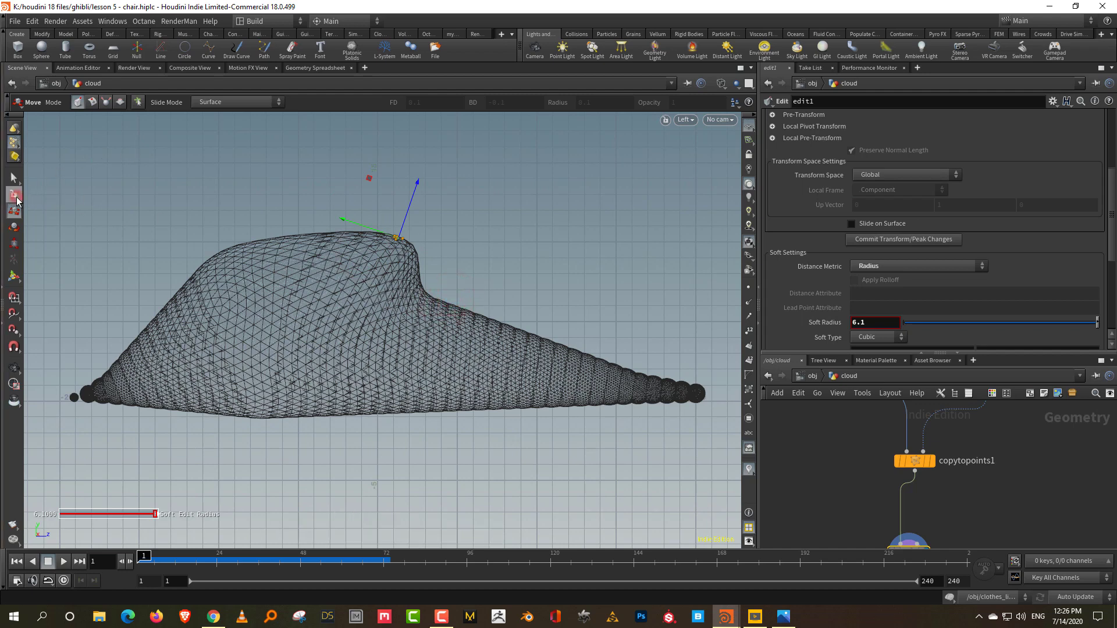
left_click_drag(481, 300, 570, 336)
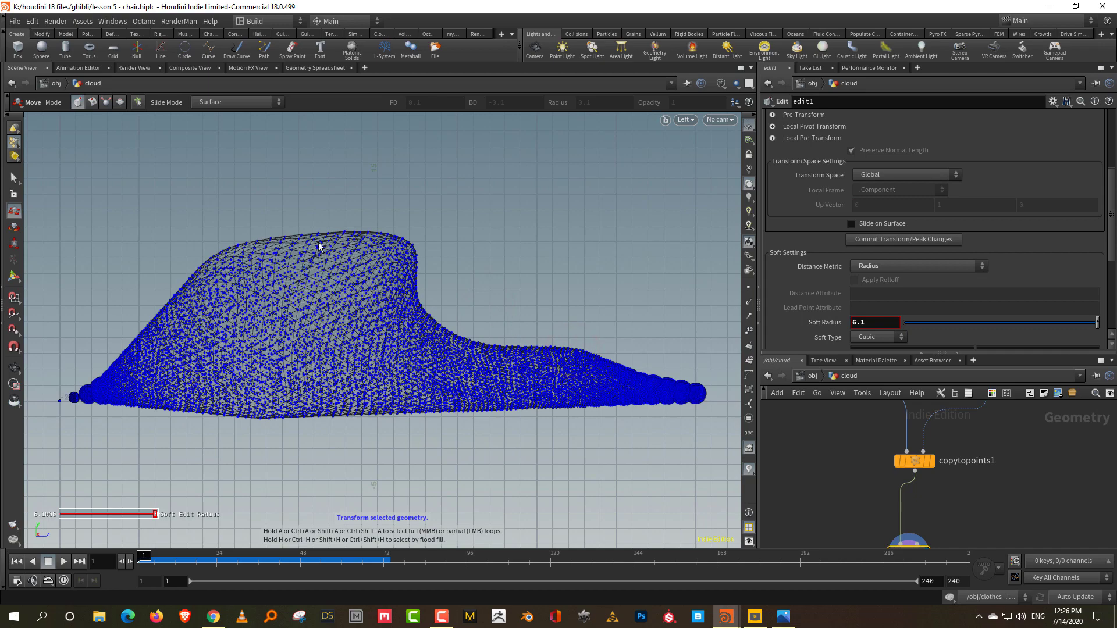
left_click_drag(347, 235, 354, 210)
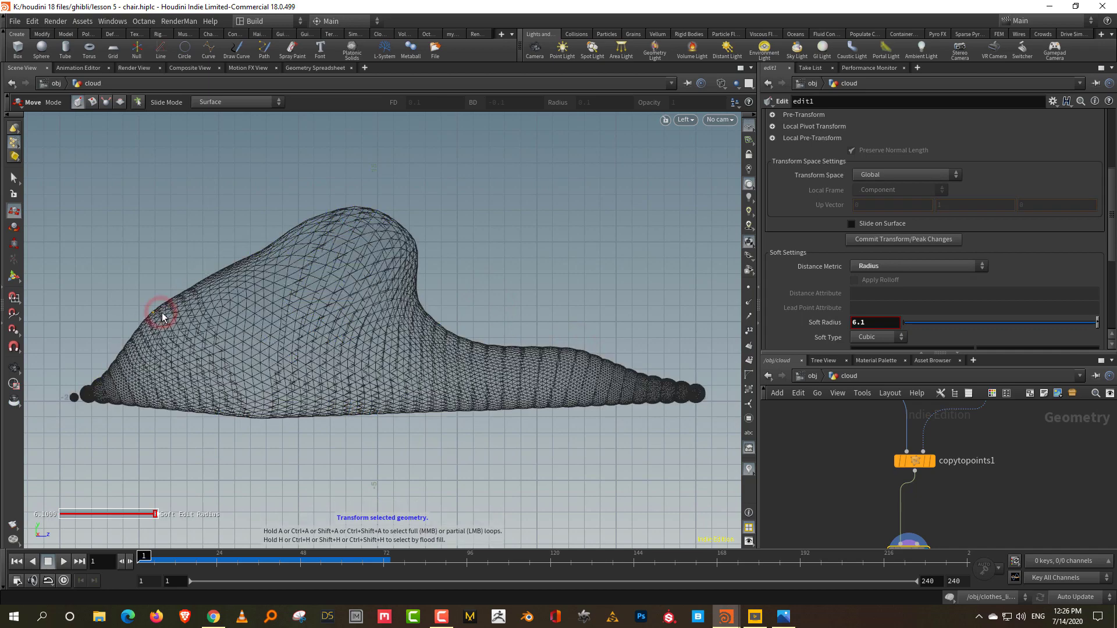
left_click_drag(84, 396, 57, 402)
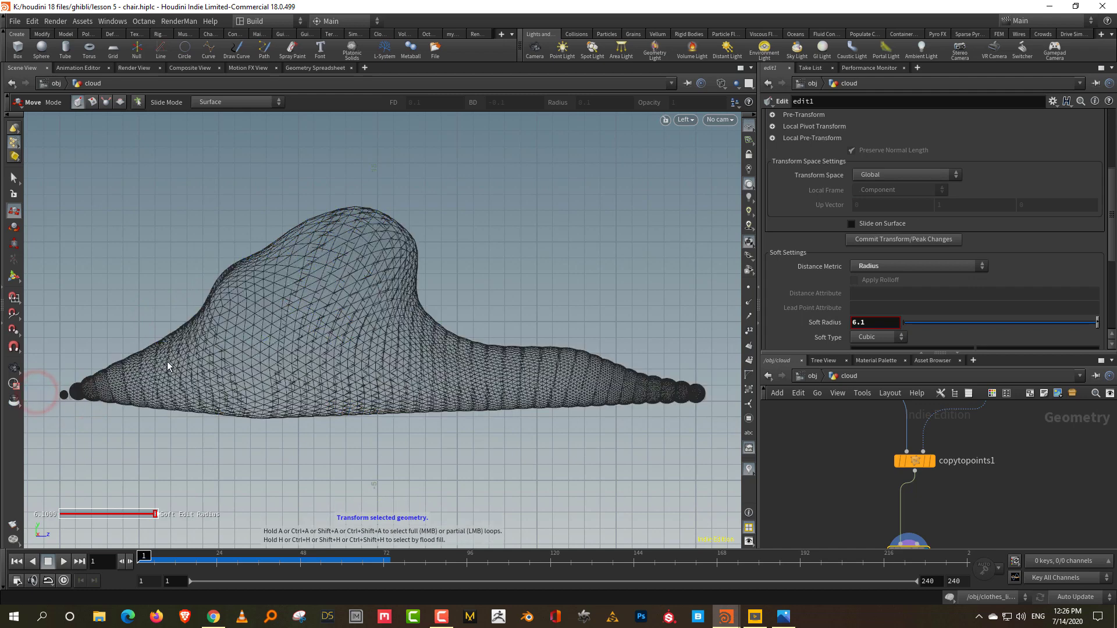
left_click_drag(584, 360, 594, 349)
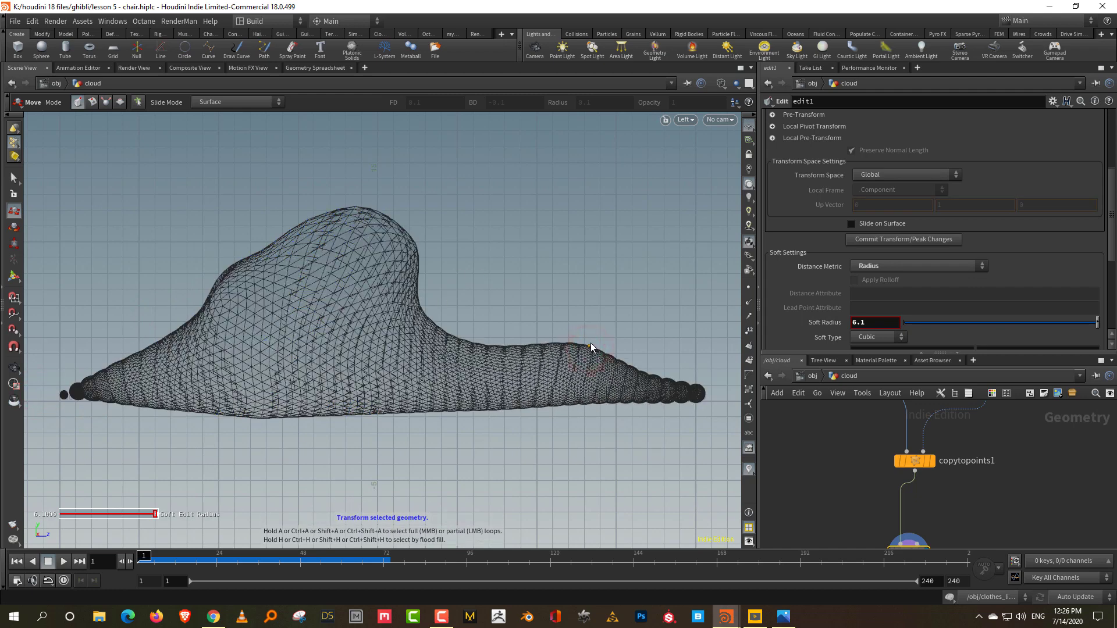
Pull the cloud's peak further up and to the right so it overhangs, and bulge out the left slope.
left_click_drag(401, 266, 441, 246)
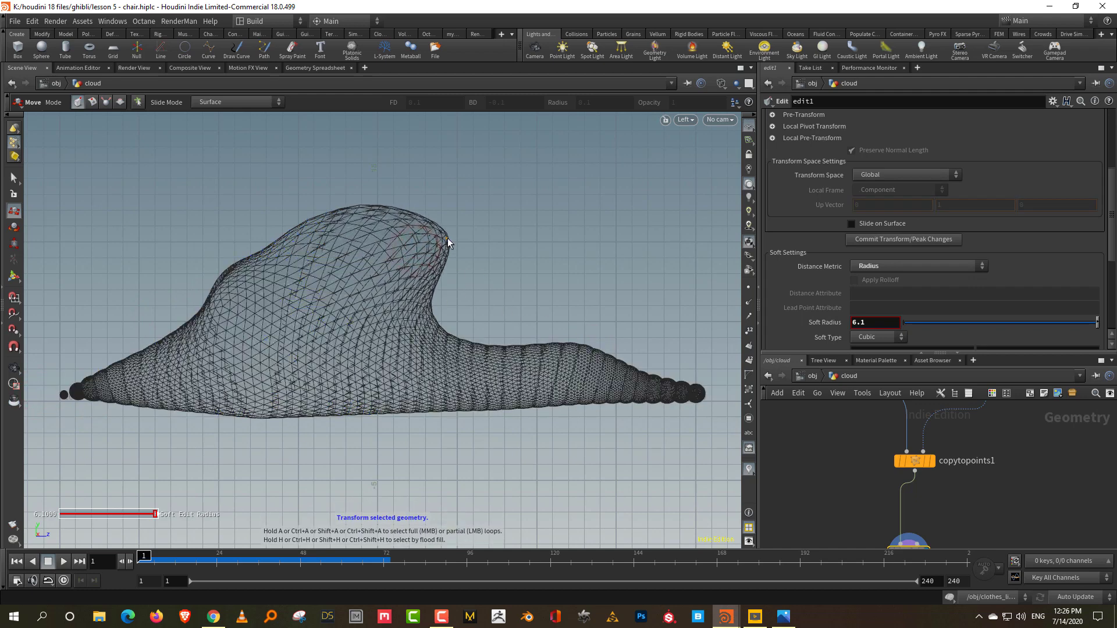
left_click_drag(403, 214, 424, 192)
left_click_drag(357, 225, 288, 231)
mouse_move(288, 231)
left_mouse_down()
mouse_move(187, 320)
mouse_move(150, 312)
left_mouse_up()
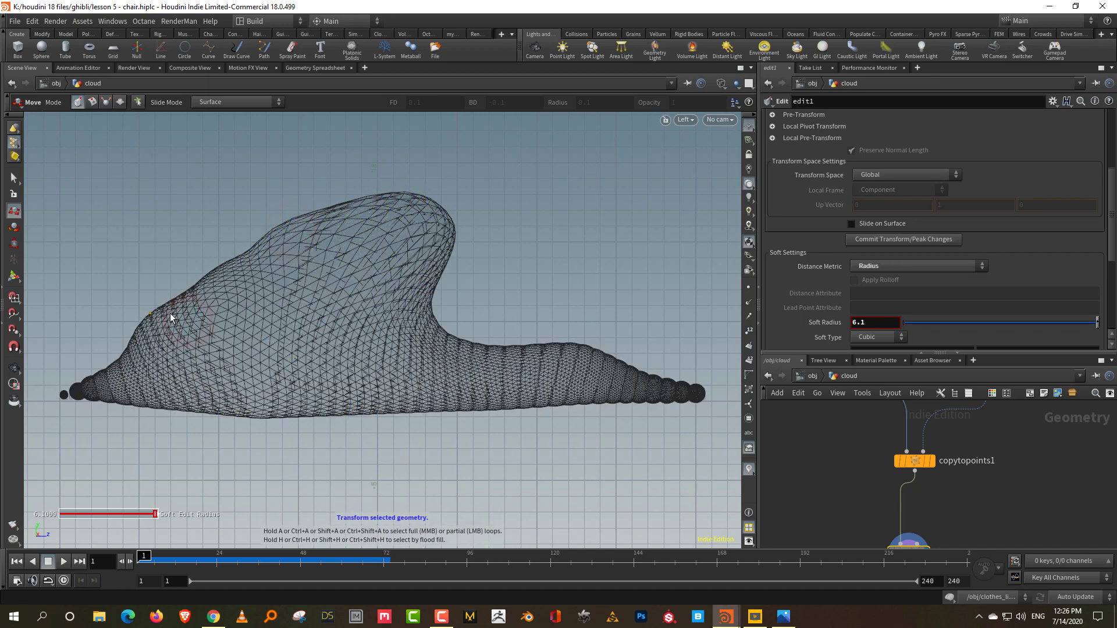
Stretch the cloud's two tapered ends outward, level its underside, and pull the top higher and broader.
left_click_drag(707, 393, 755, 397)
left_click_drag(602, 402, 227, 419)
left_click_drag(76, 399, 54, 400)
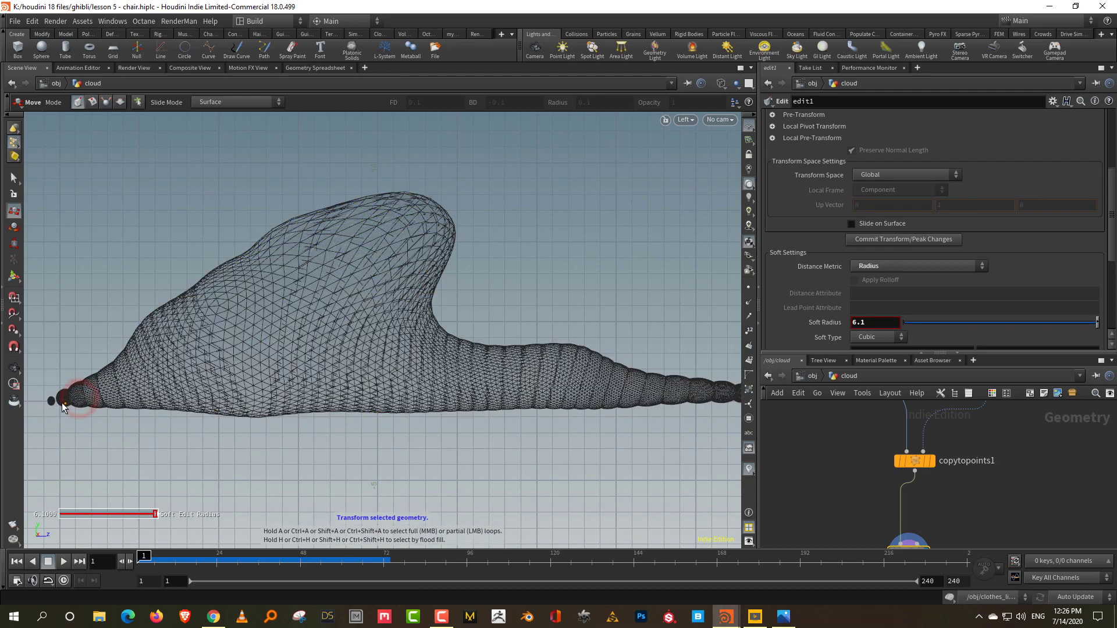
left_click_drag(410, 200, 429, 185)
left_click_drag(292, 216, 453, 272)
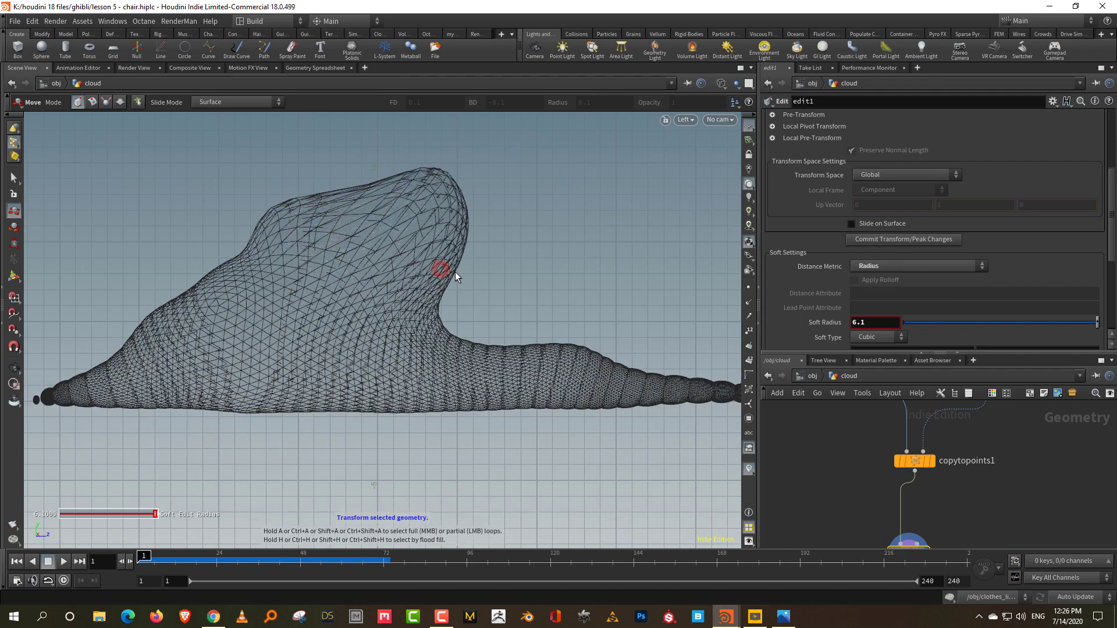
Soft-move the notch beneath the cloud's overhang inward, nudge the long slope outward, and compare the shape with the reference picture.
left_click_drag(456, 315, 419, 316)
left_click_drag(204, 286, 196, 281)
left_click(783, 617)
left_click(786, 618)
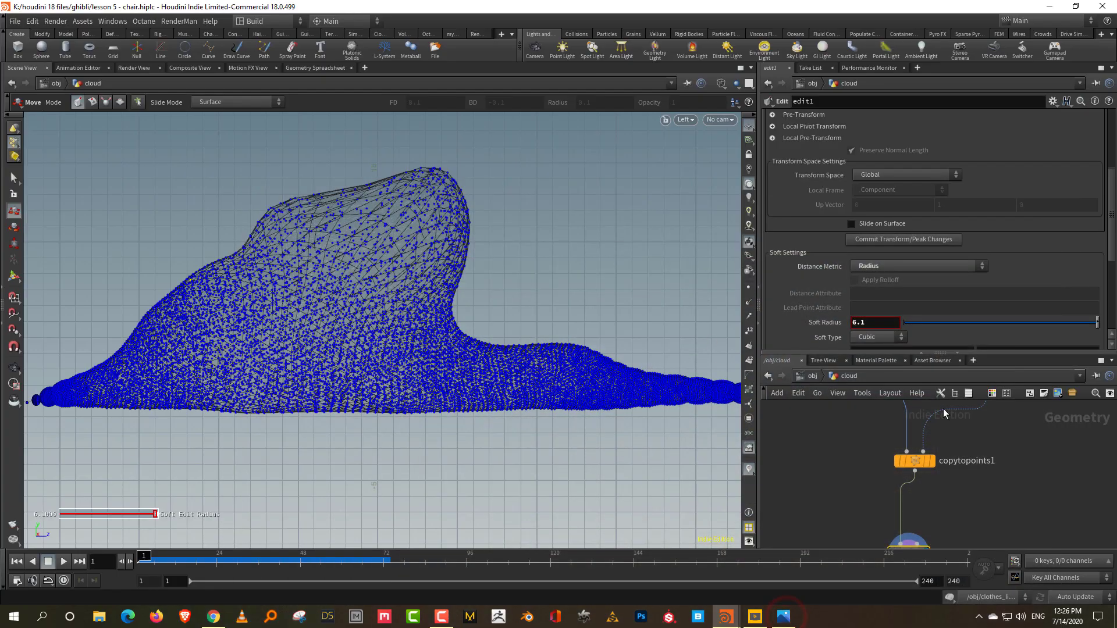
Add a Cloud node below edit1, wire edit1 into it and display the resulting volume.
key("Escape")
left_click_drag(594, 328, 588, 349)
left_click_drag(867, 351, 870, 208)
key("Tab")
type("clou")
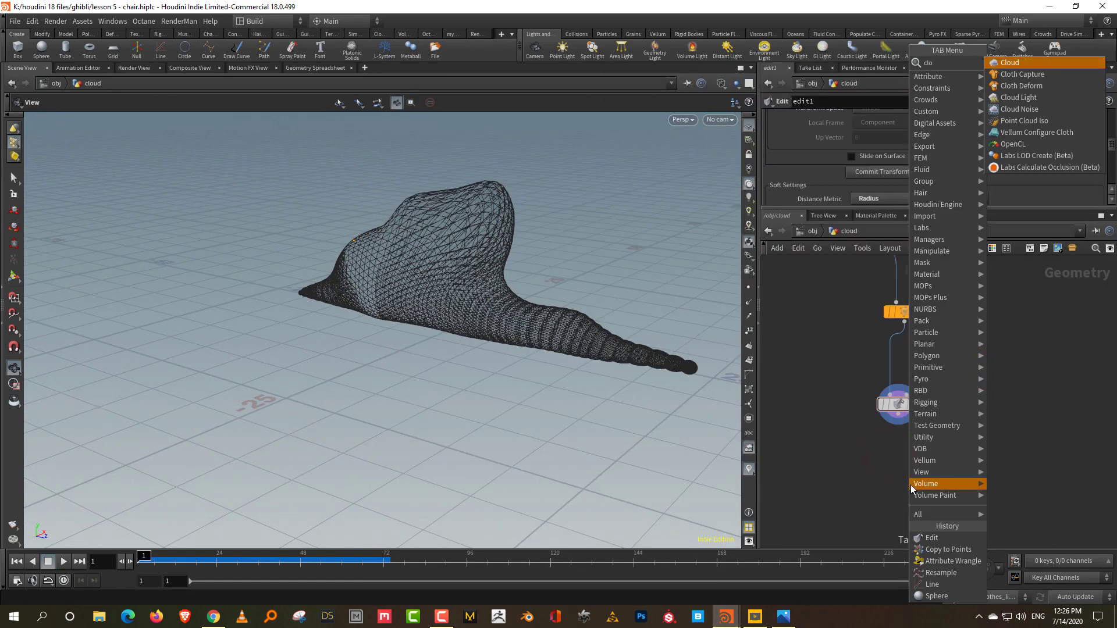
left_click(1012, 62)
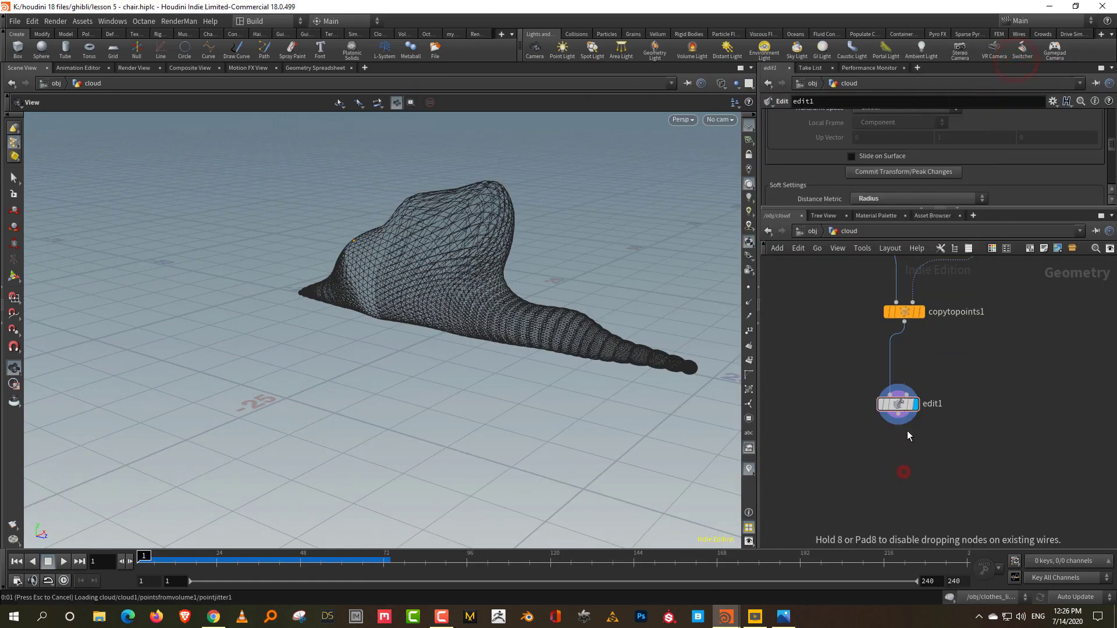
left_click(906, 432)
left_click_drag(901, 417, 904, 460)
left_click(921, 471)
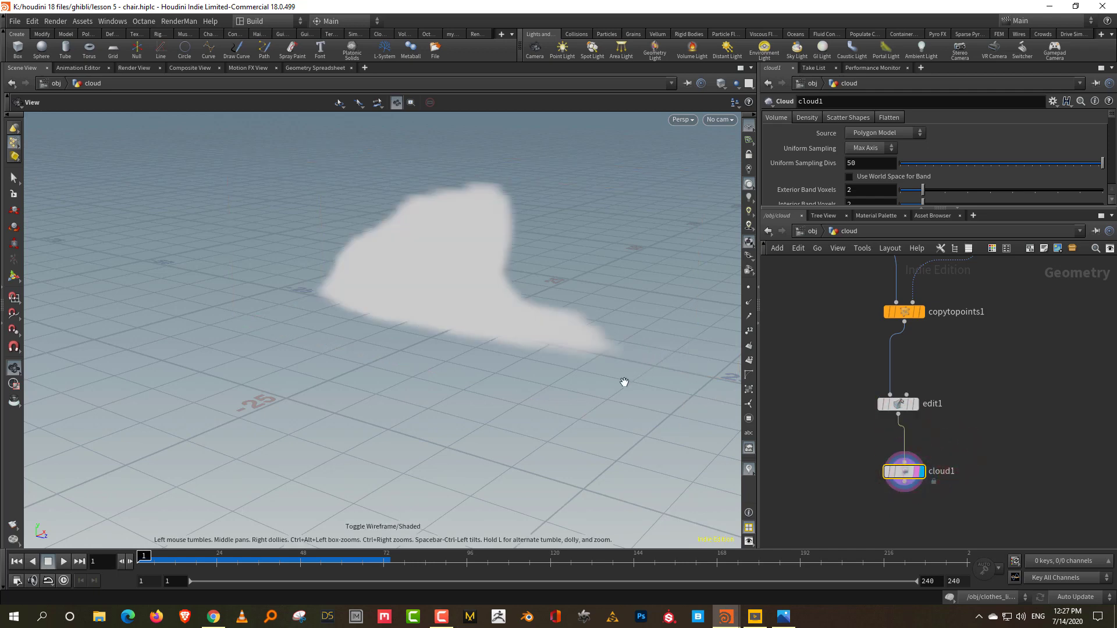
left_click_drag(598, 381, 634, 348)
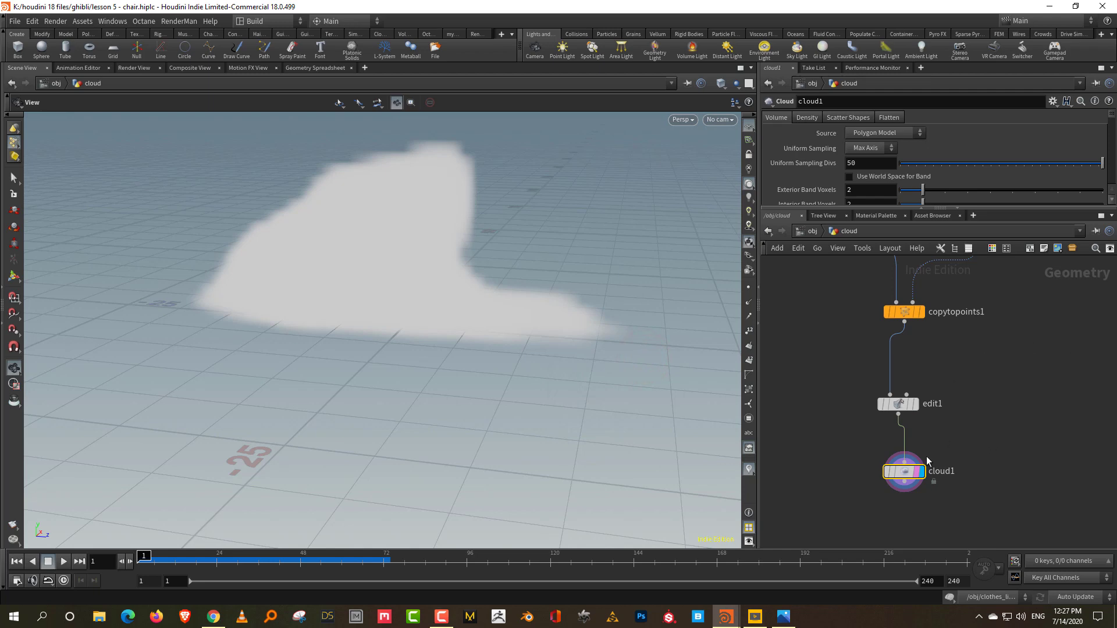
Inspect the cloud1 node's volume information and set its Uniform Sampling Divs to 350.
left_click(877, 473)
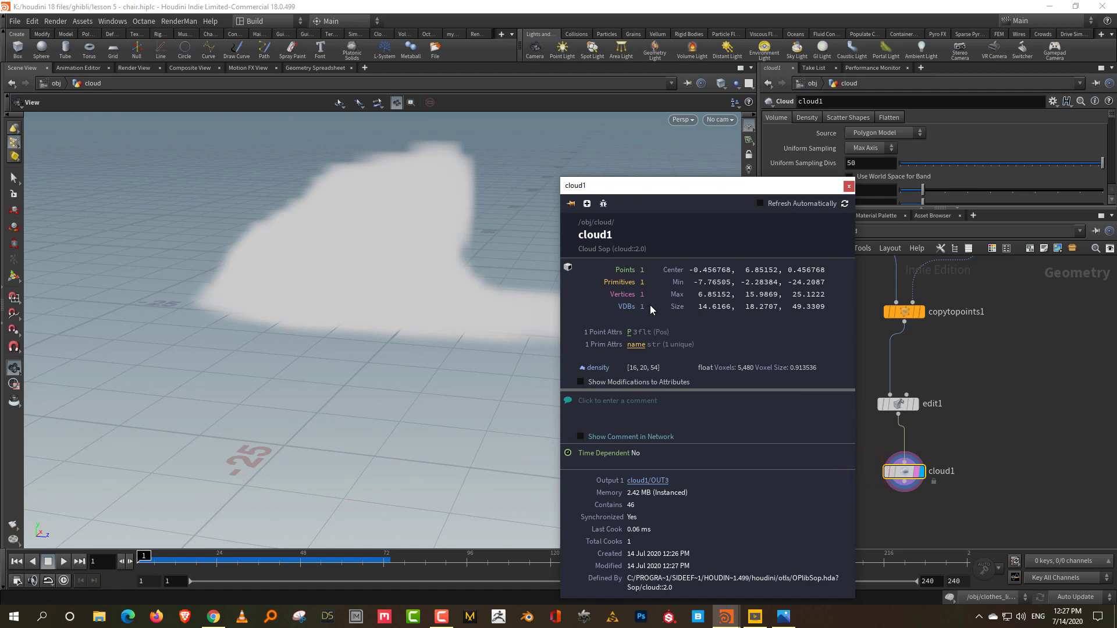
left_click(1016, 410)
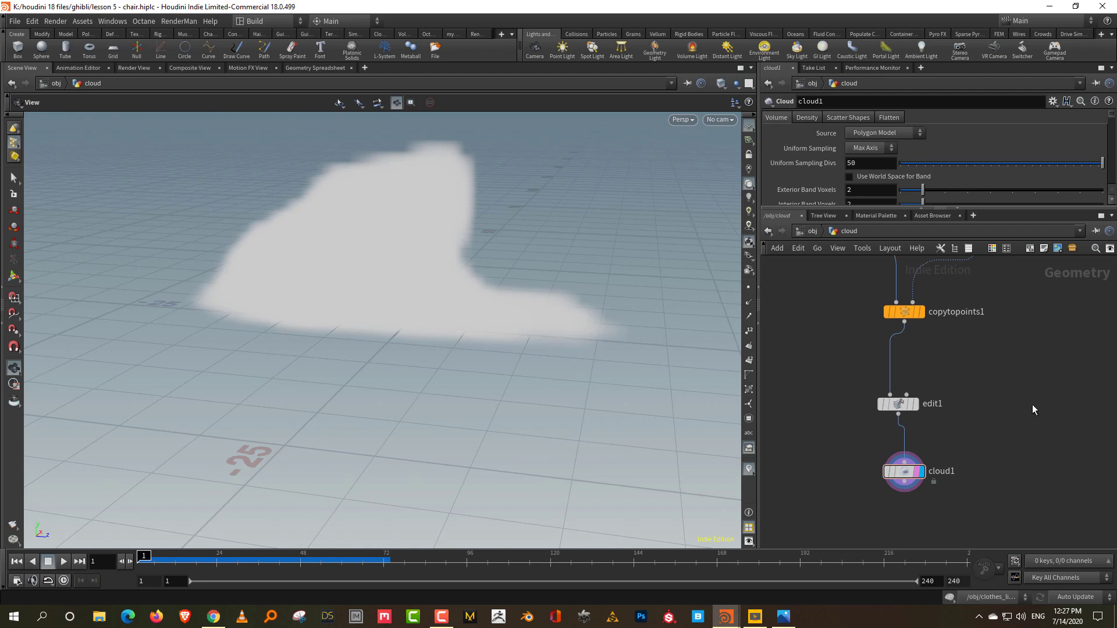
middle_click_drag(957, 415, 945, 396)
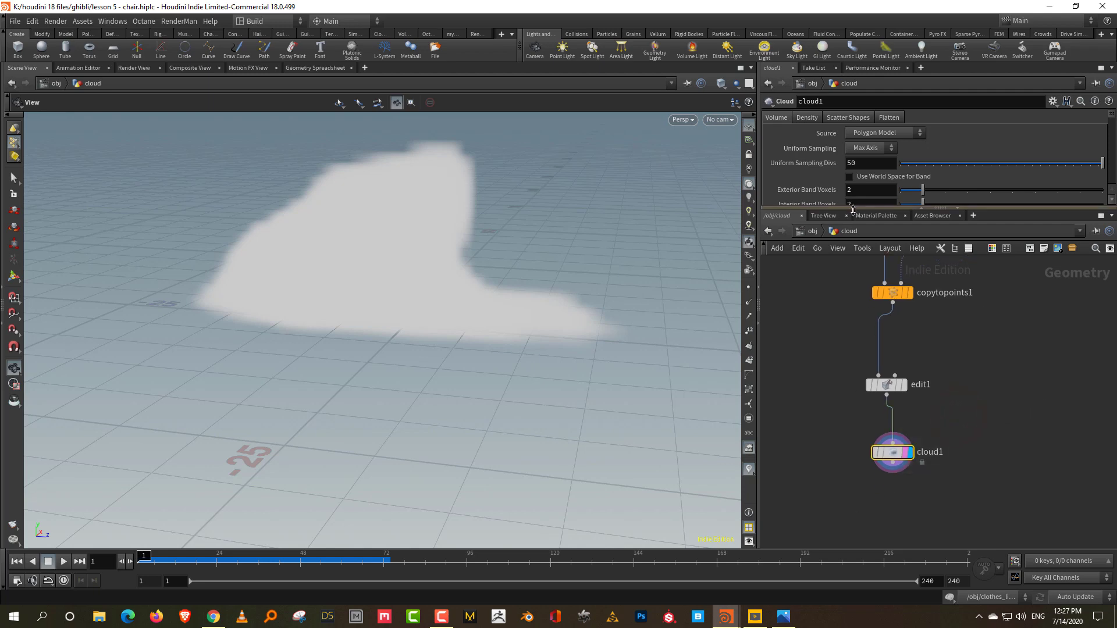
left_click_drag(861, 208, 862, 284)
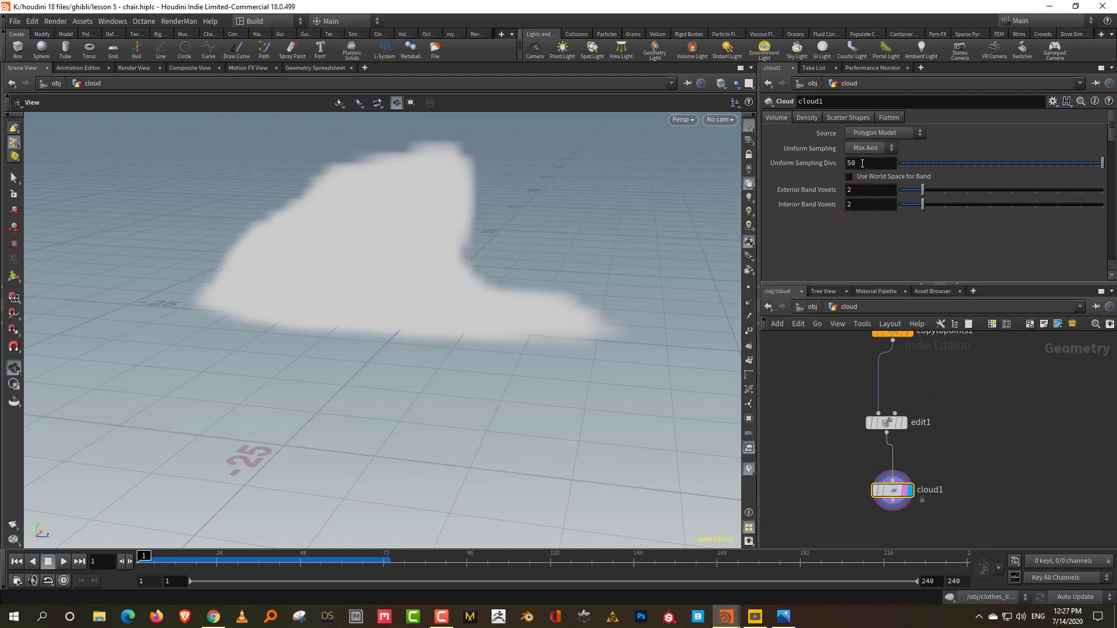
double_click(857, 162)
type("350")
key("Return")
mouse_move(663, 345)
left_mouse_down()
mouse_move(518, 348)
mouse_move(652, 326)
left_mouse_up()
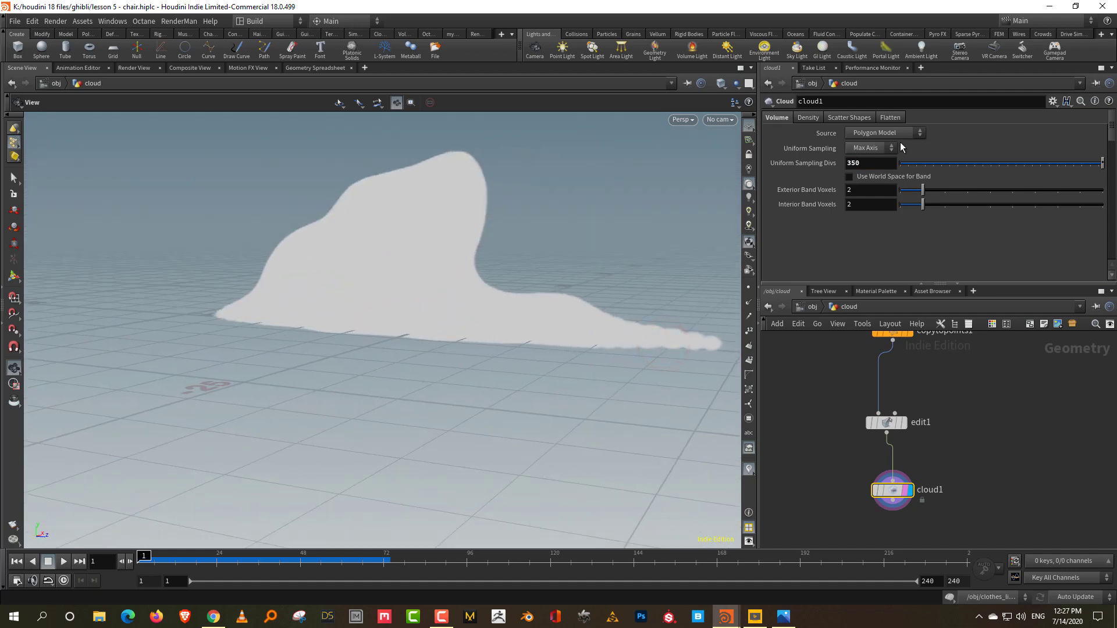
Enable Secondary Shapes on cloud1 with Shape Size 0.89 and 431 Scatter Points.
left_click(861, 118)
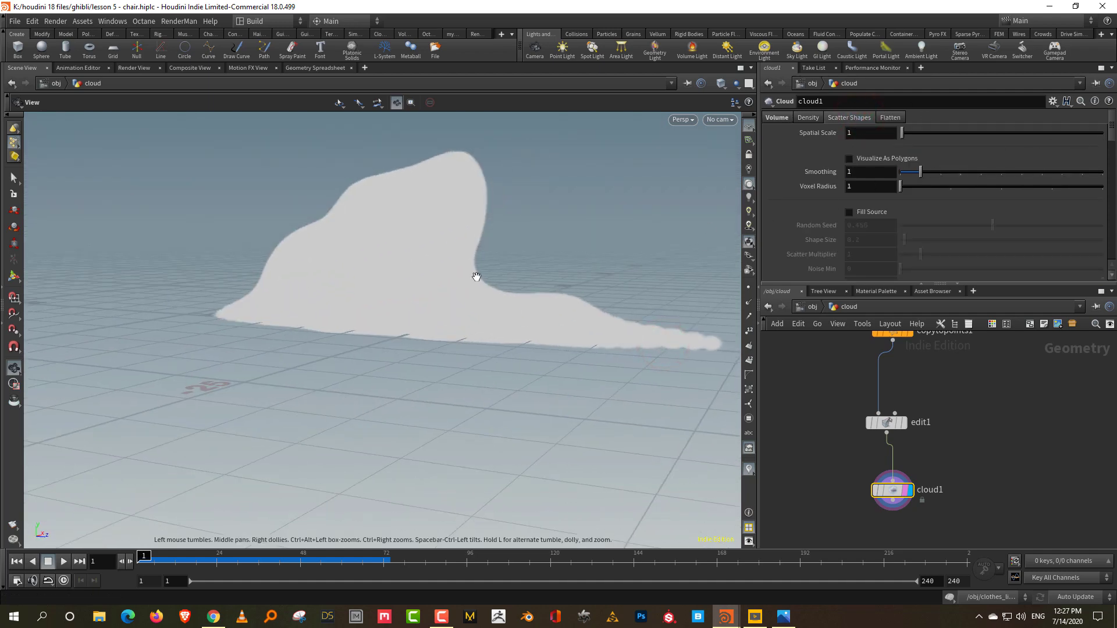
left_click_drag(1112, 137, 1112, 176)
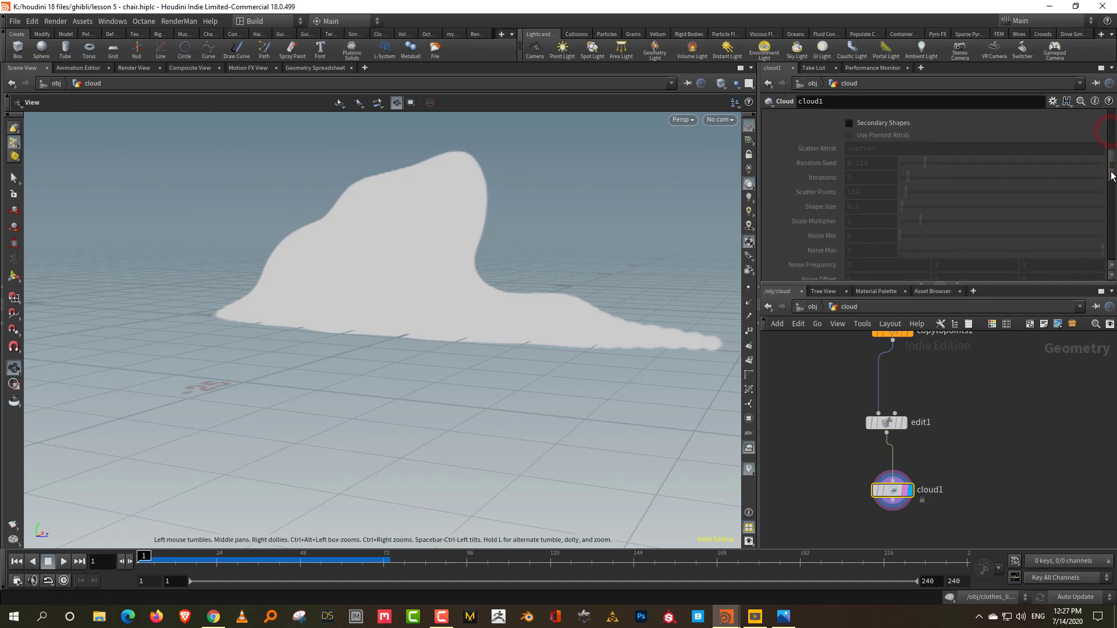
scroll(969, 175, "up", 5)
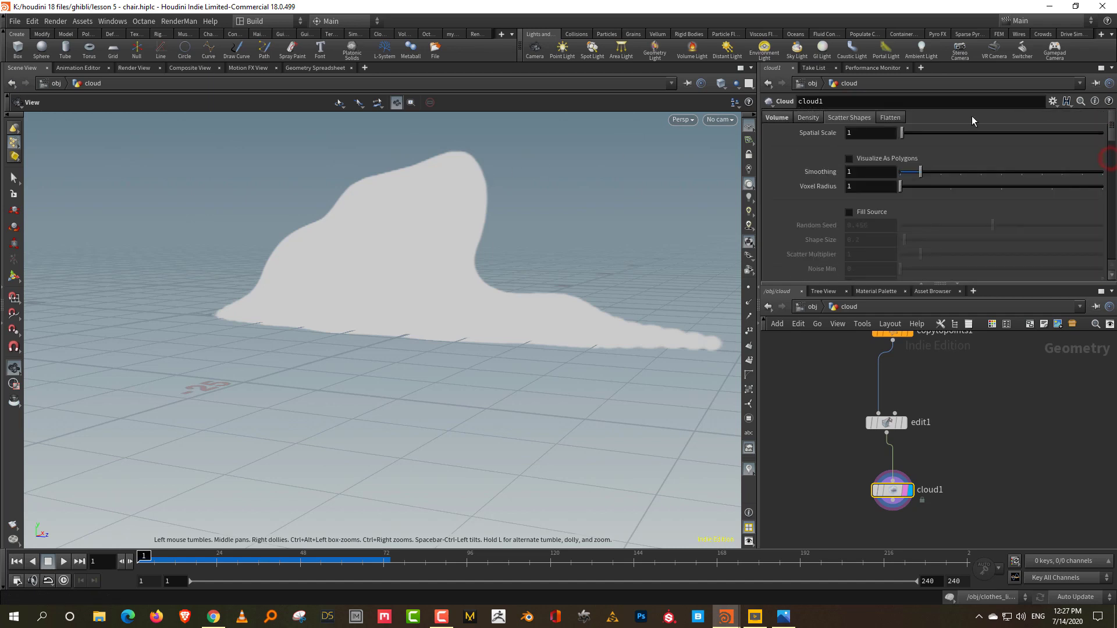
scroll(896, 266, "down", 3)
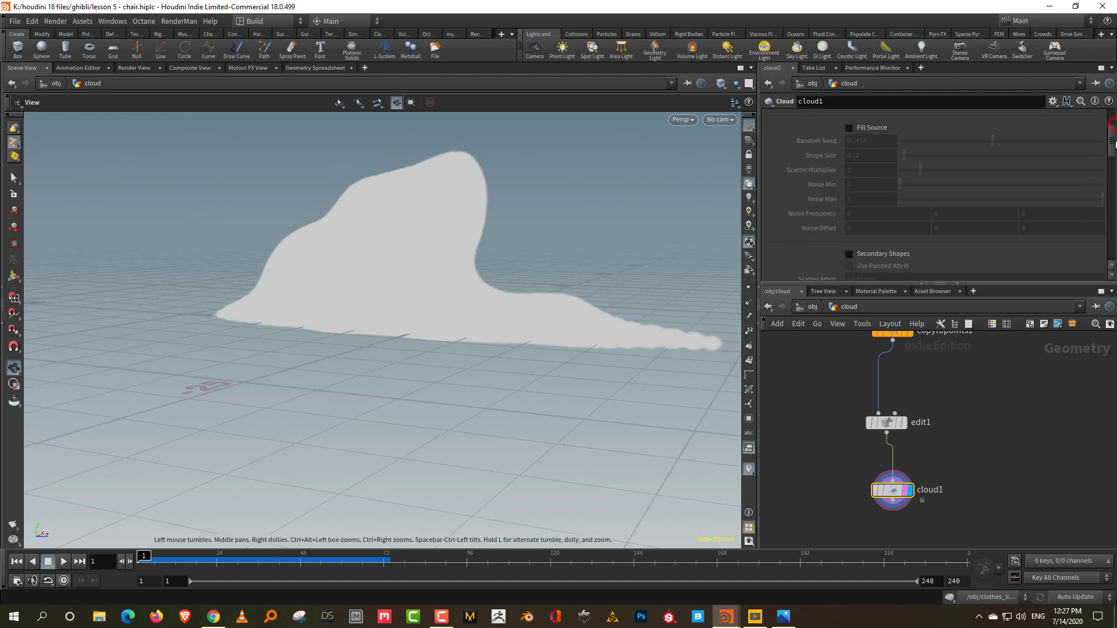
left_click(897, 251)
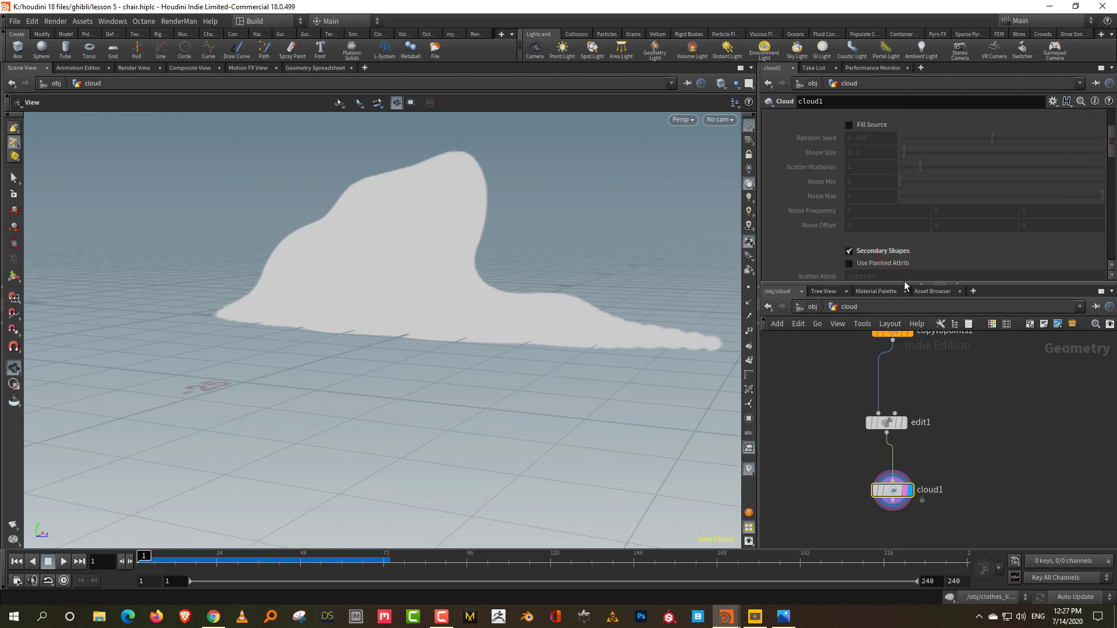
left_click_drag(904, 285, 899, 393)
left_click(1111, 228)
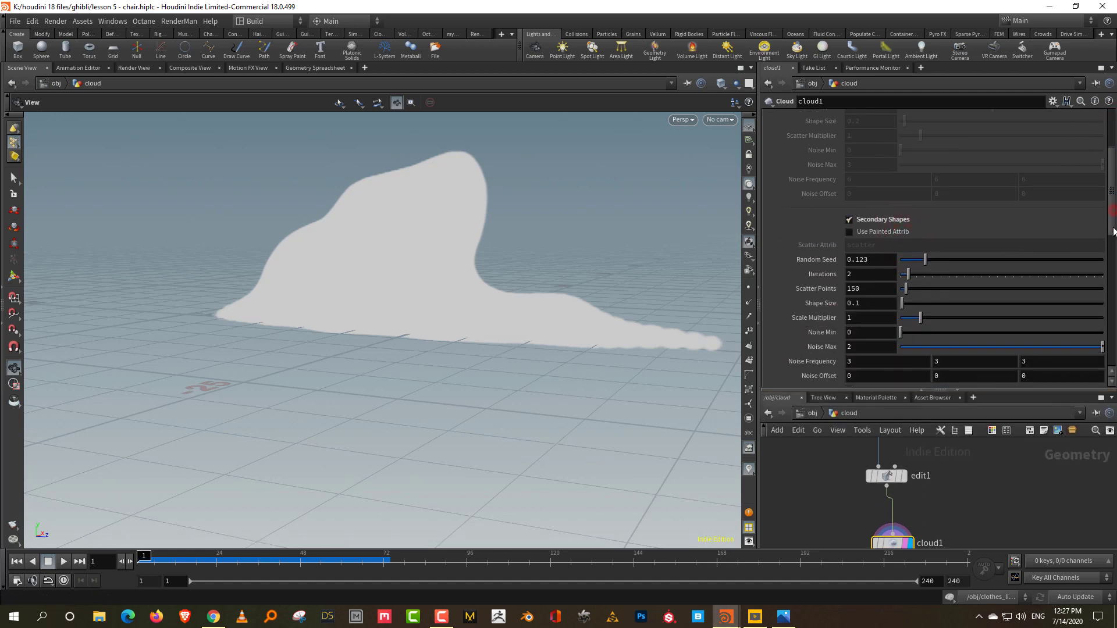
left_click(920, 297)
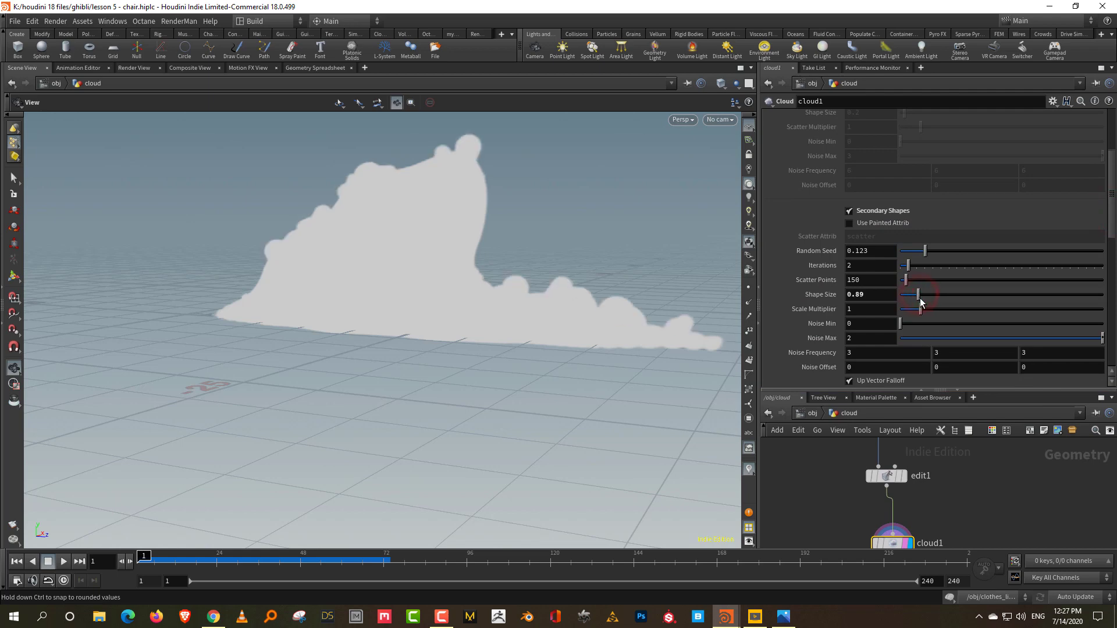
left_click_drag(513, 260, 512, 262)
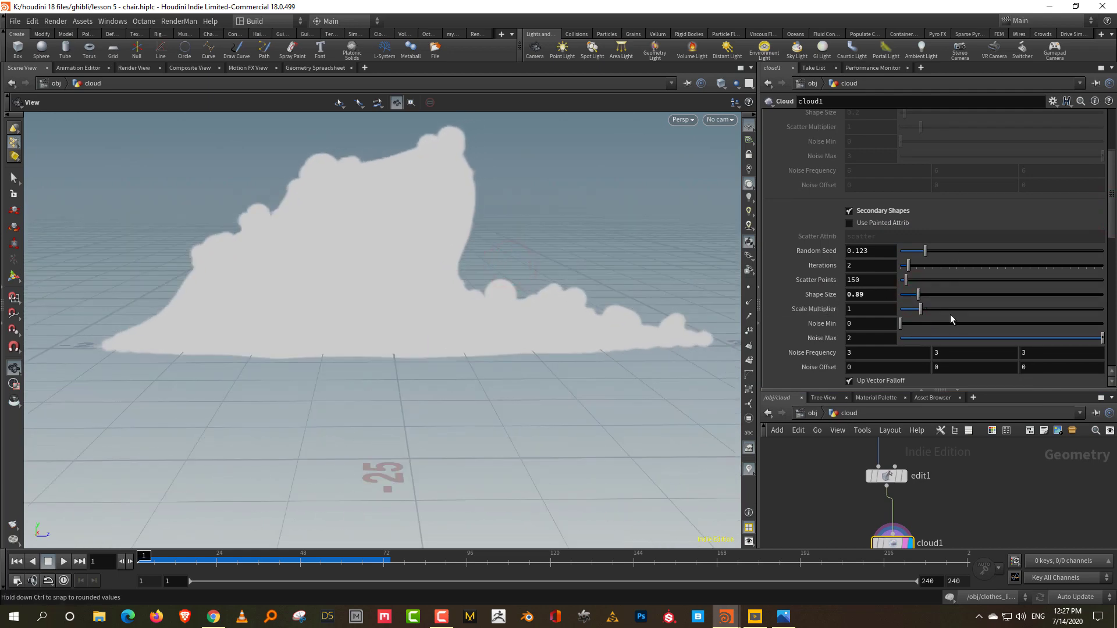
left_click(918, 281)
left_click_drag(919, 283, 918, 284)
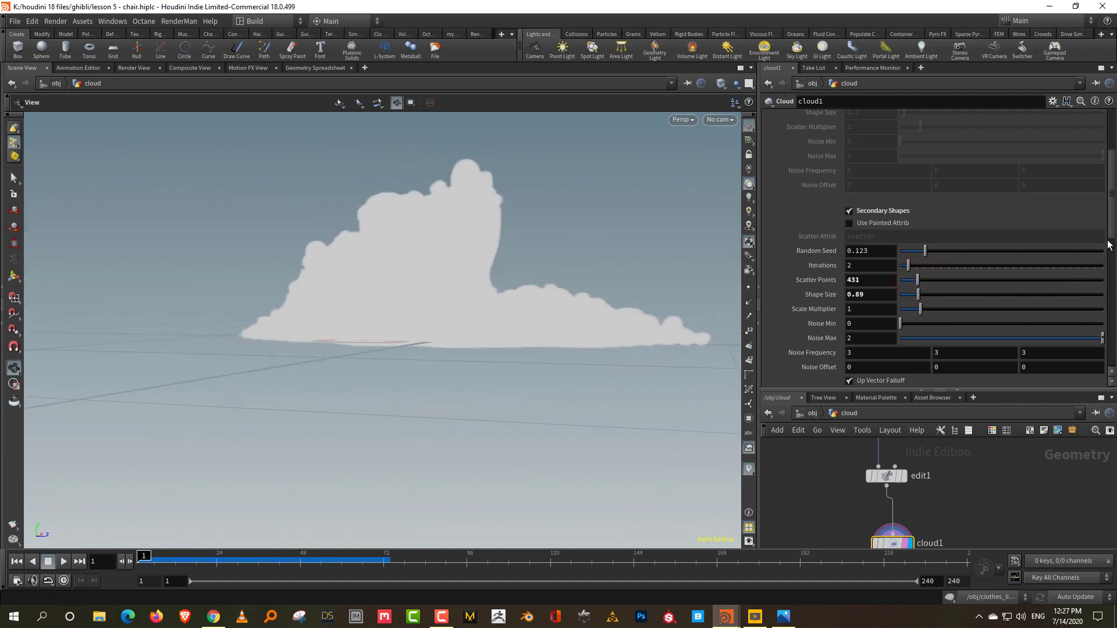
Try the Up Vector Falloff Bias at 2.1, lower it again, and set the secondary Shape Size to 1.41.
scroll(1109, 268, "down", 5)
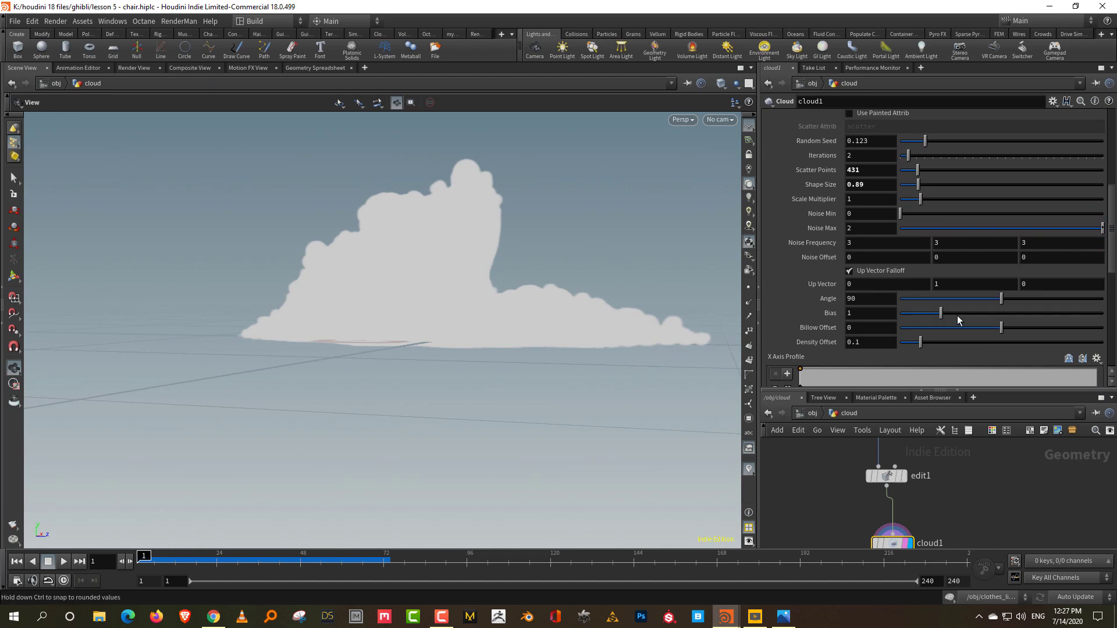
left_click(987, 318)
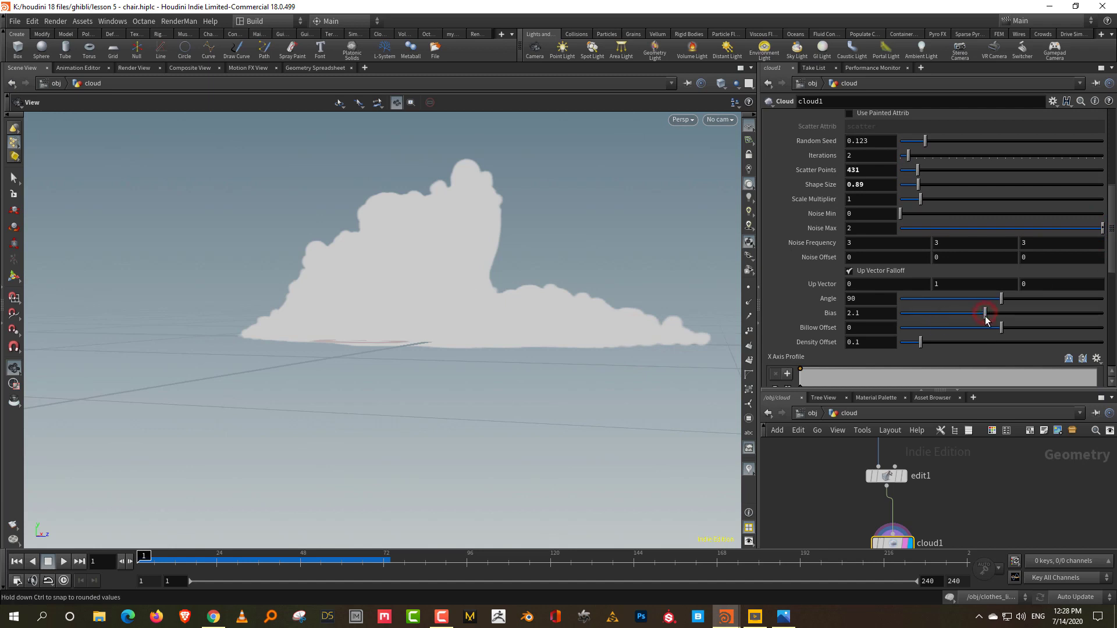
left_click(933, 314)
scroll(1029, 223, "up", 3)
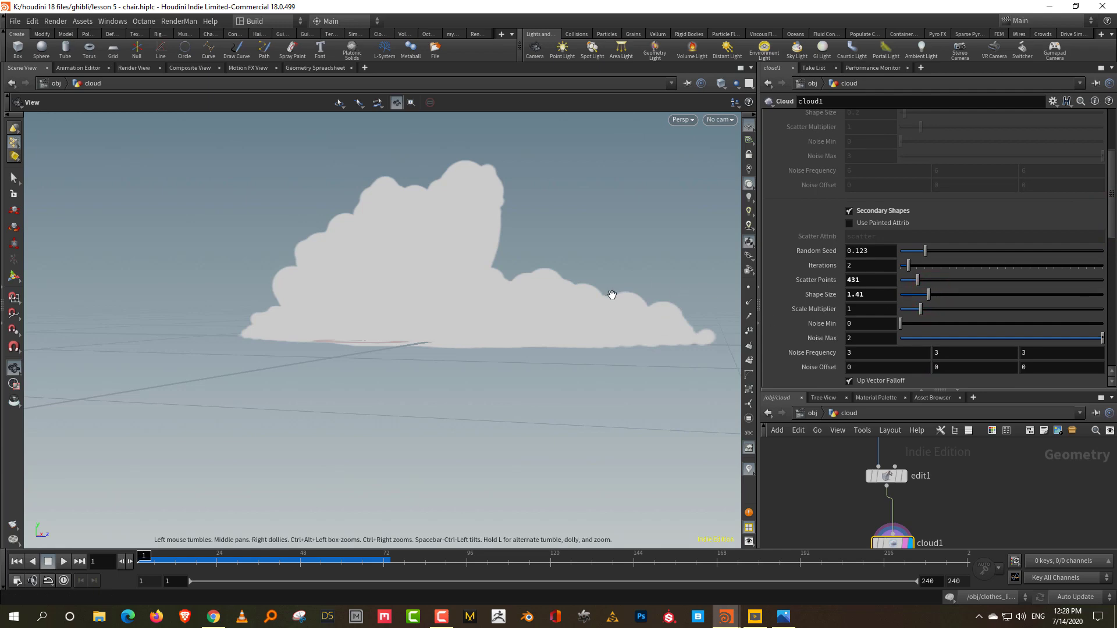
left_click_drag(611, 294, 582, 325)
scroll(1037, 303, "up", 4)
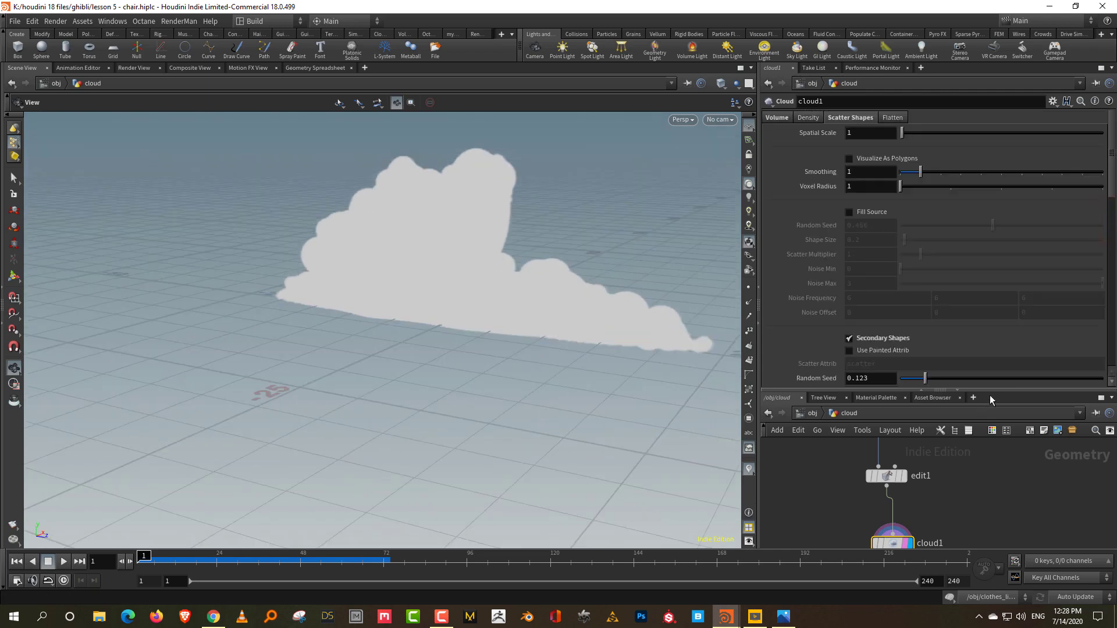
Display edit1 and select all points along the underside of the cloud mesh in the right view.
left_click_drag(989, 393, 989, 341)
left_click(906, 449)
left_click(905, 449)
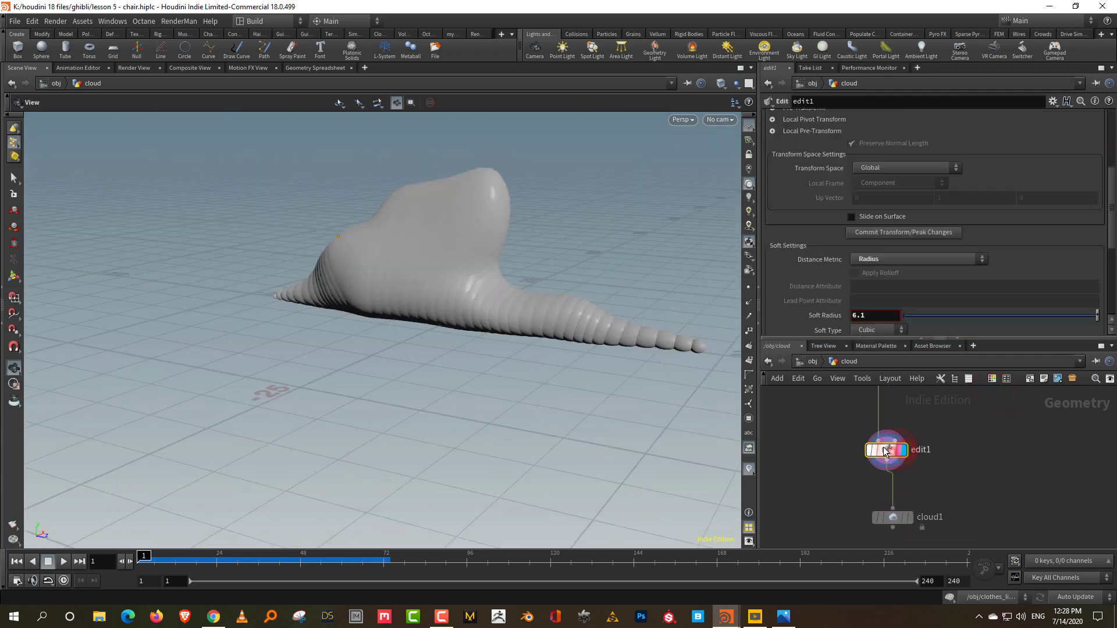
left_click_drag(604, 394, 641, 360)
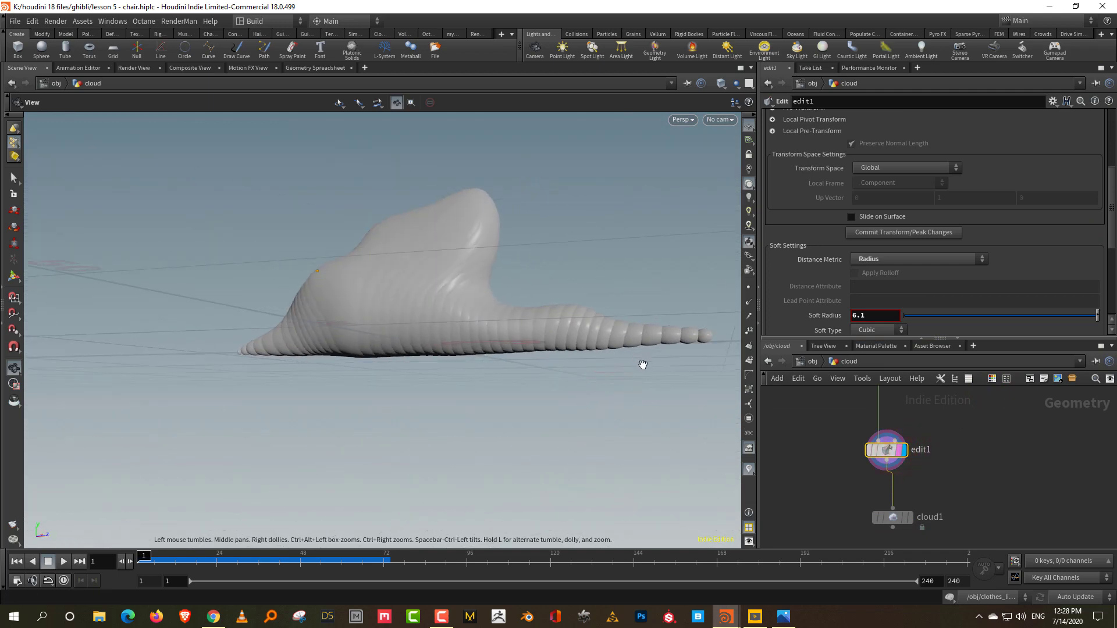
key("space+4")
right_click_drag(499, 394, 242, 437)
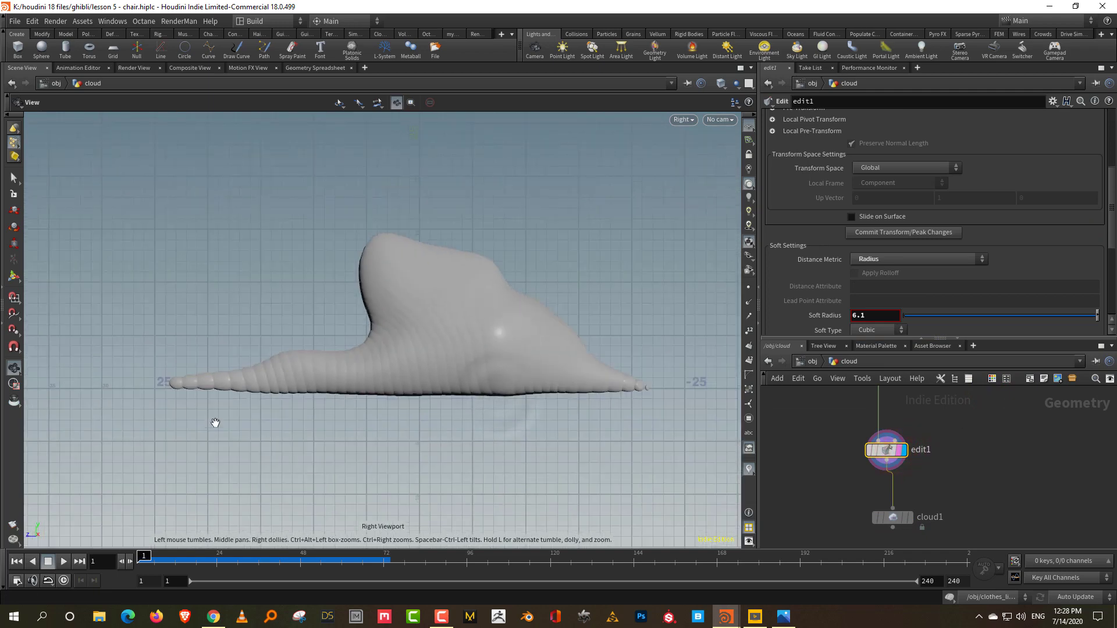
key("Return")
left_click(130, 418)
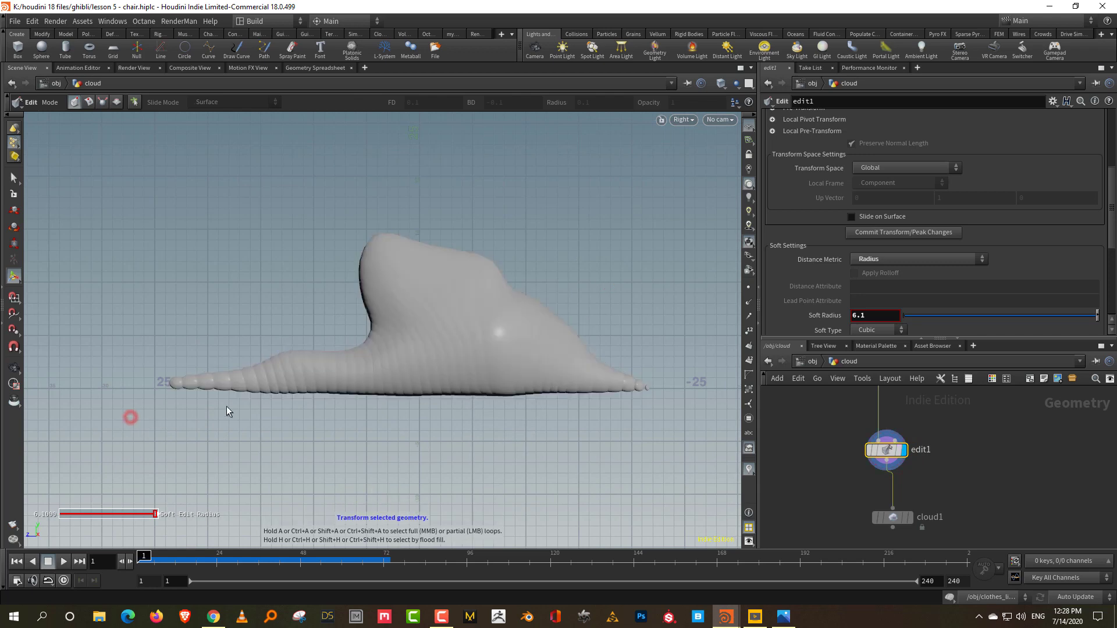
left_click_drag(107, 435, 654, 388)
Scale the selected underside points sideways to about twice their width in the front view.
key("space+2")
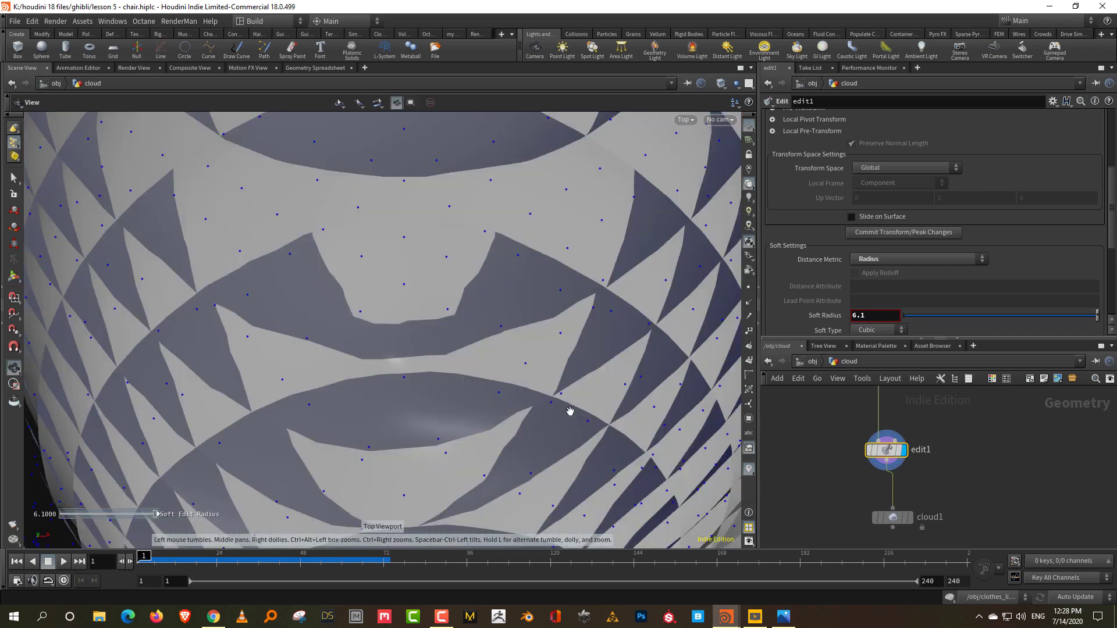
scroll(515, 381, "down", 15)
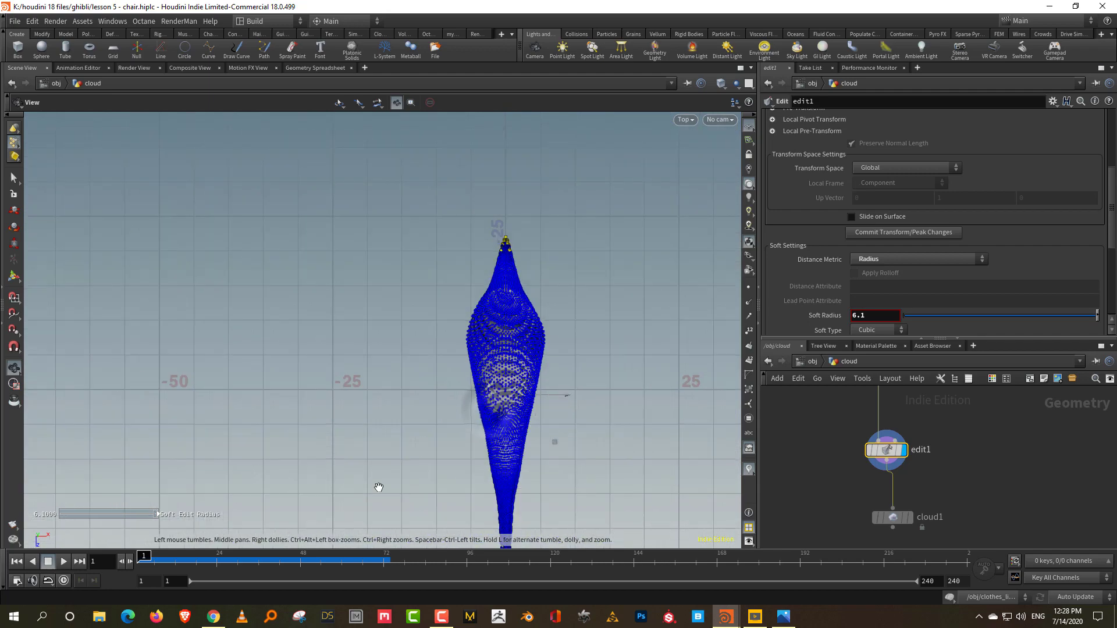
key("space+3")
key("r")
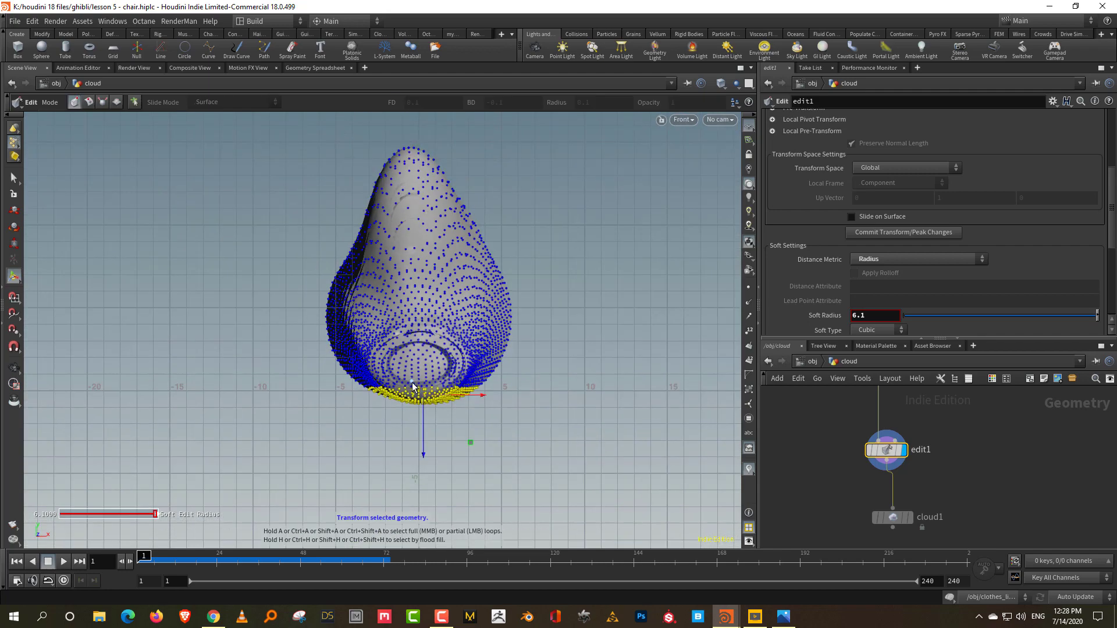
key("e")
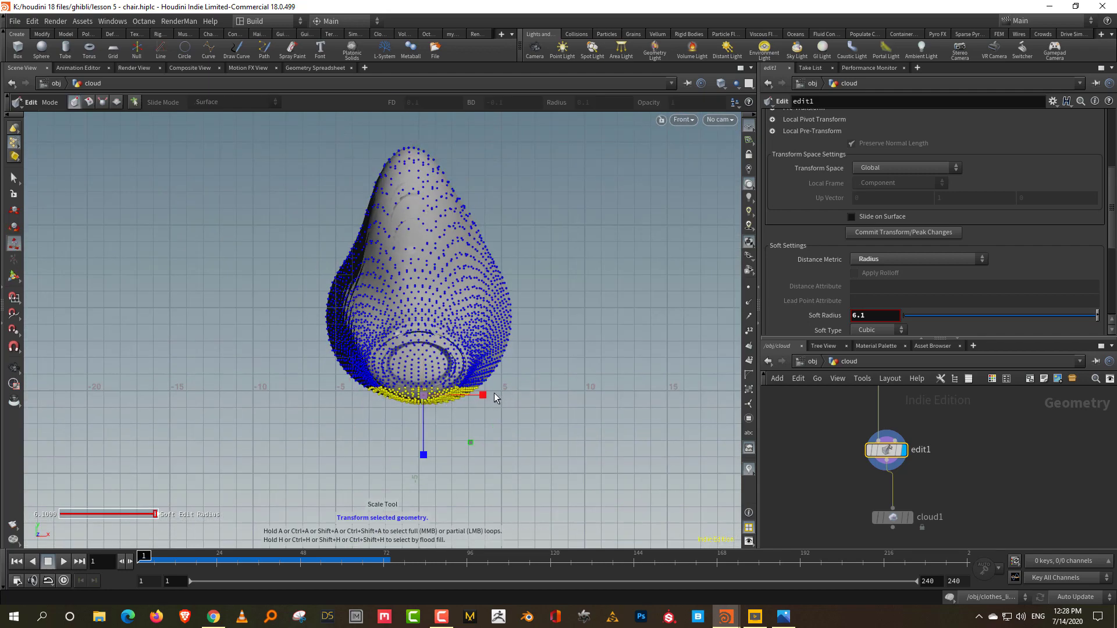
left_click_drag(494, 394, 548, 394)
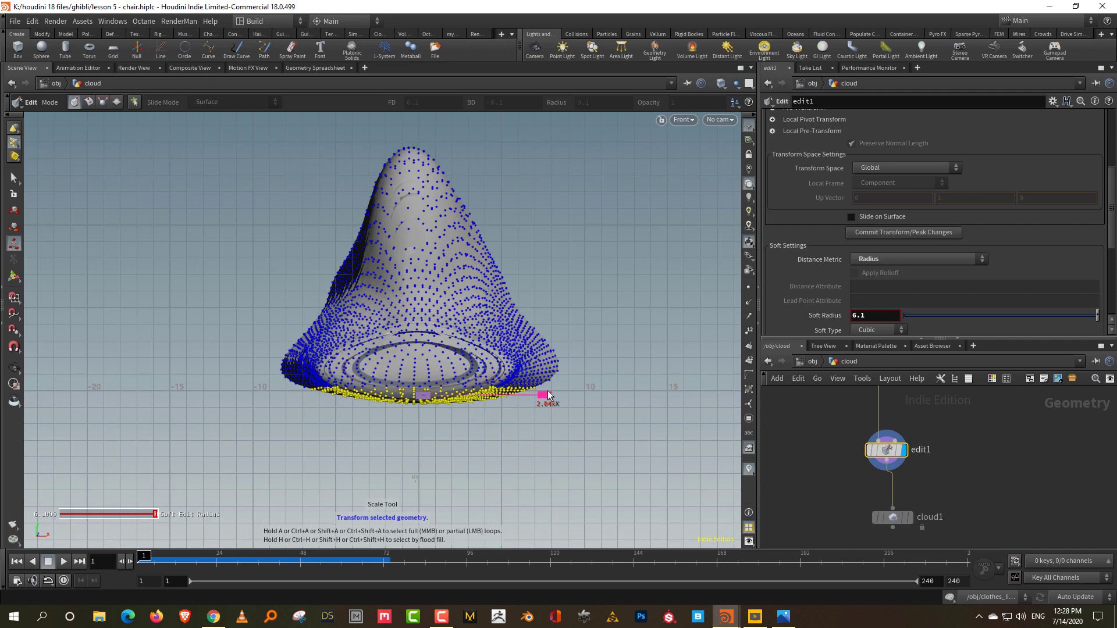
Display the cloud1 volume in perspective to check the widened base, and return to the object network.
key("Escape")
left_click_drag(574, 355, 429, 429)
key("Return")
left_click(912, 517)
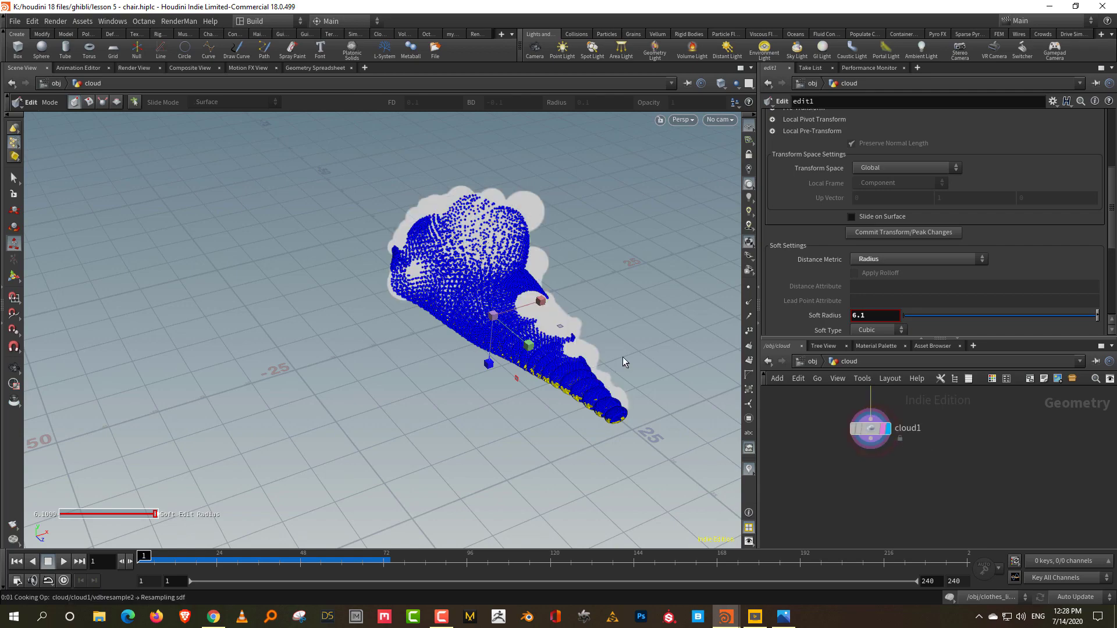
key("Escape")
left_click_drag(595, 379, 582, 349)
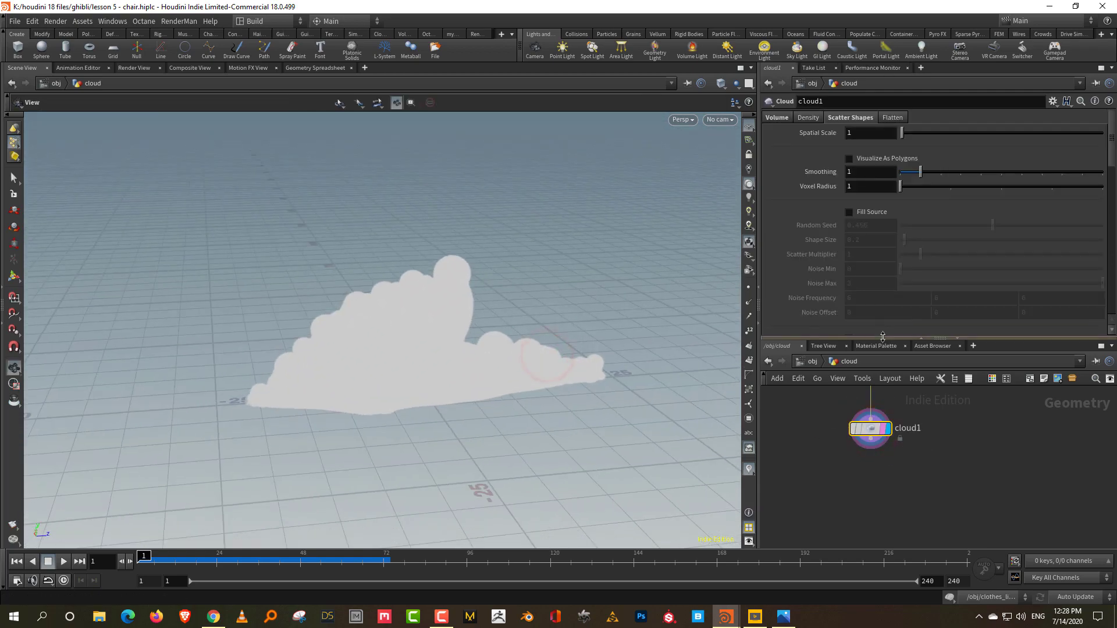
left_click_drag(883, 336, 883, 250)
left_click(807, 272)
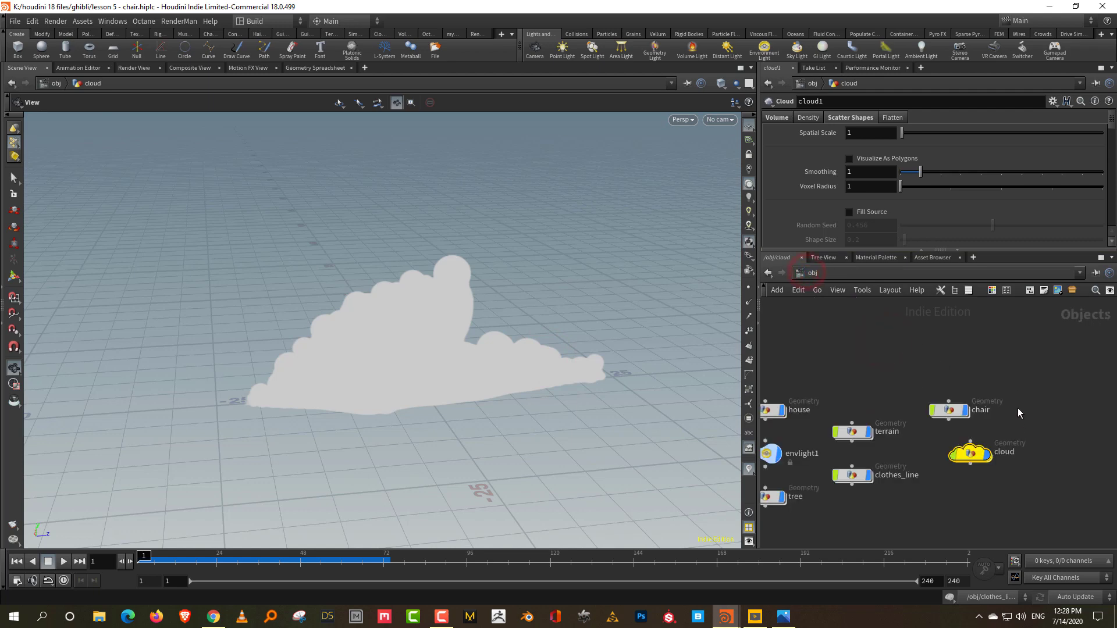
left_click(970, 454)
middle_click_drag(931, 468, 927, 425)
left_click(929, 458)
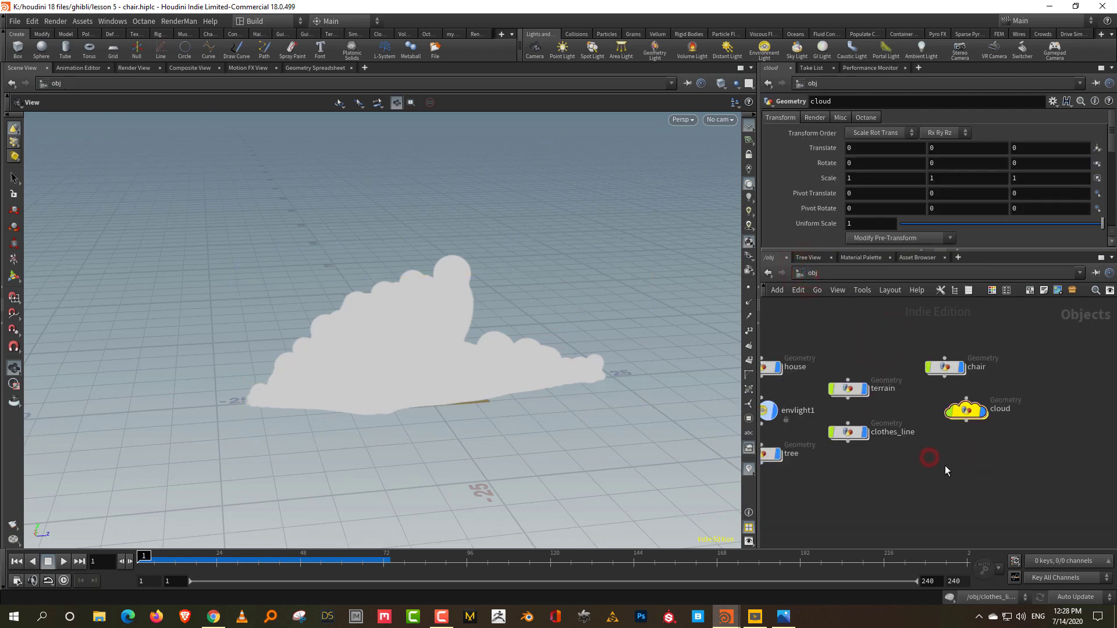
key("Tab")
type("env")
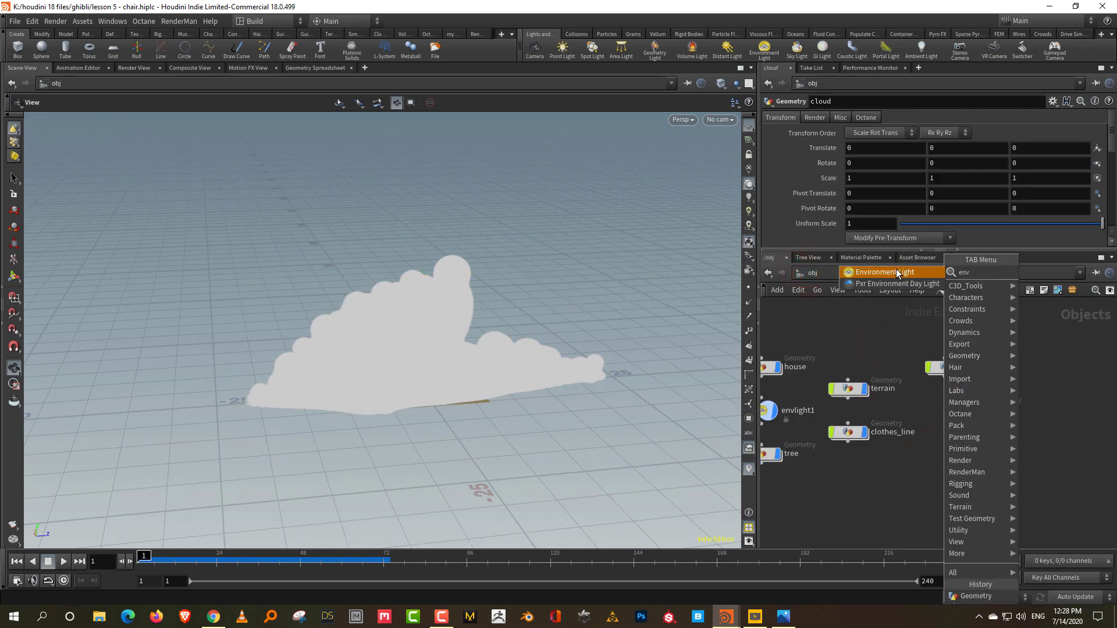
left_click(898, 272)
left_click(947, 452)
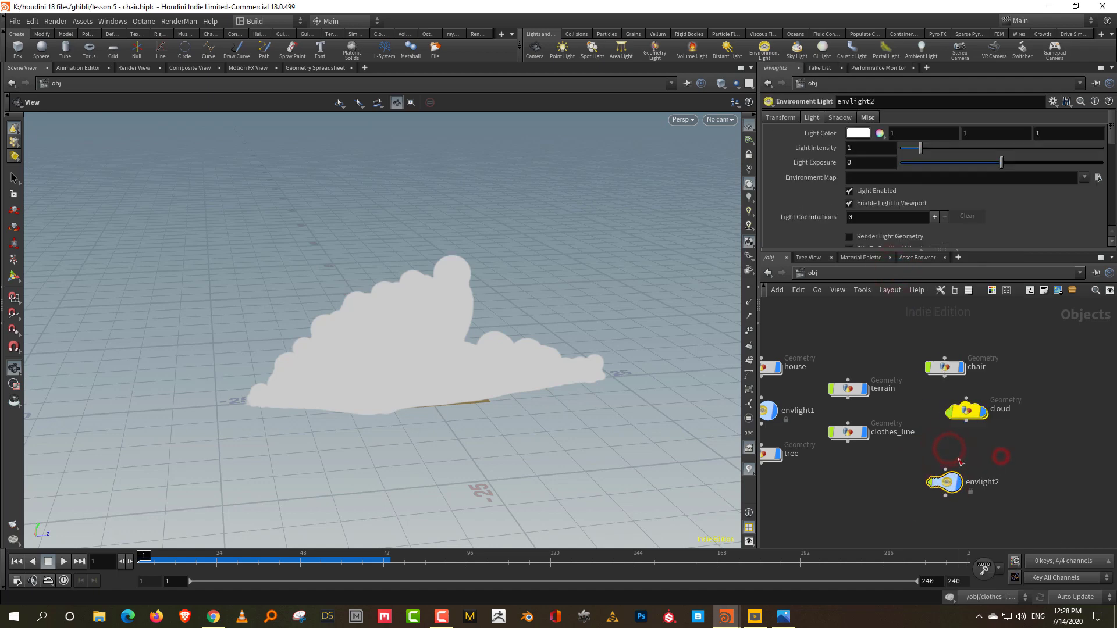
key("Delete")
key("Tab")
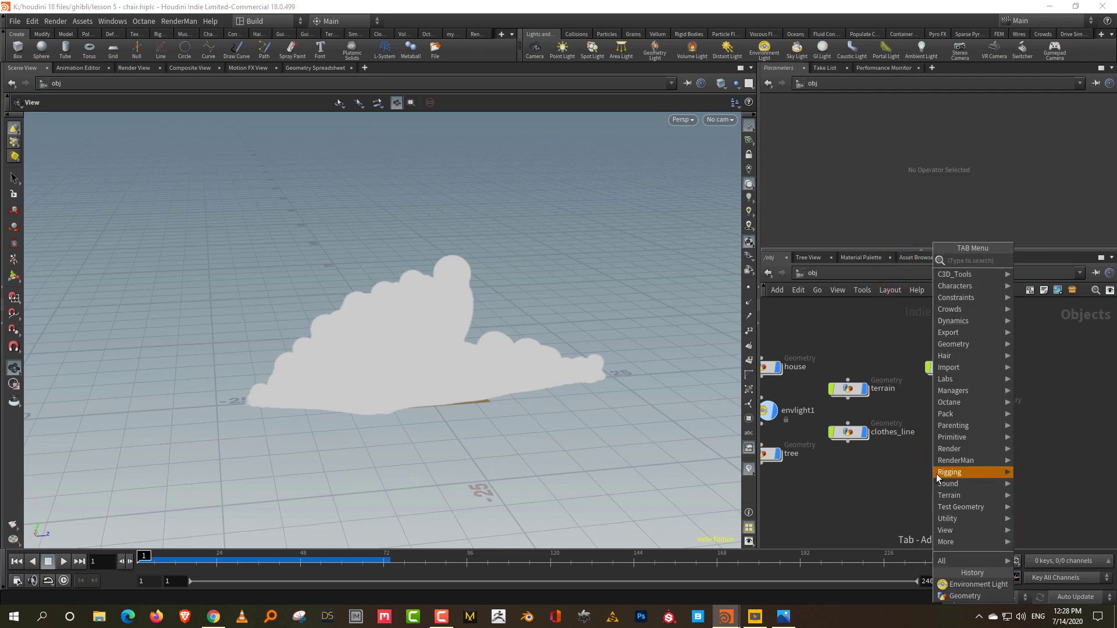
key("Escape")
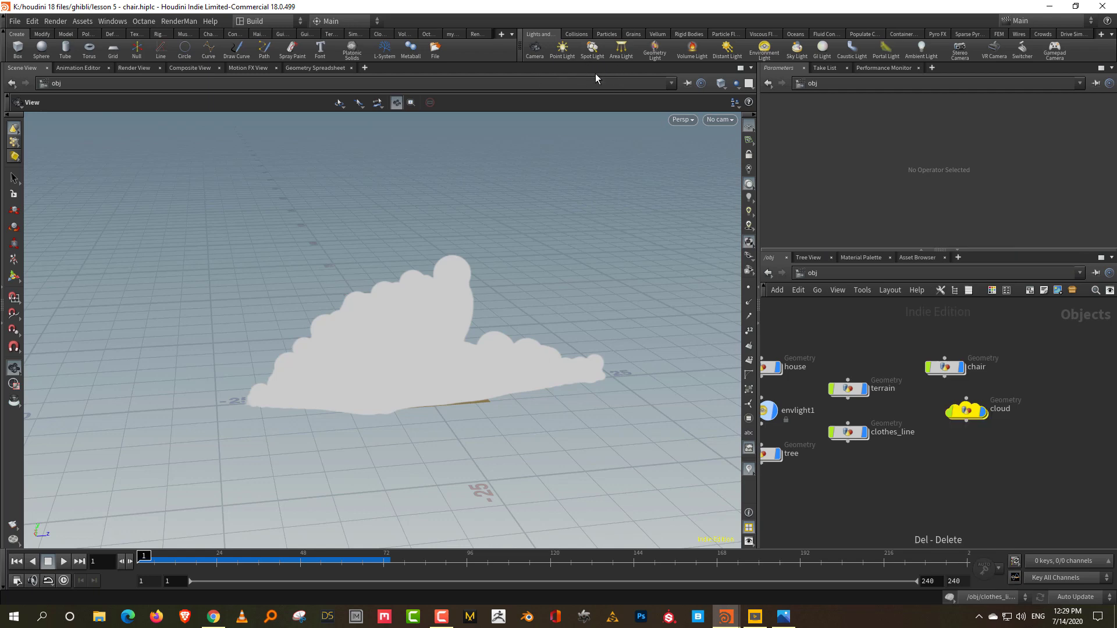
Add a distant light to the scene and turn on normal lighting in the viewport.
left_click(732, 54)
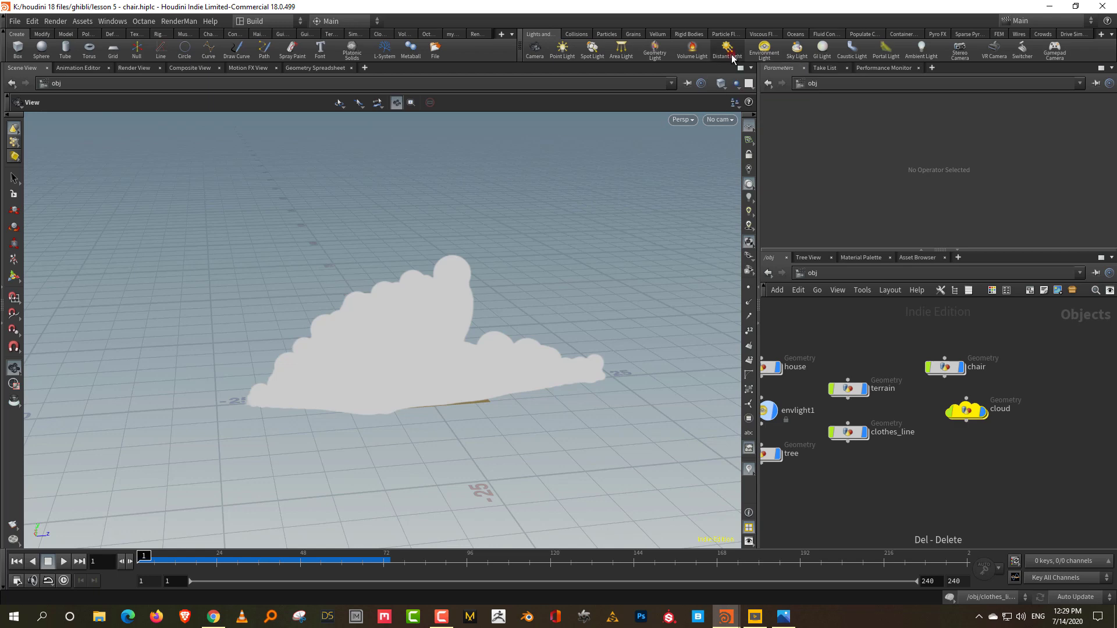
left_click(508, 369)
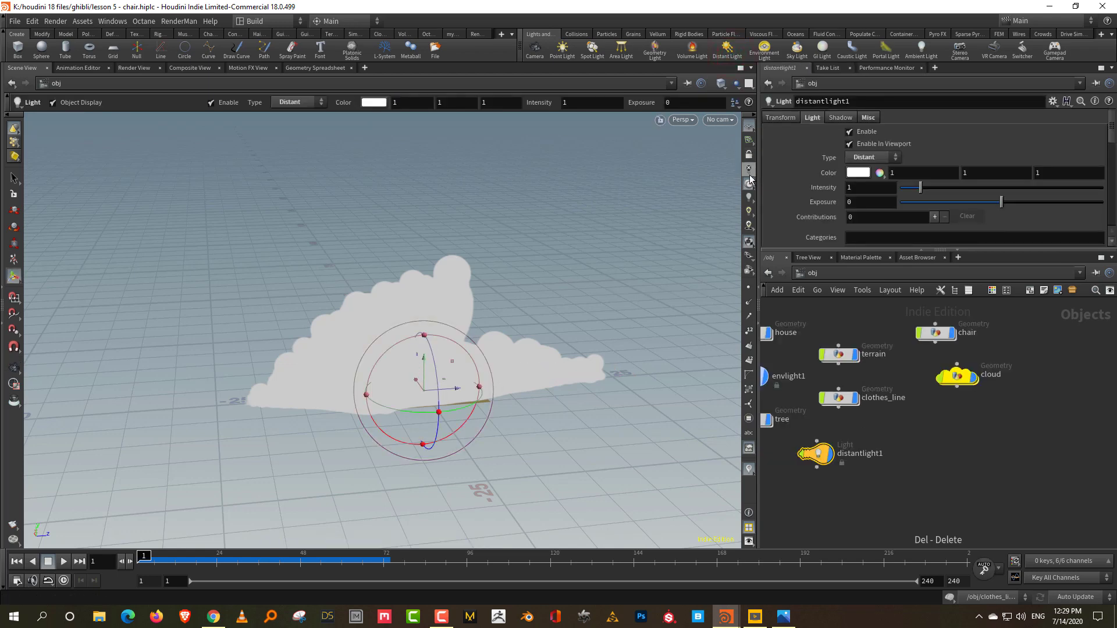
left_click(749, 199)
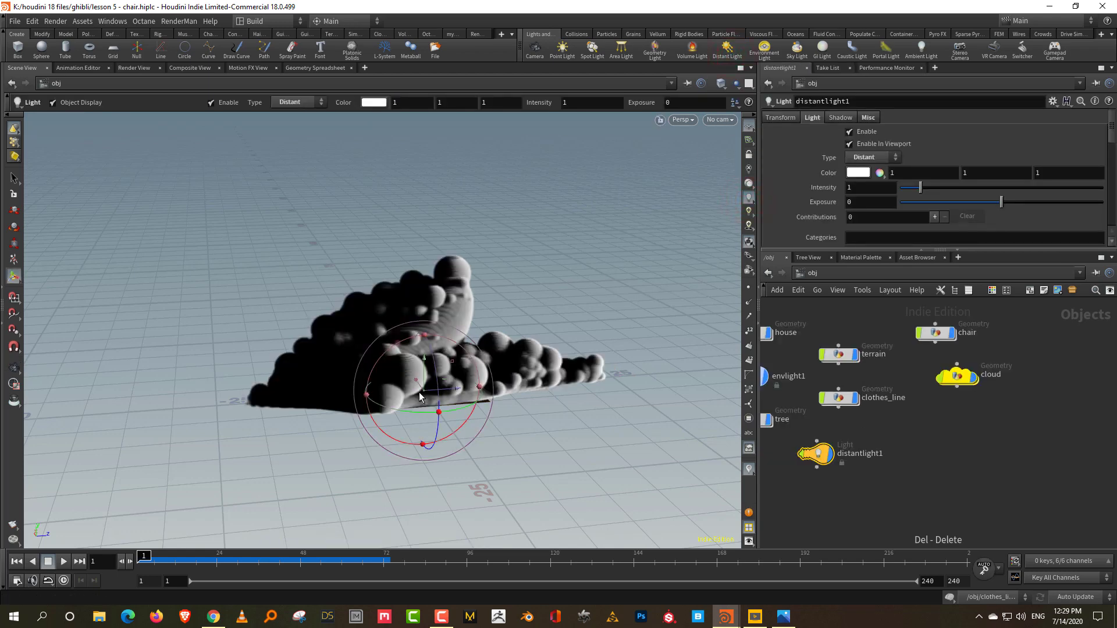
Rotate the distant light so it illuminates the front of the cloud, and enter the cloud object's network.
mouse_move(395, 341)
left_mouse_down()
mouse_move(436, 335)
mouse_move(345, 350)
mouse_move(333, 365)
left_mouse_up()
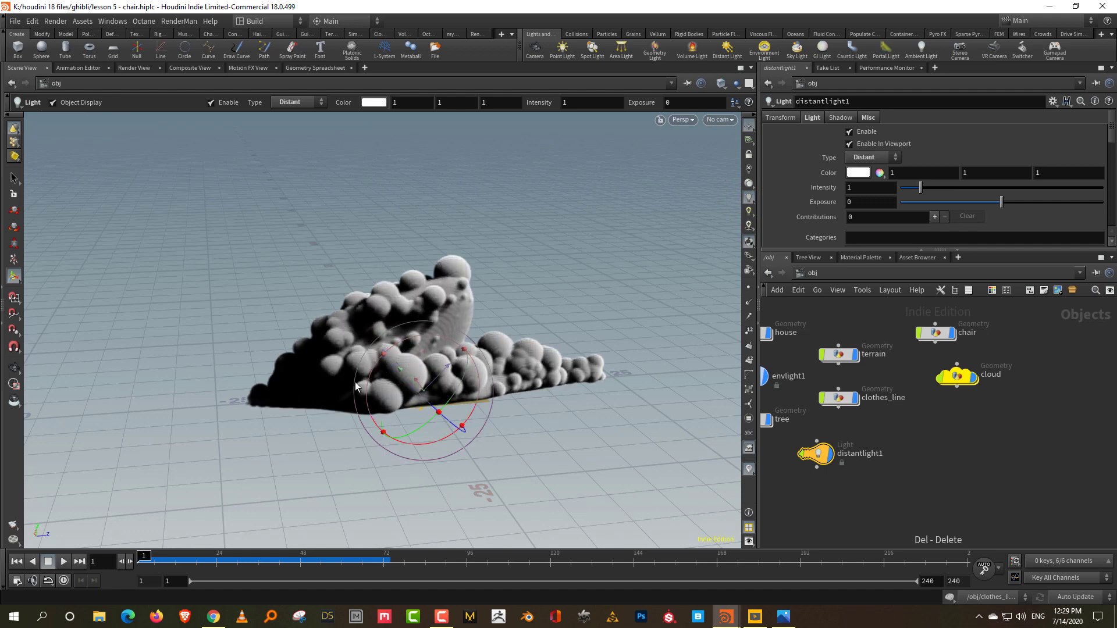
mouse_move(414, 389)
left_mouse_down()
mouse_move(386, 364)
mouse_move(444, 411)
mouse_move(449, 403)
left_mouse_up()
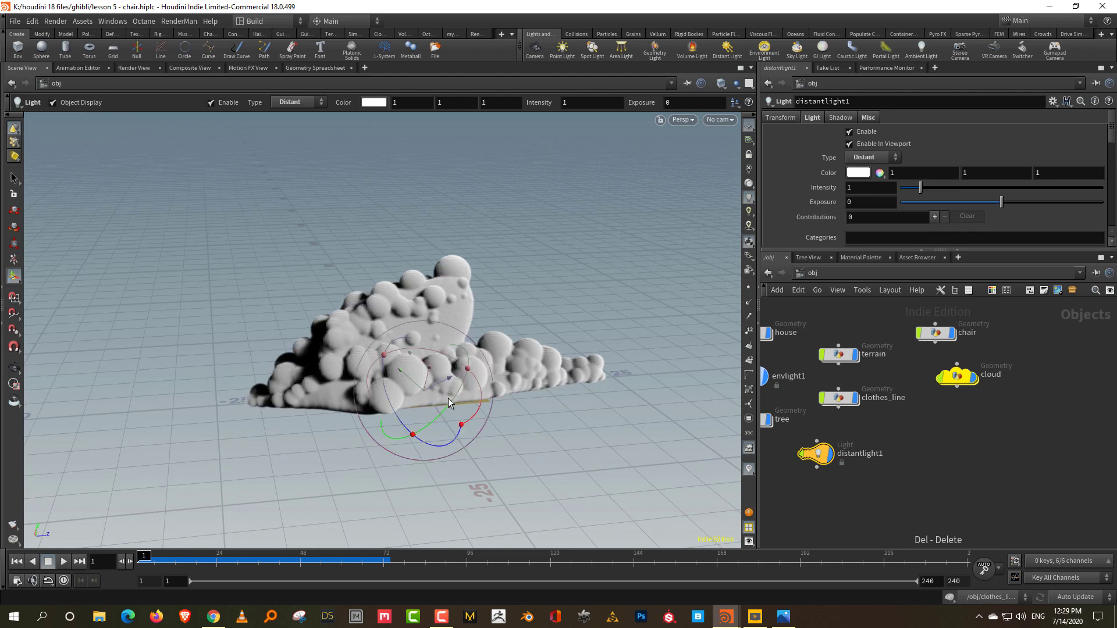
double_click(957, 377)
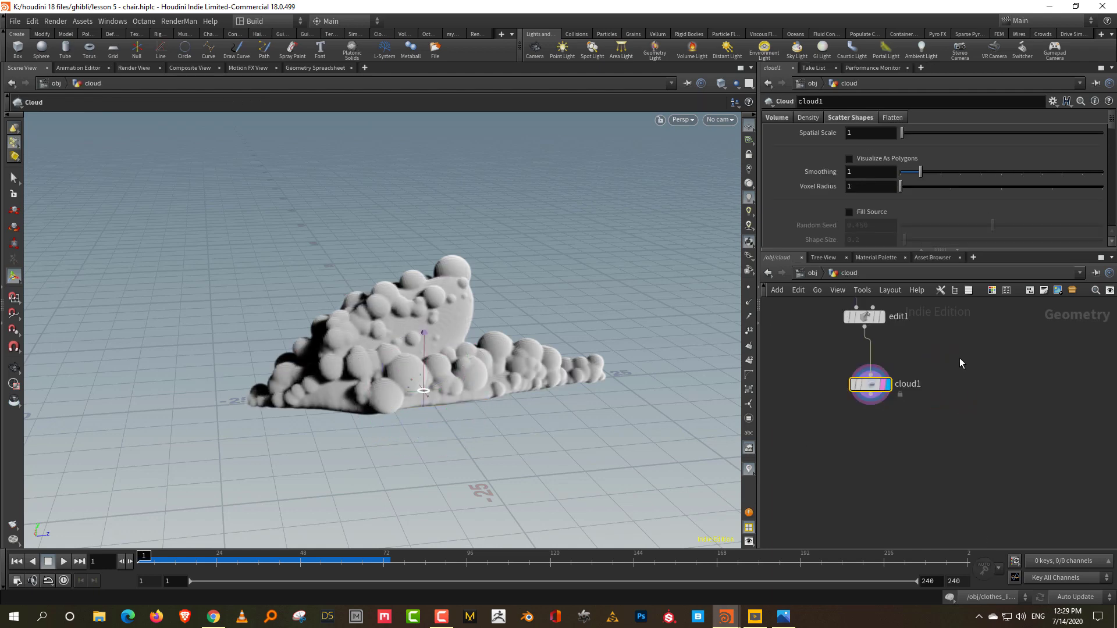
key("Escape")
left_click_drag(582, 414, 457, 399)
right_click_drag(524, 367, 739, 384)
Add a Cloud Noise node below cloud1 in the cloud network.
left_click(993, 377)
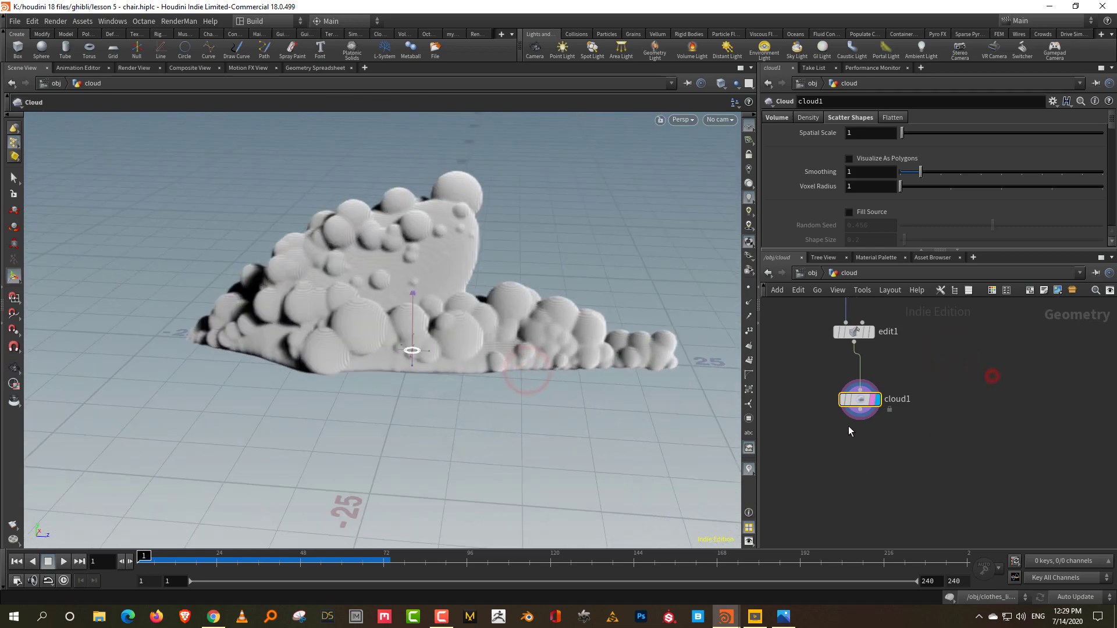
left_click(893, 250)
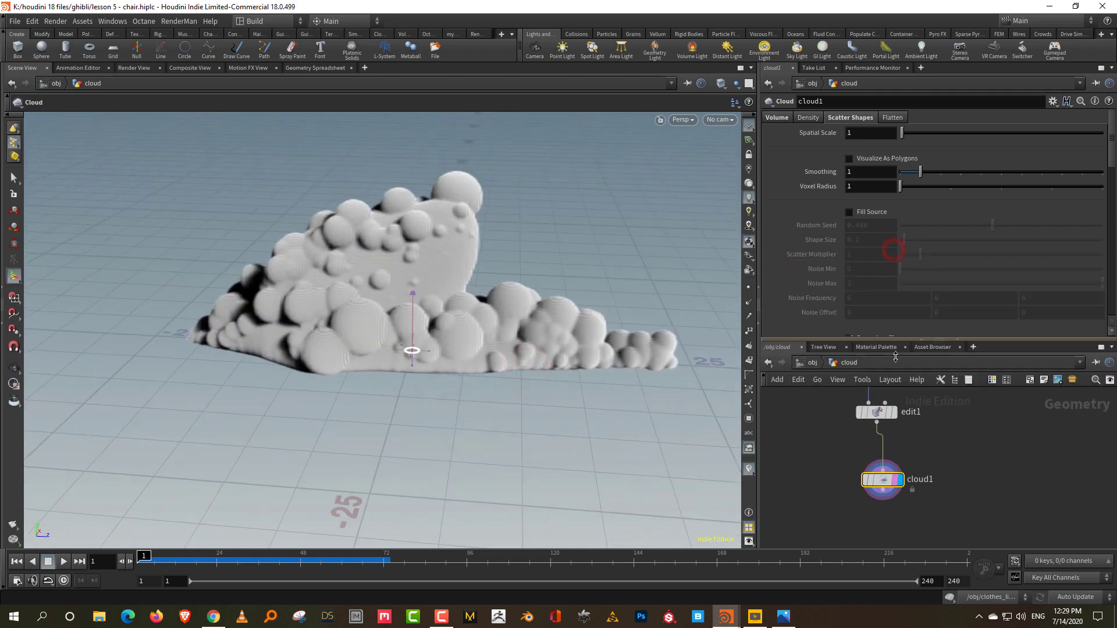
key("Tab")
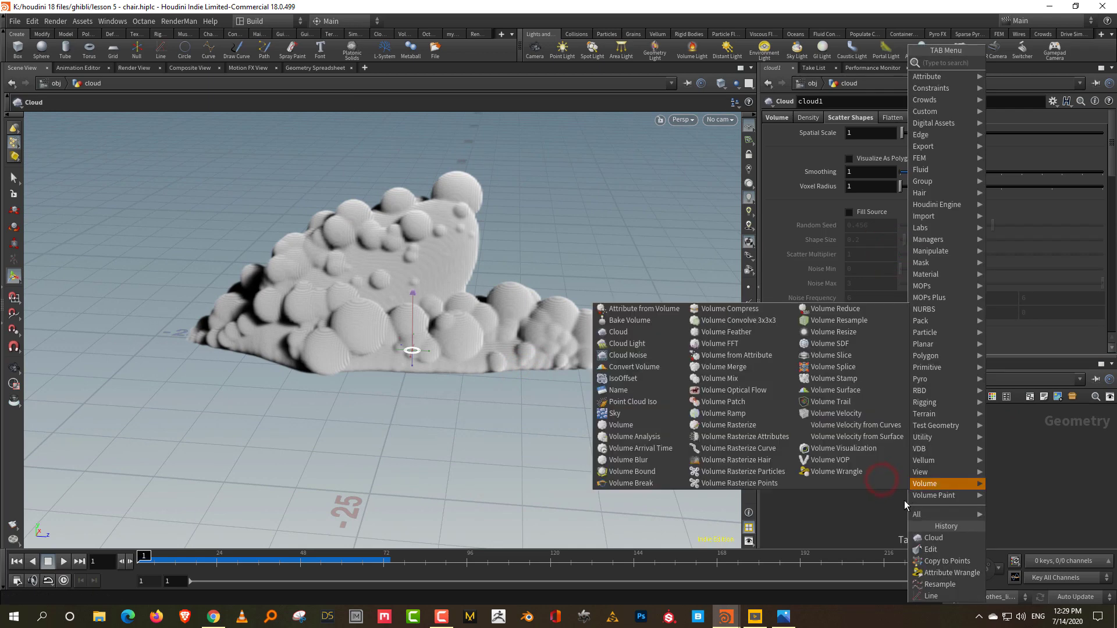
type("cloud")
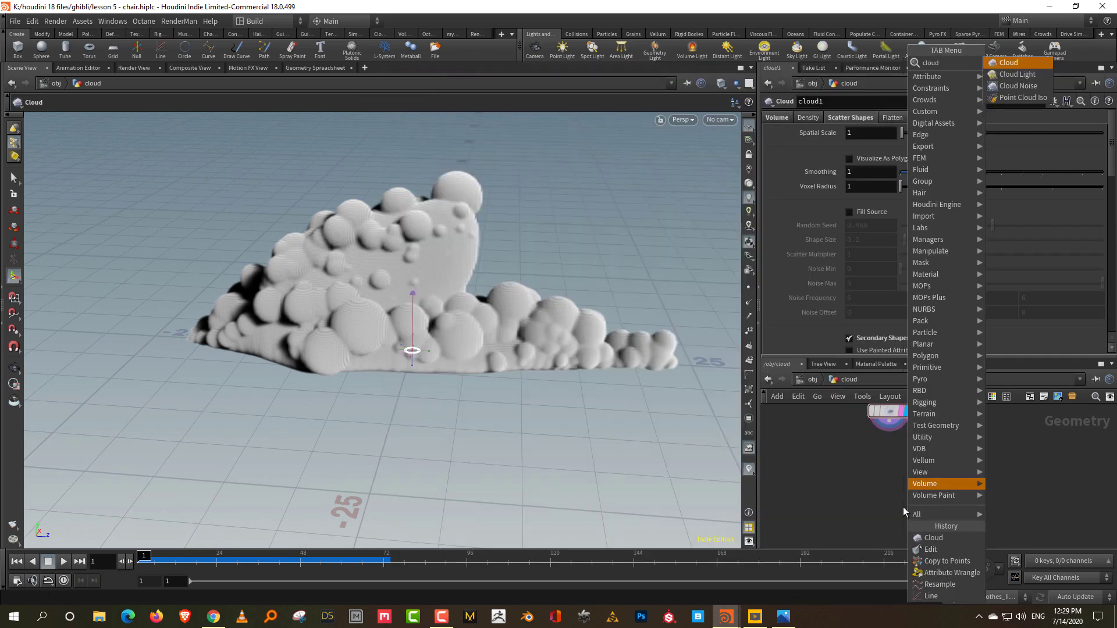
type(" n")
key("Return")
left_click(886, 493)
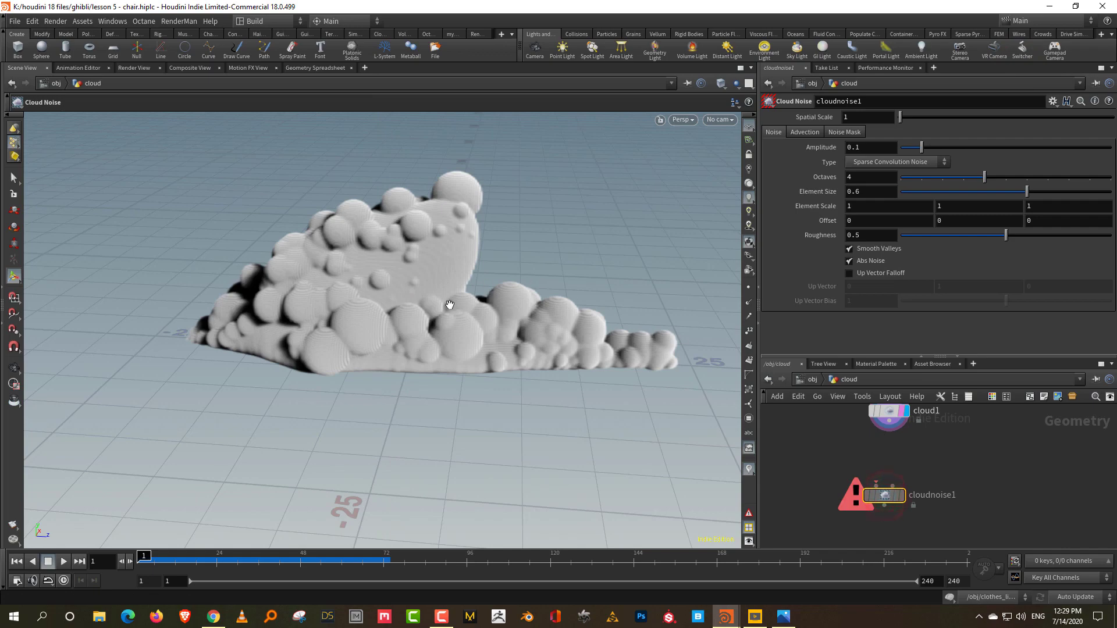
Examine the cloud surface up close and review cloud1's volume sampling settings.
key("Escape")
scroll(621, 199, "up", 5)
left_click_drag(621, 200, 526, 326)
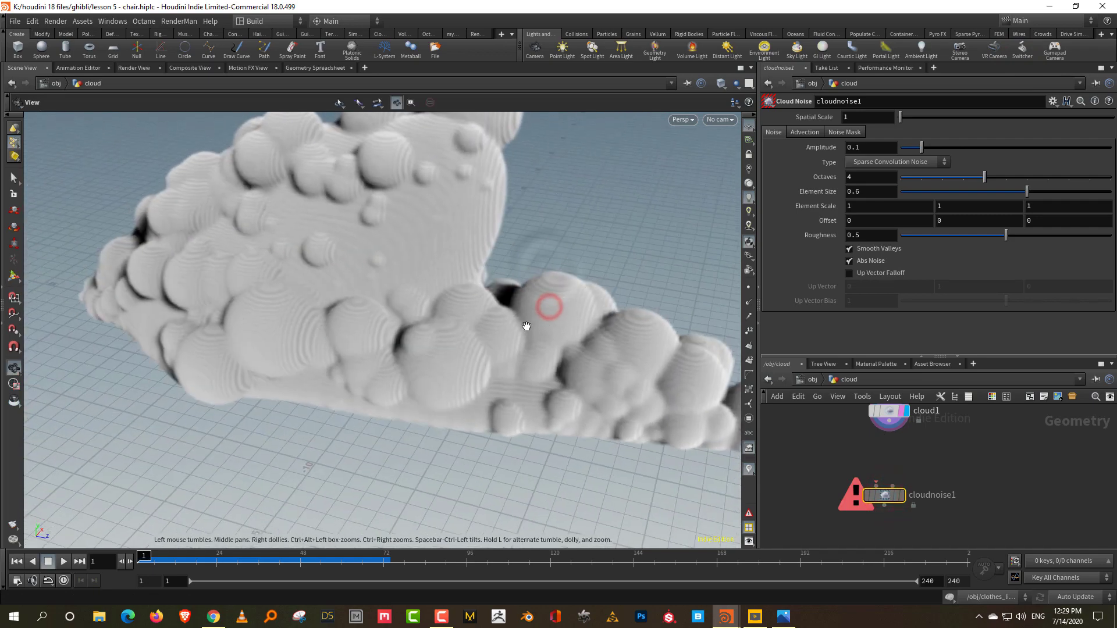
key("Return")
left_click_drag(934, 431, 918, 440)
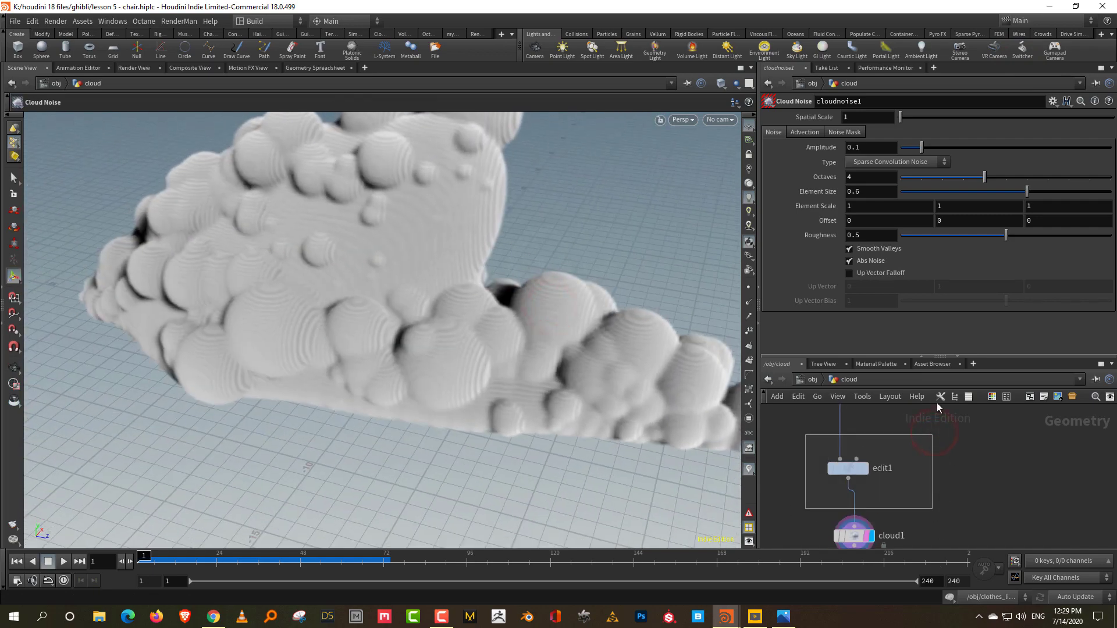
left_click(853, 456)
left_click(777, 118)
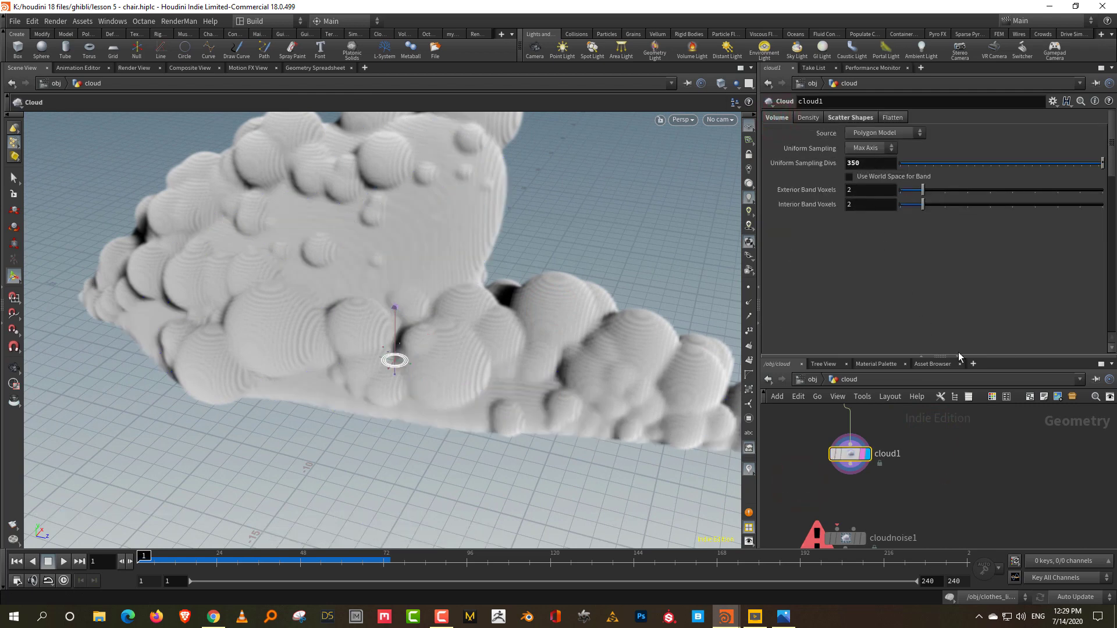
left_click_drag(1007, 355, 1007, 288)
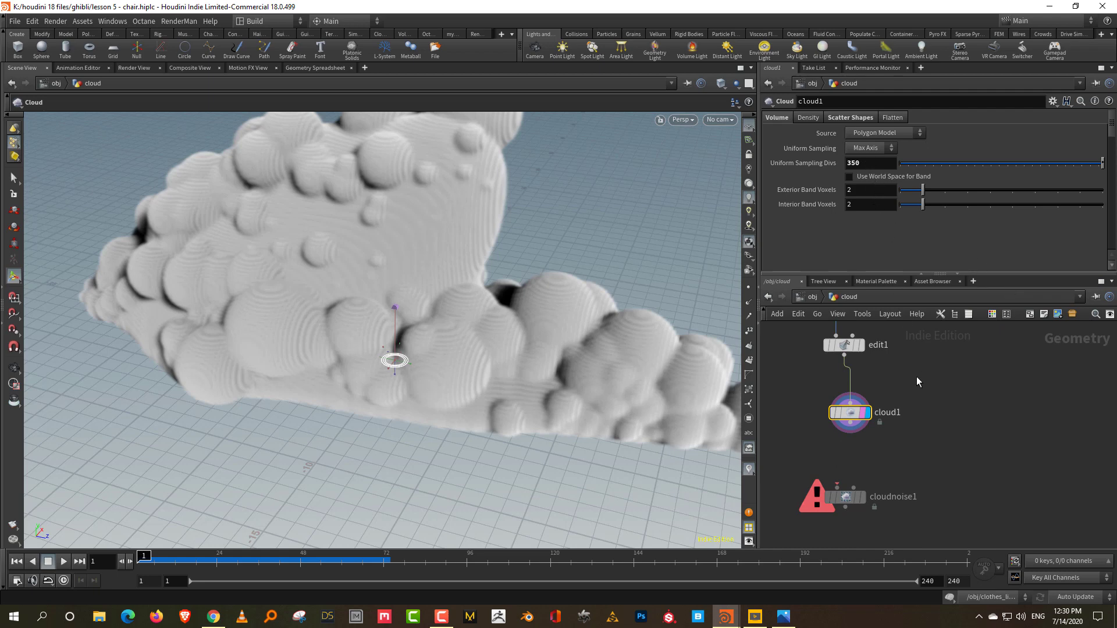
Connect cloud1's output to the first input of cloudnoise1 and display the noise result.
left_click(895, 445)
left_click(850, 425)
left_click(862, 496)
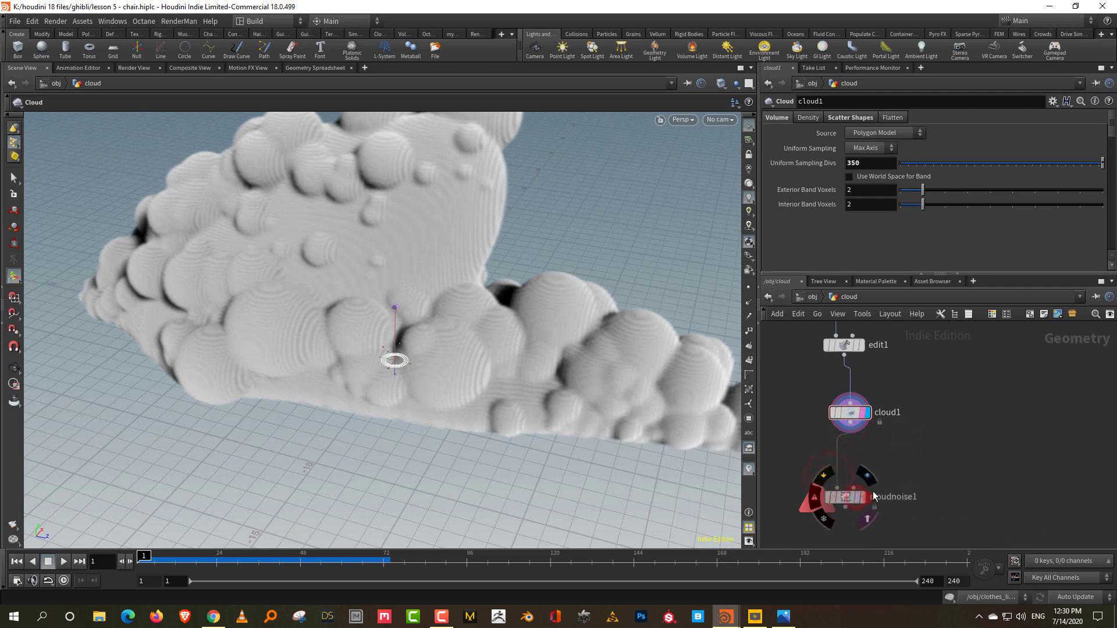
left_click(904, 496)
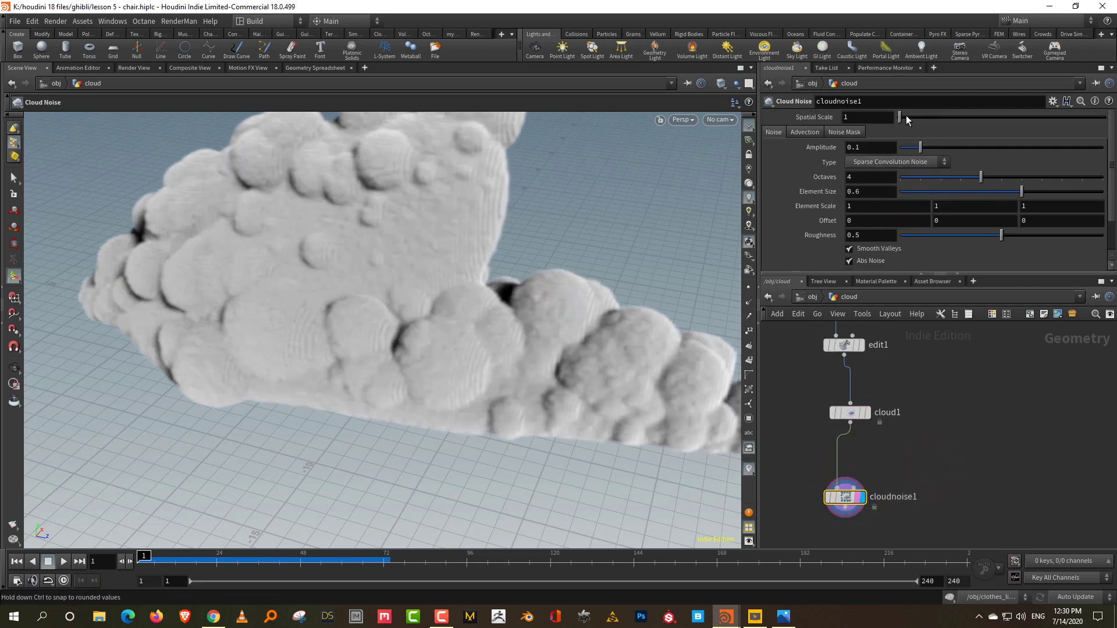
Set the cloud noise Spatial Scale to 6.4 and its Element Size to 1.5.
left_click_drag(906, 116, 912, 120)
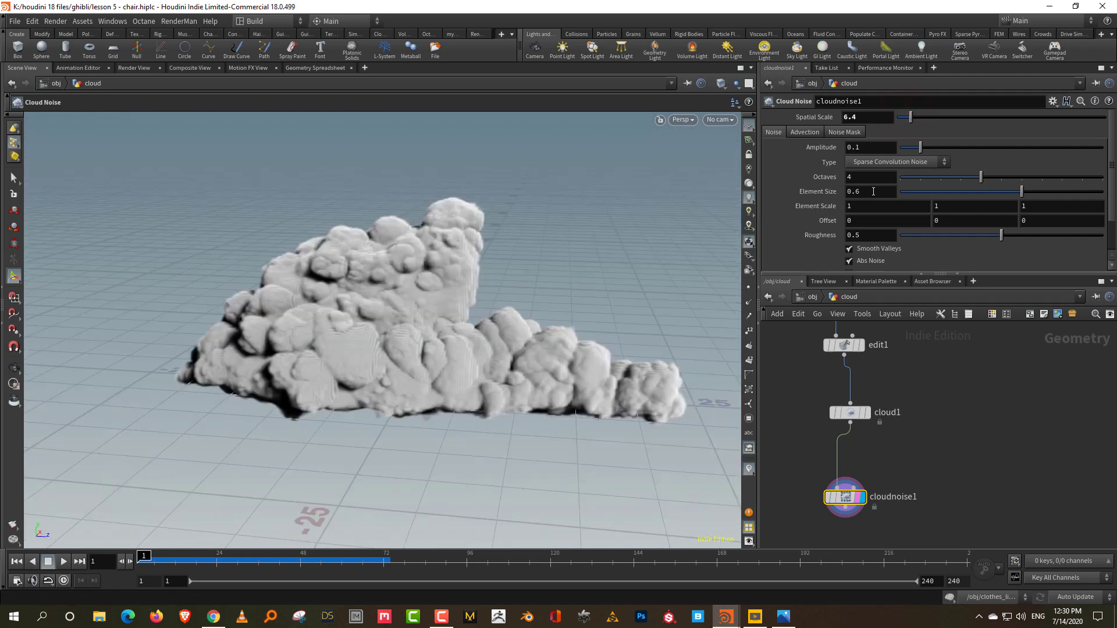
double_click(871, 191)
type("1.")
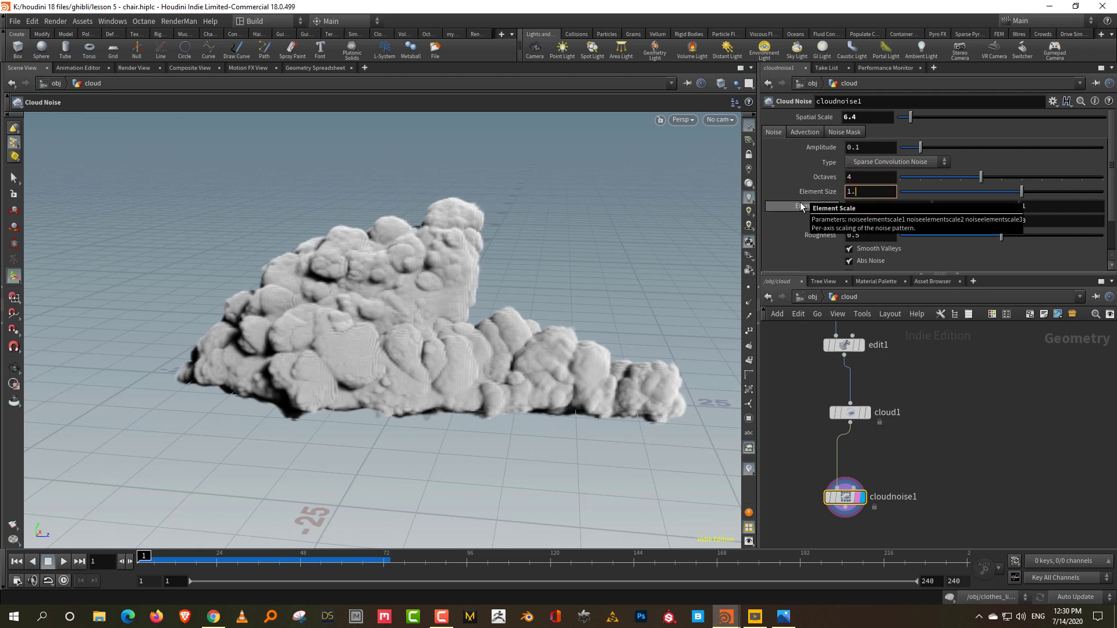
type("5")
key("Return")
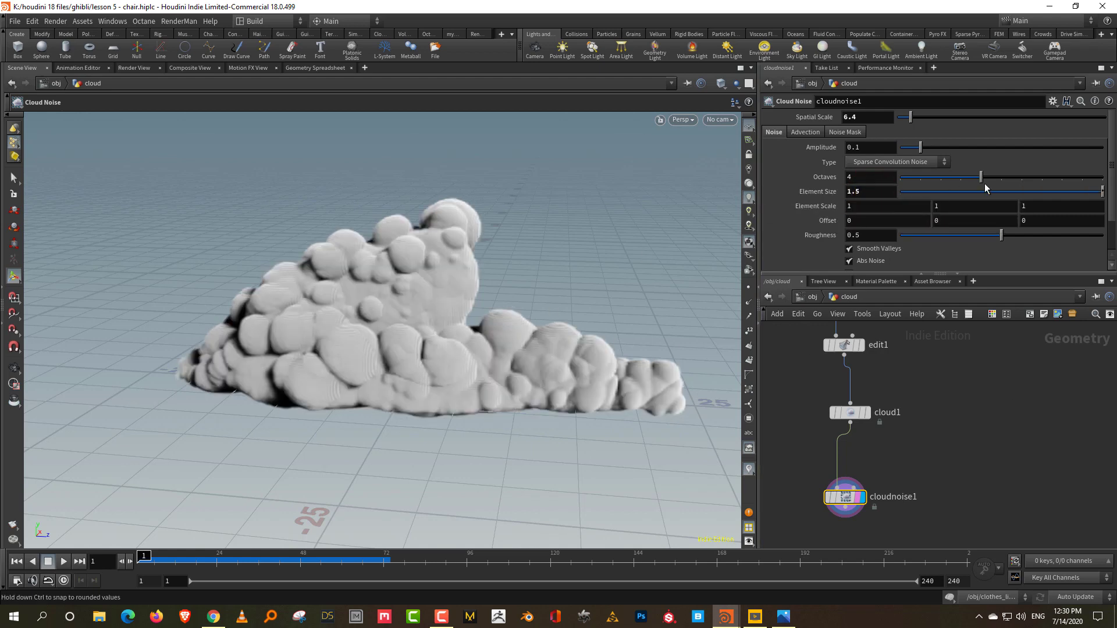
Raise the cloud noise Roughness to 0.948, try a higher Octaves value, and return Octaves to 4.
left_click_drag(1018, 236, 1092, 237)
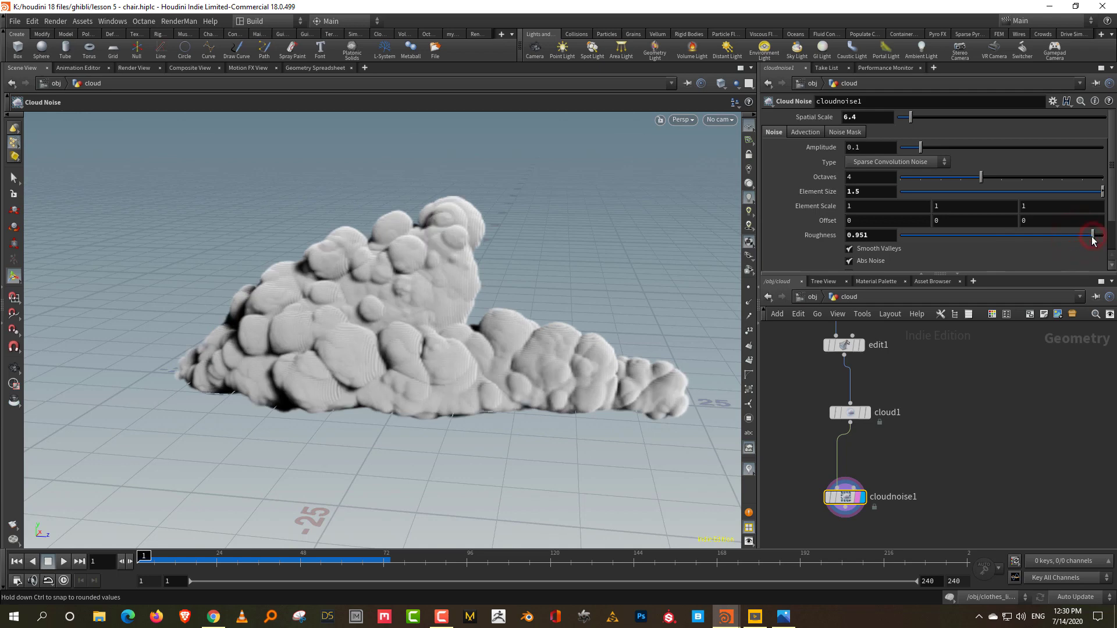
left_click(1044, 179)
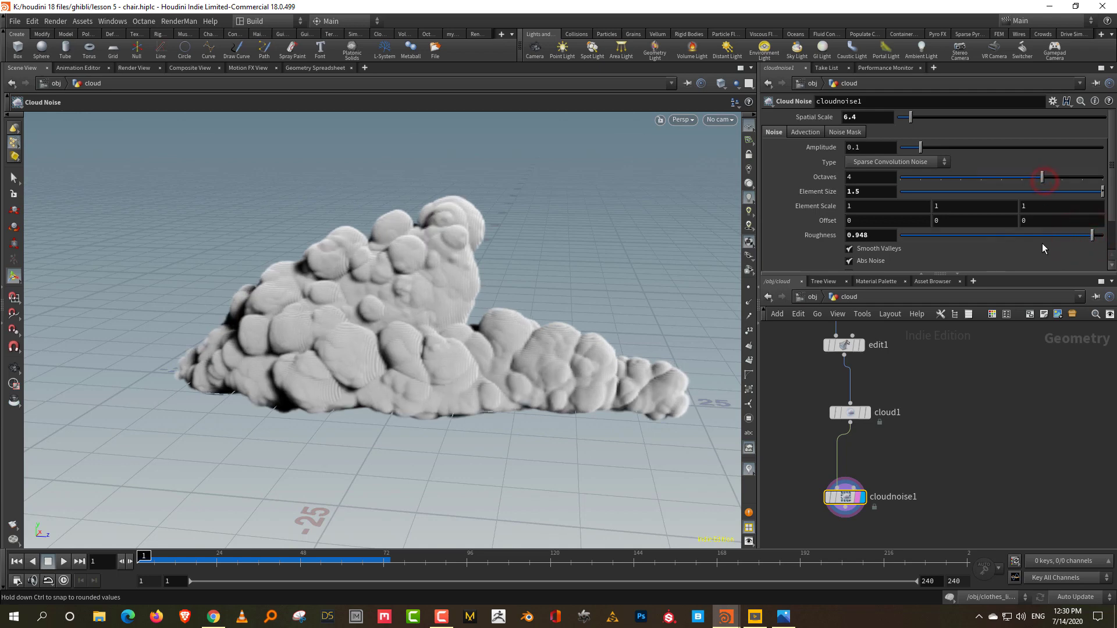
key("Escape")
left_click_drag(613, 346, 615, 321)
left_click(989, 178)
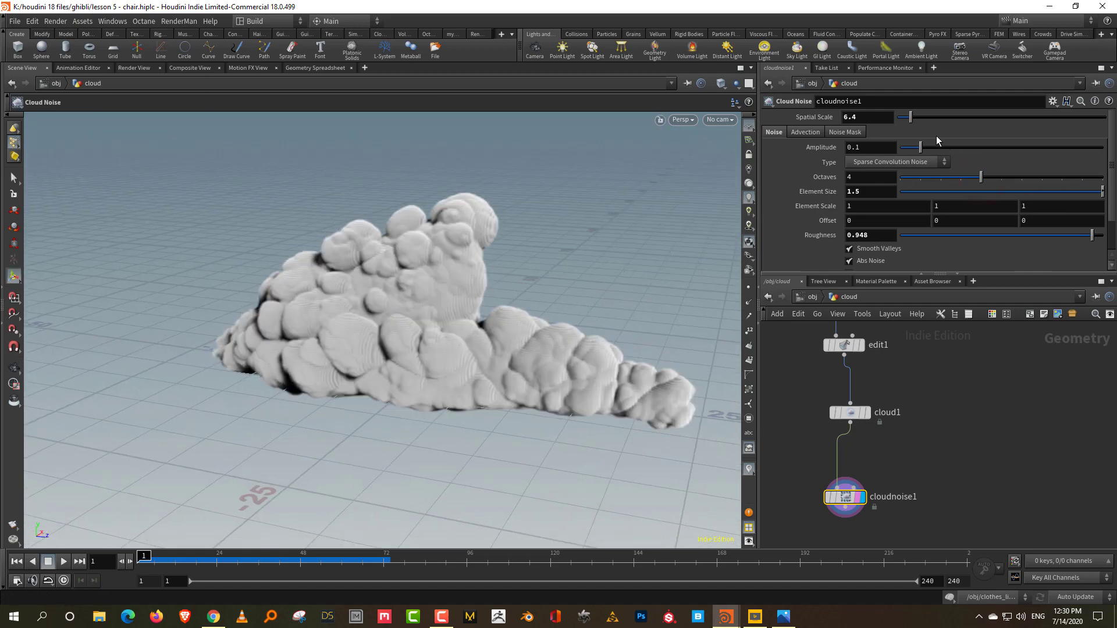
Set the cloud noise Spatial Scale to 1.5 and raise its Amplitude to about 0.457.
left_click(861, 117)
key("BackSpace")
key("BackSpace")
key("BackSpace")
type("1.5")
key("Return")
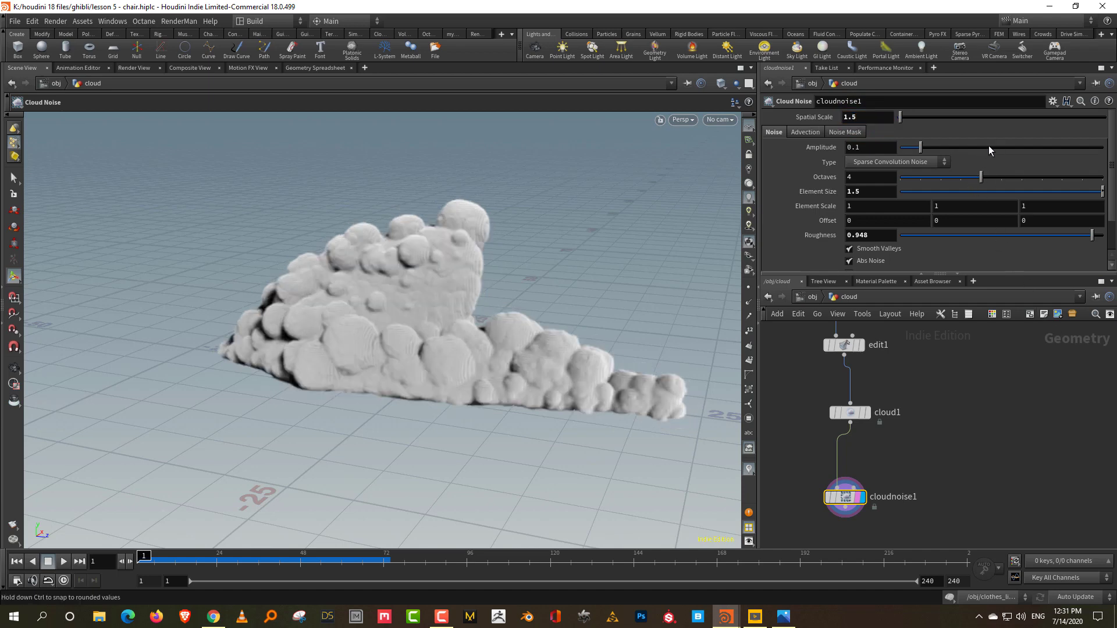
left_click_drag(990, 146, 1002, 148)
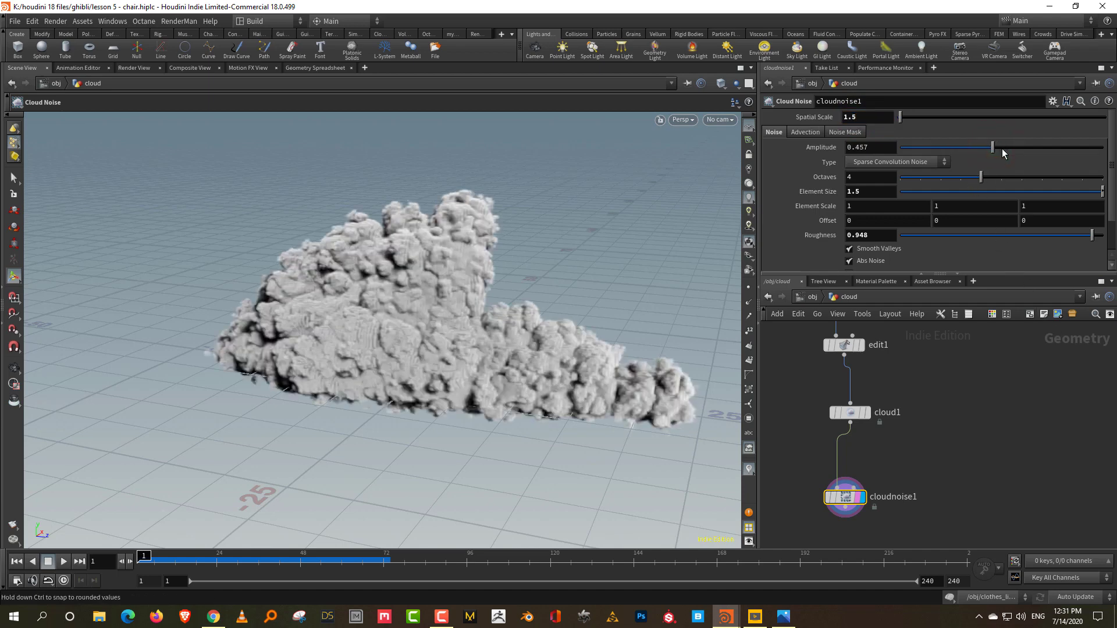
Enable Up Vector Falloff on the cloud noise and inspect the cloud's base from several angles.
key("Escape")
left_click_drag(517, 299, 587, 275)
scroll(1027, 266, "down", 3)
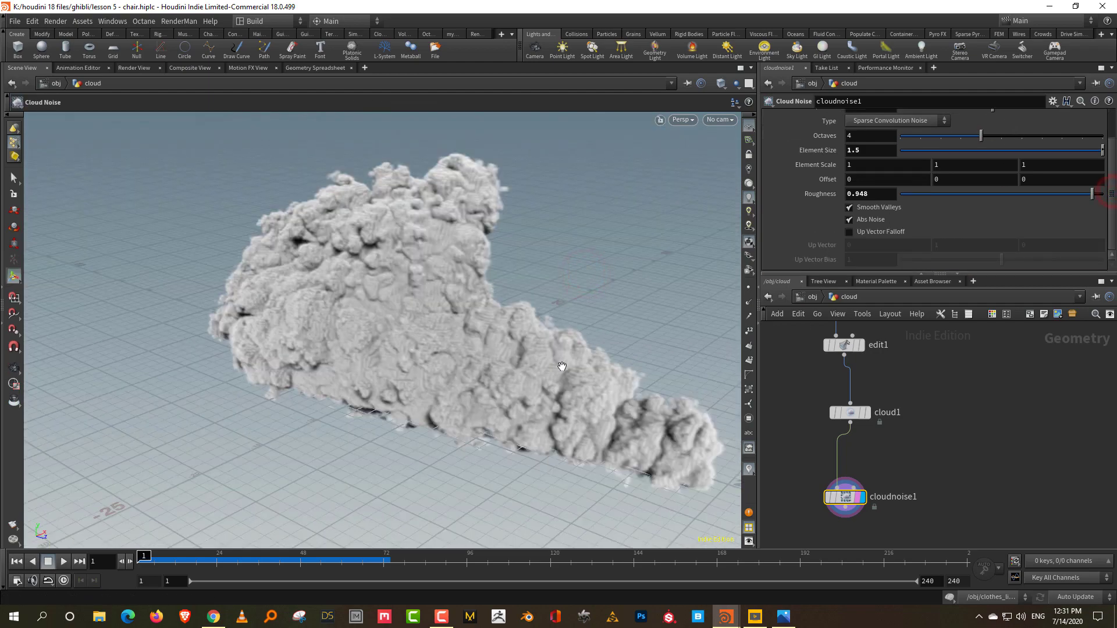
left_click_drag(560, 366, 603, 324)
scroll(603, 324, "down", 3)
key("Return")
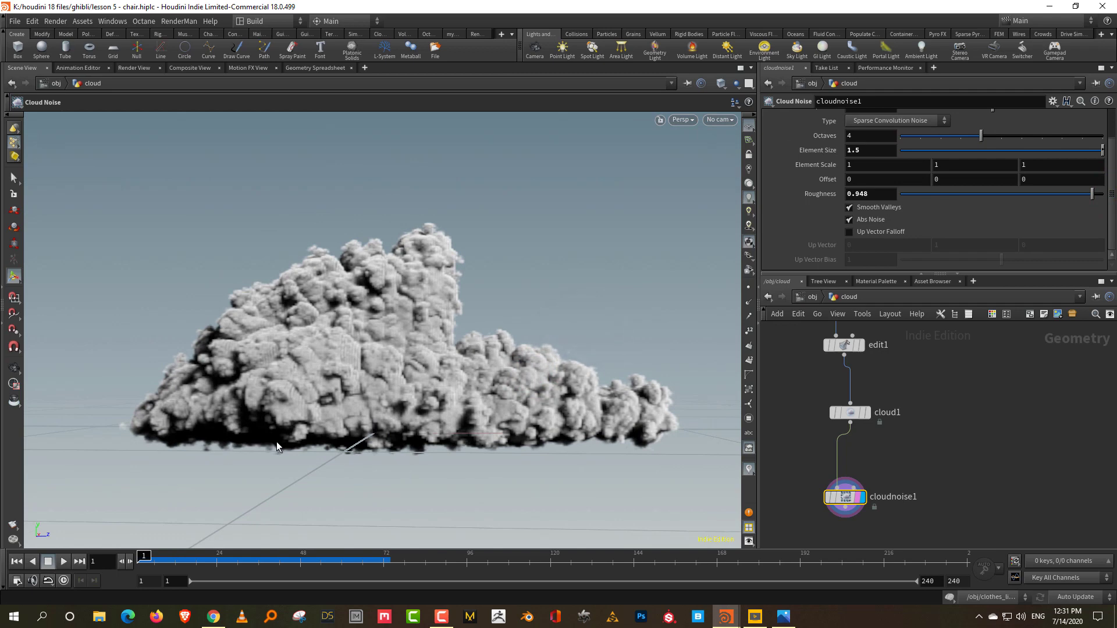
left_click_drag(599, 366, 619, 336)
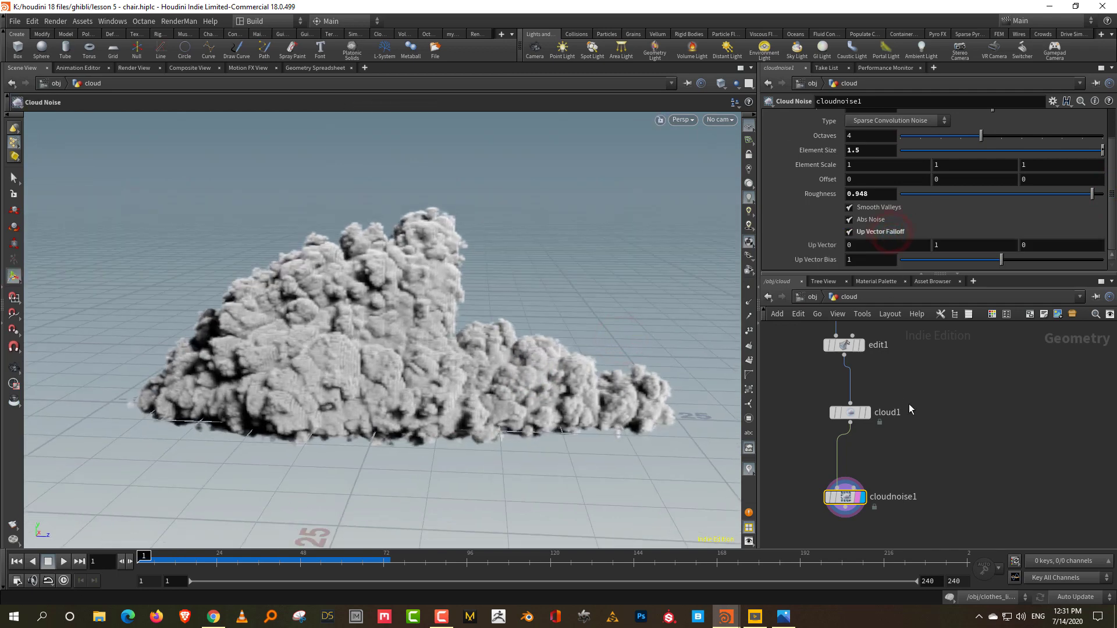
key("Escape")
left_click_drag(539, 446, 563, 404)
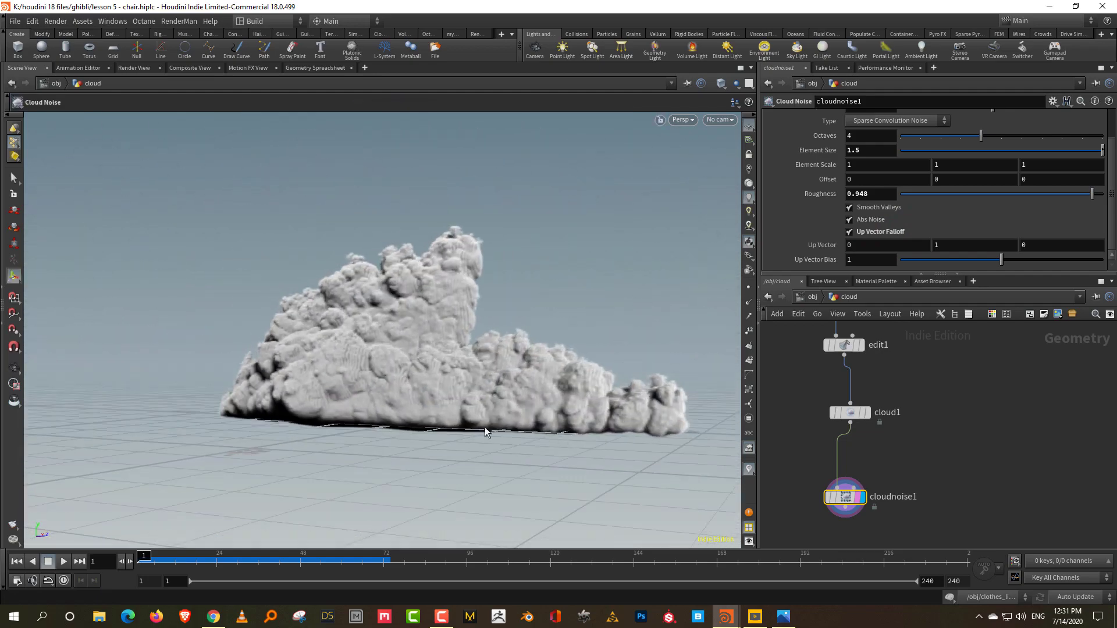
mouse_move(571, 374)
left_mouse_down()
mouse_move(558, 414)
mouse_move(582, 346)
mouse_move(574, 325)
mouse_move(567, 362)
left_mouse_up()
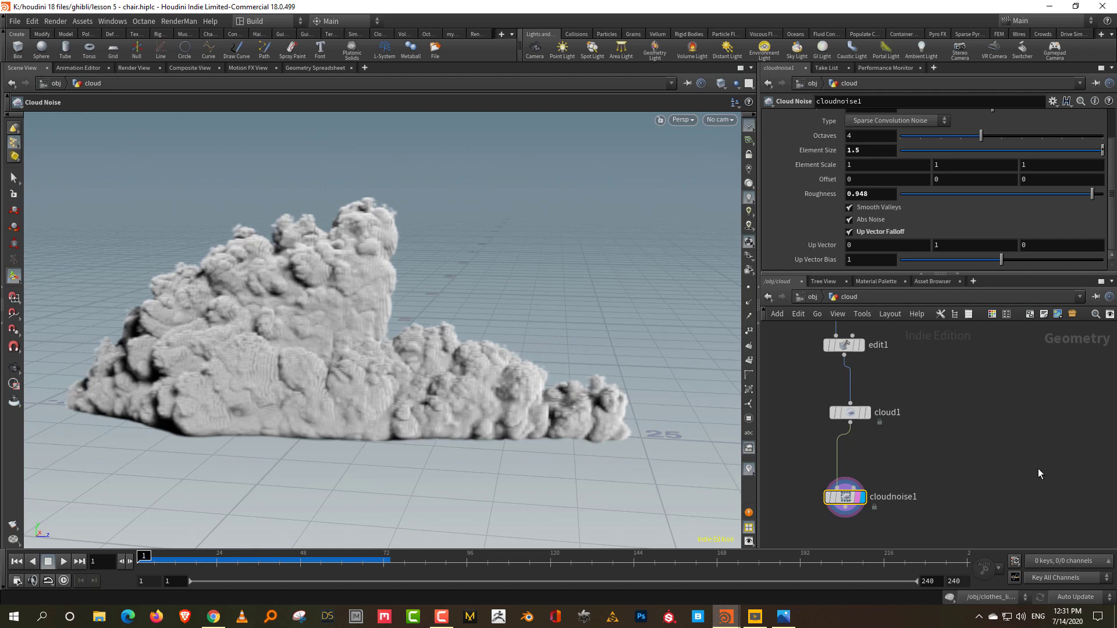
Inspect the cloud noise node's geometry information to check its volume type and density field.
middle_click_drag(918, 507, 959, 439)
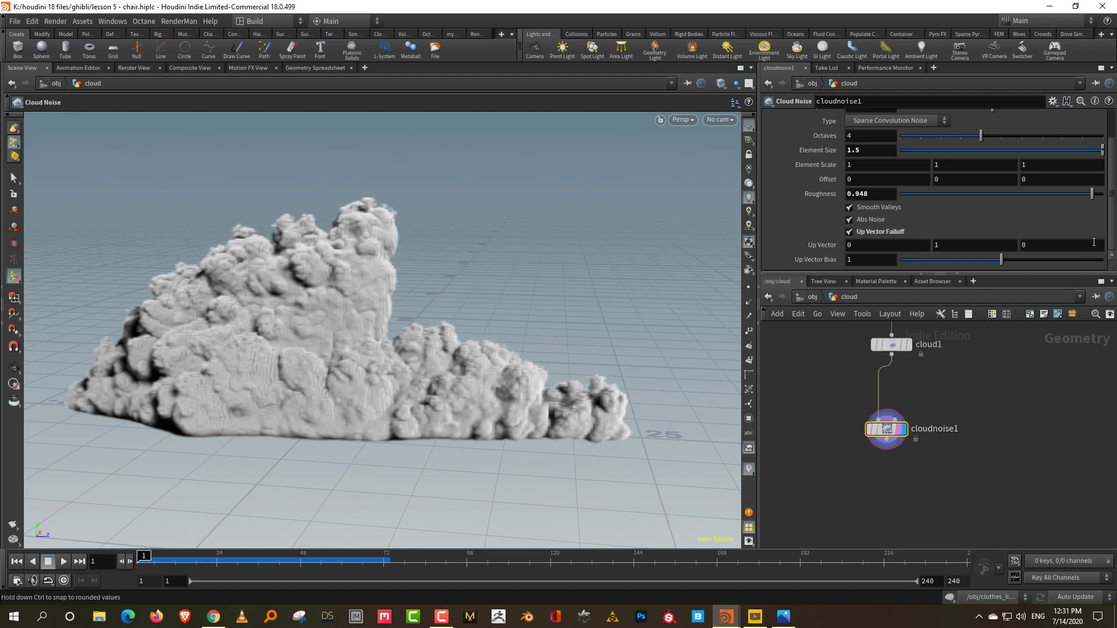
scroll(1094, 192, "up", 2)
left_click(1002, 399)
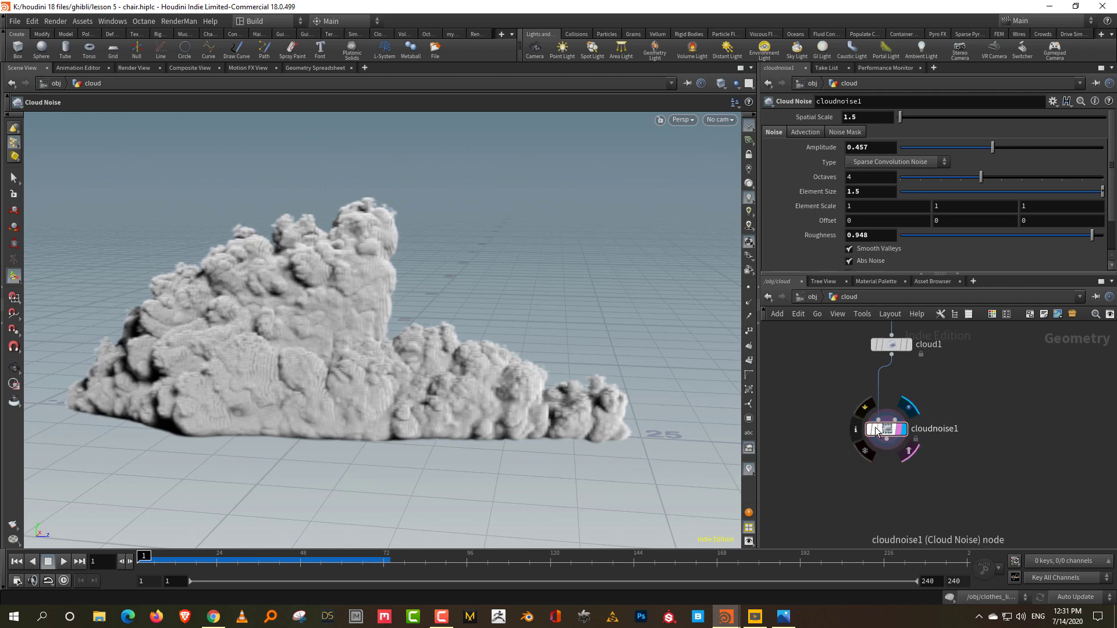
left_click(854, 433)
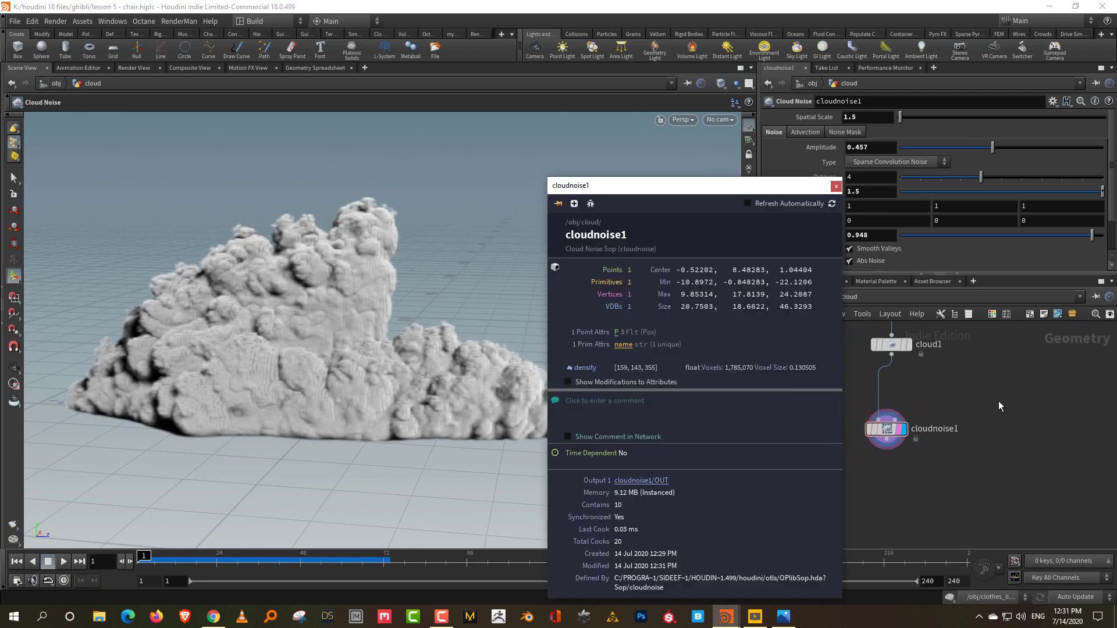
left_click(993, 382)
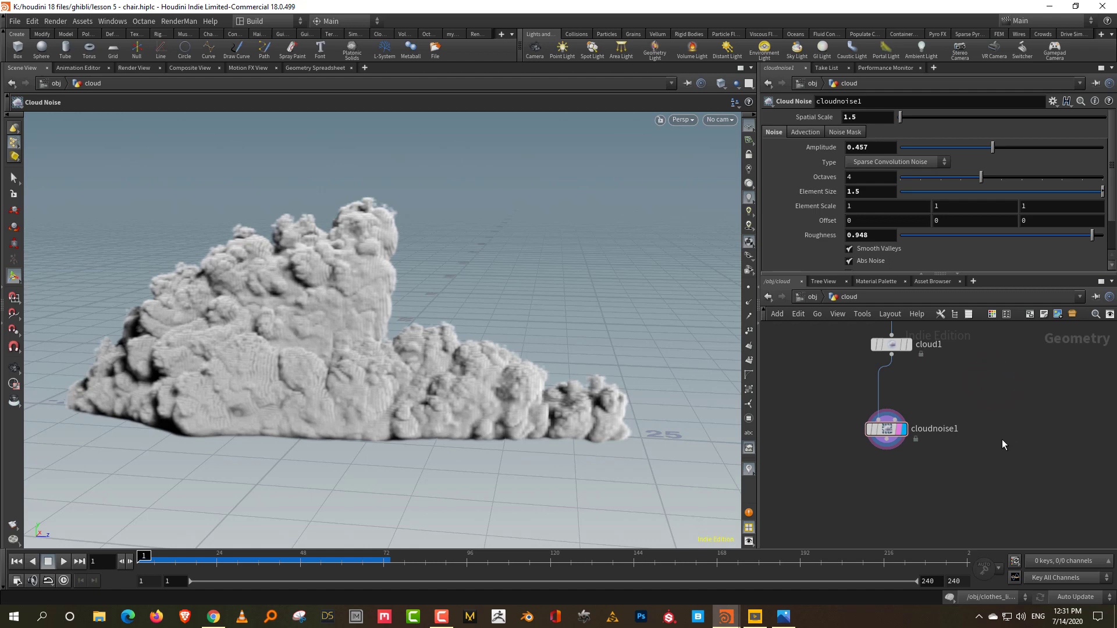
Add a Convert VDB node fed by the cloud noise, display it, and keep its Convert To option on Volume.
key("Tab")
mouse_move(1003, 436)
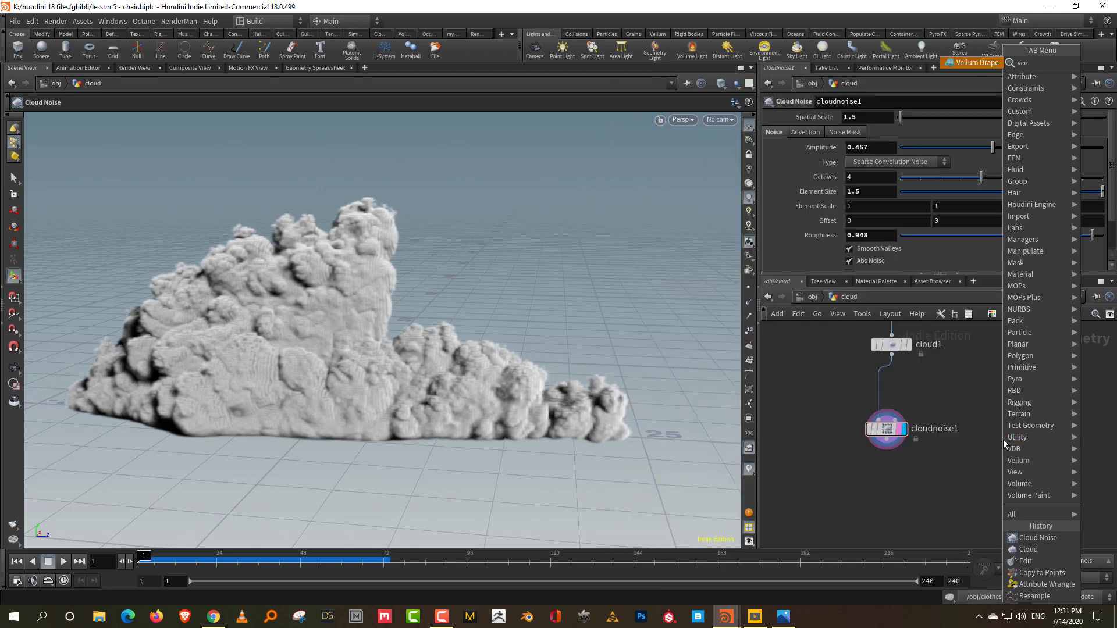
left_click(953, 469)
left_click(910, 501)
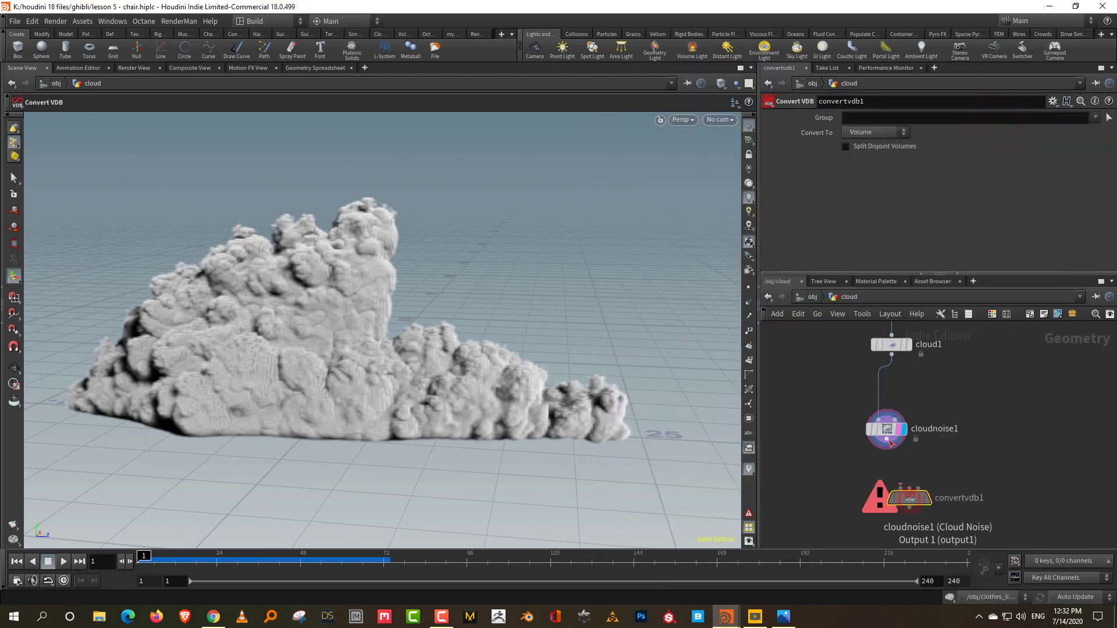
left_click_drag(887, 449, 924, 501)
left_click(924, 501)
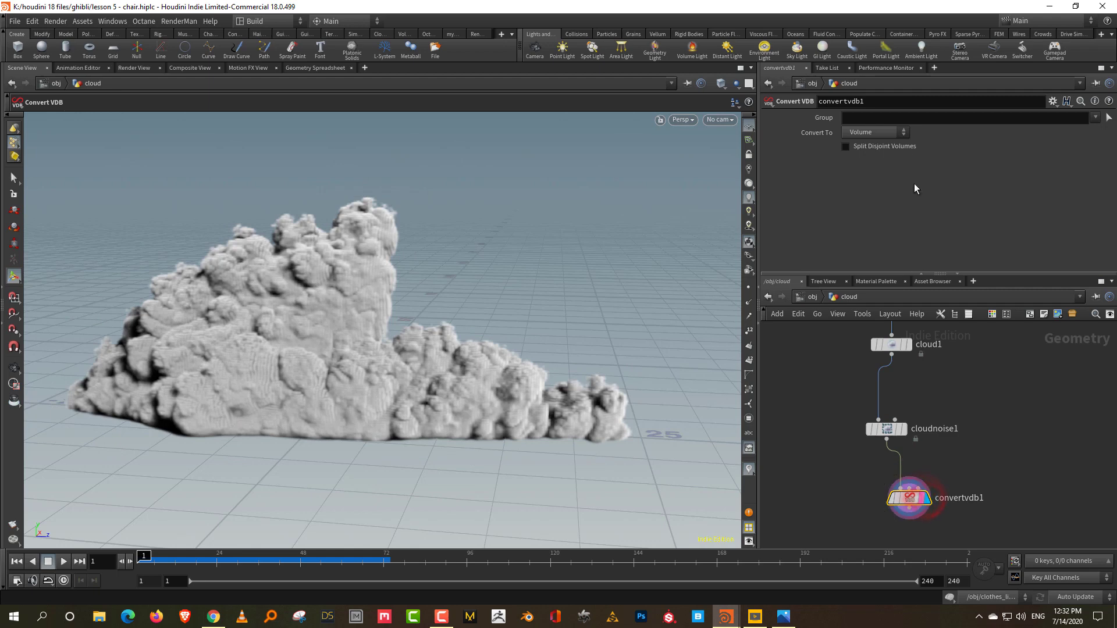
left_click(879, 133)
left_click(872, 145)
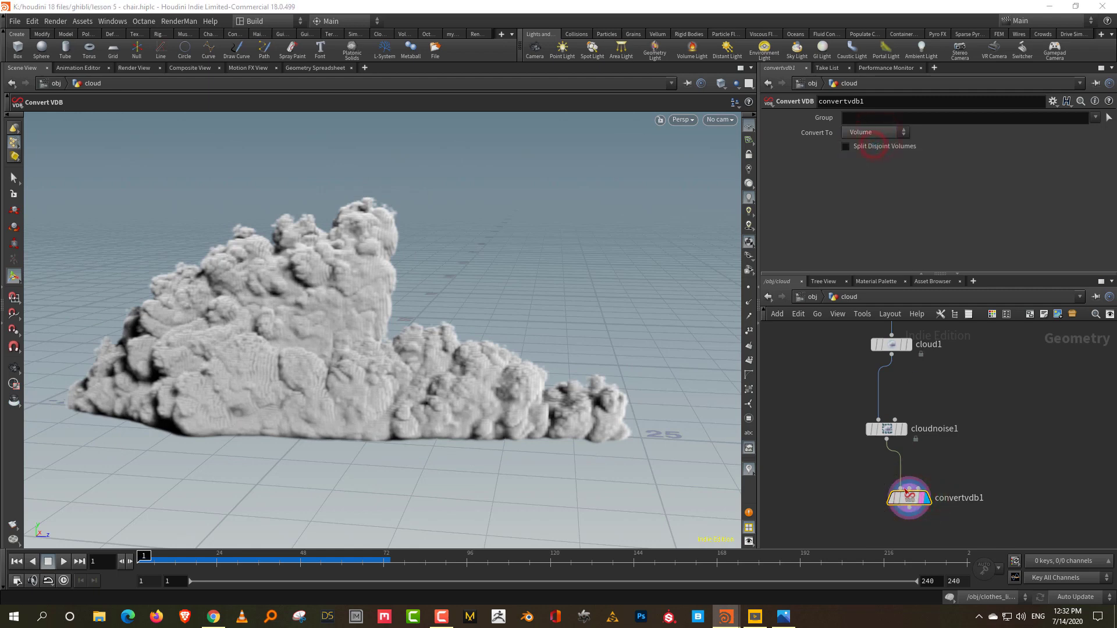
left_click(883, 496)
left_click(1012, 414)
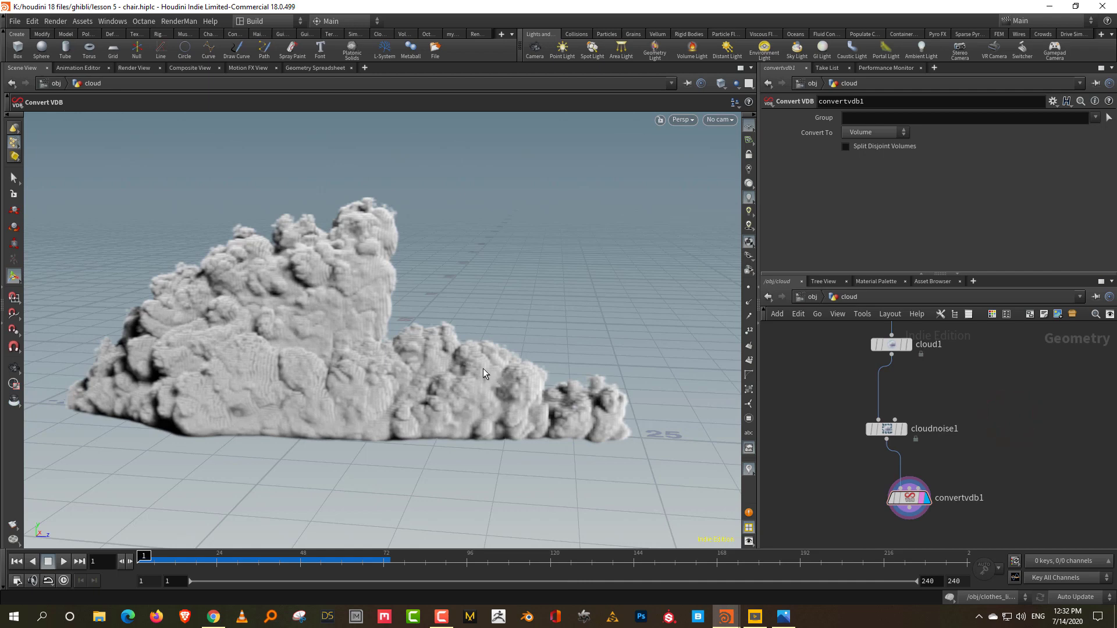
Review the whole cloud node chain and examine the converted cloud from several angles.
mouse_move(889, 430)
scroll(965, 422, "down", 5)
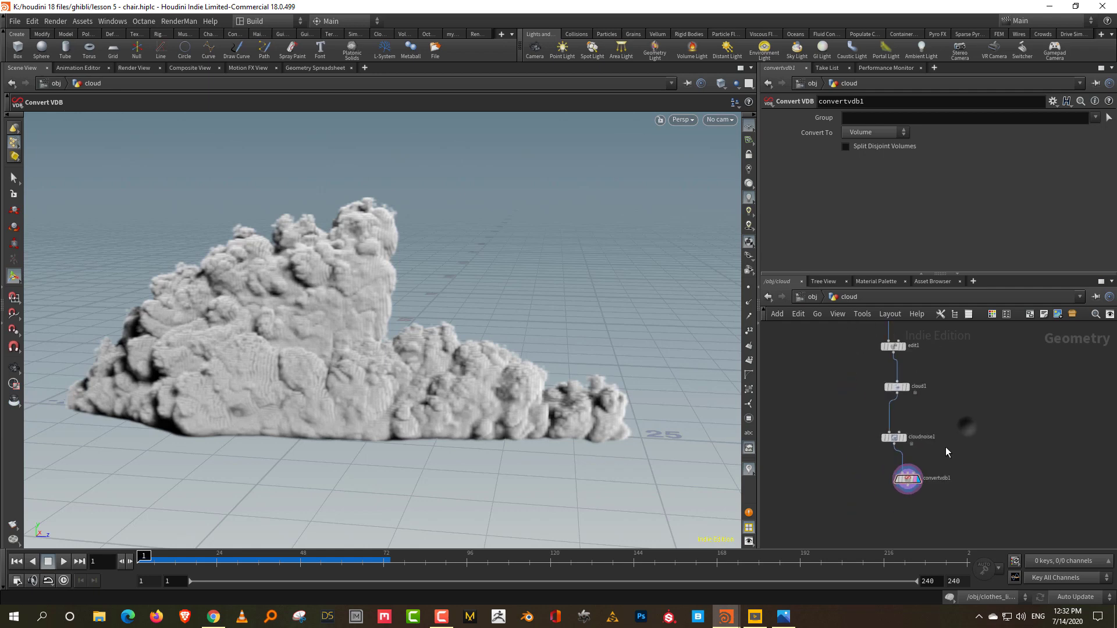
scroll(955, 455, "down", 3)
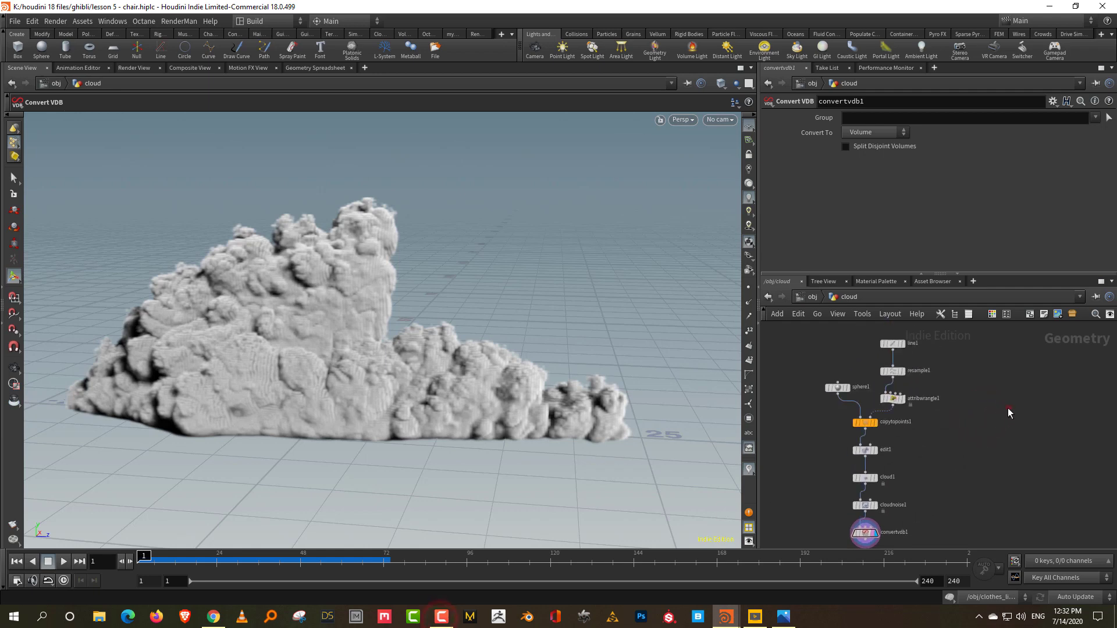
middle_click_drag(1002, 428, 932, 420)
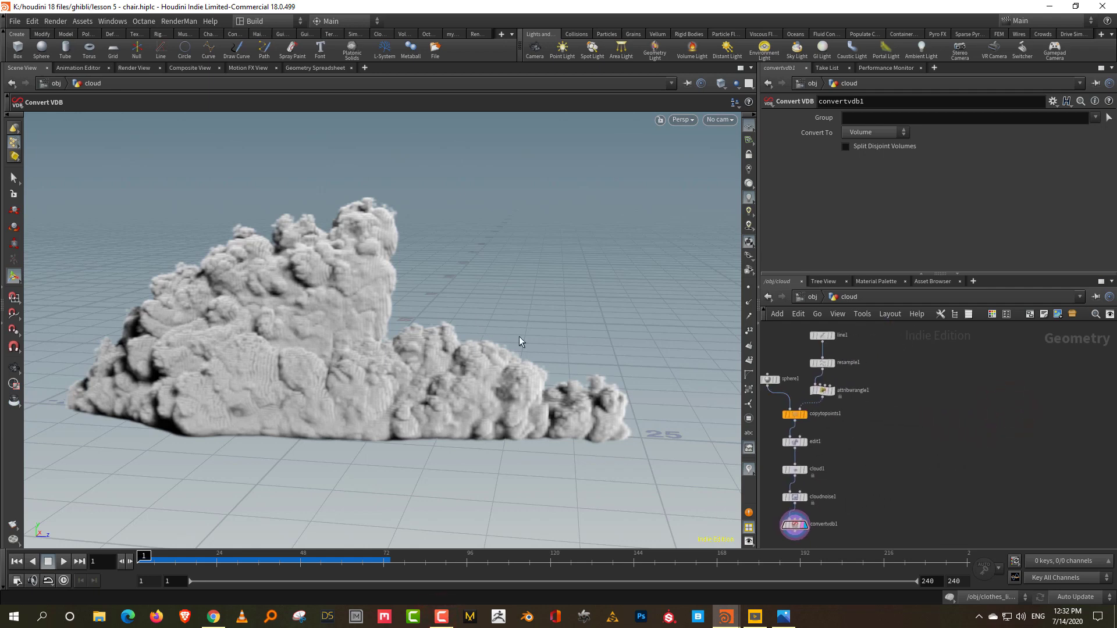
key("Escape")
left_click_drag(579, 366, 629, 373)
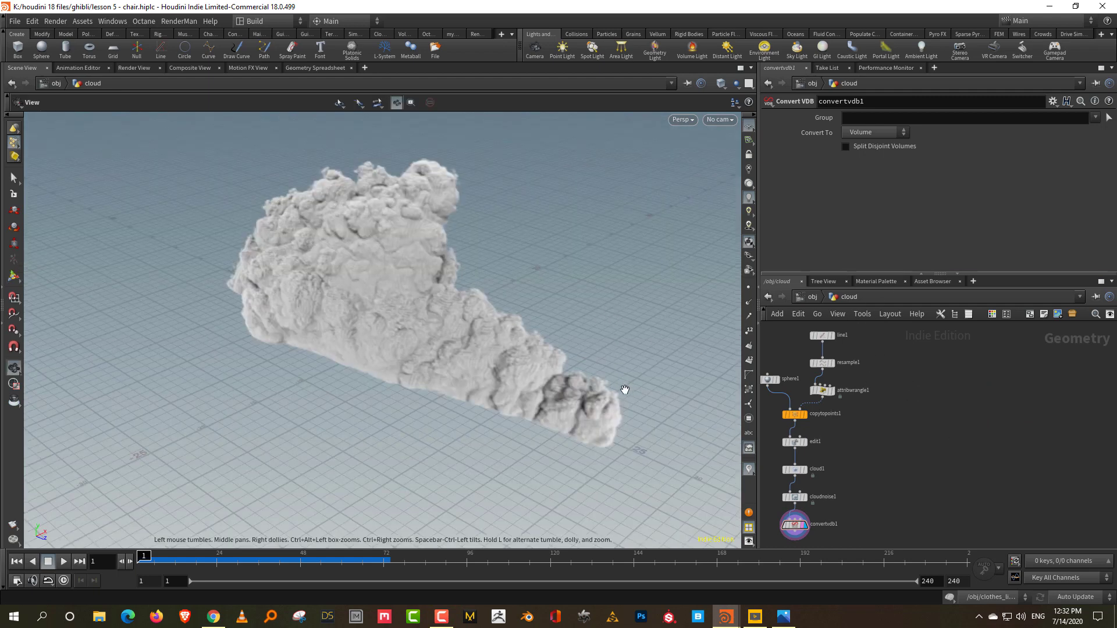
left_click_drag(628, 391, 582, 369)
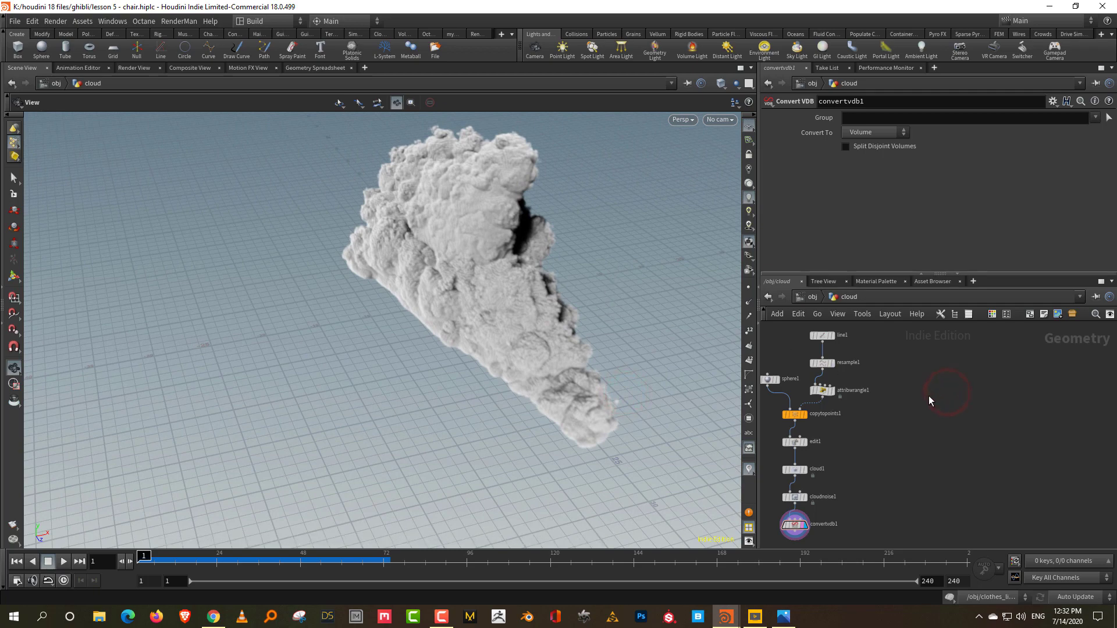
Add a Box node in empty space beside the existing cloud node chain.
key("Tab")
type("box")
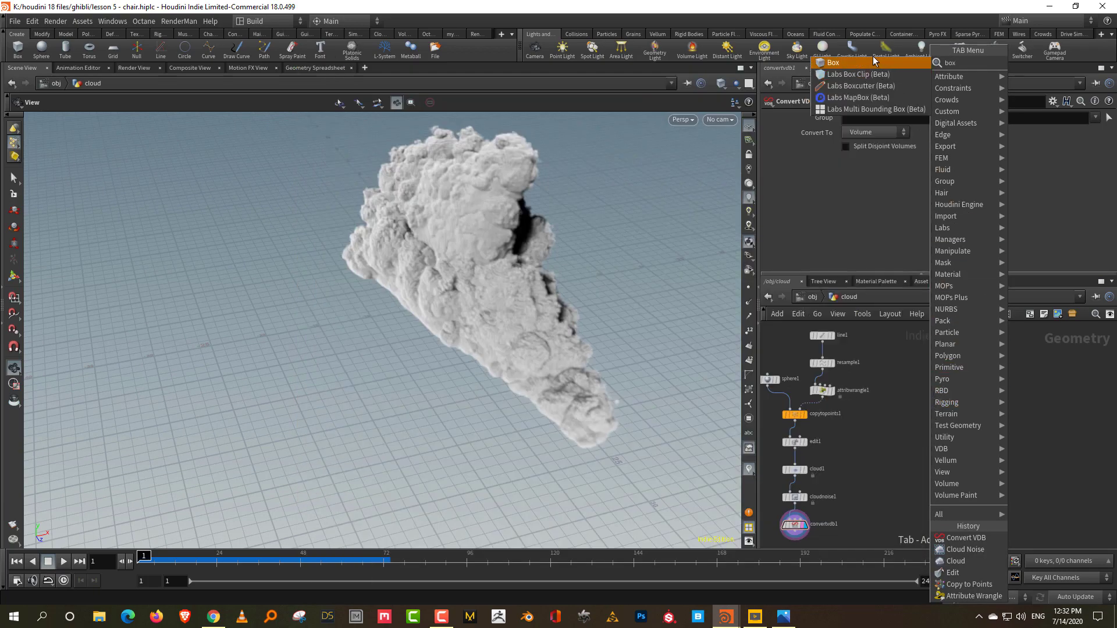
key("Return")
left_click(941, 455)
Stretch the box into a flat slab about 17.12 by 4.25 by 26.04 in size.
left_click_drag(454, 312, 436, 357)
key("Return")
left_click_drag(338, 354, 498, 393)
left_click_drag(324, 357, 318, 326)
key("Escape")
left_click_drag(450, 372, 594, 352)
key("Return")
left_click(1034, 397)
left_click(995, 383)
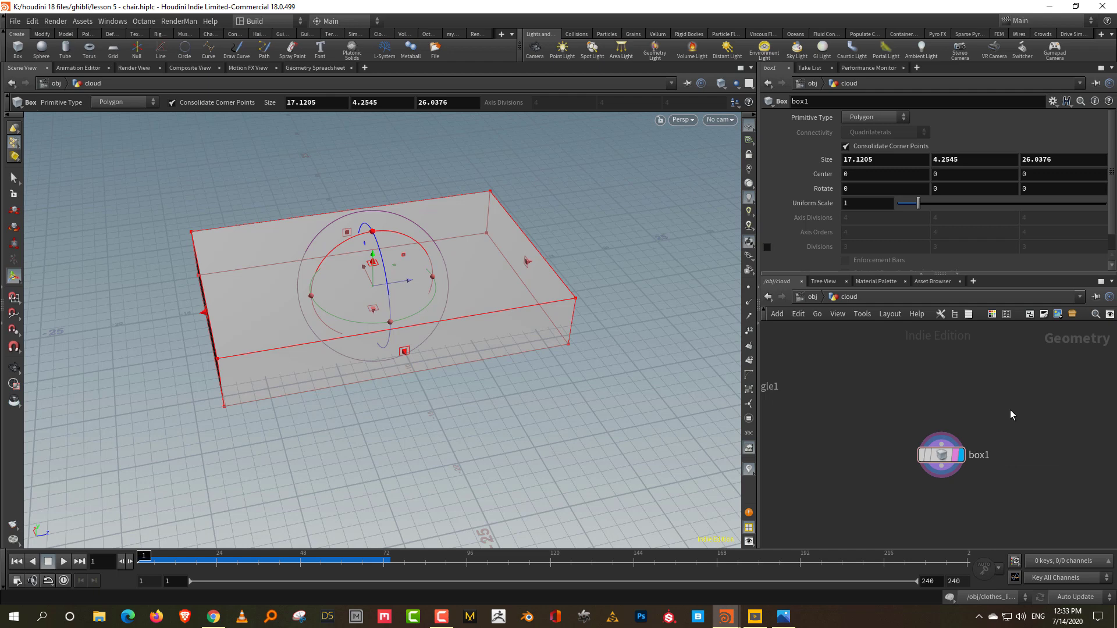
Add a Cloud node below the box, connect the box to it, and display the resulting volume.
left_click_drag(959, 457, 945, 420)
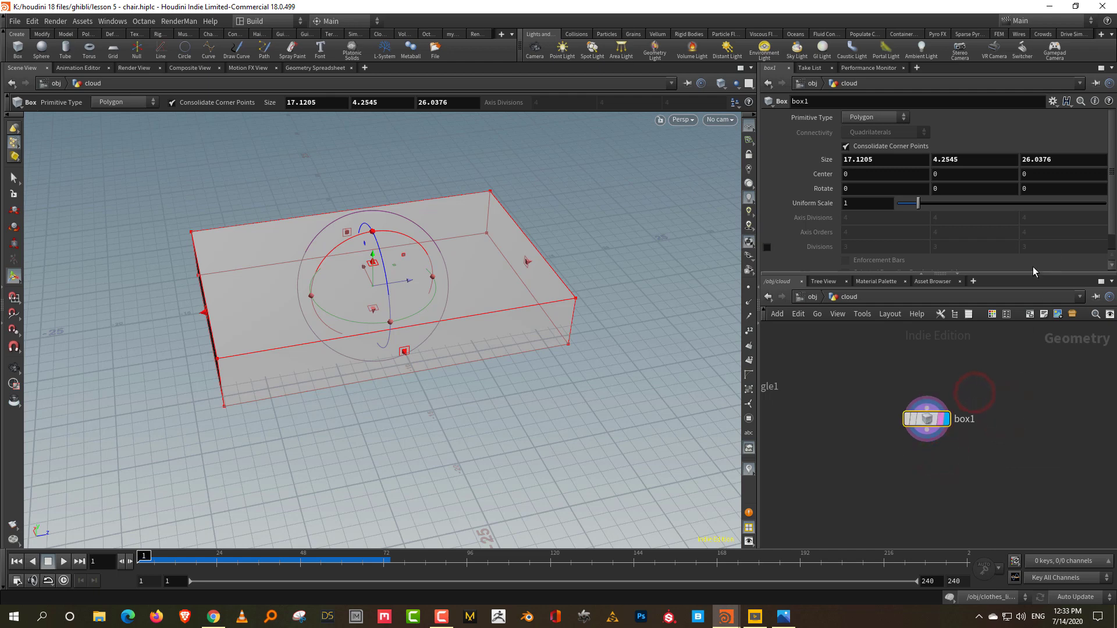
left_click_drag(1034, 272, 1037, 302)
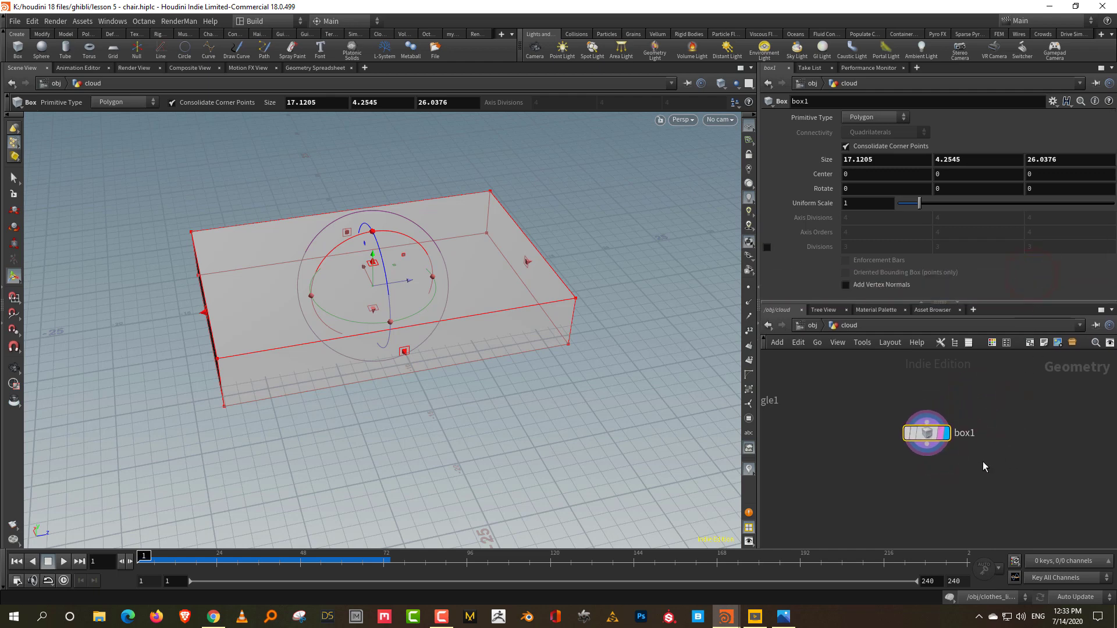
scroll(935, 486, "up", 1)
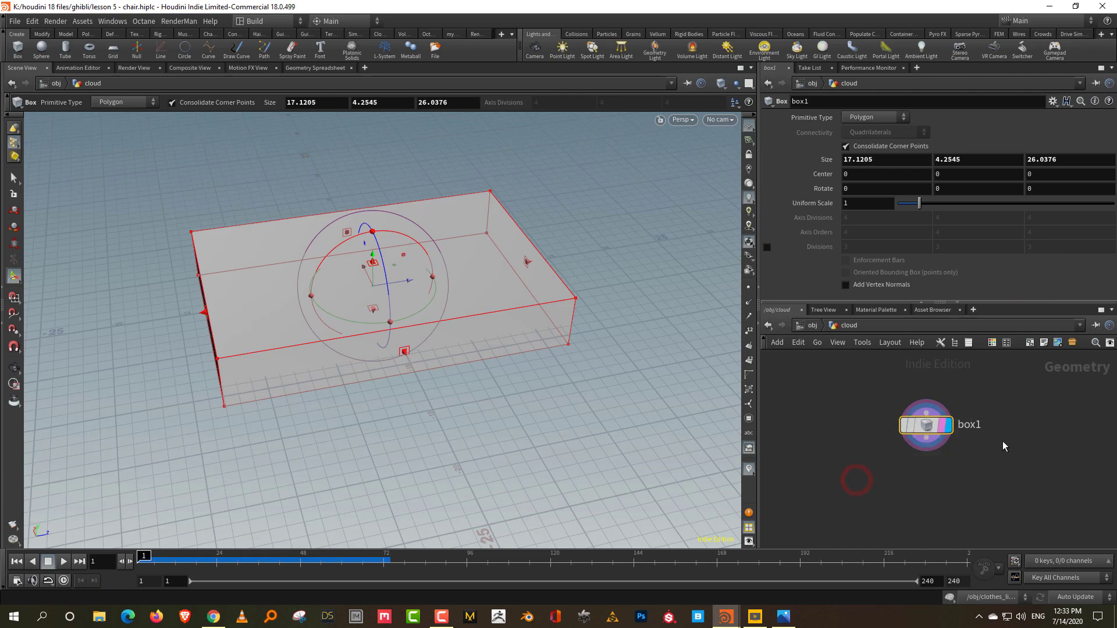
key("Tab")
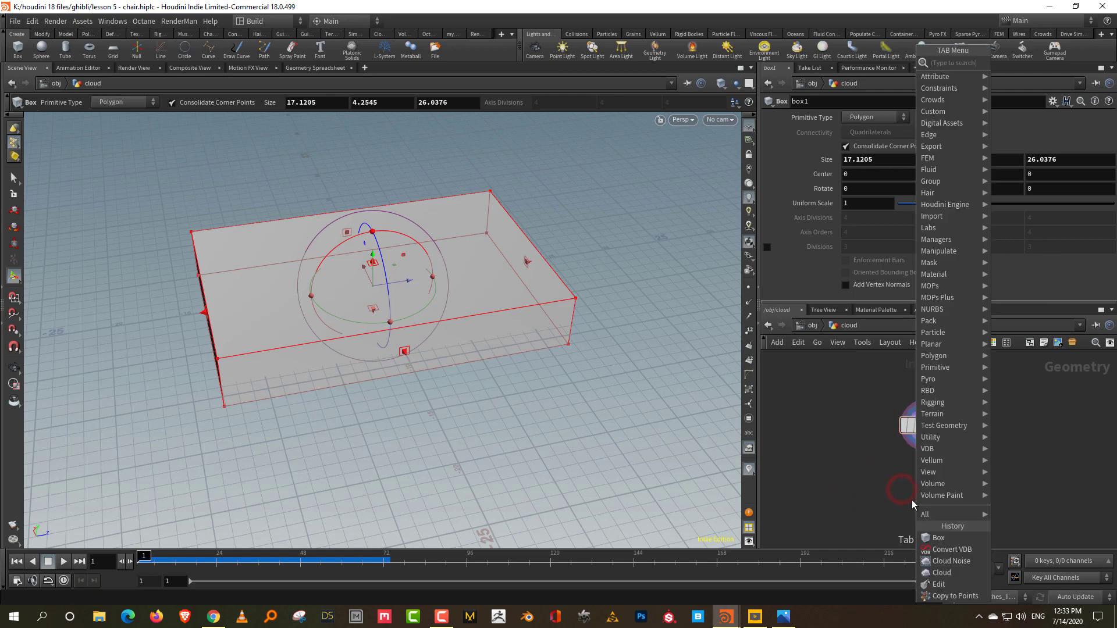
type("cloud")
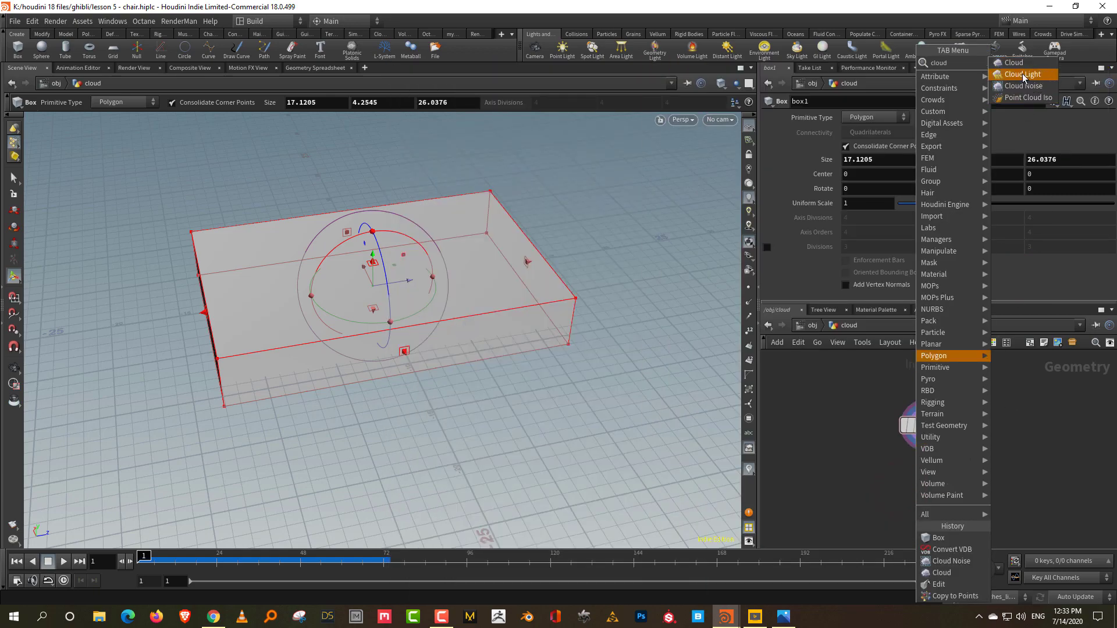
left_click(1014, 62)
left_click(929, 502)
left_click_drag(927, 450, 933, 493)
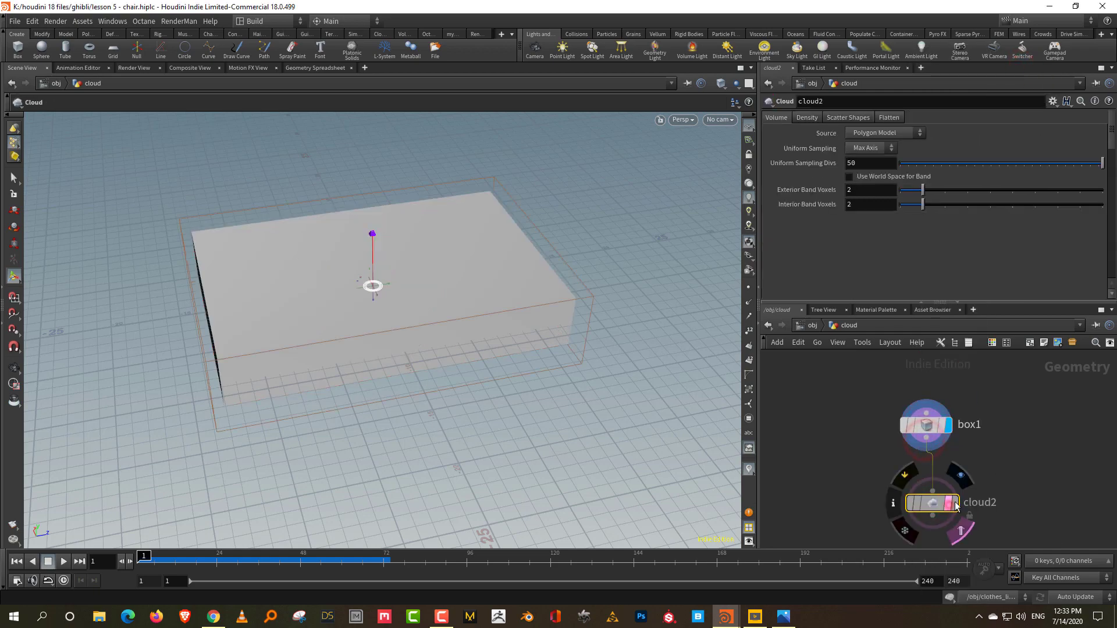
key("Escape")
left_click_drag(550, 381, 592, 347)
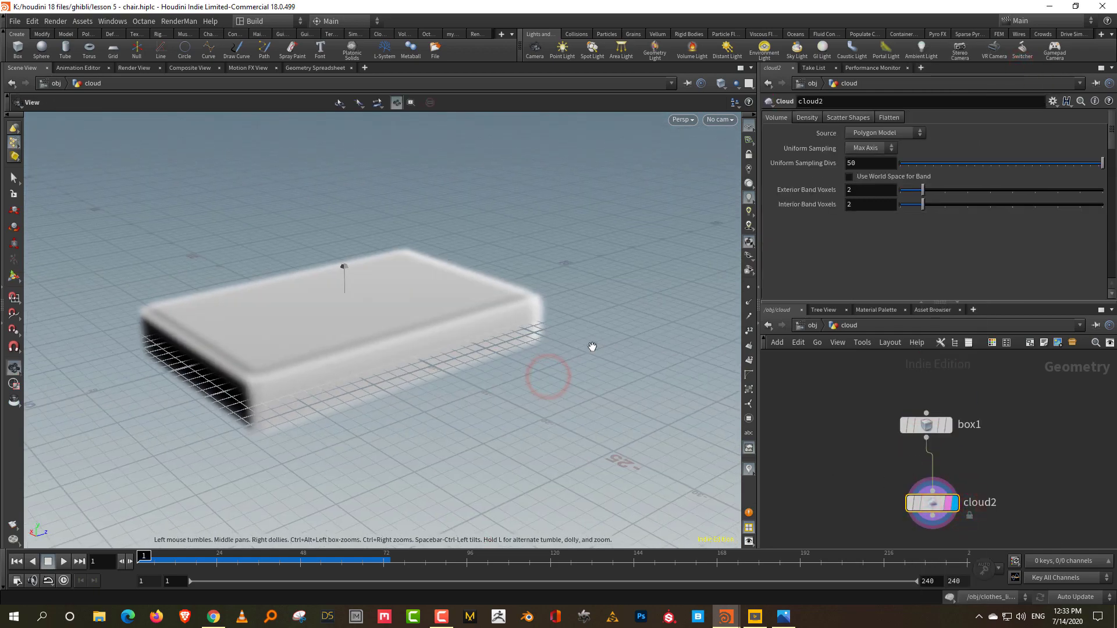
Set the new cloud's Uniform Sampling Divs to 150.
key("Return")
double_click(871, 163)
type("1")
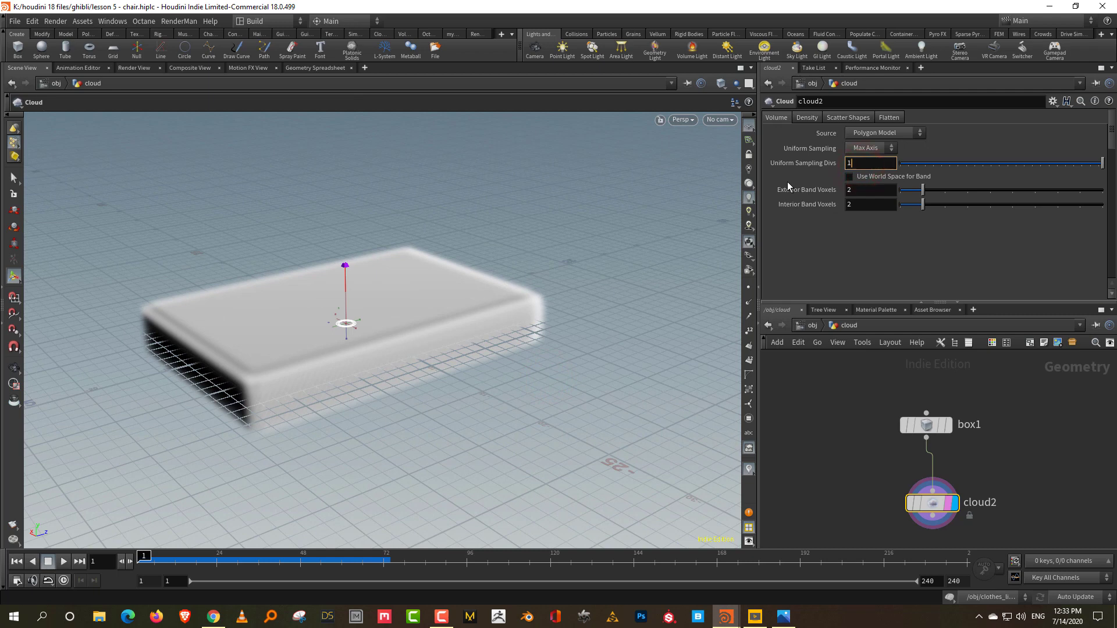
type("50")
key("Return")
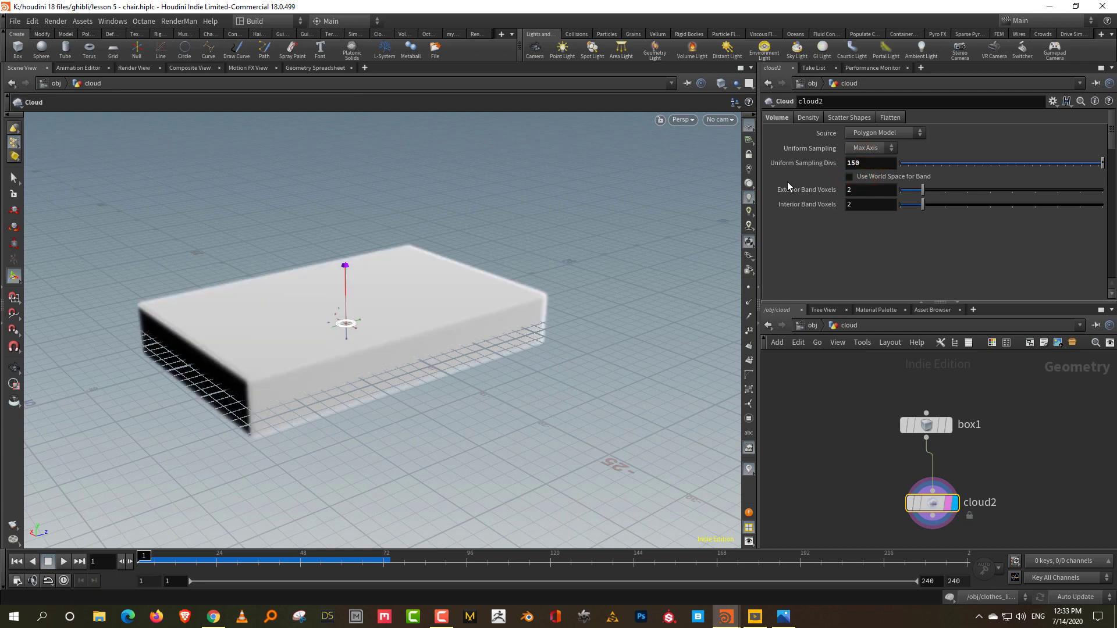
Try a Density Multiplier of 1 on the box's cloud, then reduce it to 0.1 and inspect the thinner volume.
left_click(815, 117)
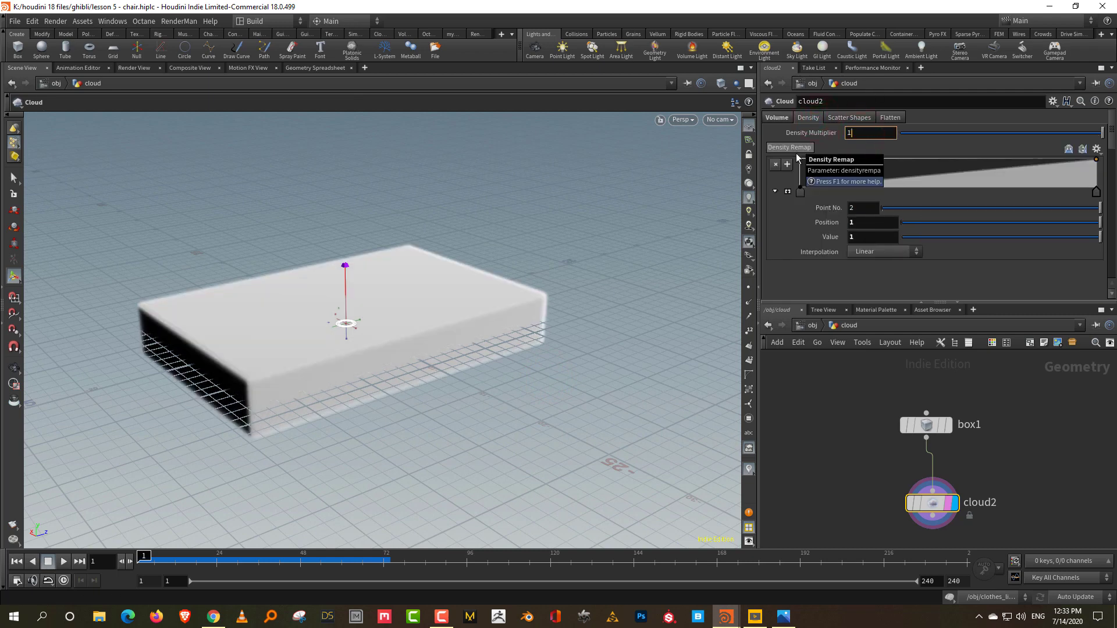
type("1")
key("Return")
left_click_drag(553, 345, 618, 295, "alt")
left_click(872, 130)
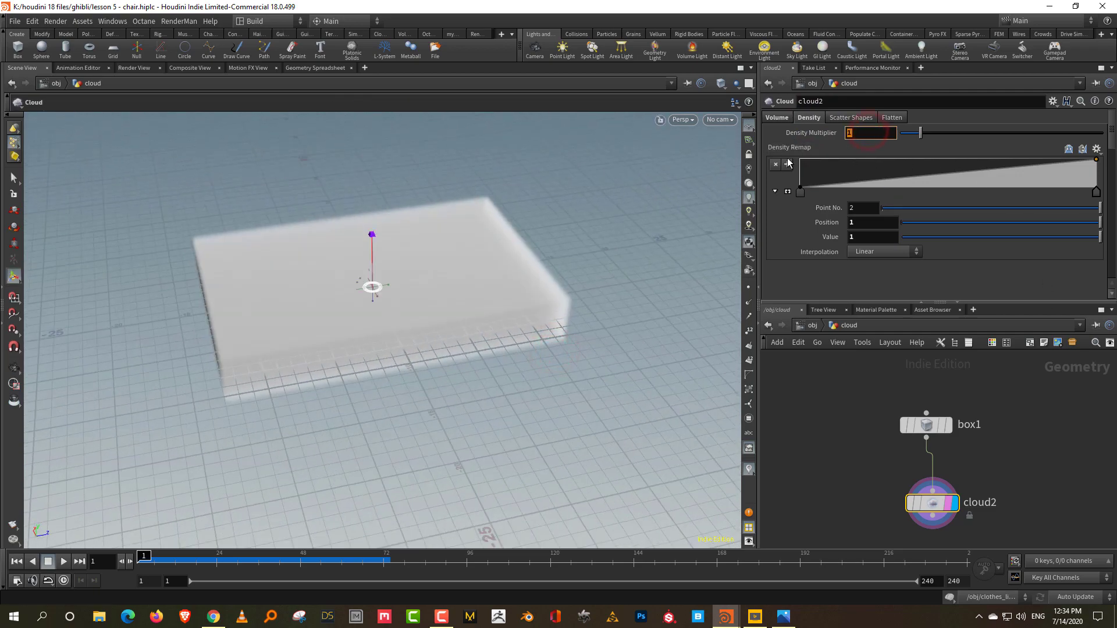
type("0.1")
key("Return")
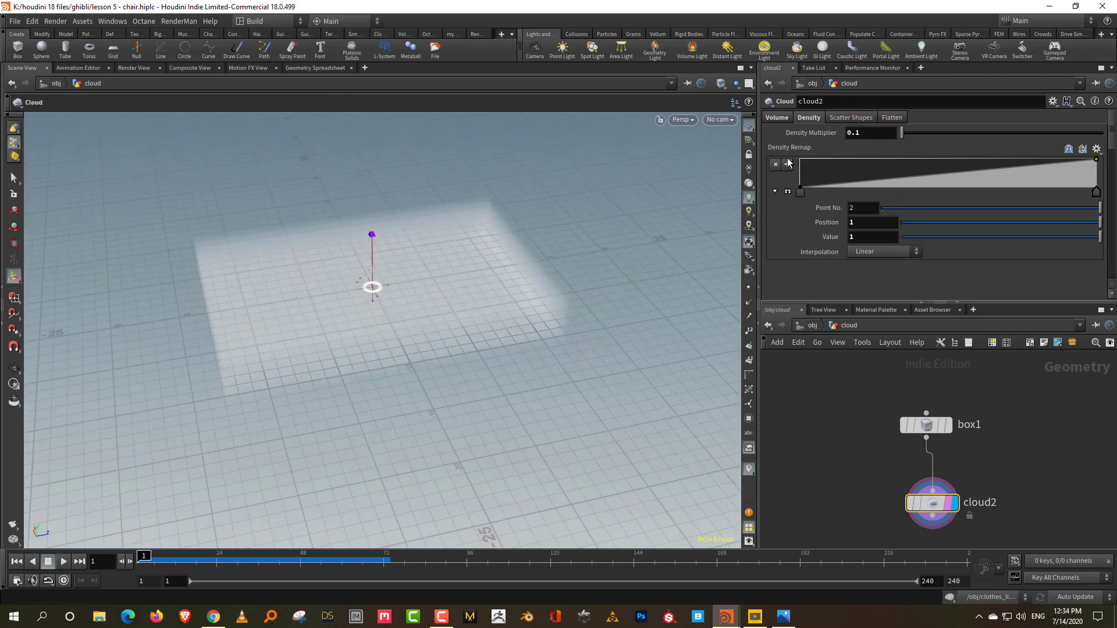
left_click_drag(598, 341, 547, 298, "alt")
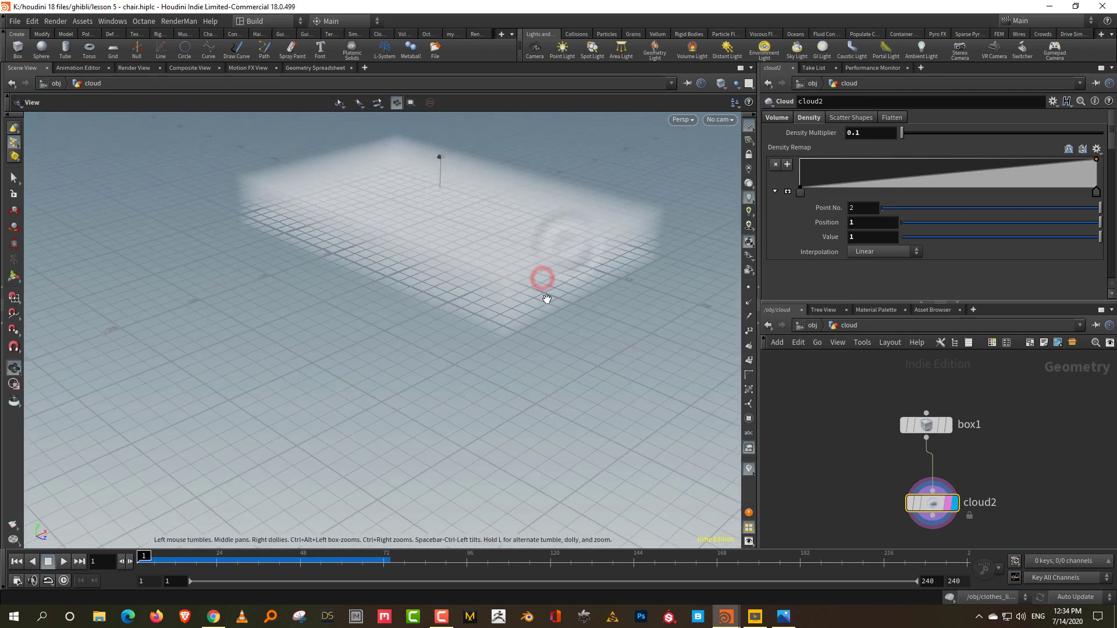
key("Return")
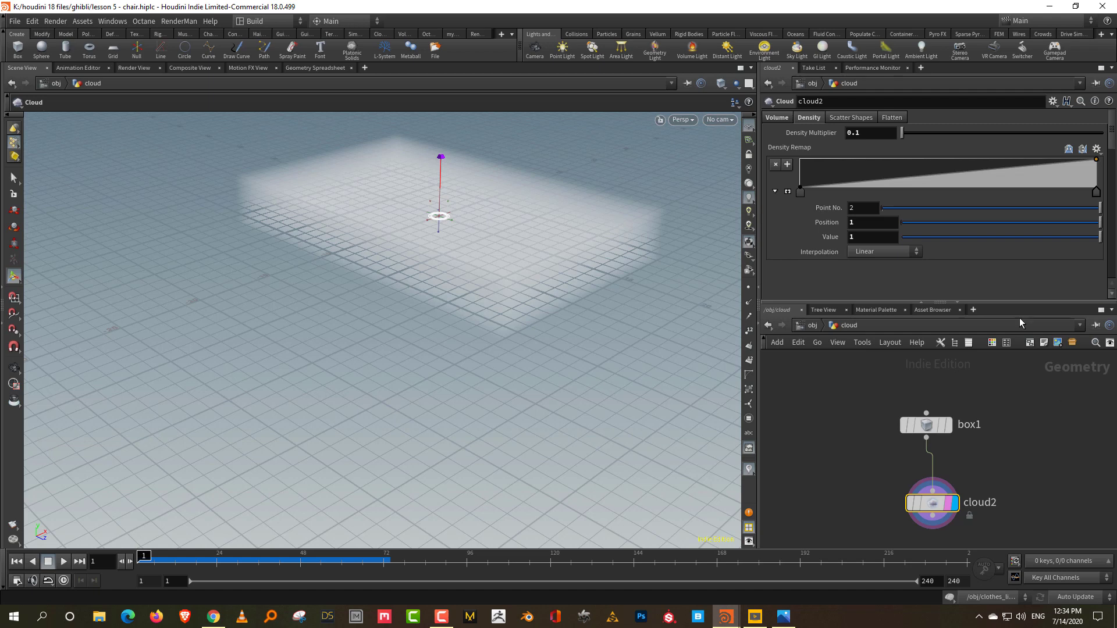
Add a Volume VOP node below the box's cloud node and check that cloud's geometry information for its density field.
left_click_drag(993, 302, 995, 251)
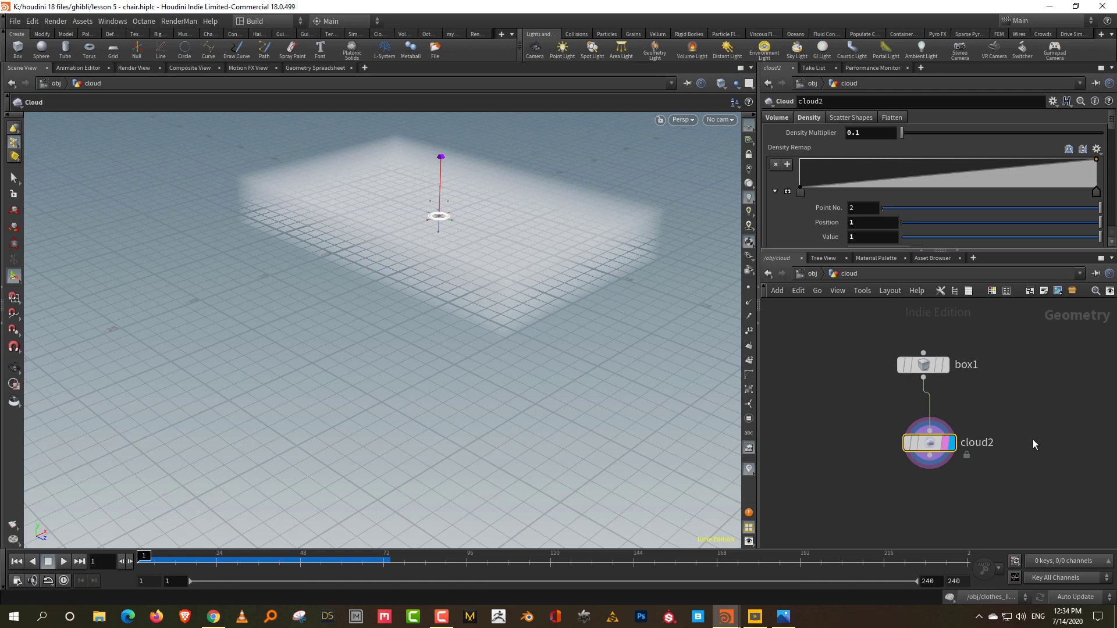
middle_click_drag(988, 451, 954, 396)
key("Tab")
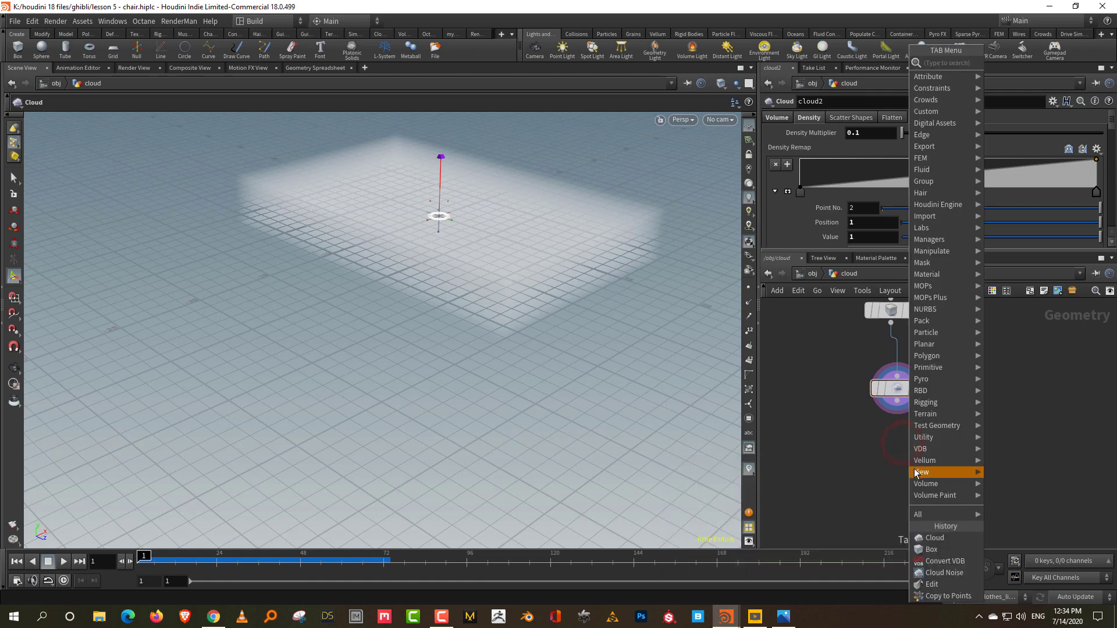
type("vop")
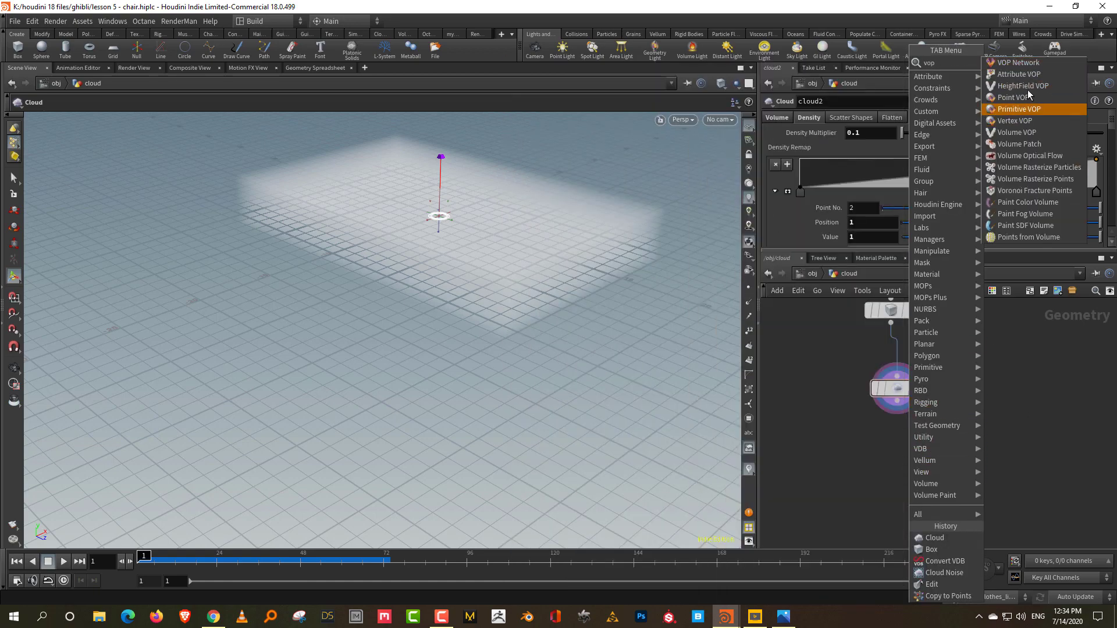
left_click(1038, 132)
left_click(904, 499)
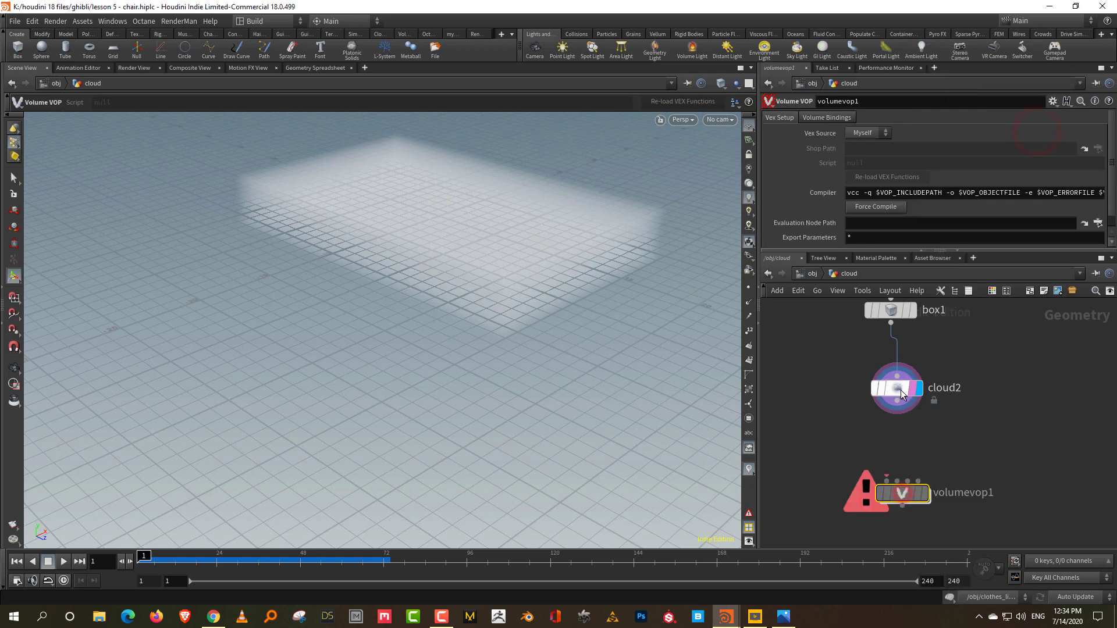
left_click(867, 390)
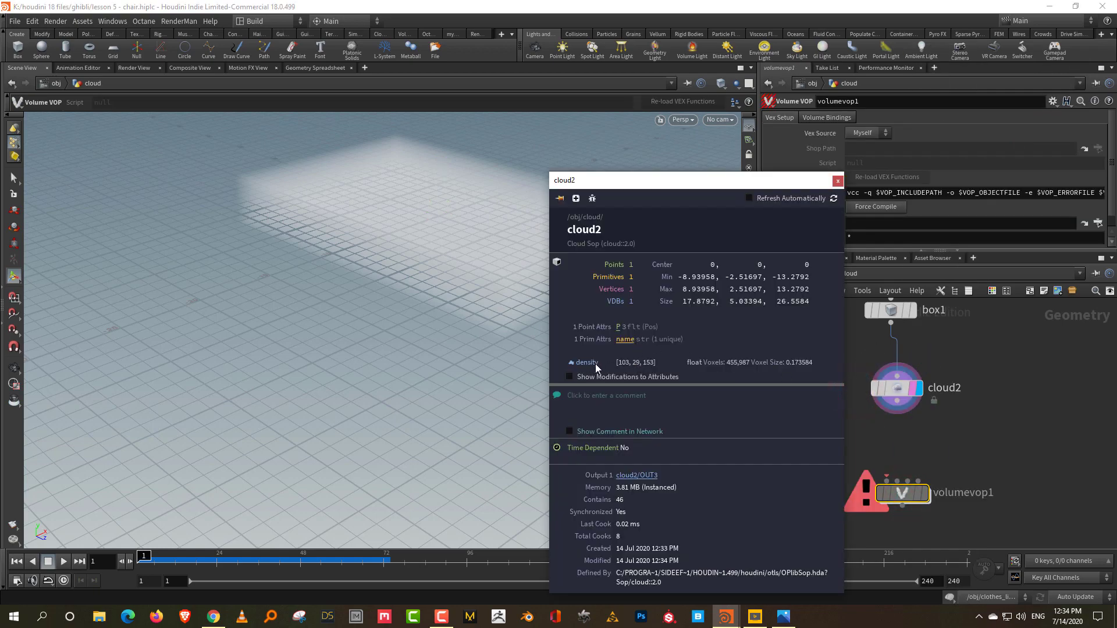
Connect the box's cloud to the Volume VOP's first input and open the VOP's inner network with more room for its nodes.
left_click(993, 444)
left_click(897, 412)
left_click(915, 499)
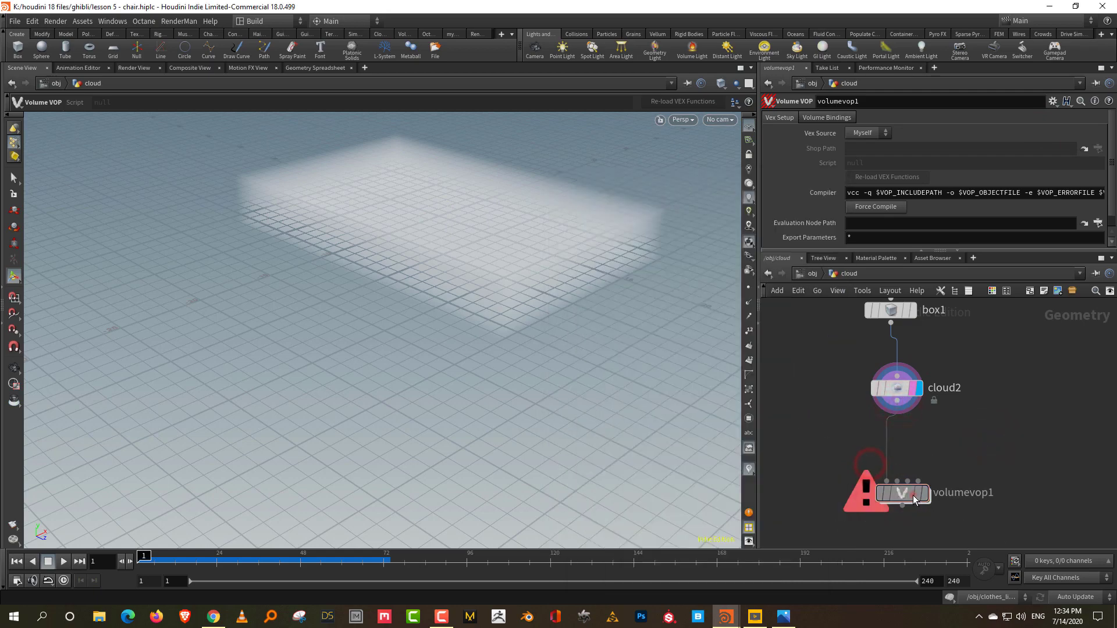
double_click(915, 499)
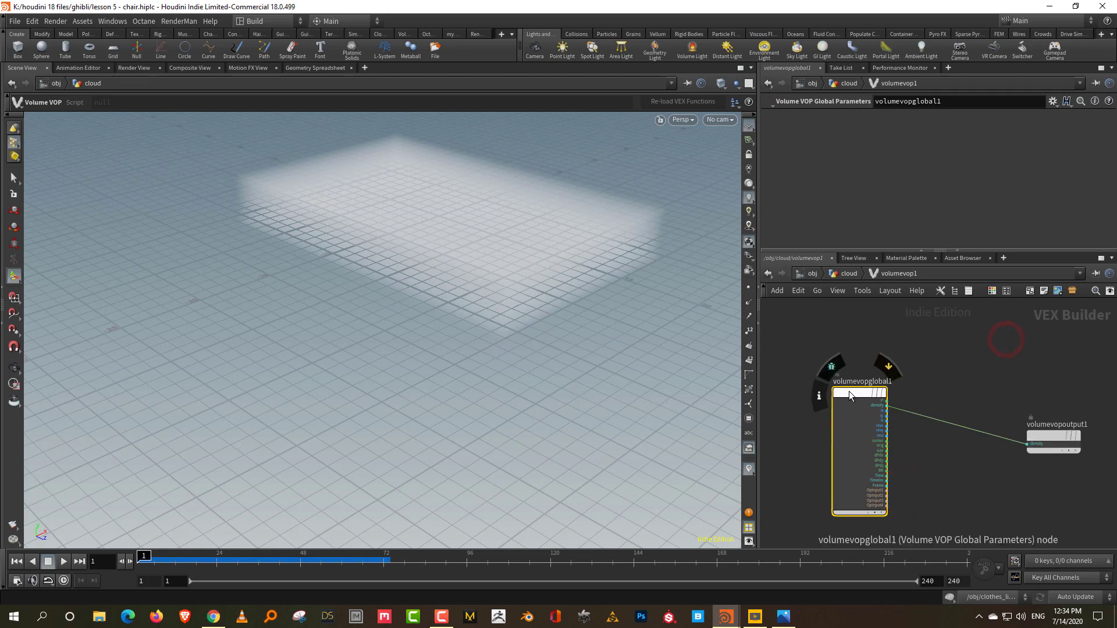
left_click_drag(759, 372, 603, 373)
scroll(788, 442, "up", 5)
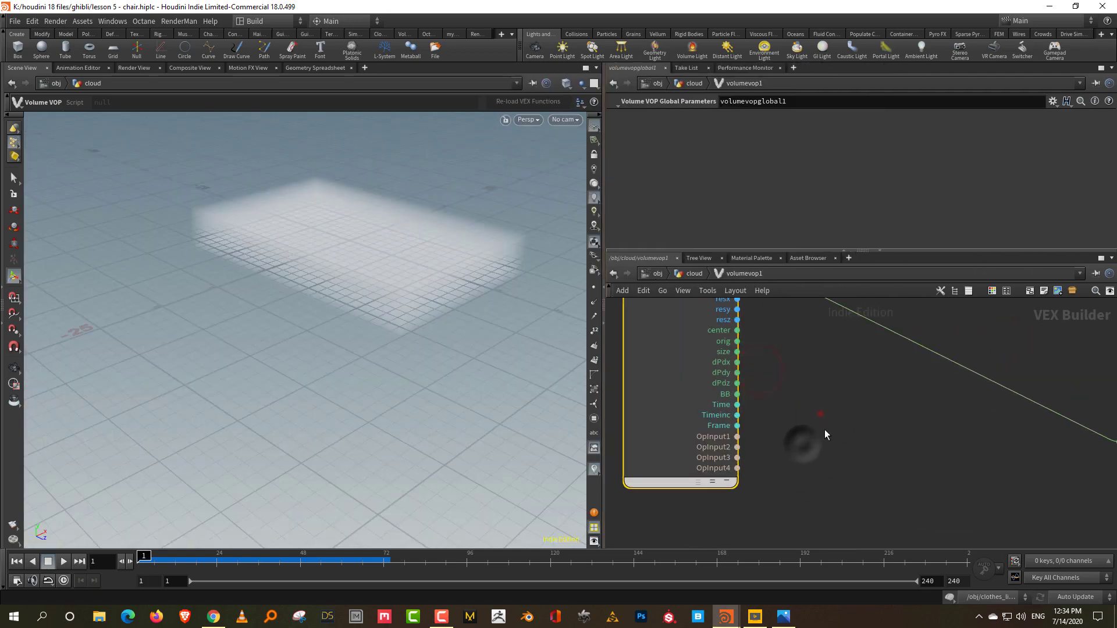
Add a Relative to Bounding Box node and feed its file input from the global node's OpInput1.
key("Tab")
type("rela")
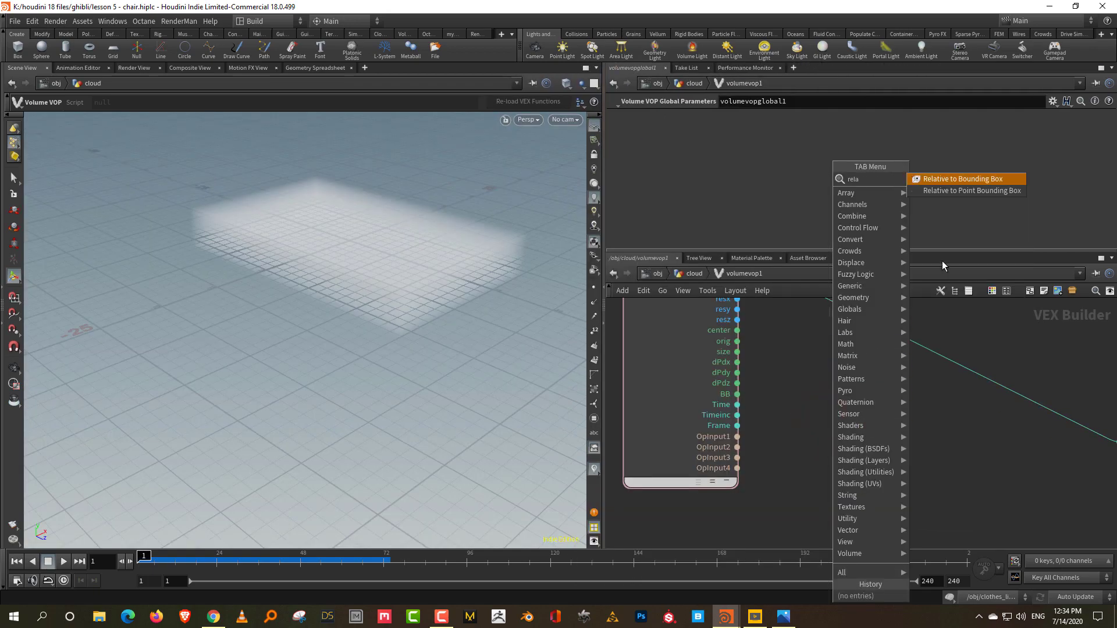
left_click(990, 179)
left_click(847, 465)
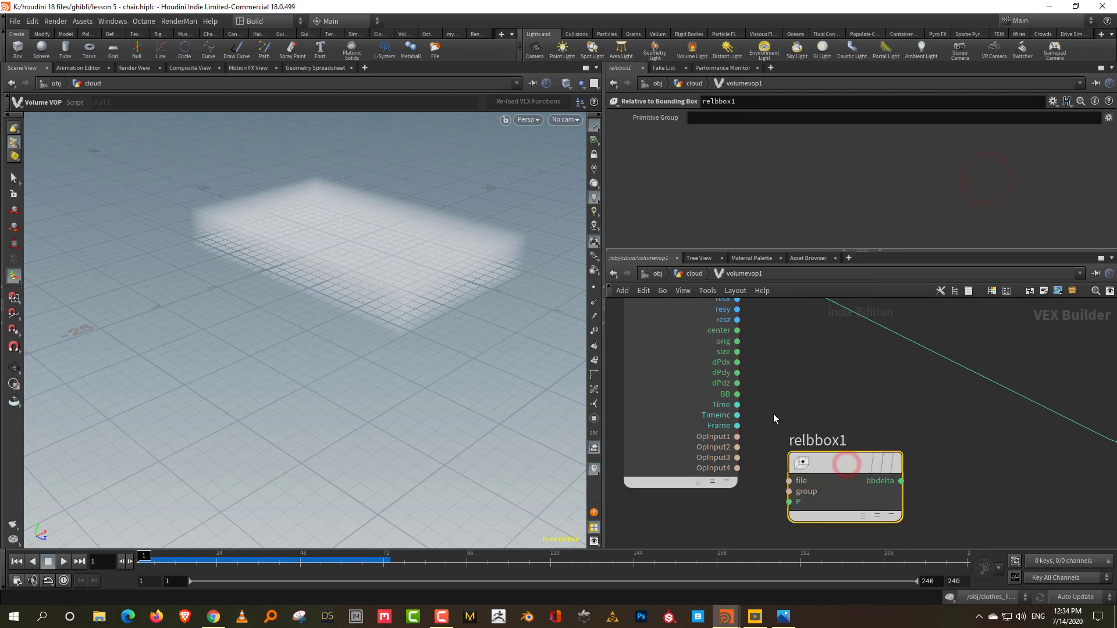
left_click_drag(740, 436, 792, 493)
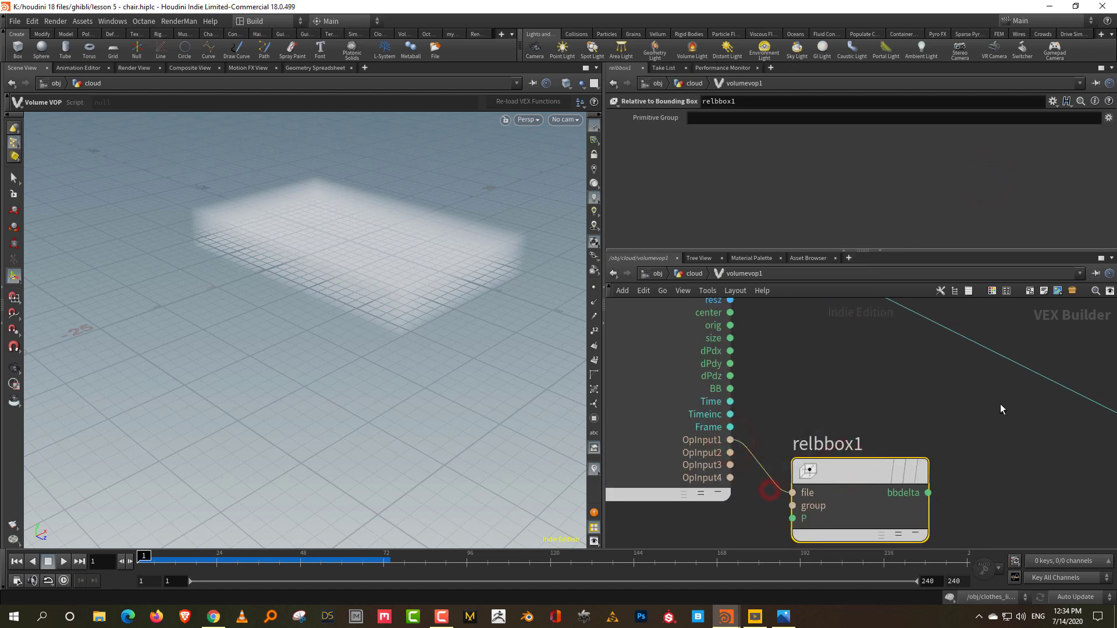
Add a Vector to Float node after the Relative to Bounding Box node and connect bbdelta to its vec input.
middle_click_drag(996, 407, 911, 453)
scroll(911, 453, "down", 2)
left_click(923, 443)
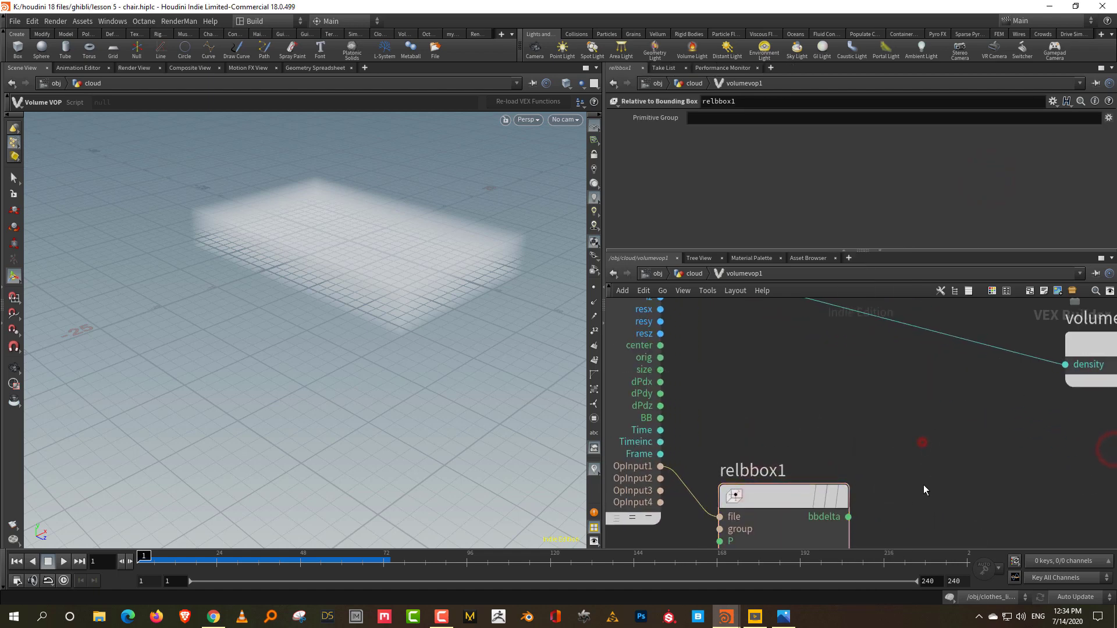
key("Tab")
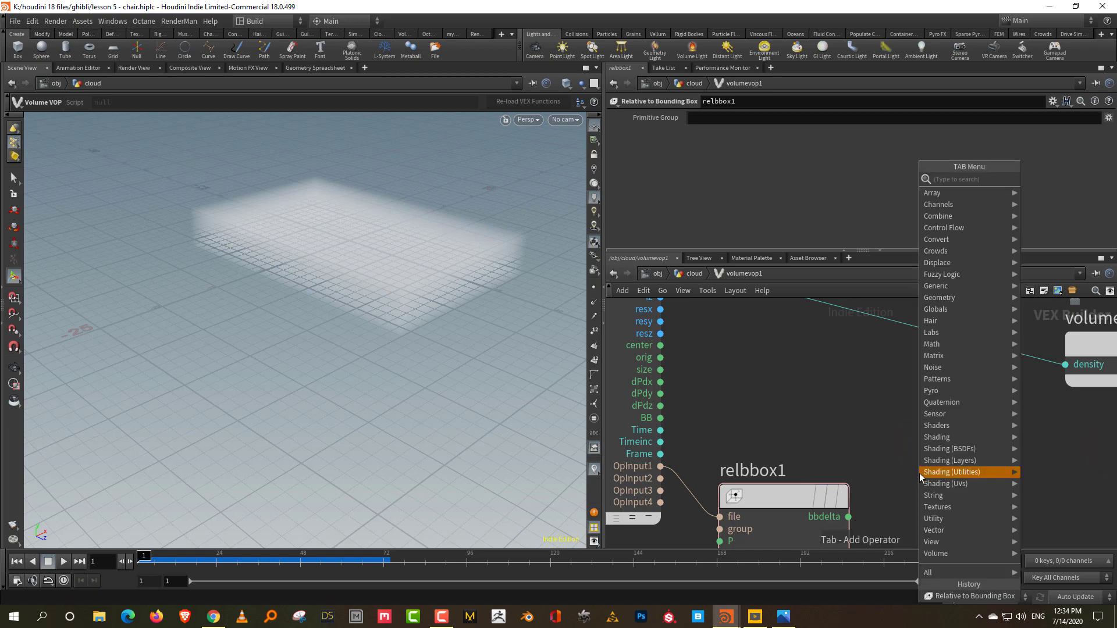
type("vec")
left_click(838, 202)
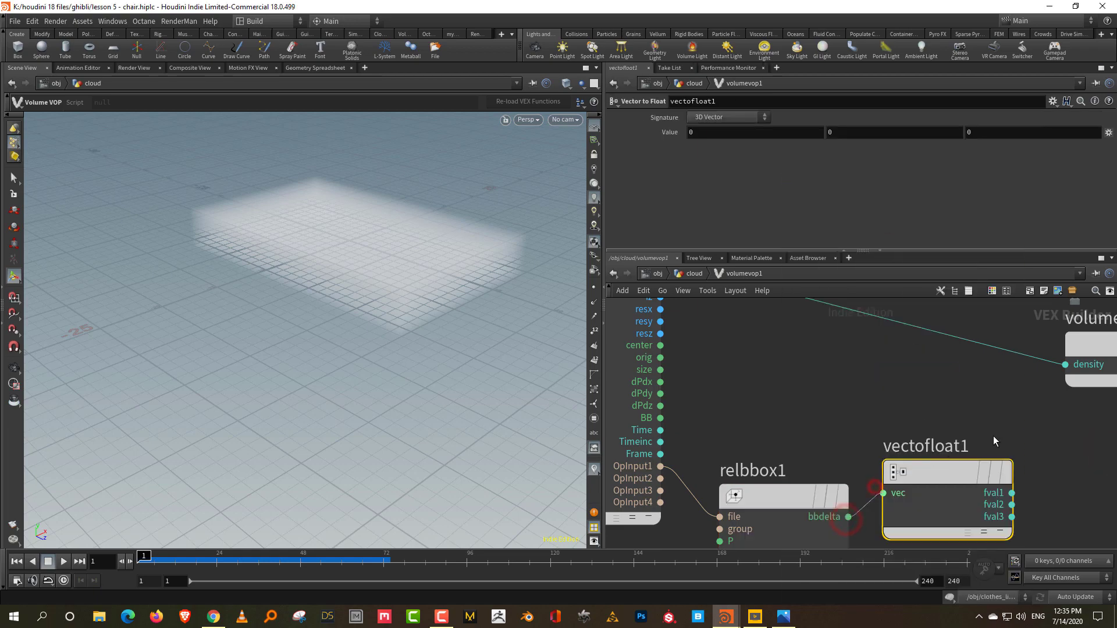
middle_click_drag(993, 435, 913, 430)
Add a Ramp Parameter beside the Vector to Float node, set its type to Spline Ramp (float), and name it x.
left_click_drag(954, 352, 1030, 332)
key("Tab")
type("ramp")
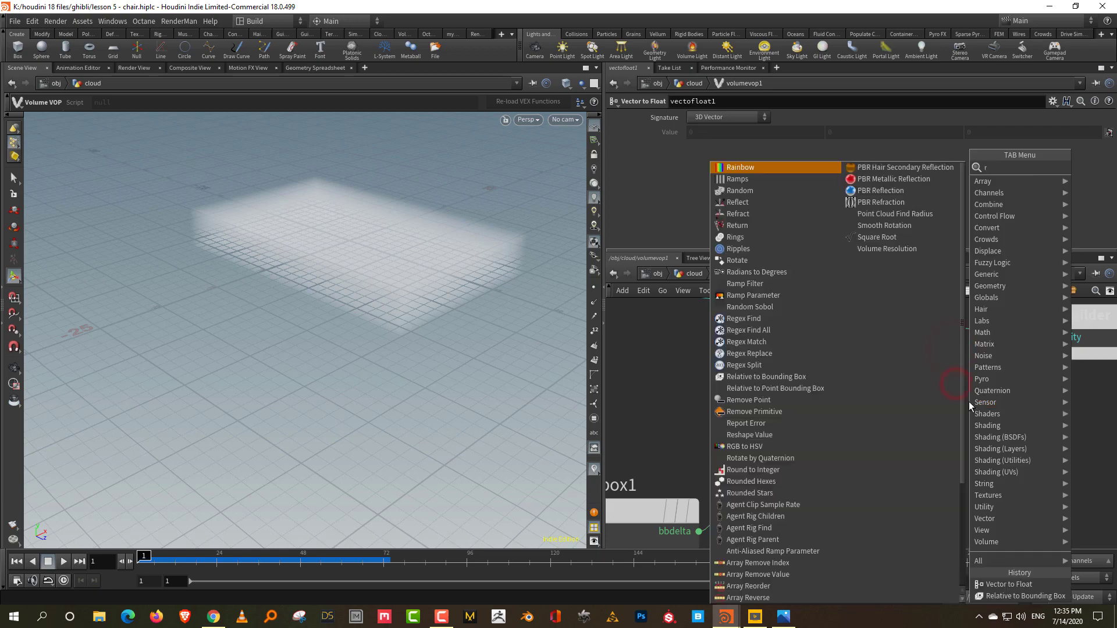
left_click(904, 191)
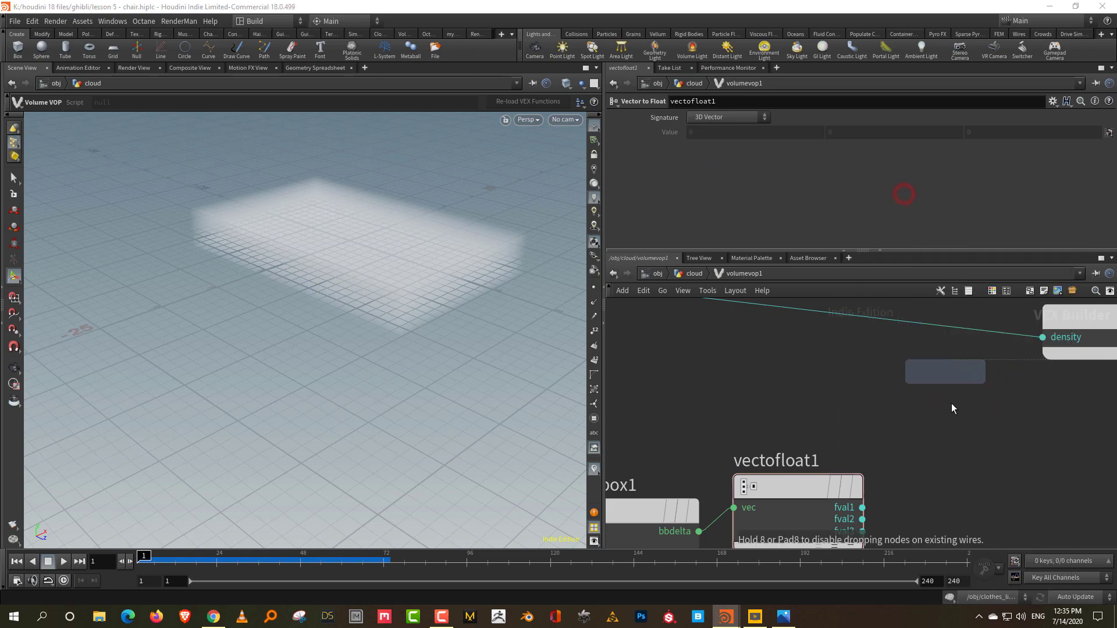
left_click(960, 407)
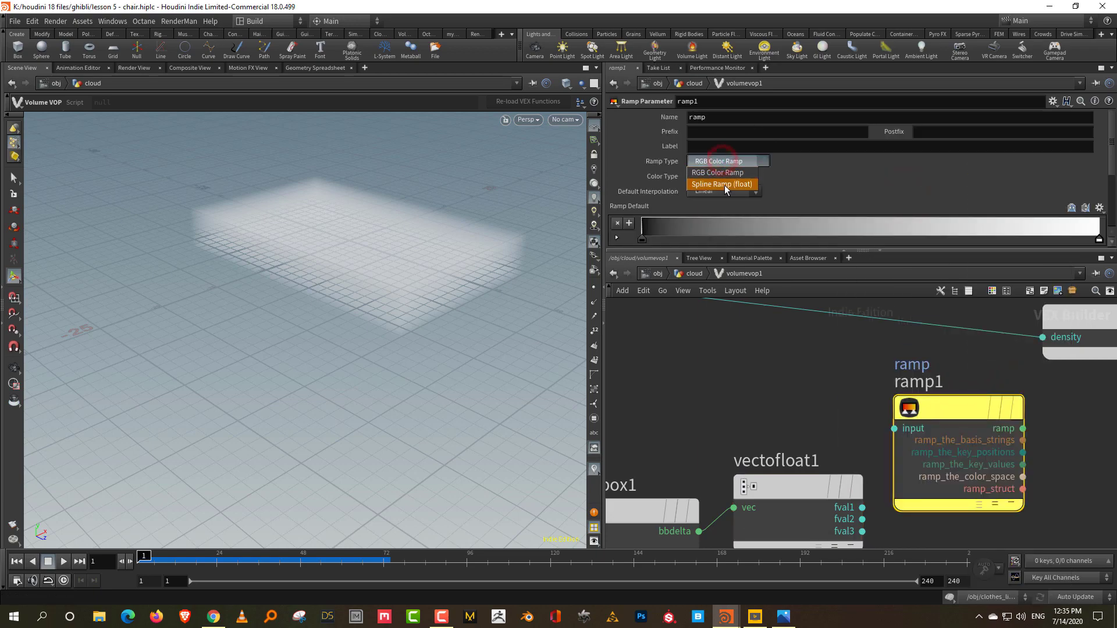
left_click(725, 185)
left_click(723, 118)
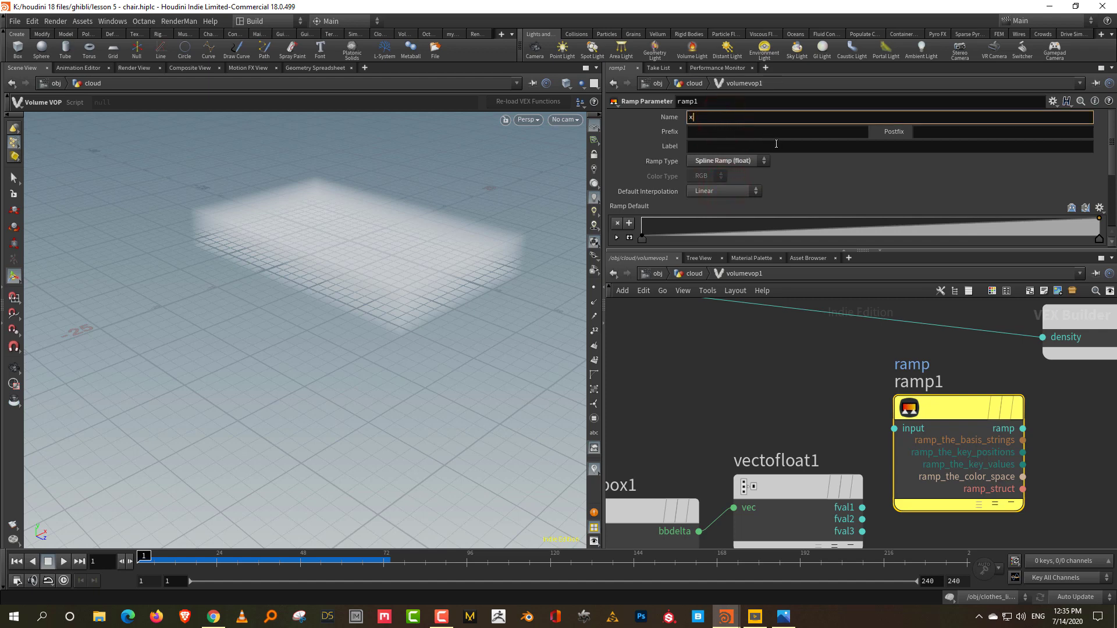
type("x")
key("Return")
Duplicate the x ramp, place the copy below it, and name the copy's parameter y.
scroll(997, 387, "down", 3)
key("ctrl+c")
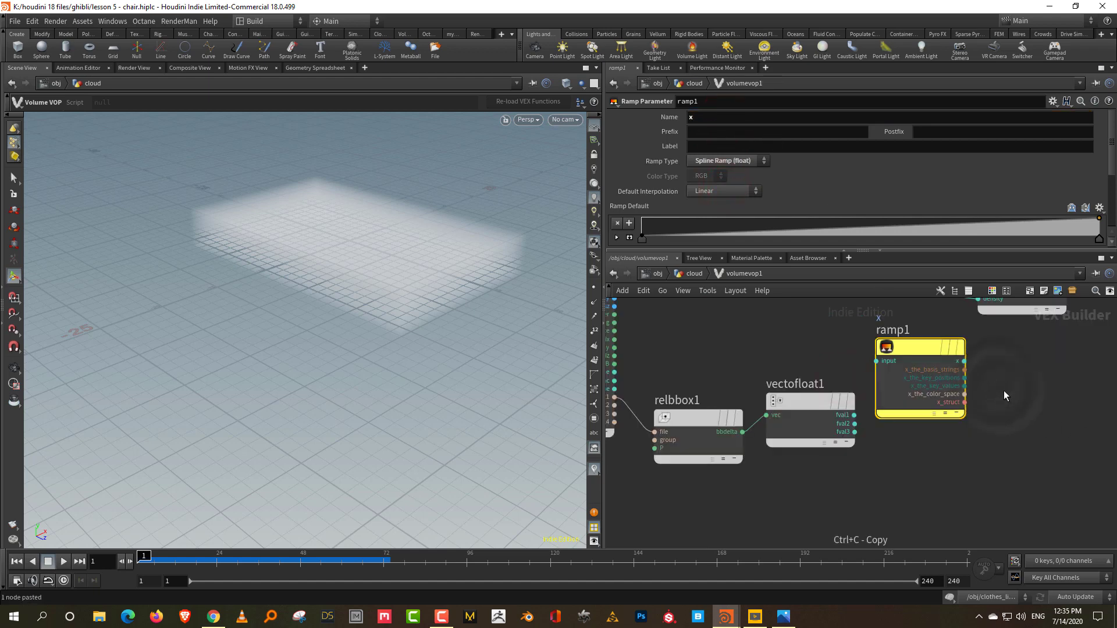
key("ctrl+v")
left_click_drag(1026, 451, 899, 550)
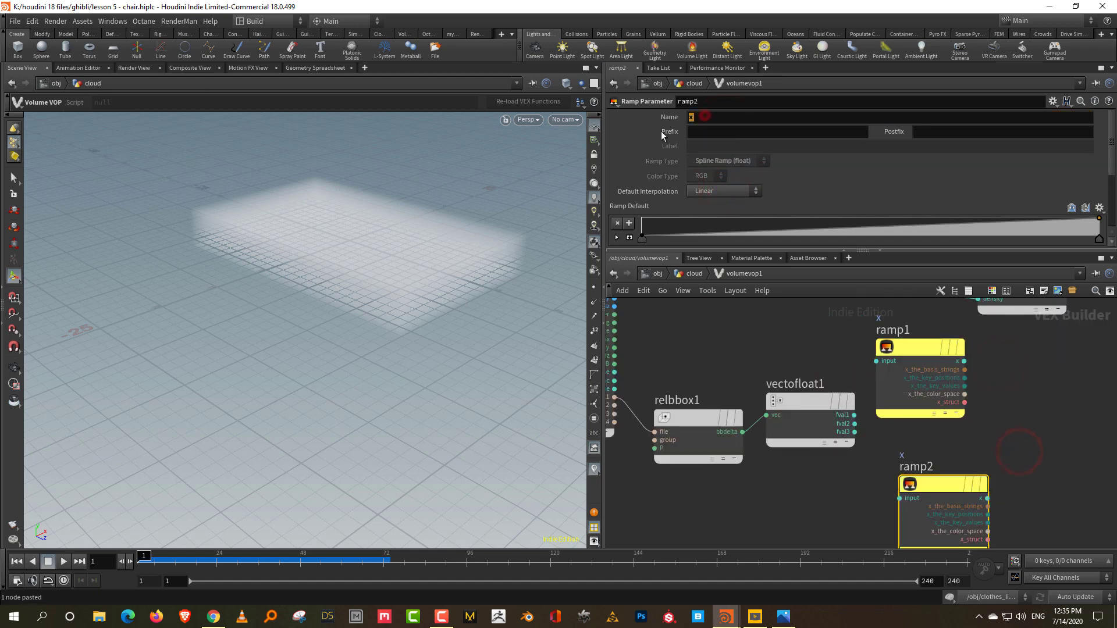
double_click(710, 116)
type("y")
key("Return")
left_click(1047, 453)
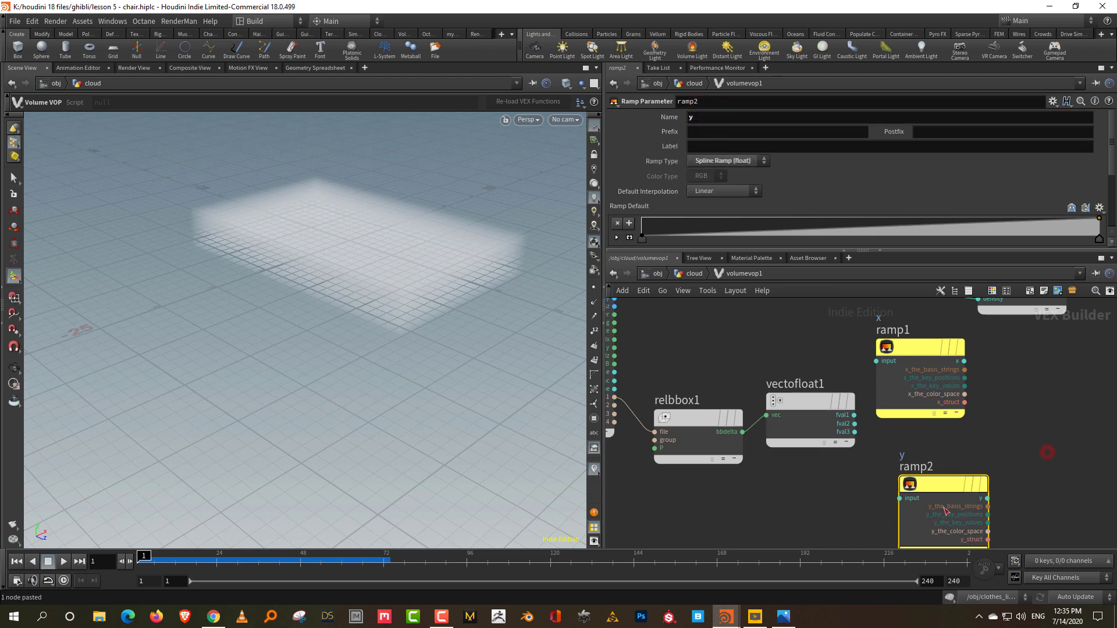
Duplicate the y ramp, place the copy below it, and name the copy's parameter z.
middle_click_drag(1004, 492, 1000, 362)
key("ctrl+c")
key("ctrl+v")
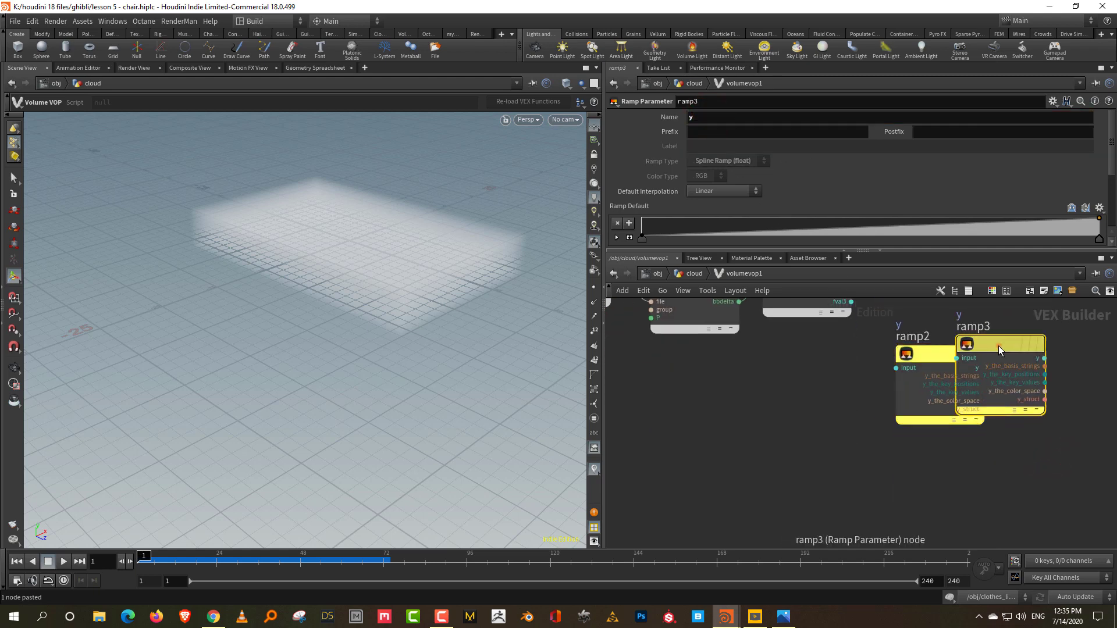
left_click_drag(999, 346, 1029, 455)
type("z")
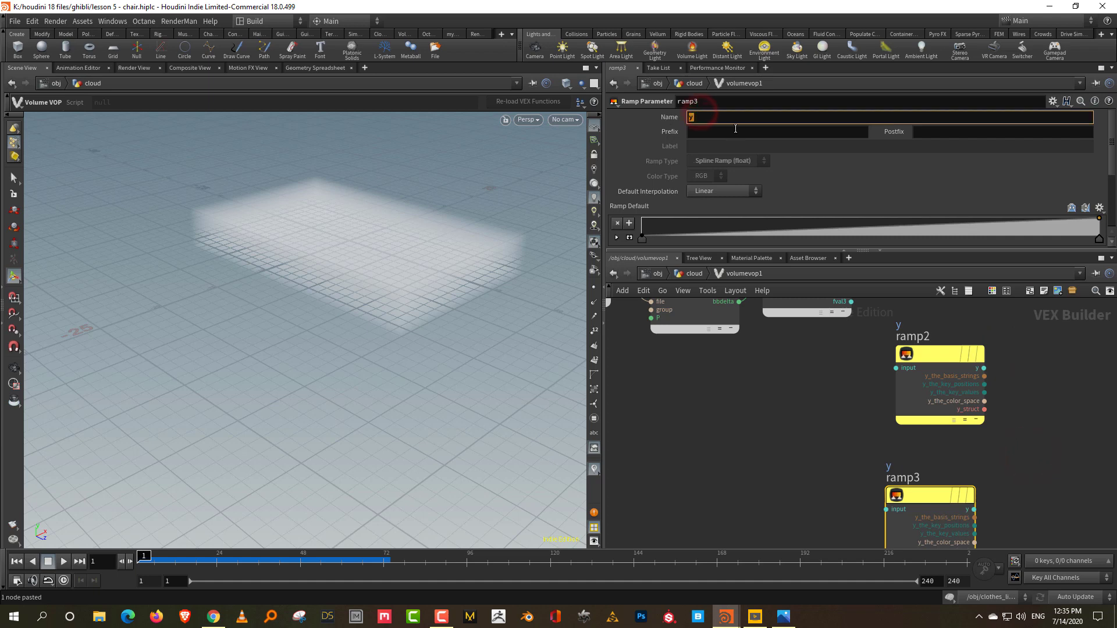
key("Return")
Wire the Vector to Float outputs fval1, fval2 and fval3 to the inputs of the x, y and z ramps respectively.
middle_click_drag(1035, 424, 997, 511)
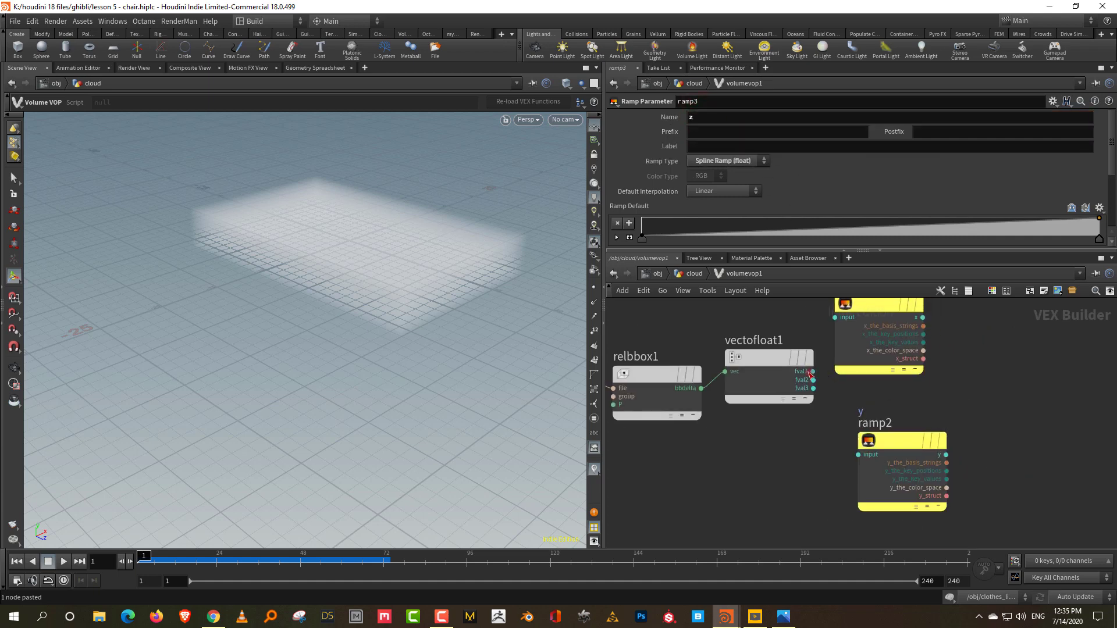
left_click(813, 371)
left_click(835, 317)
left_click(814, 380)
left_click(859, 455)
middle_click_drag(859, 454, 831, 369)
left_click(815, 333)
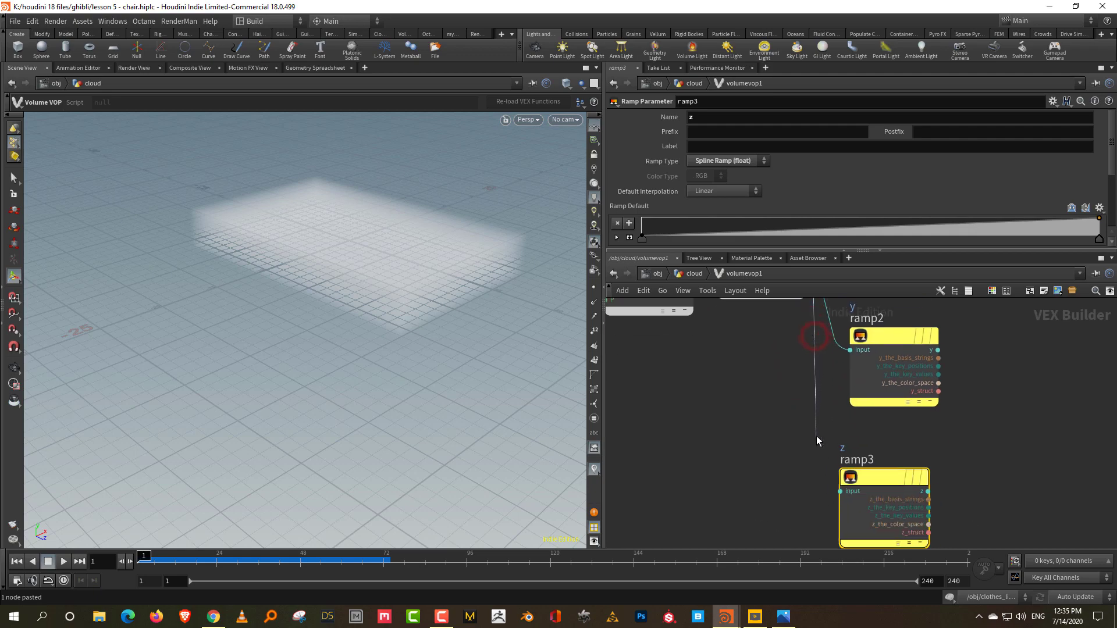
left_click(838, 496)
Insert a Multiply node on the density wire between the global parameters and the volume output.
middle_click_drag(741, 526, 863, 356)
left_click_drag(864, 356, 1031, 356)
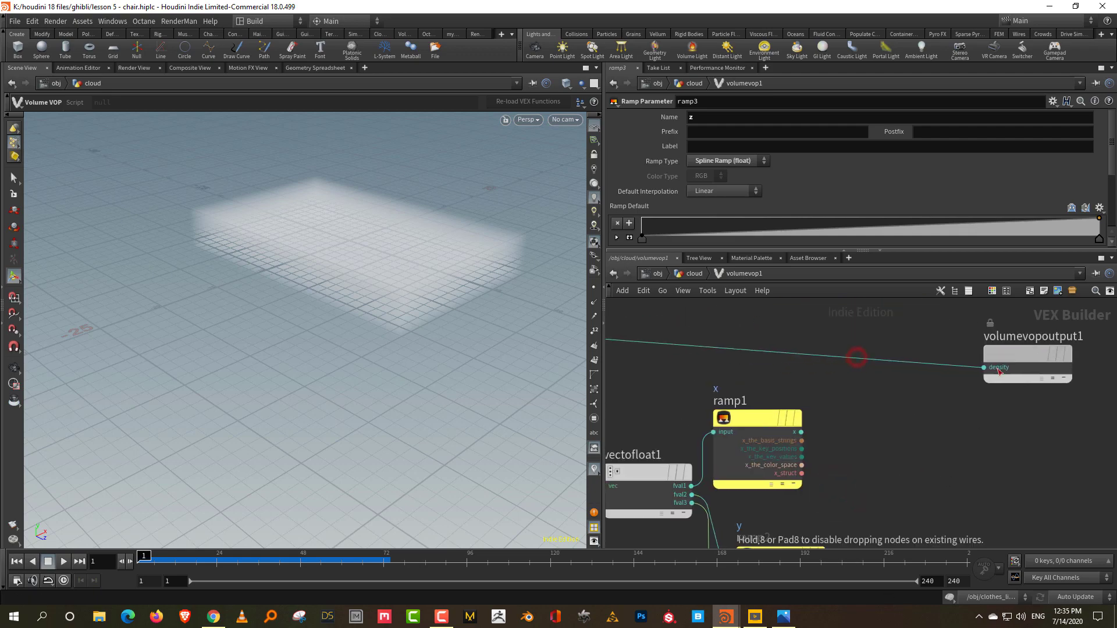
left_click(938, 436)
key("Tab")
type("mul")
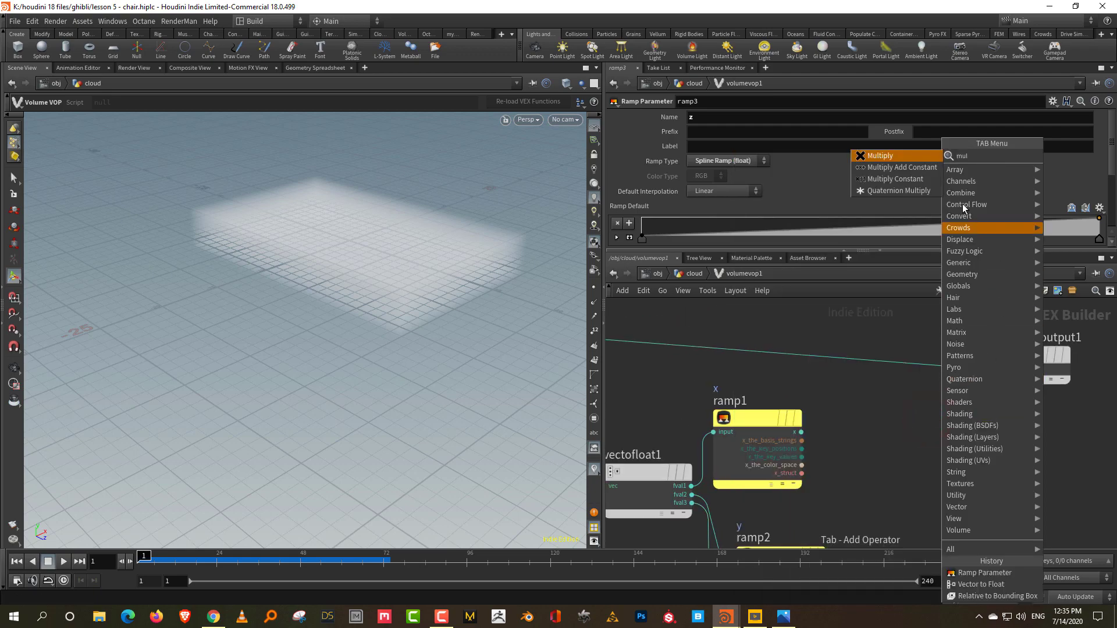
left_click(902, 155)
left_click(912, 365)
Connect the x, y and z ramp outputs to the Multiply node's second, third and fourth inputs.
middle_click_drag(850, 455, 878, 373)
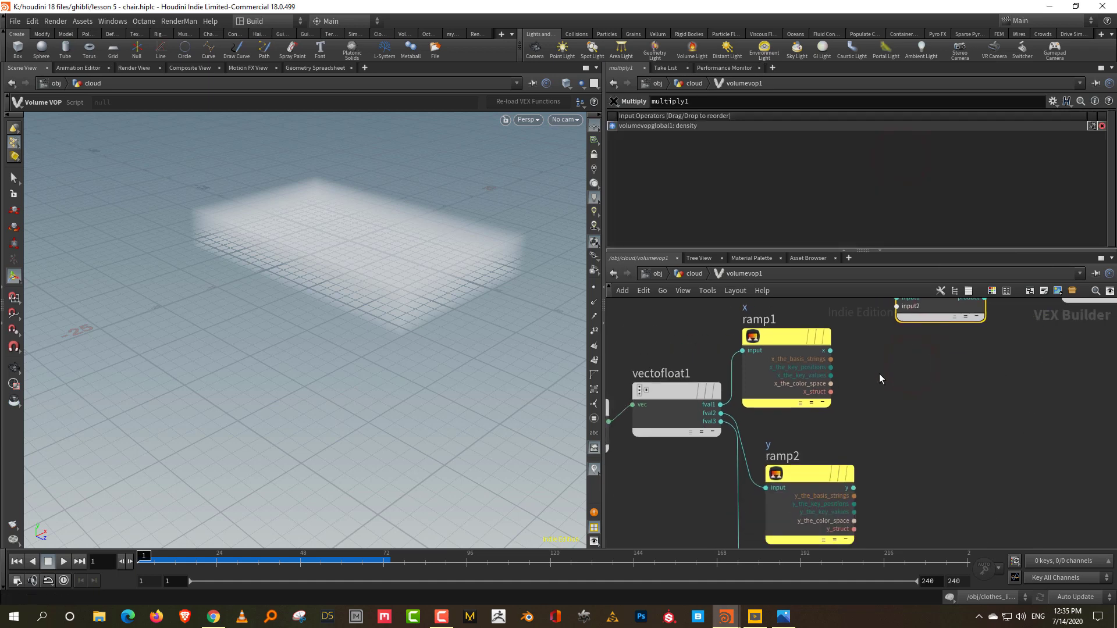
left_click(831, 351)
left_click(897, 306)
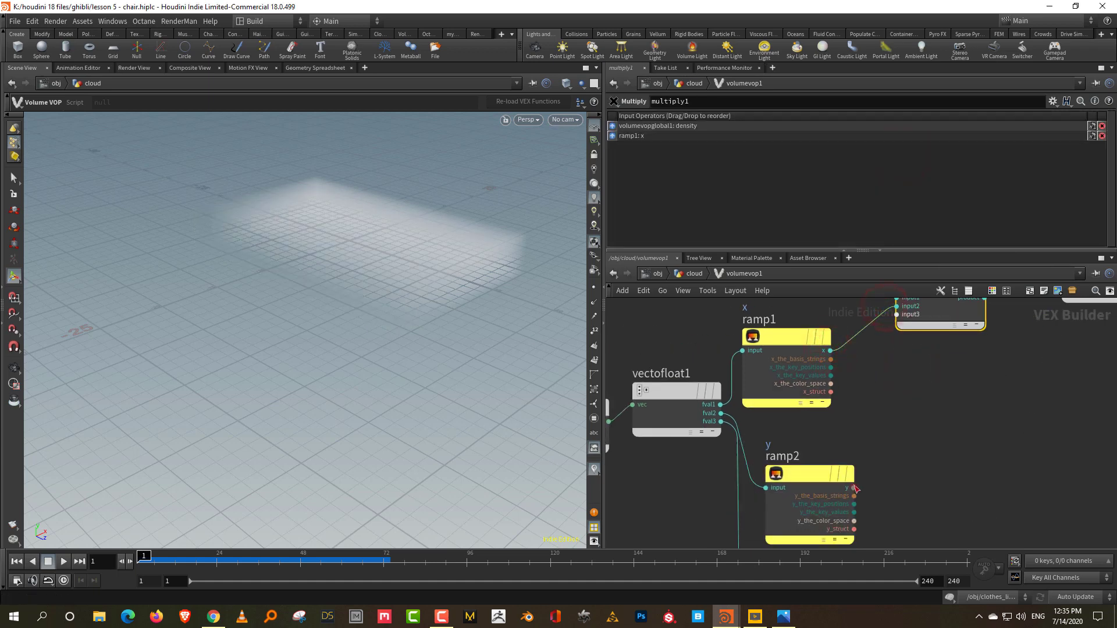
left_click(854, 488)
left_click(897, 314)
scroll(856, 461, "down", 3)
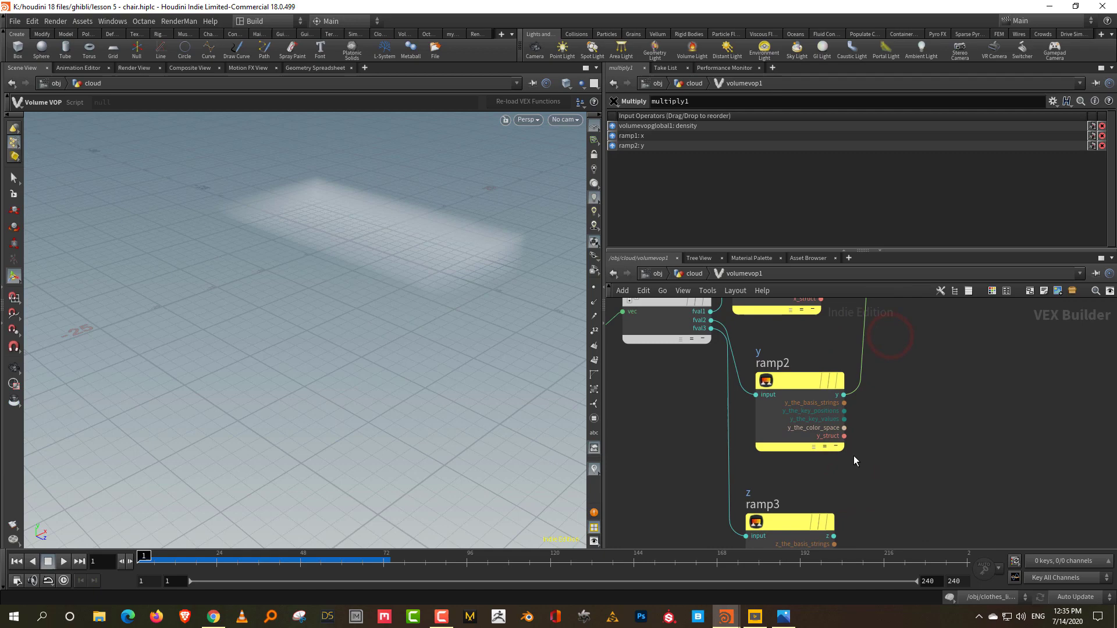
left_click(837, 537)
scroll(891, 465, "up", 5)
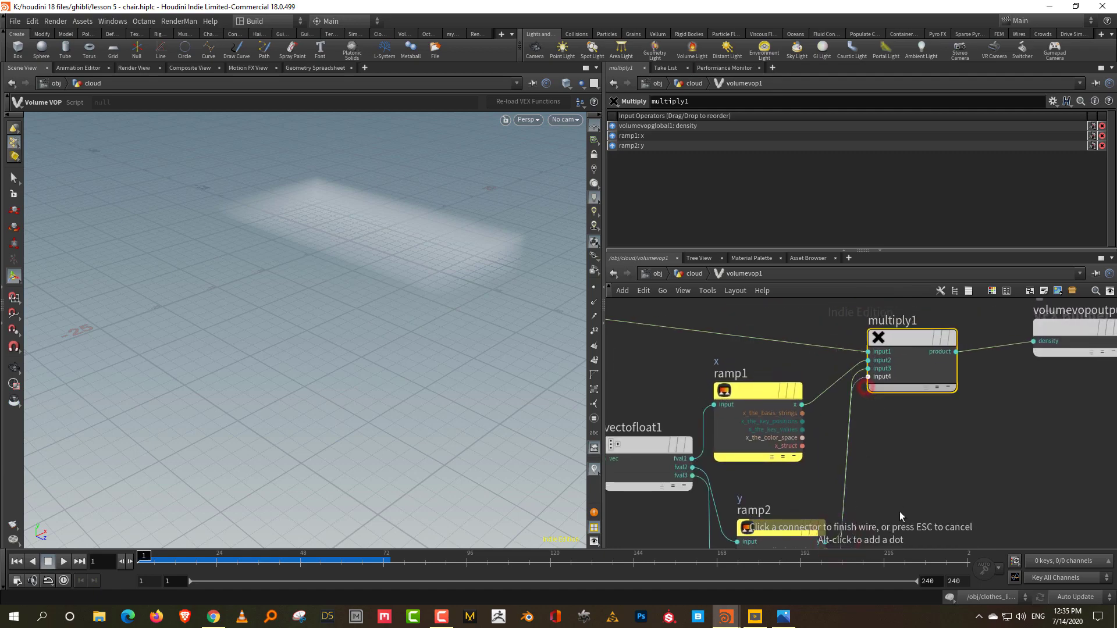
left_click(867, 377)
key("Escape")
Return to the cloud network and flatten the Volume VOP's x and z ramps by raising their first points to value 1.
left_click_drag(439, 242, 659, 267)
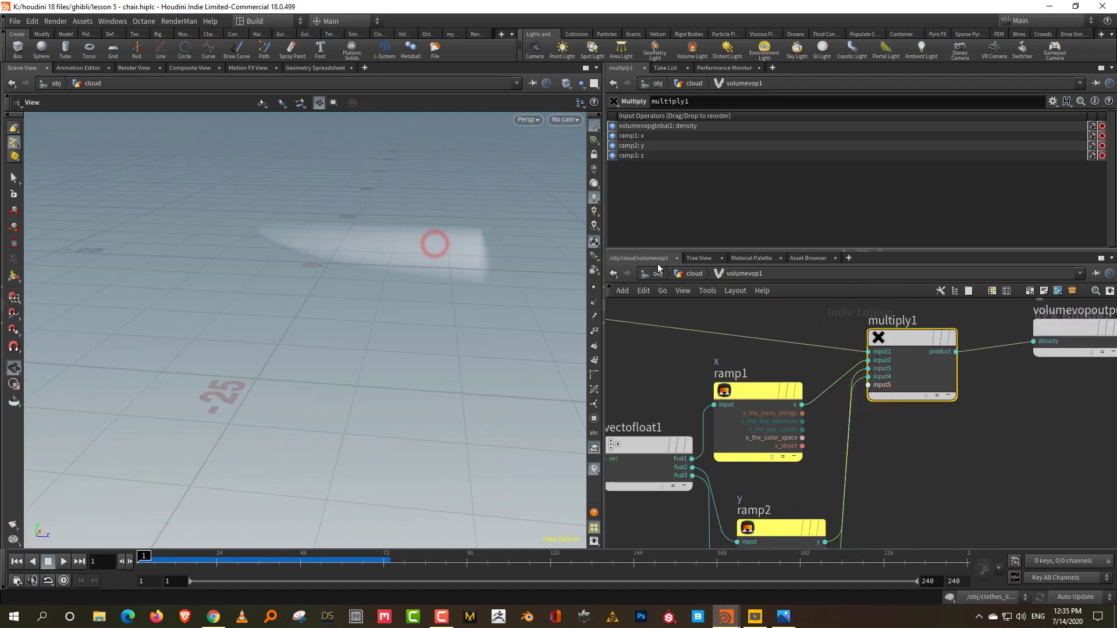
left_click(686, 274)
left_click_drag(1030, 250, 1037, 323)
scroll(644, 165, "down", 5)
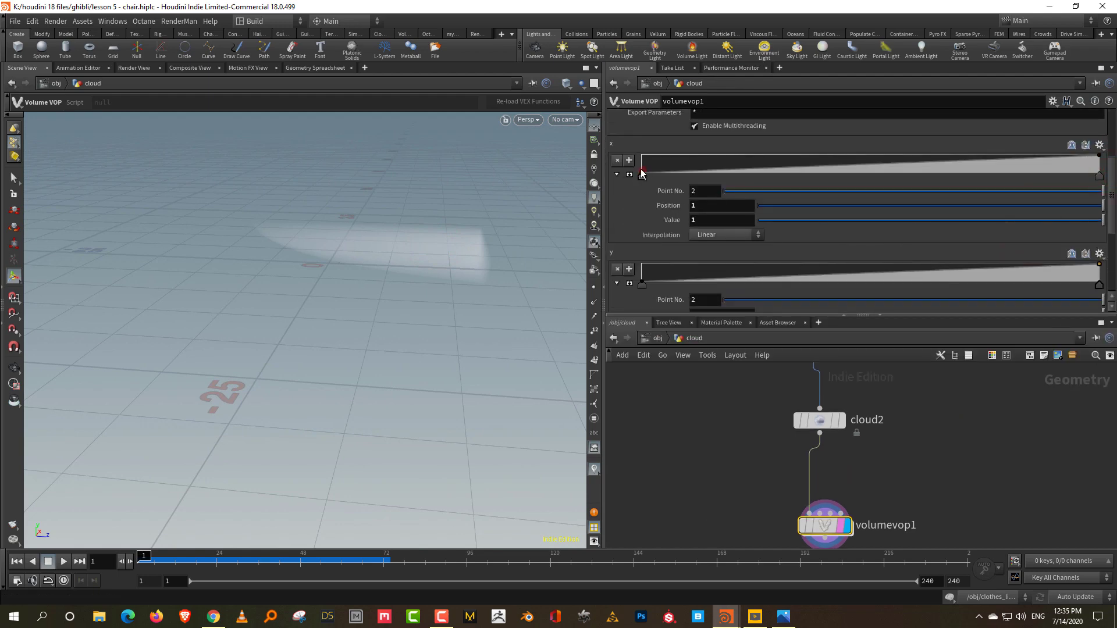
left_click_drag(643, 173, 638, 149)
scroll(967, 275, "down", 3)
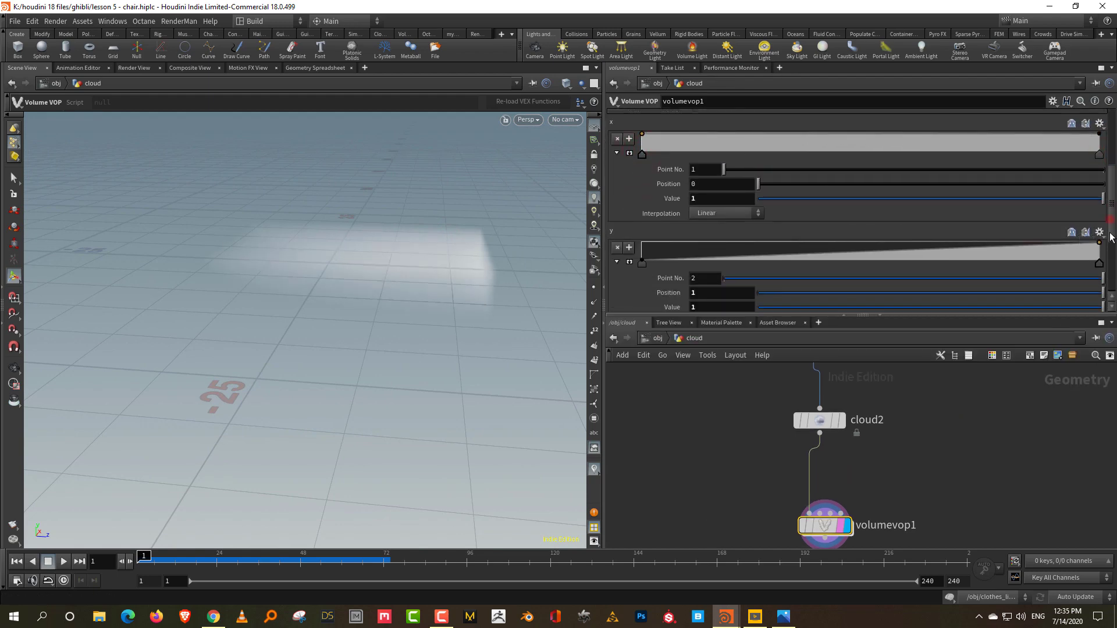
left_click_drag(644, 303, 640, 277)
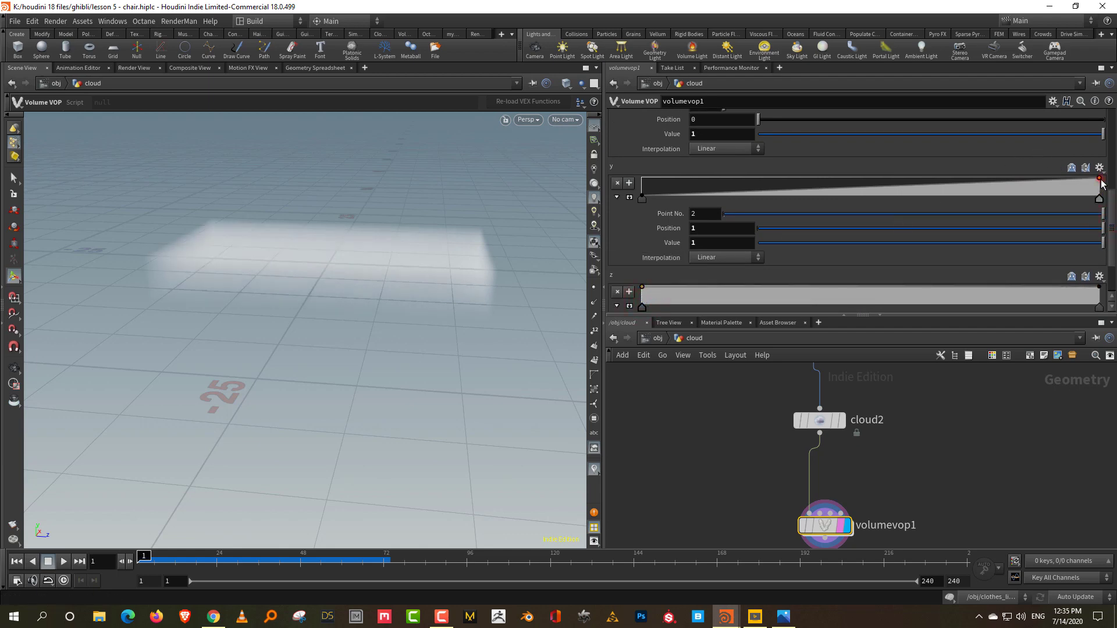
Reverse the y ramp with value 1 at its first point and 0 at its last, keeping only those two points.
left_click_drag(1101, 181, 1106, 201)
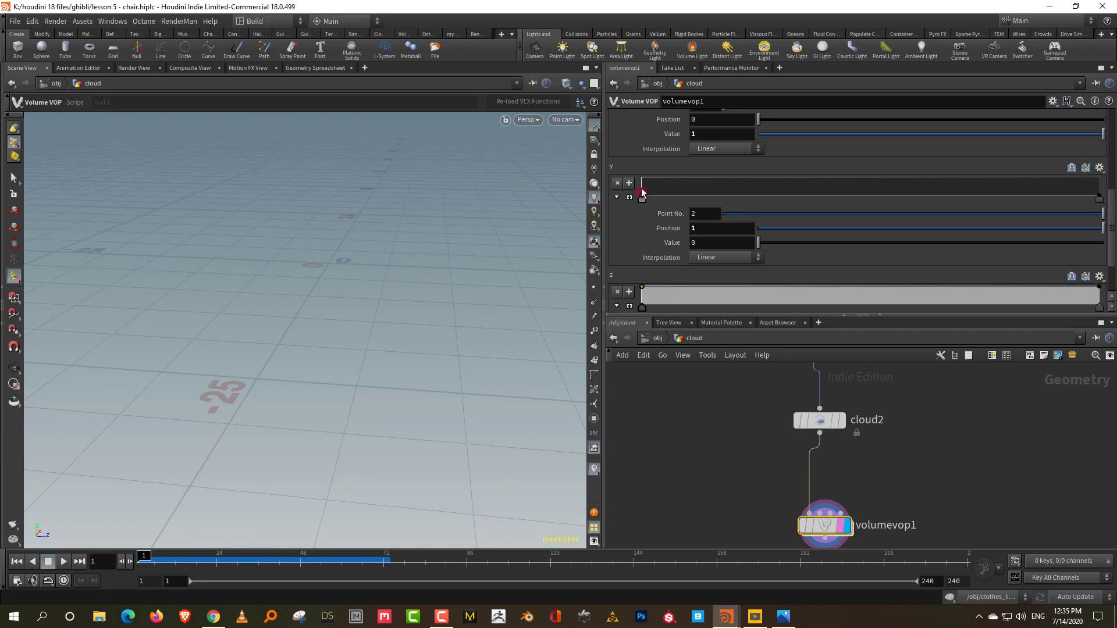
left_click_drag(641, 192, 641, 173)
key("Escape")
left_click_drag(488, 282, 432, 269)
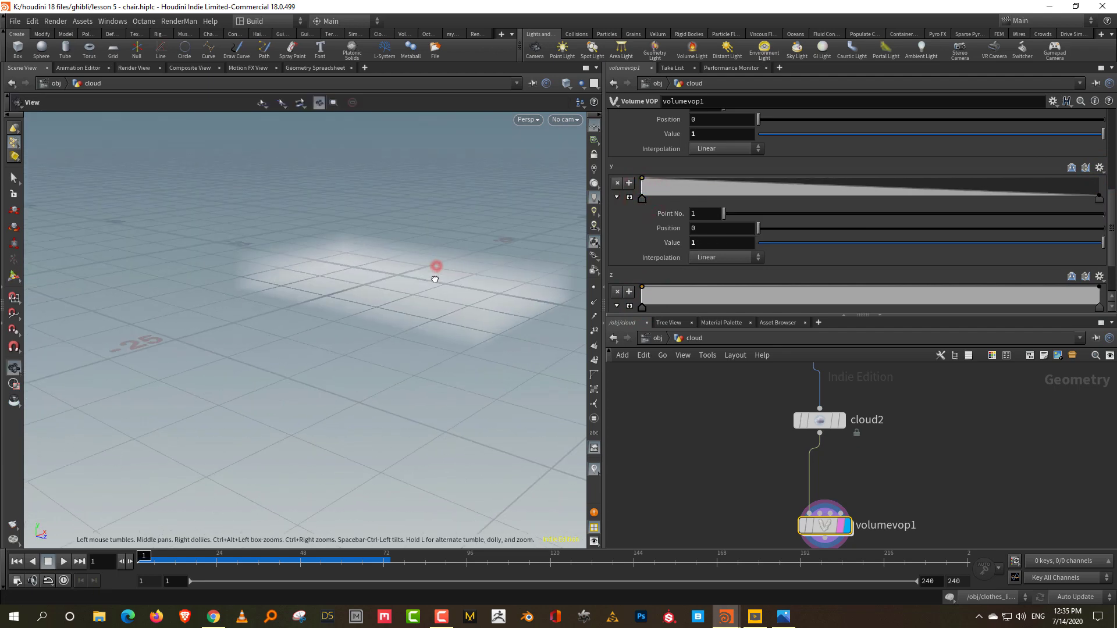
key("Escape")
left_click_drag(929, 191, 930, 204)
key("Delete")
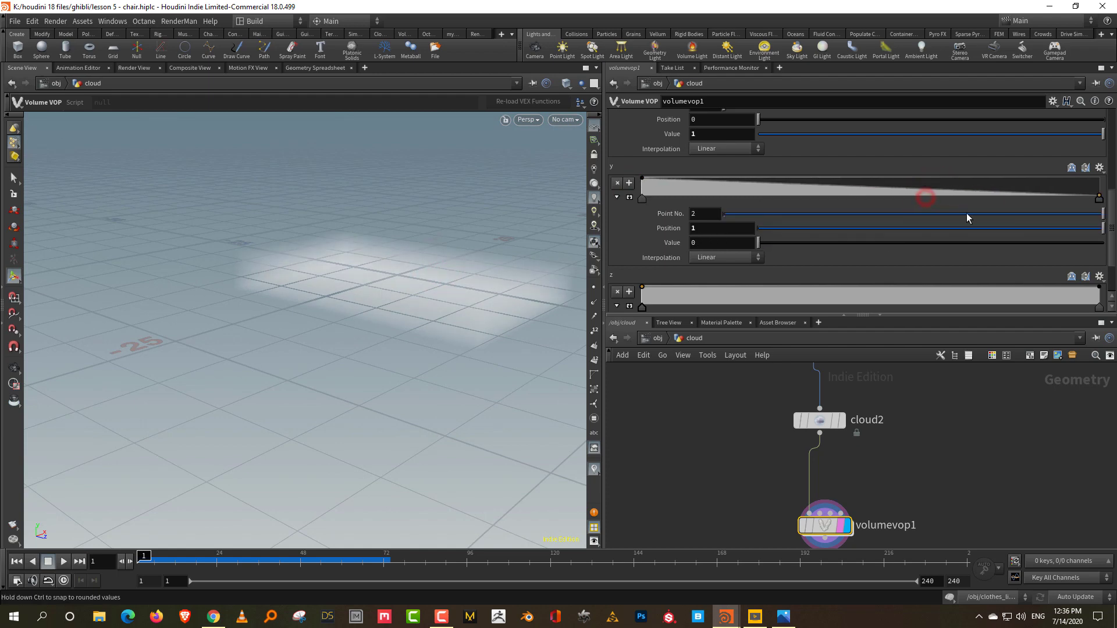
Shape the z ramp into a plateau with both ends at 0 and two inner points at 1, the first at position about 0.2.
scroll(1114, 196, "up", 2)
mouse_move(457, 336)
left_mouse_down()
mouse_move(519, 331)
mouse_move(457, 336)
left_mouse_up()
left_click_drag(1109, 224, 1099, 258)
left_click(706, 239)
left_click(1048, 238)
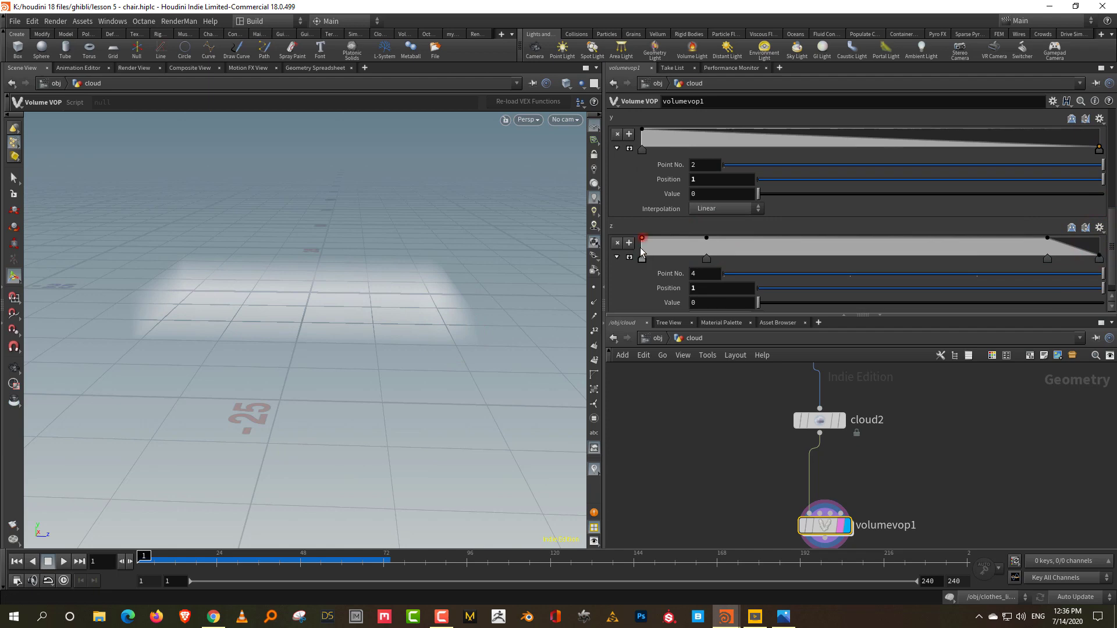
left_click_drag(641, 239, 642, 269)
left_click_drag(706, 259, 733, 256)
left_click(695, 251)
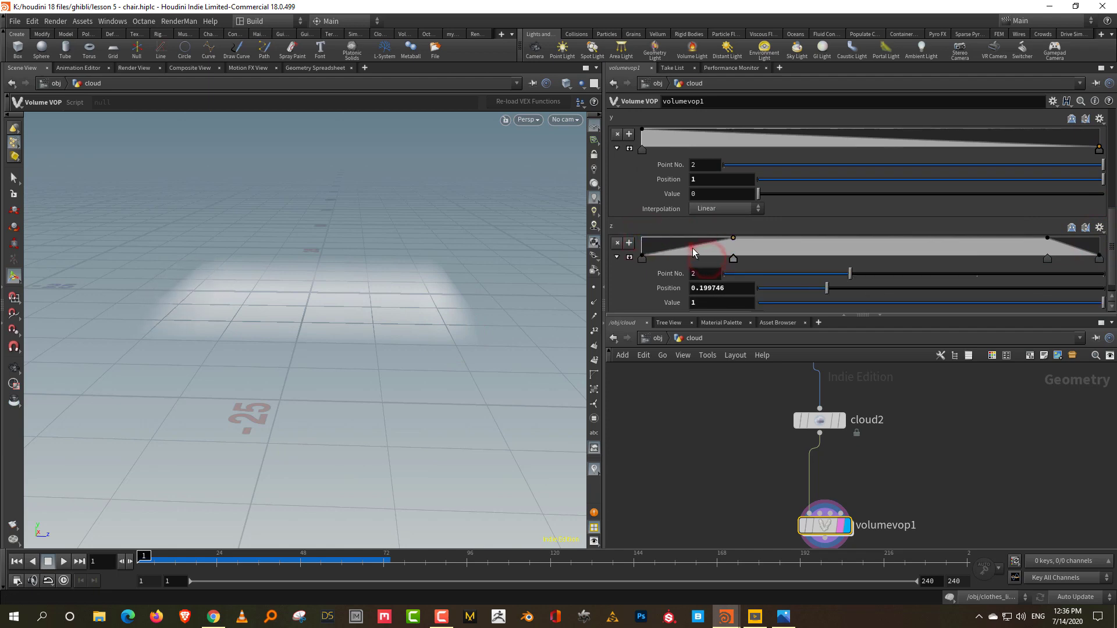
Add a falloff point on each slope of the z ramp, one at position about 0.92 and value about 0.37, and hide the viewport's reference grid.
left_click(1062, 251)
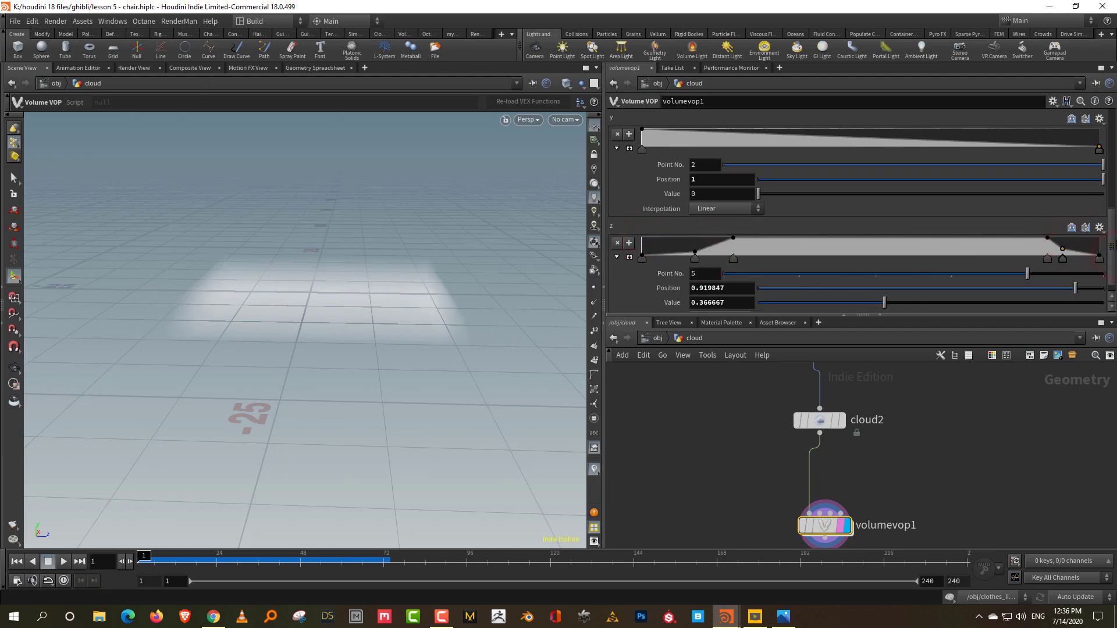
scroll(1109, 250, "up", 5)
key("Escape")
left_click_drag(469, 331, 391, 369)
key("Return")
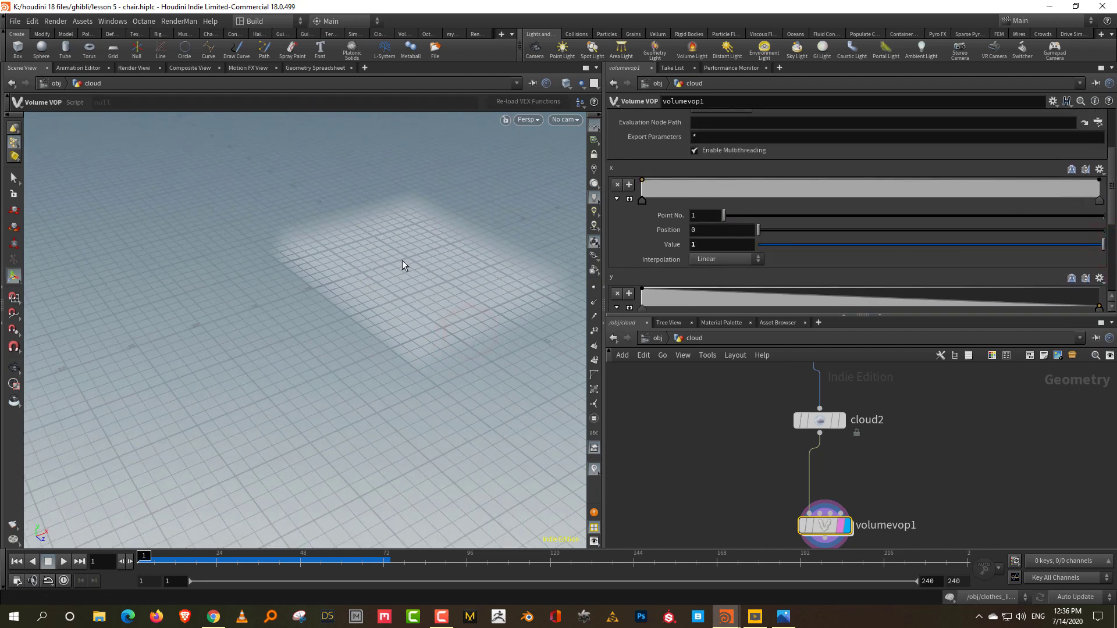
left_click(590, 126)
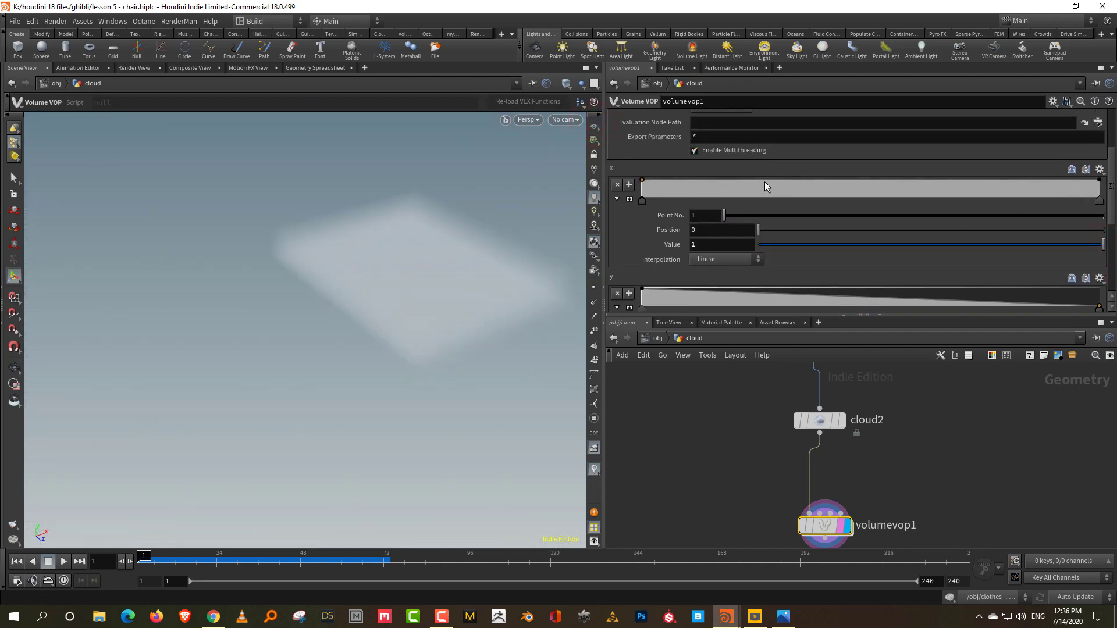
Lower the x ramp's first point to value 0 so the density rises linearly along x.
left_click_drag(643, 184, 644, 203)
key("Escape")
mouse_move(531, 303)
left_mouse_down()
mouse_move(424, 311)
mouse_move(441, 295)
mouse_move(518, 292)
mouse_move(494, 312)
mouse_move(414, 332)
mouse_move(532, 305)
left_mouse_up()
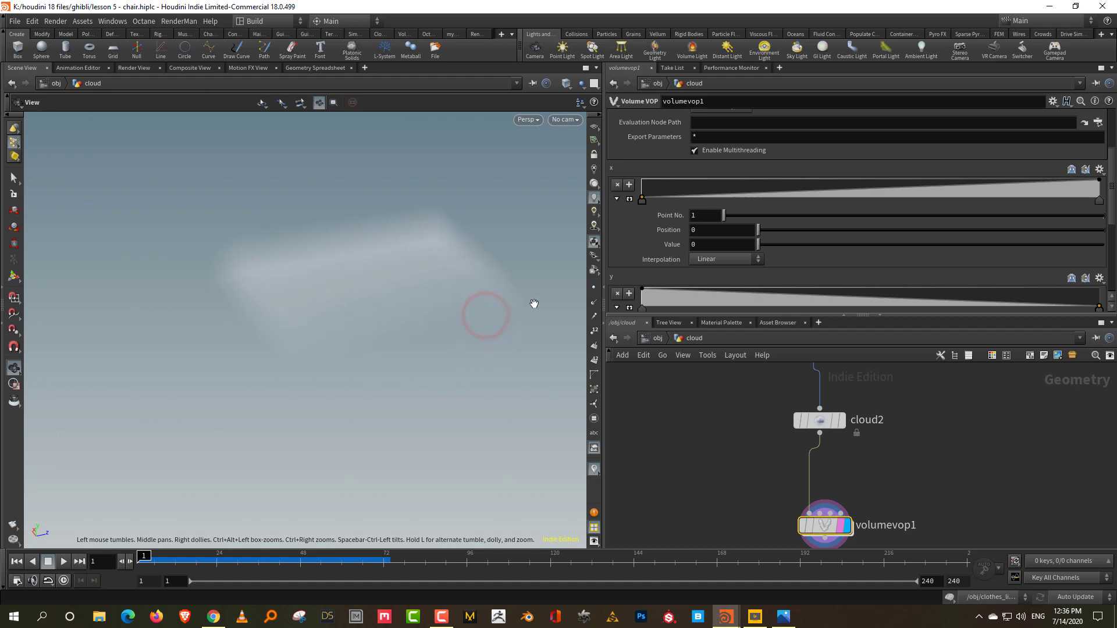
key("Return")
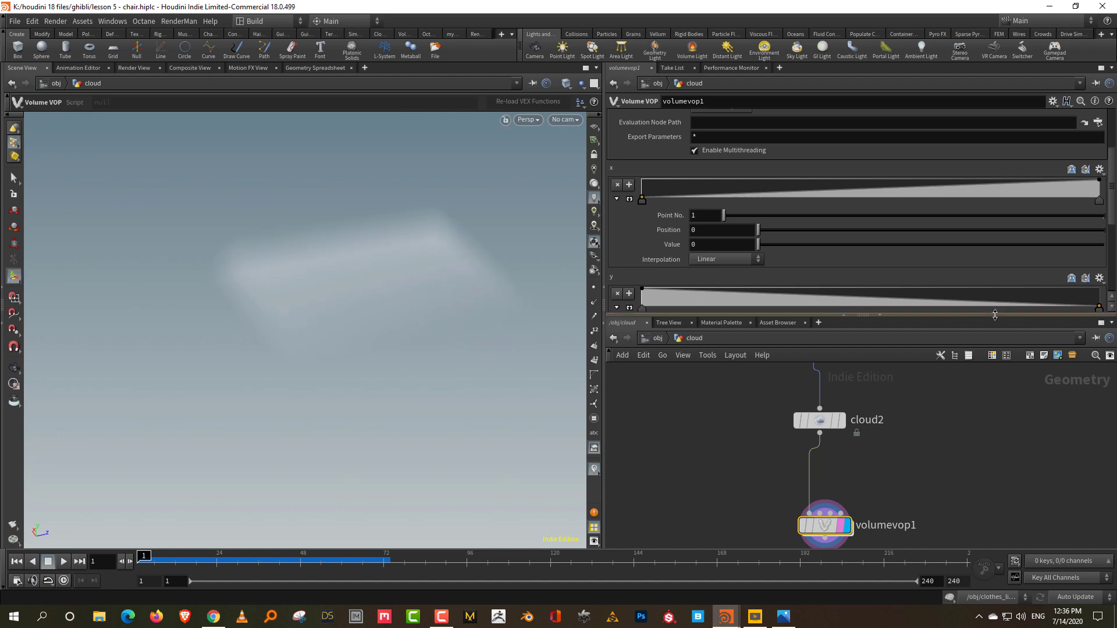
Add a Cloud Noise node after the Volume VOP, connect the VOP's output to its first input and display it.
left_click_drag(996, 316, 995, 245)
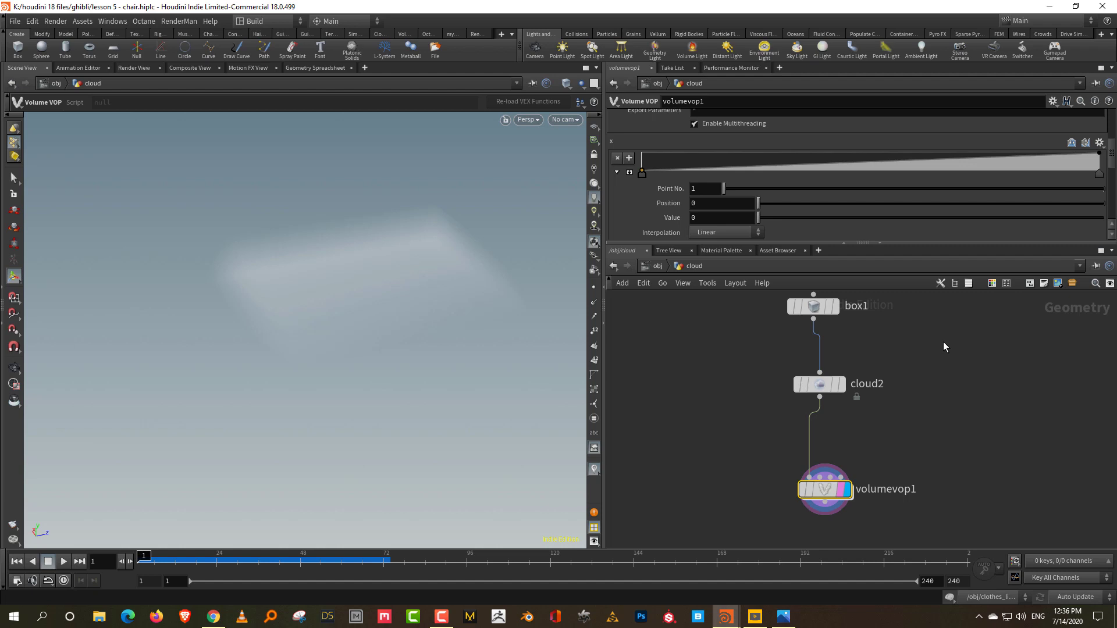
scroll(941, 431, "down", 3)
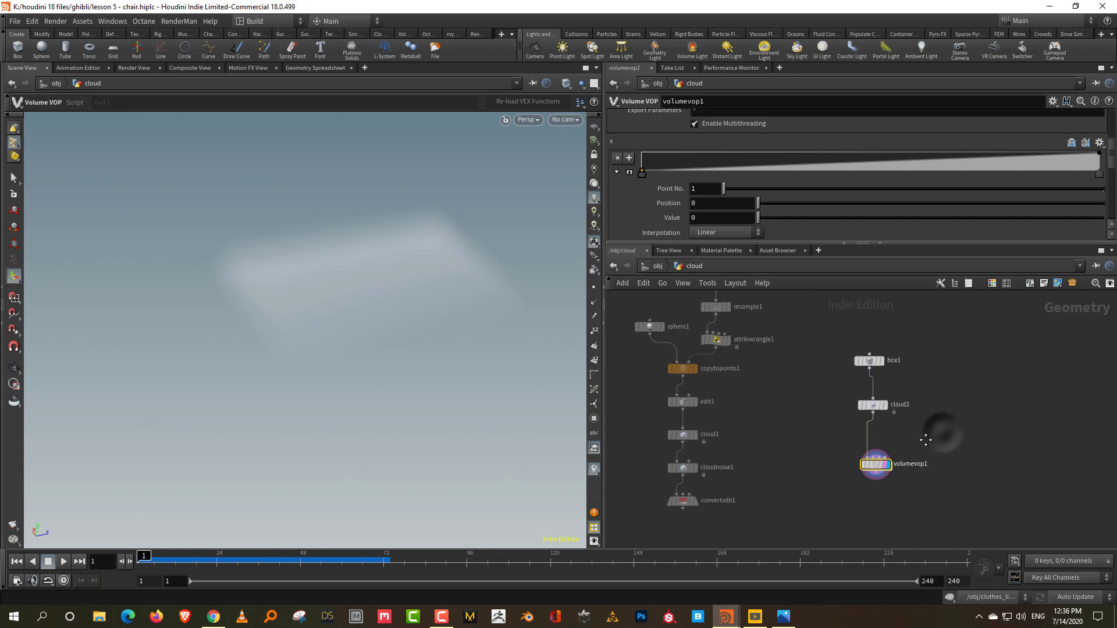
key("Tab")
mouse_move(856, 459)
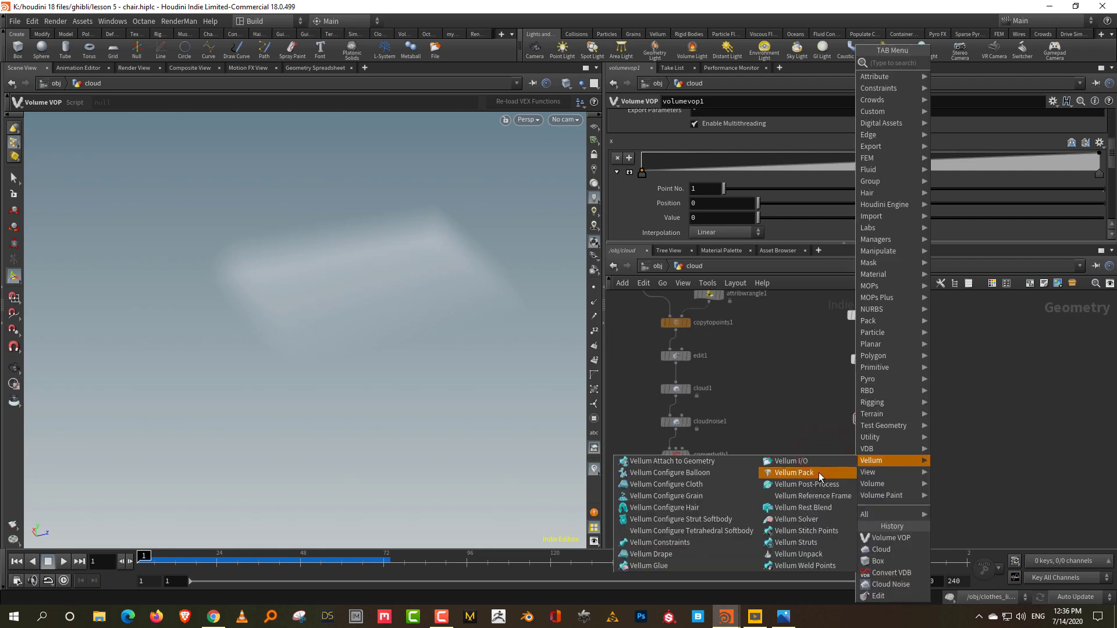
type("cloudnoi")
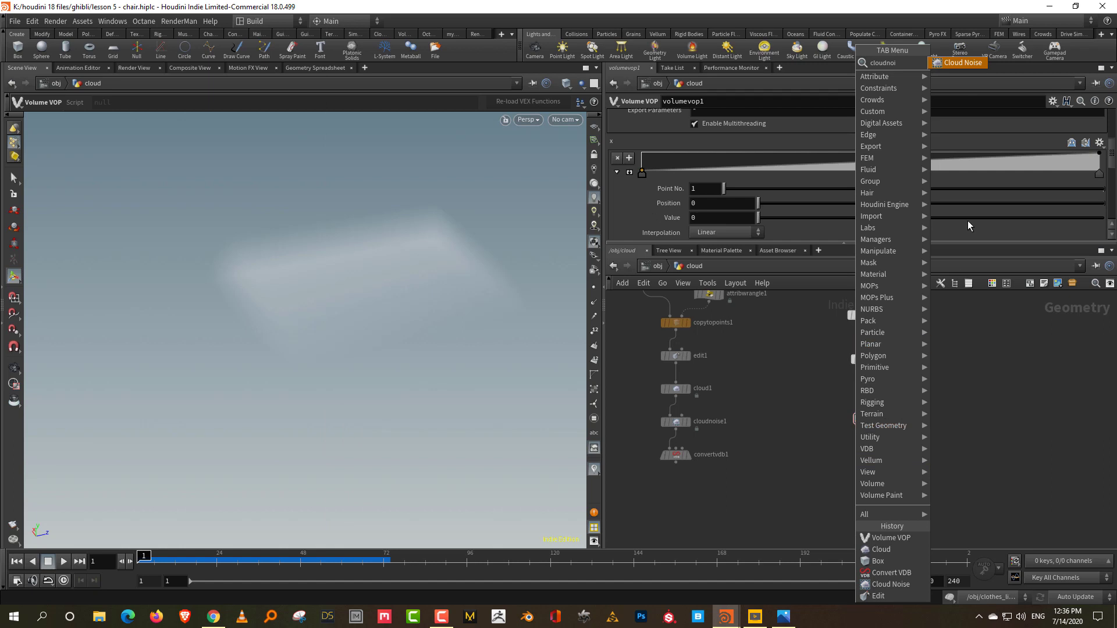
left_click(981, 62)
scroll(856, 495, "up", 2)
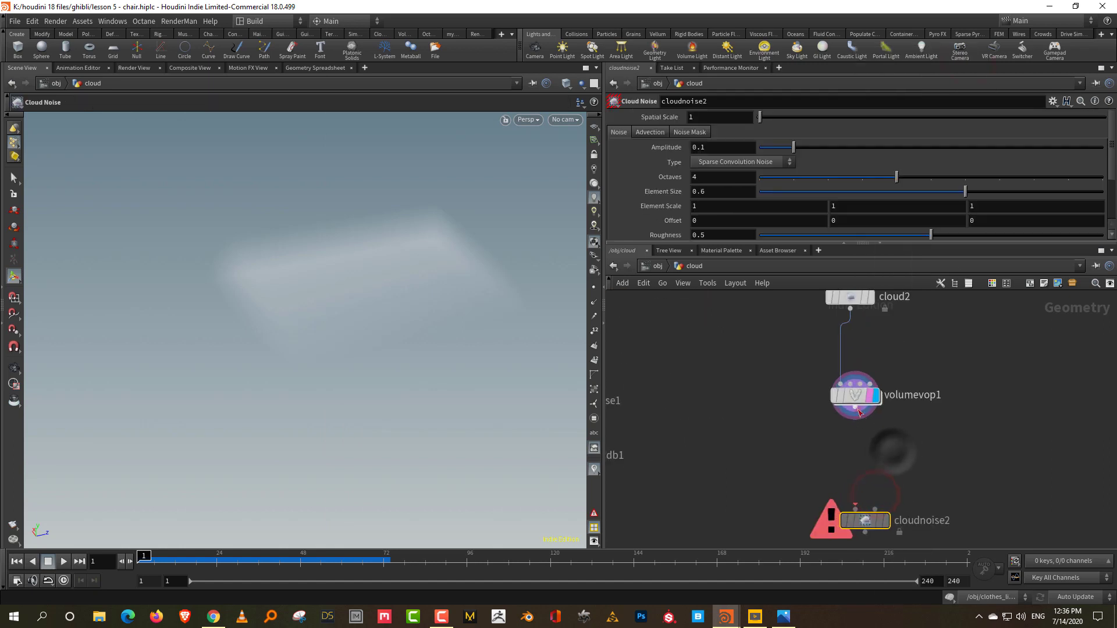
left_click(854, 460)
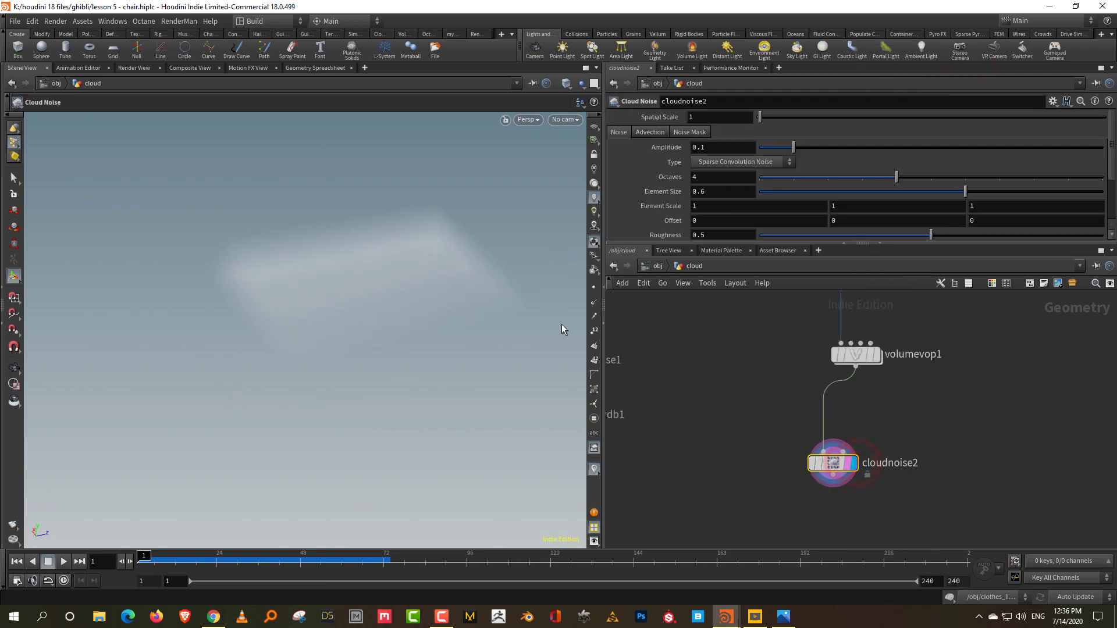
left_click_drag(436, 215, 460, 237)
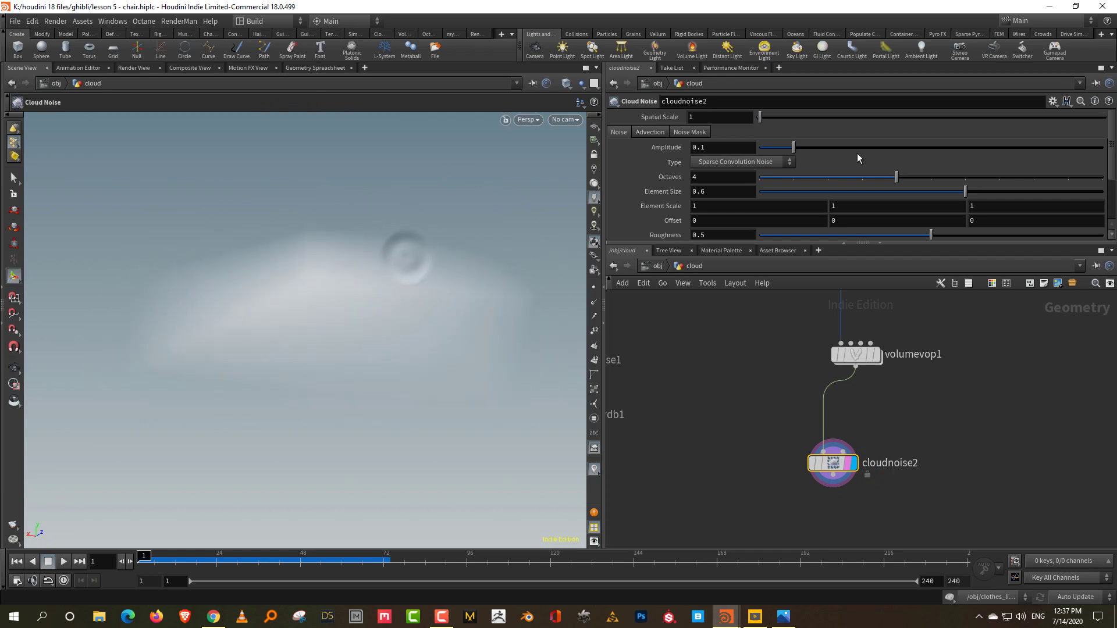
Set the new Cloud Noise node's amplitude to about 0.44 and its element size to 3.
left_click(1007, 148)
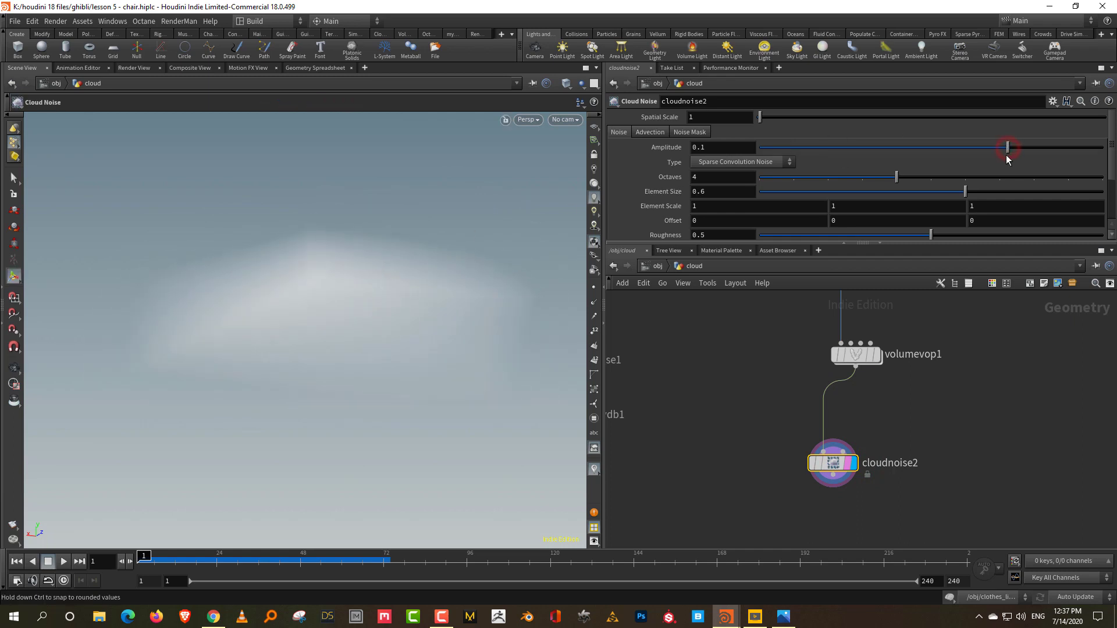
left_click(909, 148)
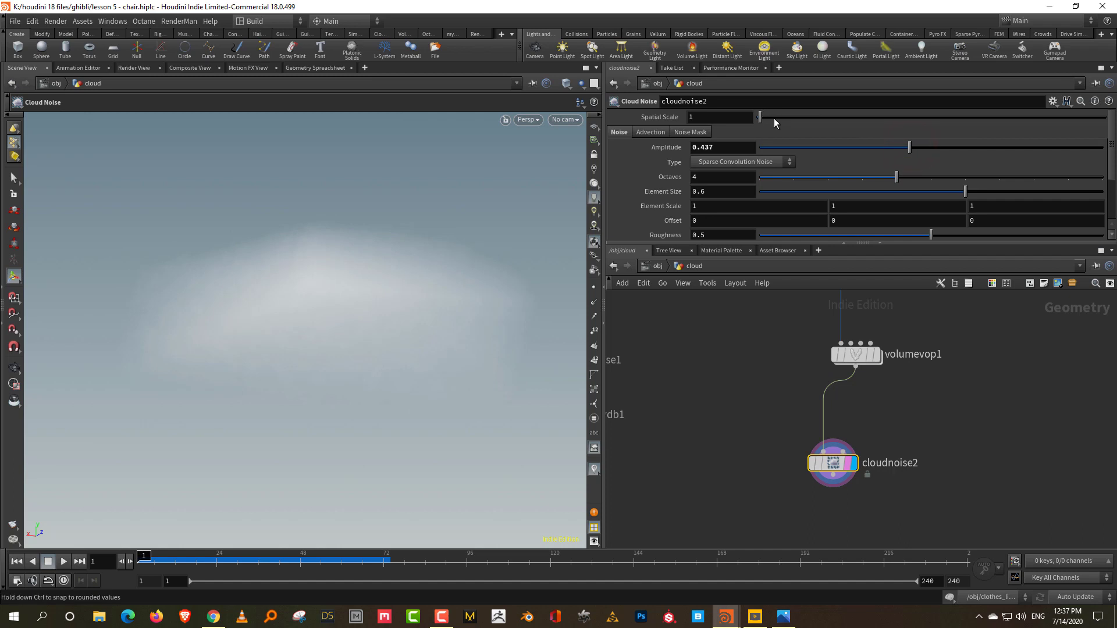
left_click(716, 188)
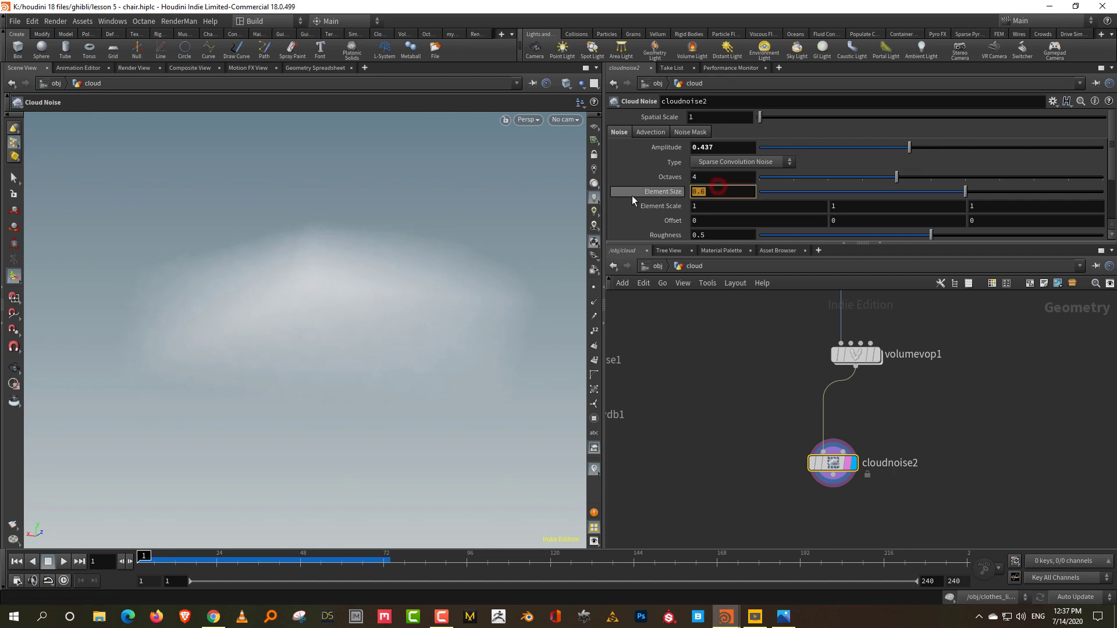
type("3")
key("Return")
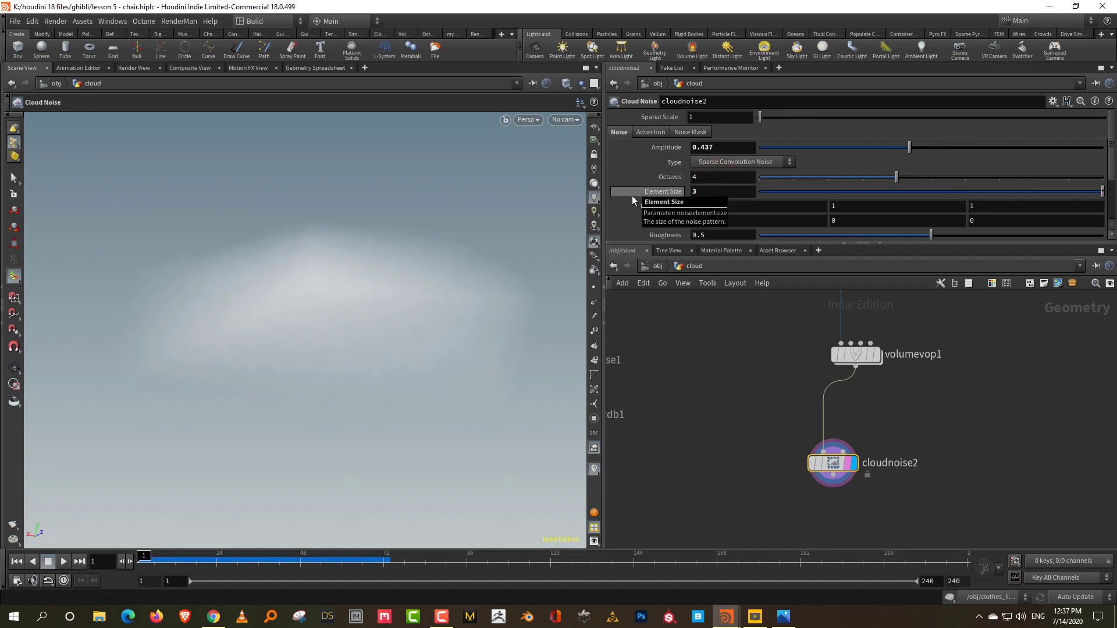
key("Escape")
left_click_drag(449, 279, 386, 279)
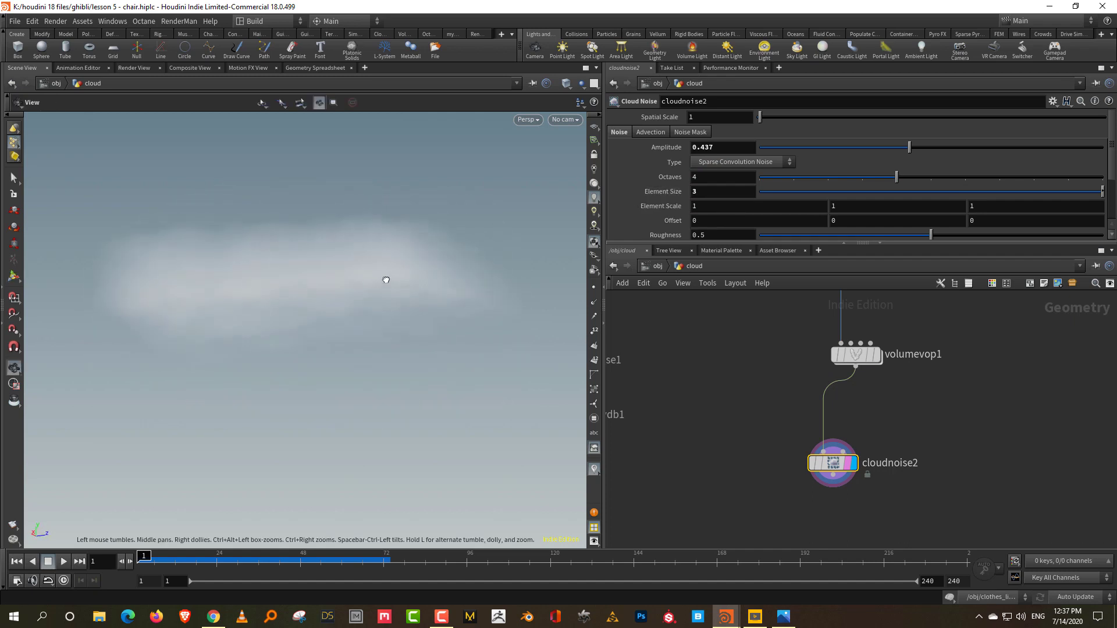
Change the Cloud Noise type to Original Perlin Noise.
left_click(748, 166)
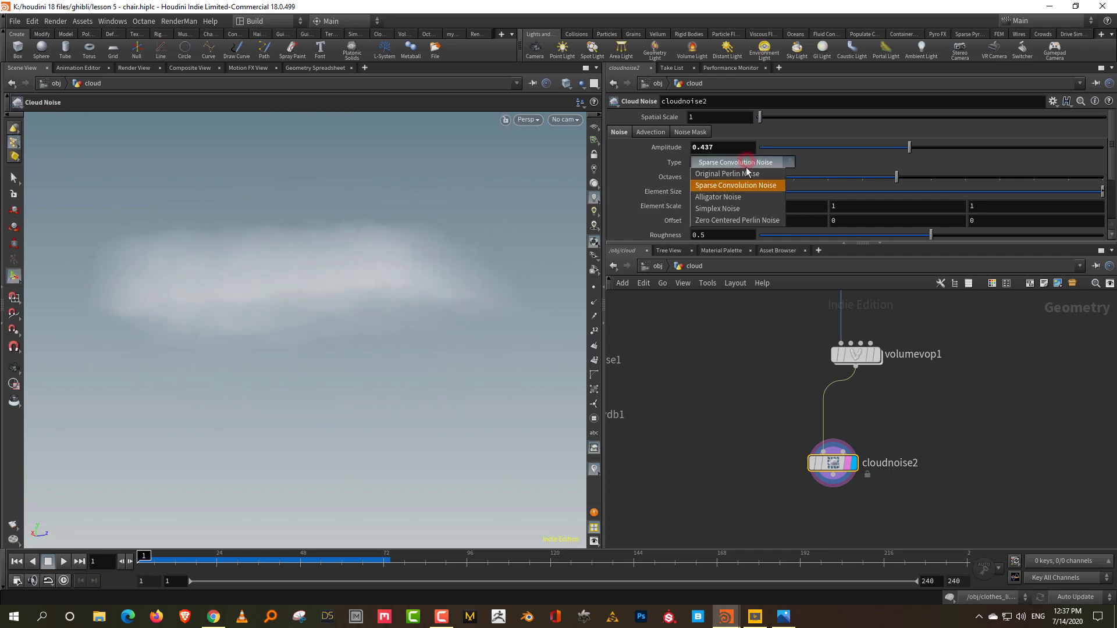
left_click(750, 176)
left_click(444, 280)
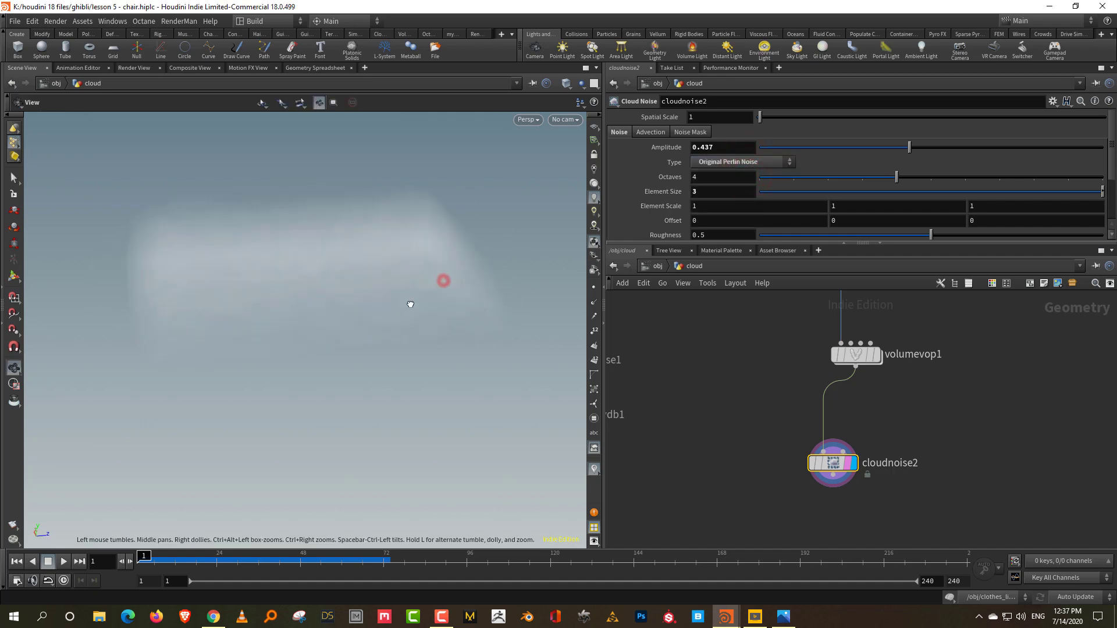
Raise the Cloud Noise roughness to about 0.69 and its amplitude to about 0.7.
left_click(824, 236)
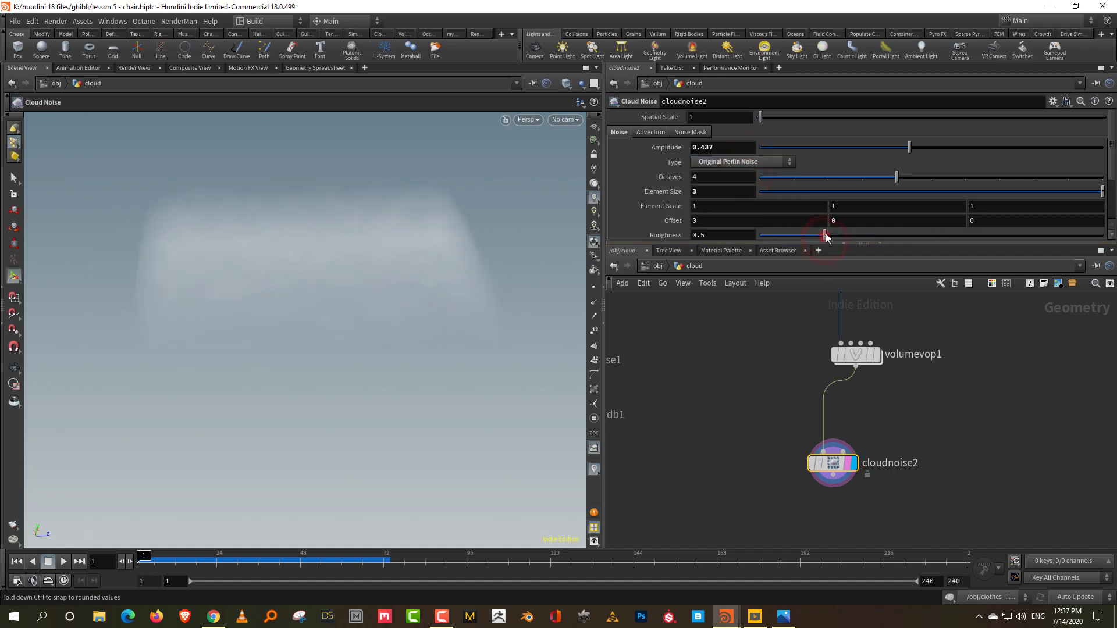
left_click(1021, 235)
left_click(997, 235)
left_click(1054, 148)
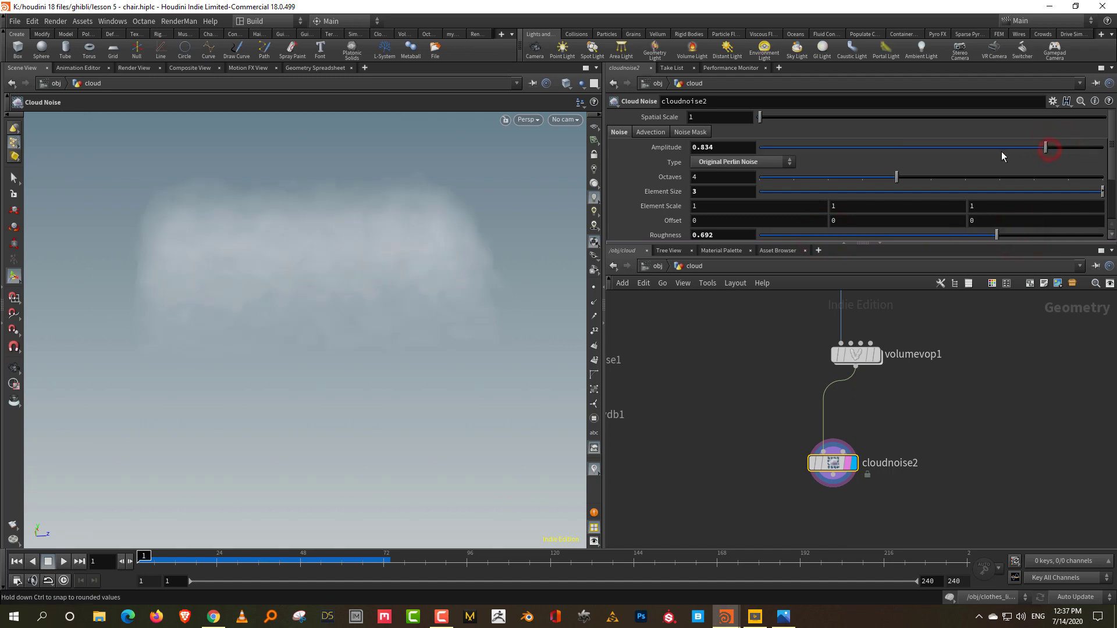
Set the Cloud Noise spatial scale to 3 and examine the cloud from another angle.
left_click(701, 117)
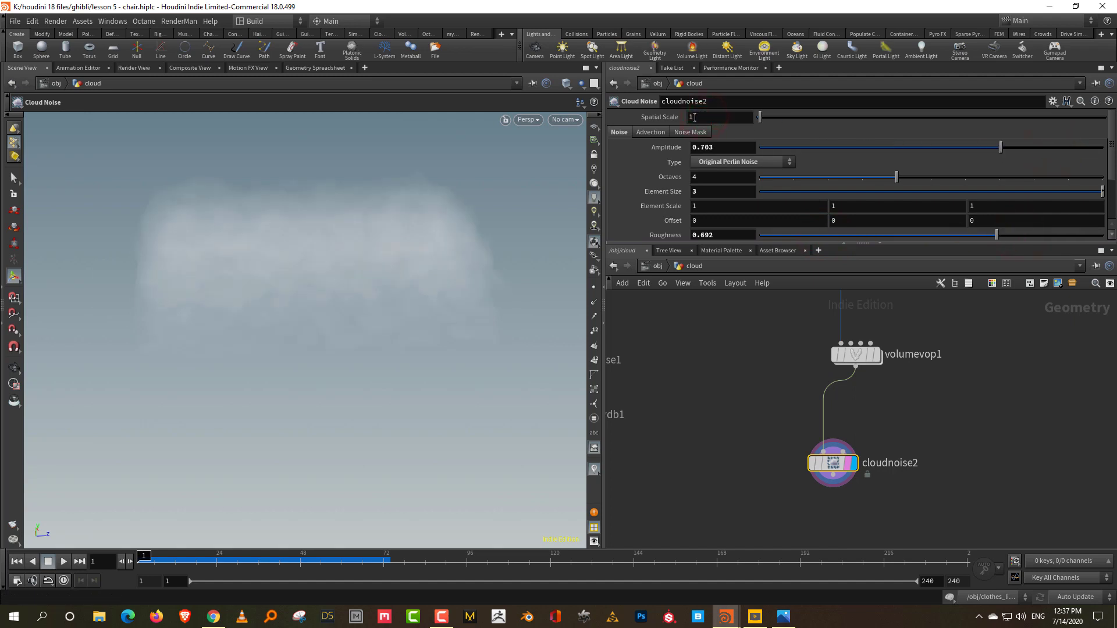
double_click(695, 117)
type("3")
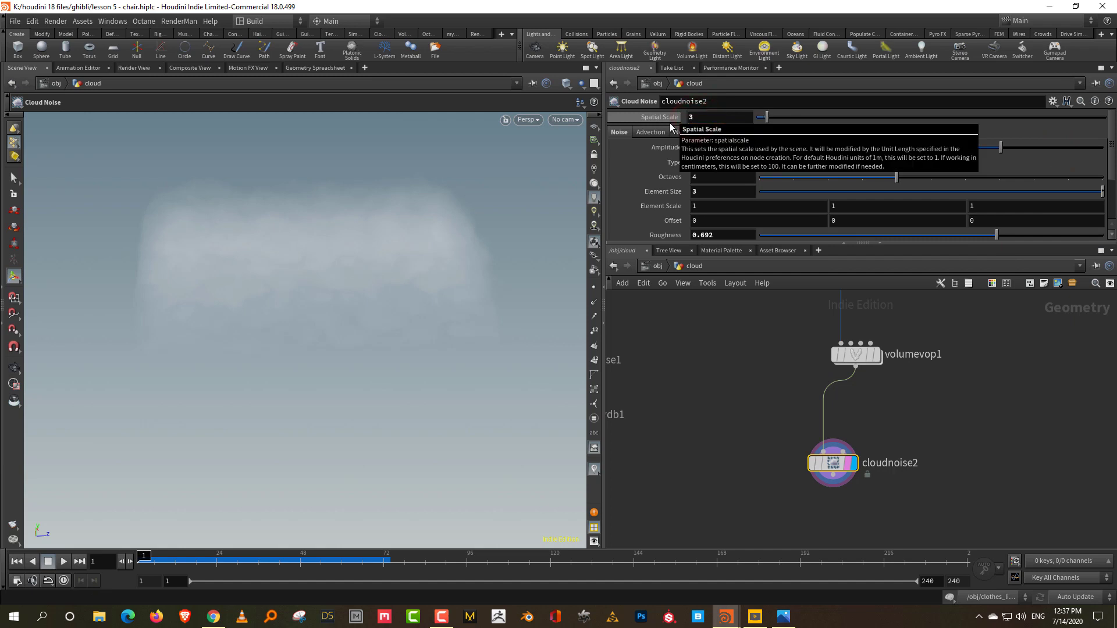
key("Return")
key("Escape")
left_click_drag(419, 322, 464, 286)
key("Return")
Set the Cloud Noise spatial scale to 2 and inspect the cloud from several sides.
double_click(694, 117)
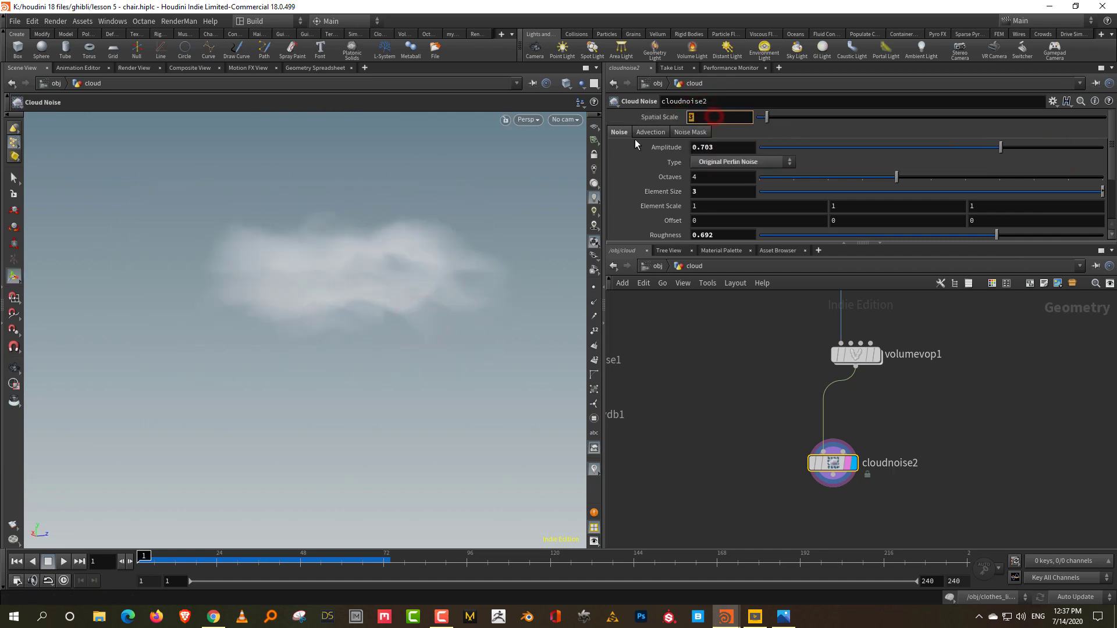
type("2")
key("Return")
key("Escape")
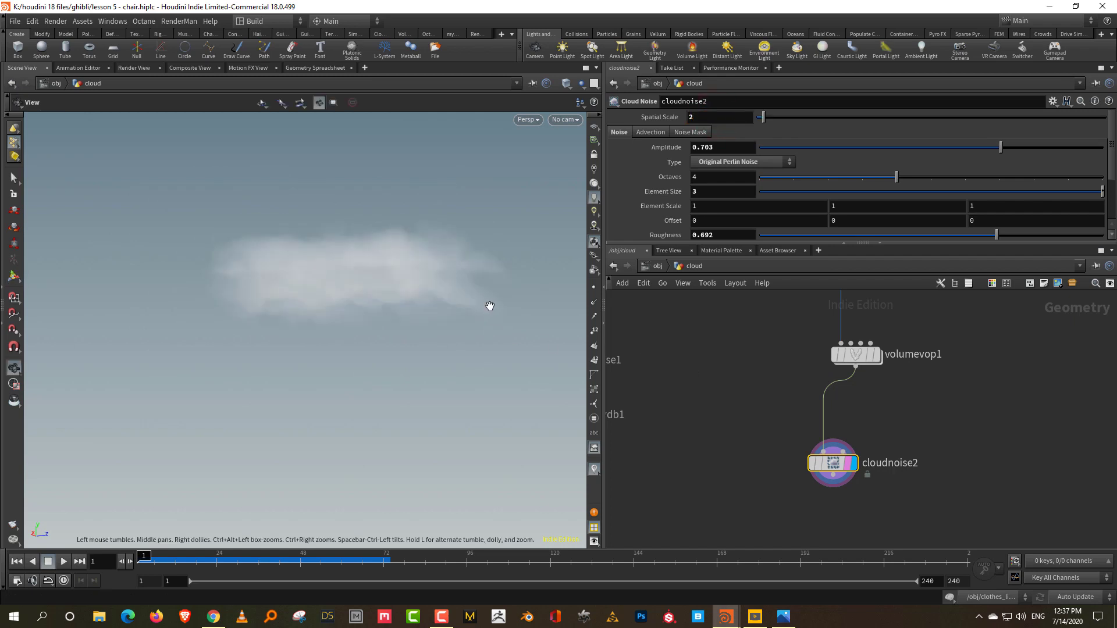
left_click_drag(489, 306, 347, 309)
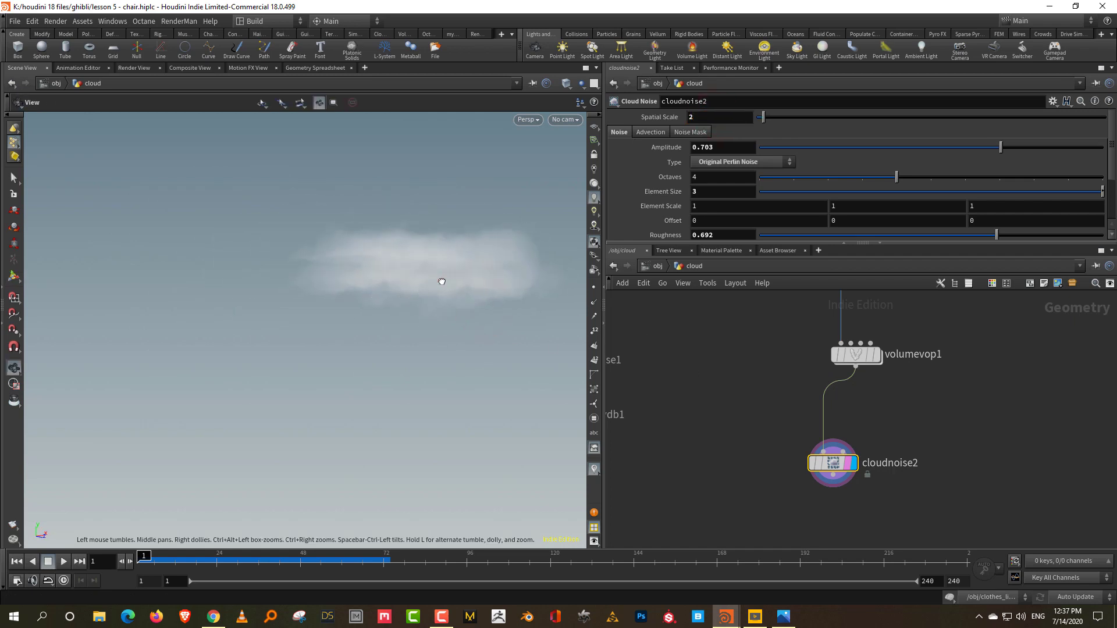
left_click_drag(443, 279, 507, 297)
key("Return")
Rename the Volume VOP node as Fade.
left_click(907, 355)
double_click(952, 354)
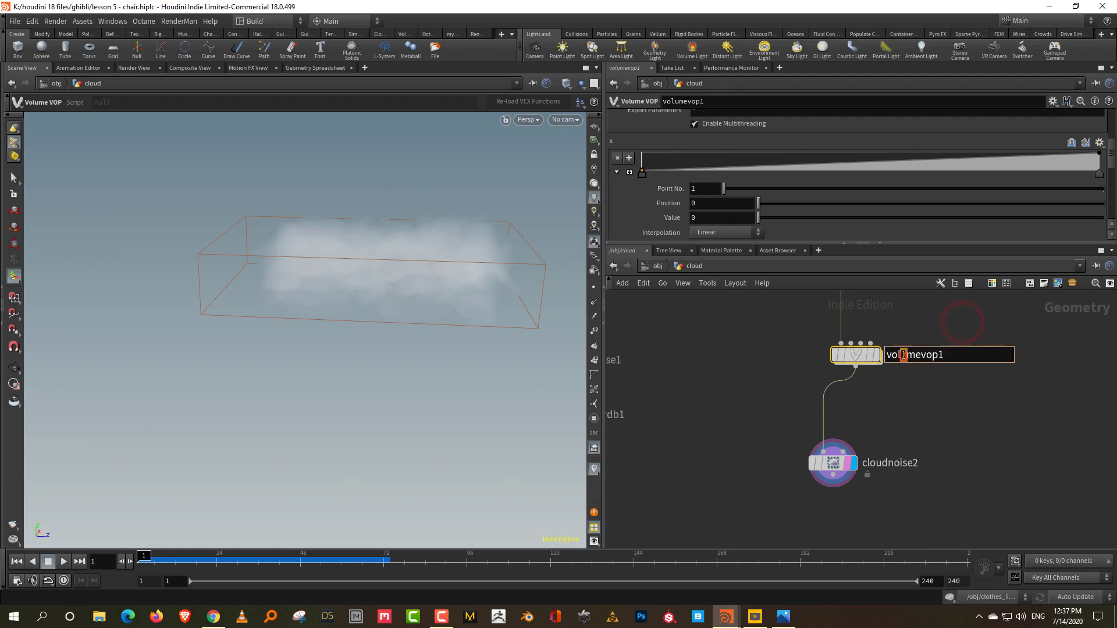
type("Fade")
key("Return")
key("Escape")
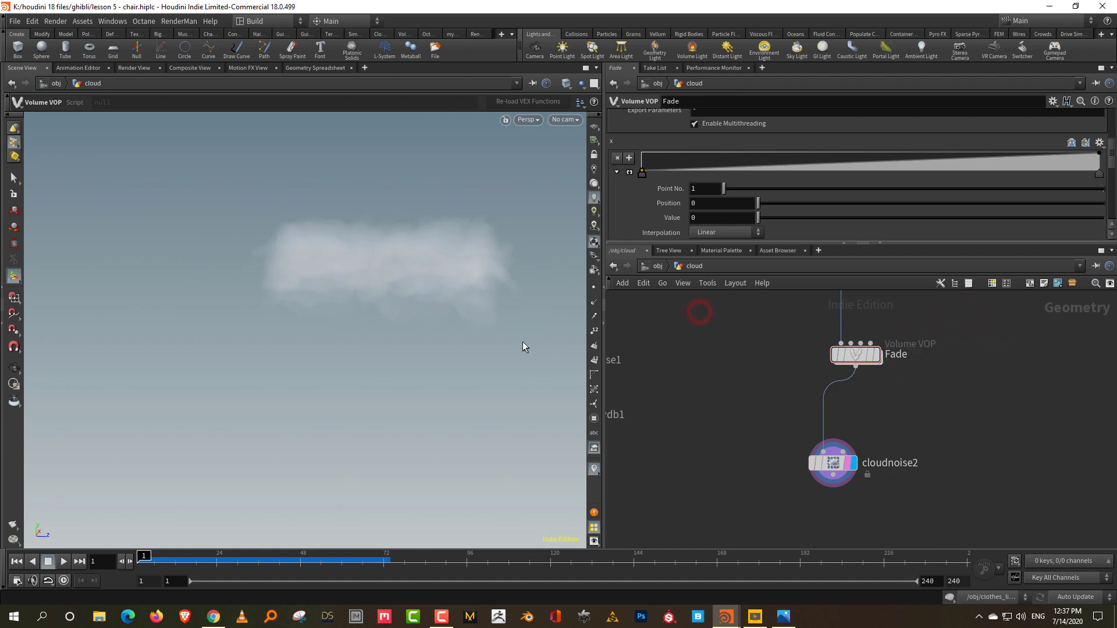
left_click_drag(523, 343, 586, 291)
key("Return")
Try the Fade node after the Cloud Noise node by pulling it out, rewiring it downstream and displaying it.
middle_click_drag(881, 359, 861, 424)
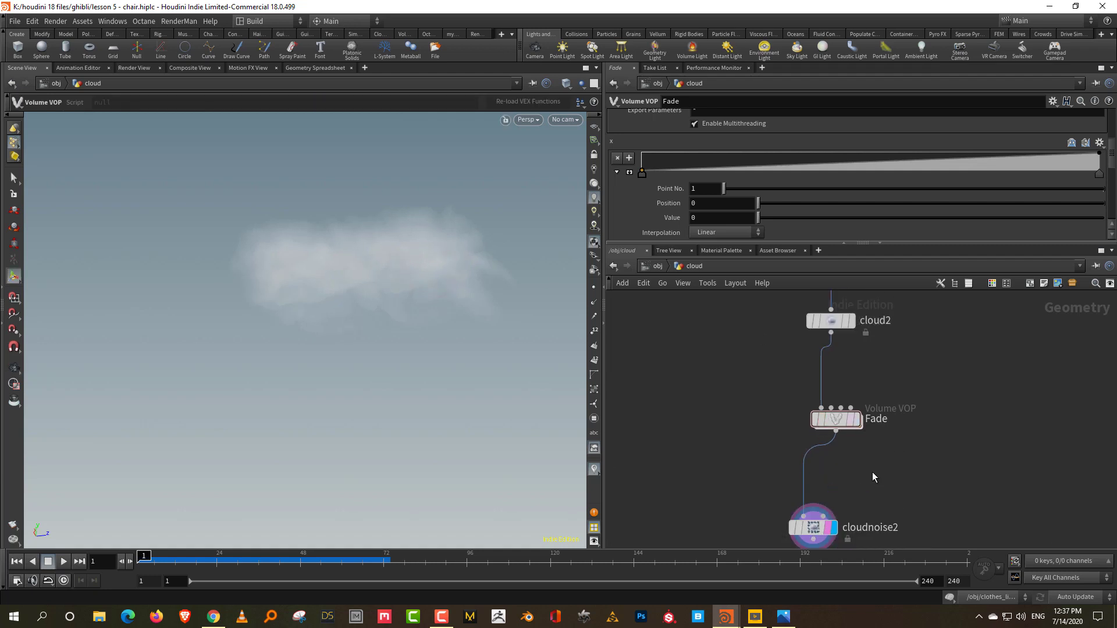
left_click_drag(838, 419, 817, 477)
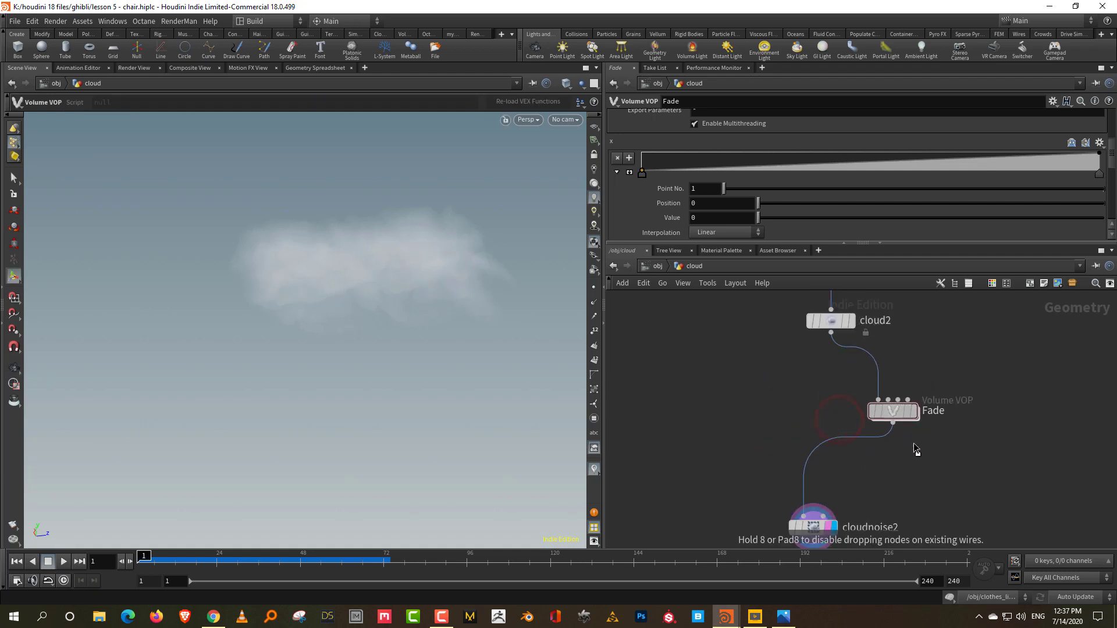
left_click_drag(916, 451, 918, 468)
left_click_drag(810, 459, 826, 378)
left_click_drag(906, 413, 881, 478)
left_click_drag(825, 401, 906, 484)
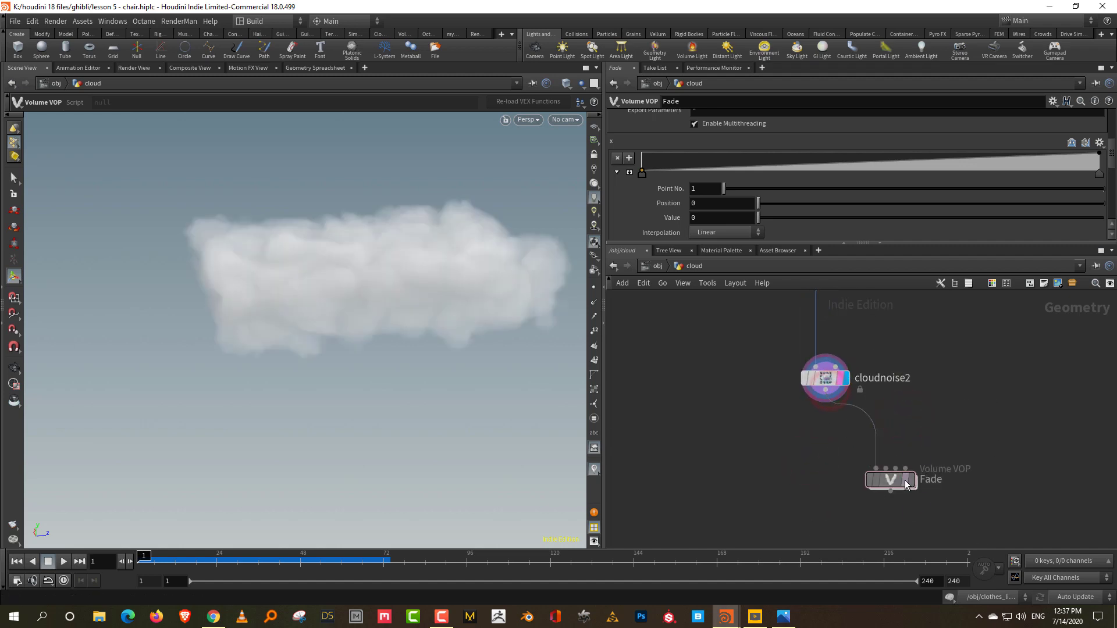
left_click(906, 483)
mouse_move(515, 351)
left_mouse_down()
mouse_move(436, 371)
mouse_move(463, 331)
mouse_move(506, 317)
mouse_move(558, 326)
mouse_move(489, 357)
mouse_move(516, 364)
left_mouse_up()
Reinsert the Fade node between the Cloud and Cloud Noise nodes and display the Cloud Noise node again.
left_click_drag(908, 474, 840, 327)
left_click_drag(949, 362, 847, 379)
left_click(846, 380)
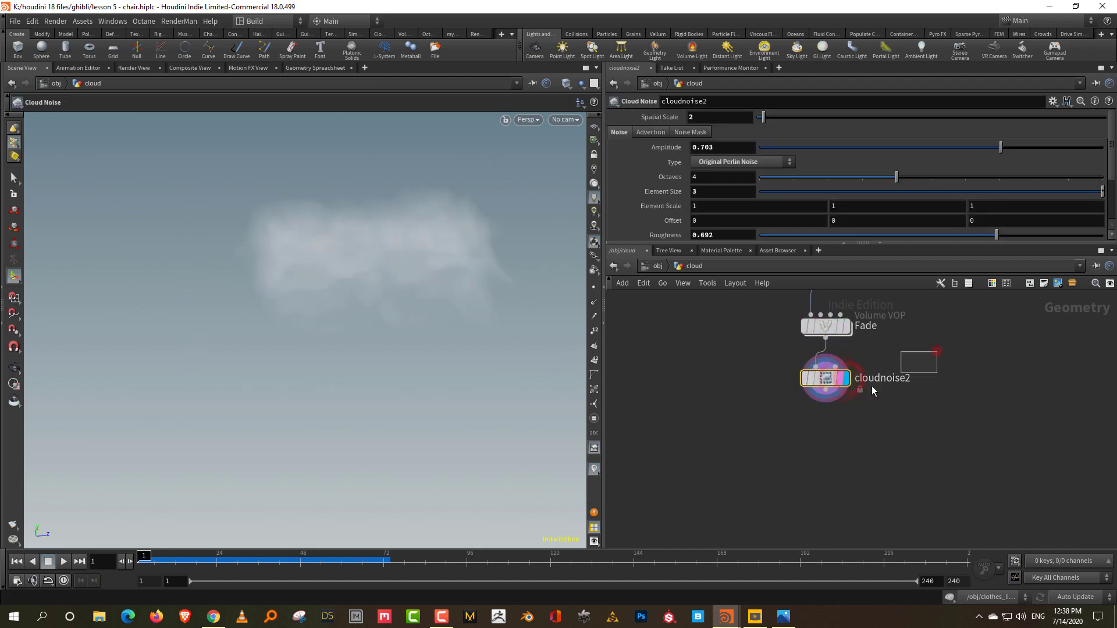
Enlarge the parameter area, turn off Abs Noise on the Cloud Noise node and inspect the cloud's shape.
key("Escape")
left_click_drag(456, 350, 429, 362)
key("Return")
middle_click_drag(933, 348, 909, 448)
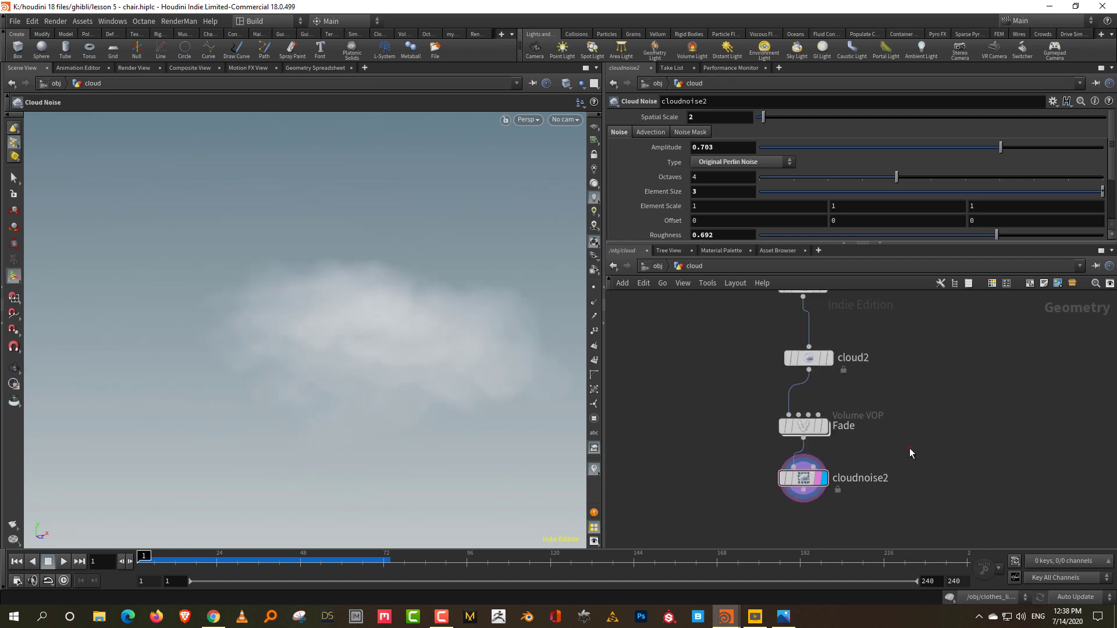
left_click(831, 244)
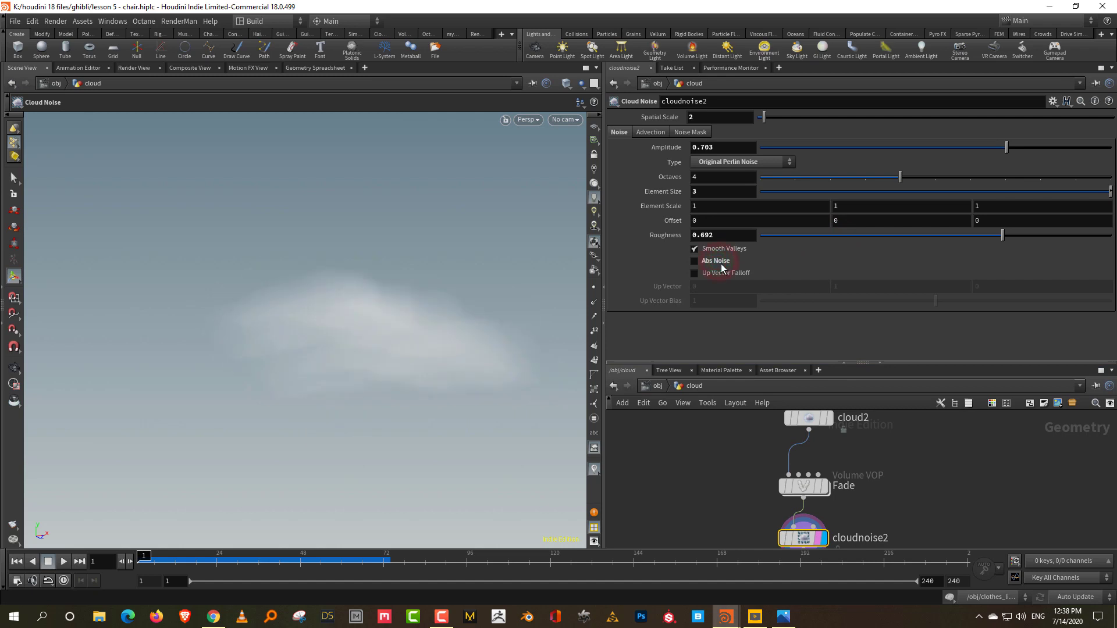
left_click_drag(399, 362, 491, 331)
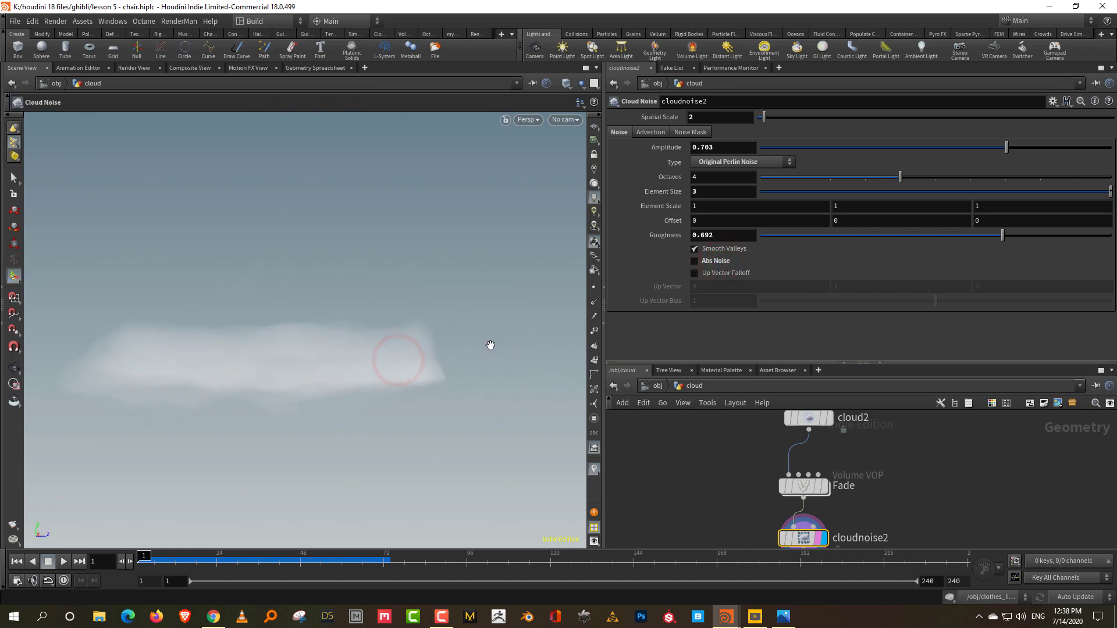
Set the Cloud Noise node's Element Size to 1.5 and inspect the cloud.
left_click(725, 192)
type("1.5")
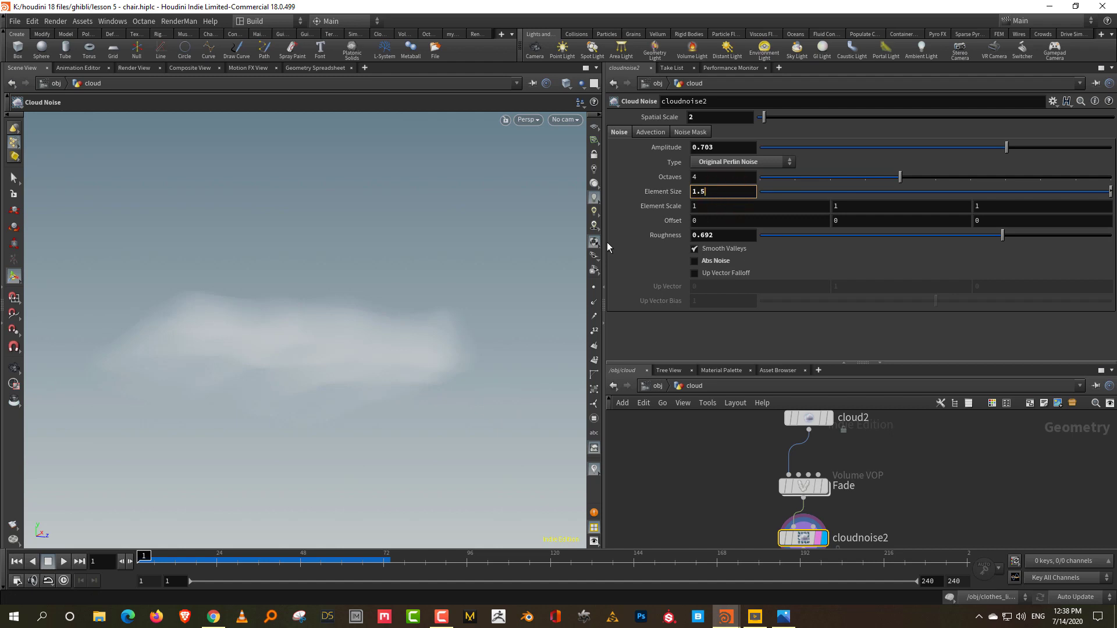
key("Return")
left_click(474, 336)
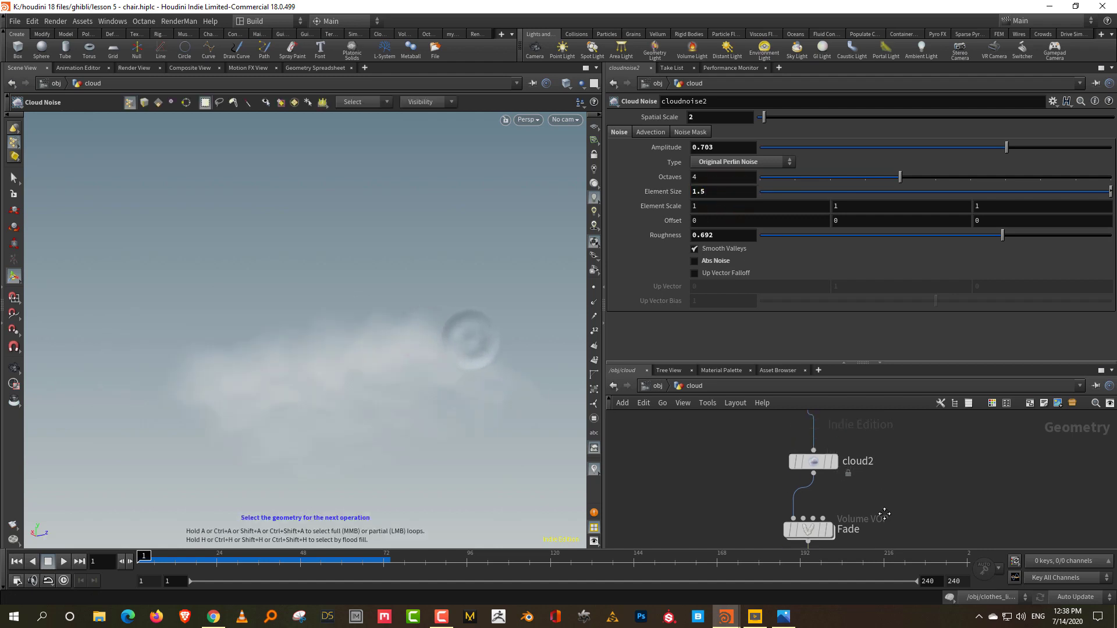
Select the box node and stretch the box upward to a height of about 7.36, then inspect the cloud.
key("Return")
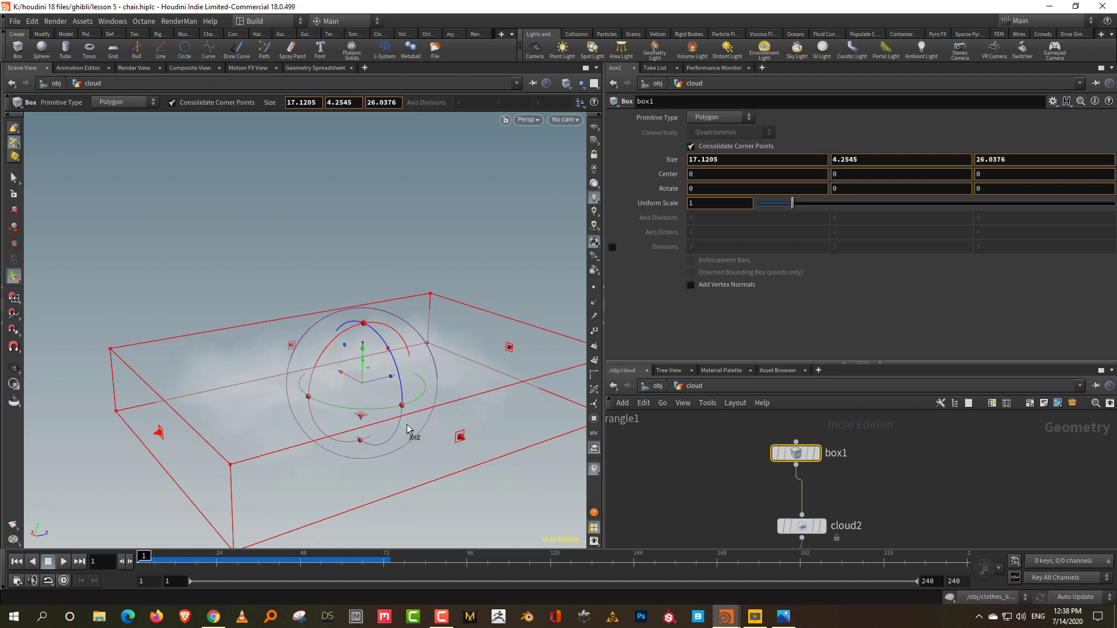
left_click_drag(409, 425, 401, 423)
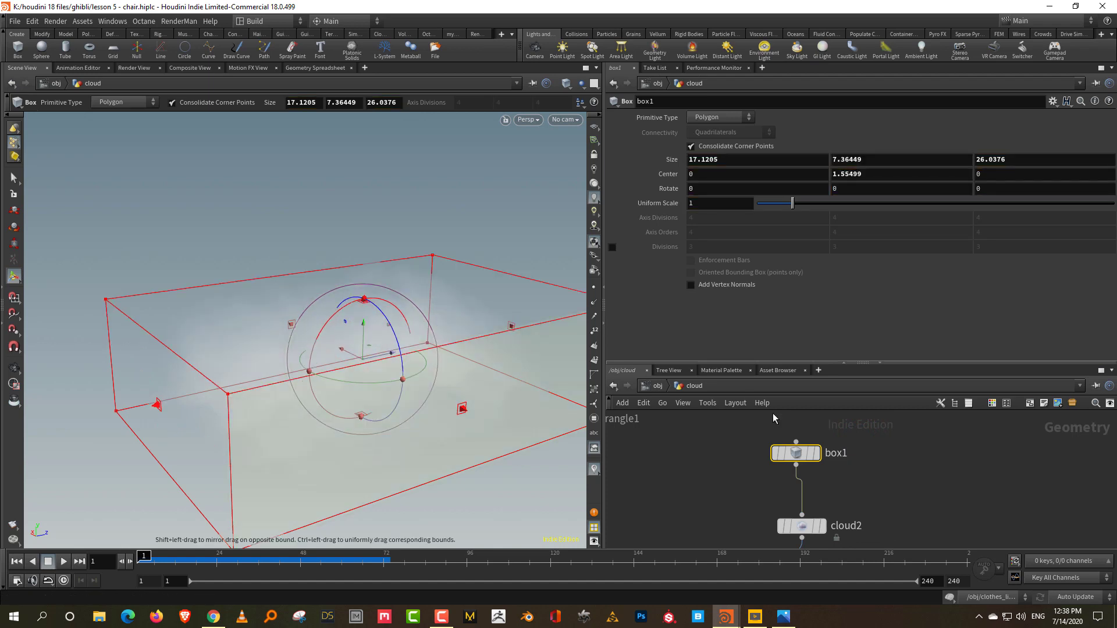
left_click(952, 459)
key("Escape")
left_click_drag(494, 406, 278, 428)
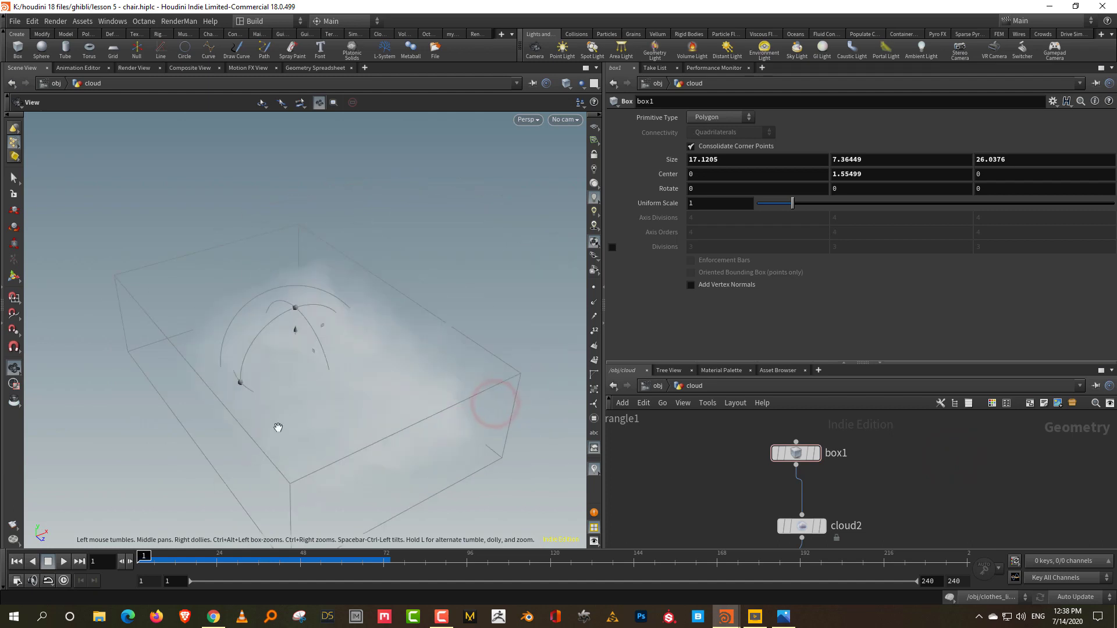
Stretch the box horizontally to about 28.41 in X and 36.11 in Z.
key("Return")
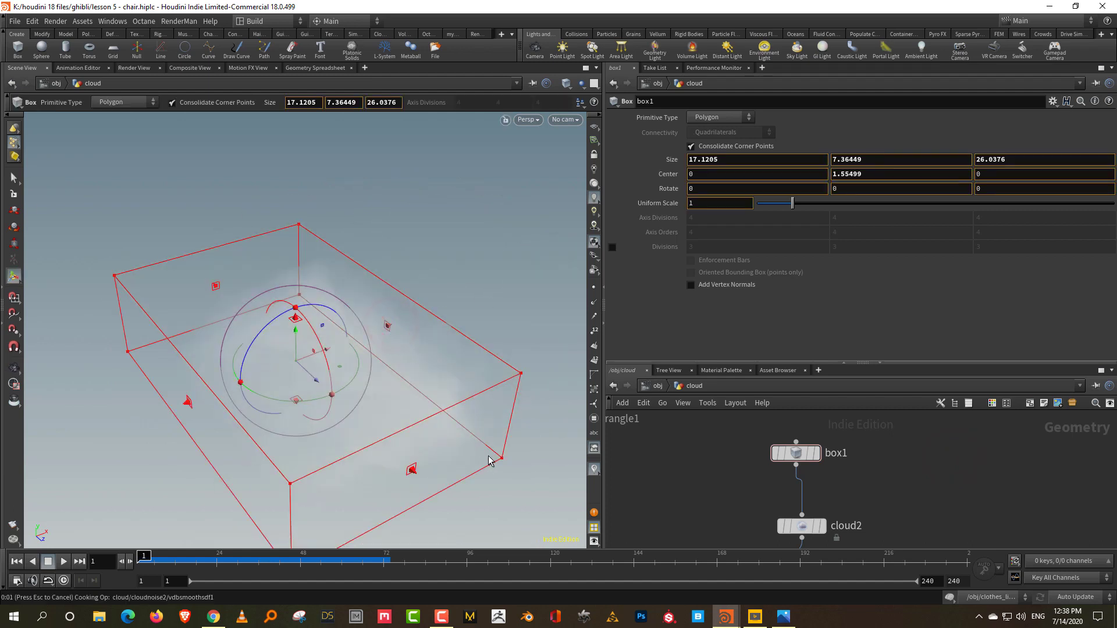
left_click_drag(489, 479, 509, 406)
key("Escape")
key("Return")
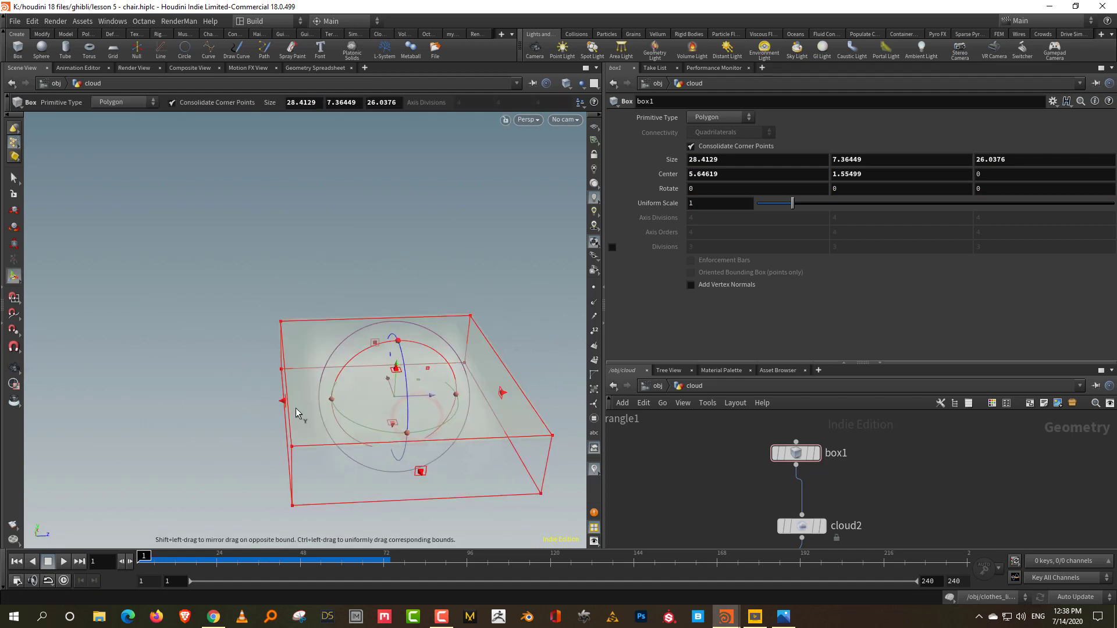
Enlarge the network area, look inside the box cloud's Cloud Noise node and return to the cloud network.
left_click_drag(975, 361, 969, 247)
scroll(962, 431, "down", 2)
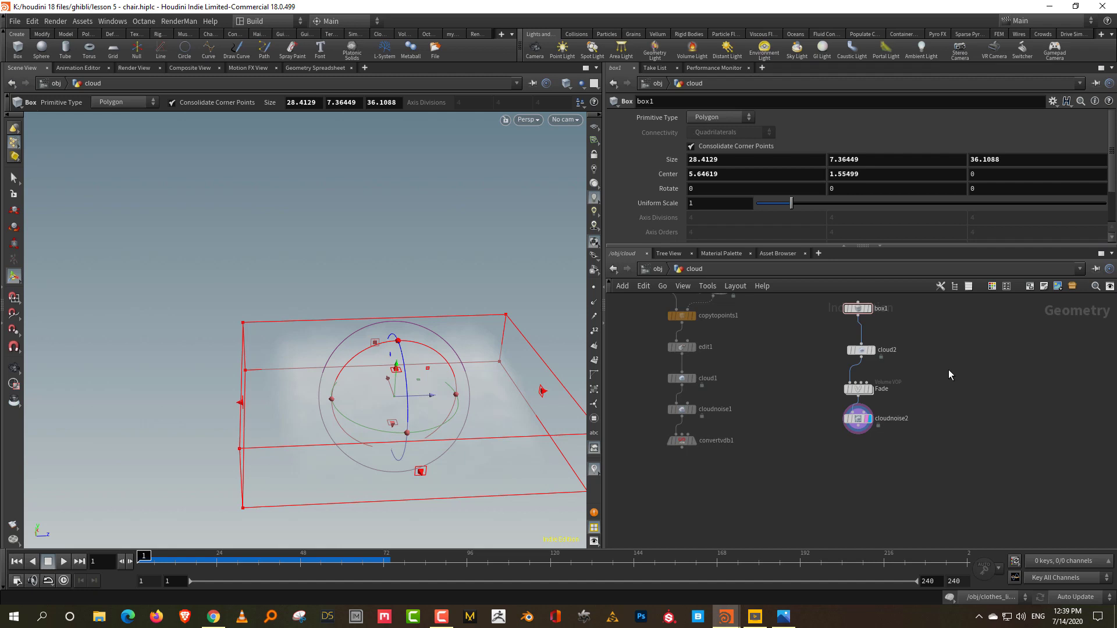
double_click(859, 419)
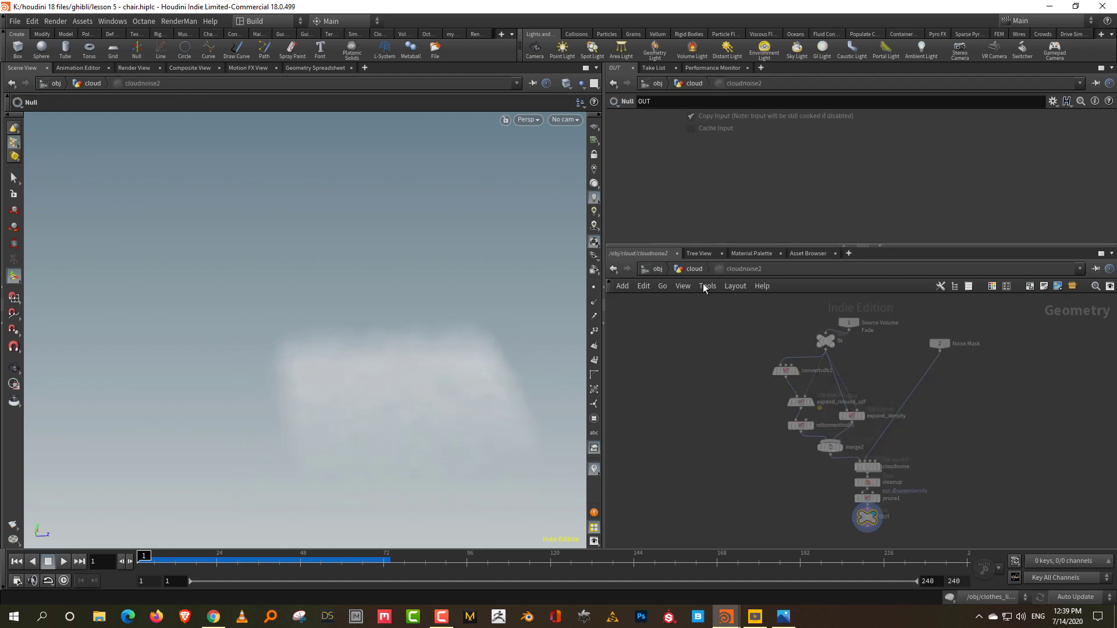
left_click(693, 269)
Open the Save Geometry dialog for the box cloud's Cloud Noise node, check the .vdb output file and cancel.
right_click(856, 384)
mouse_move(889, 508)
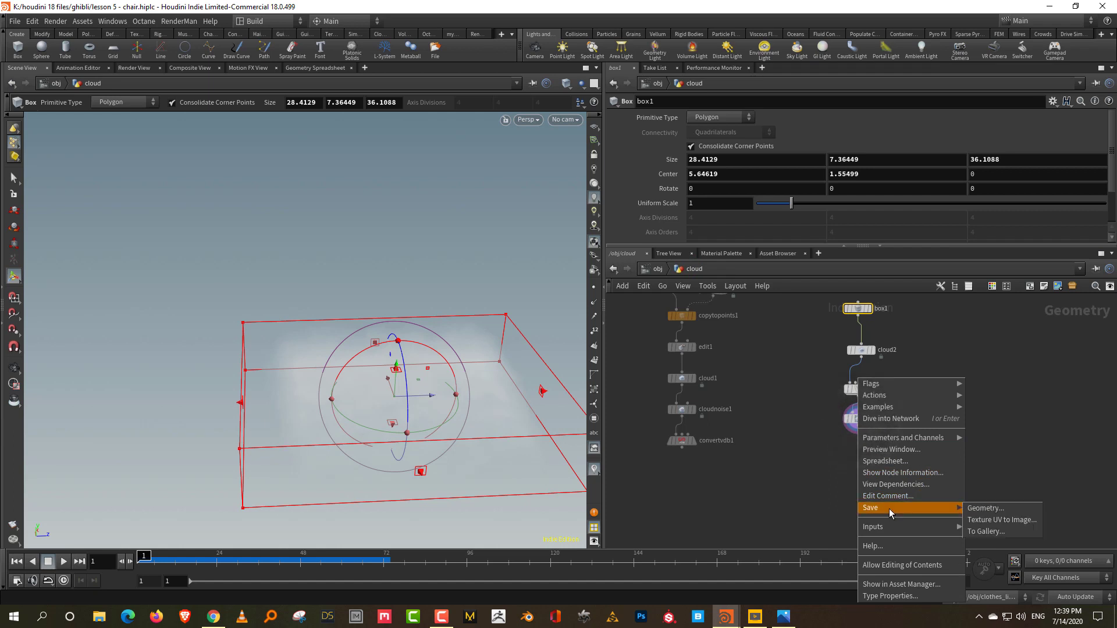
left_click(998, 509)
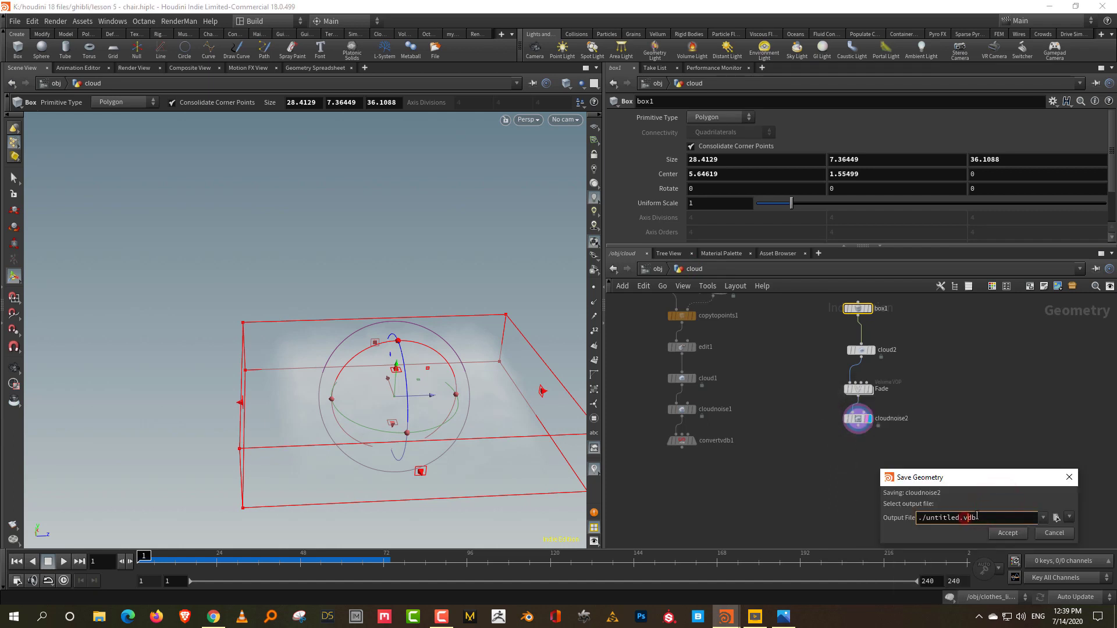
double_click(997, 512)
left_click(1049, 533)
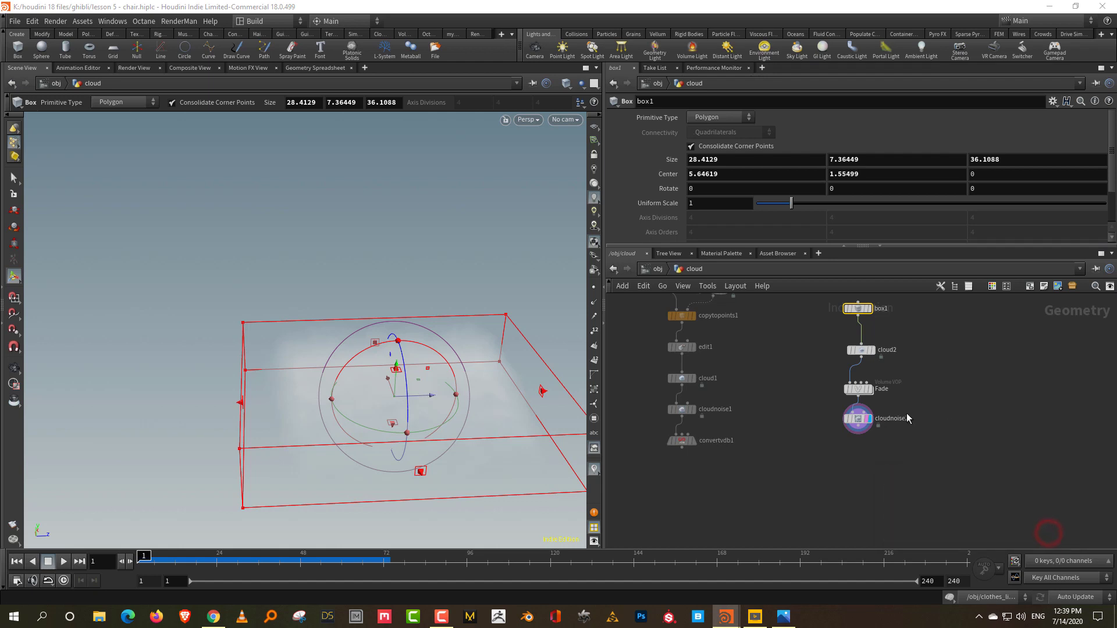
Duplicate the Convert VDB node, connect the copy after the box cloud's Cloud Noise node and display it.
scroll(863, 470, "up", 2)
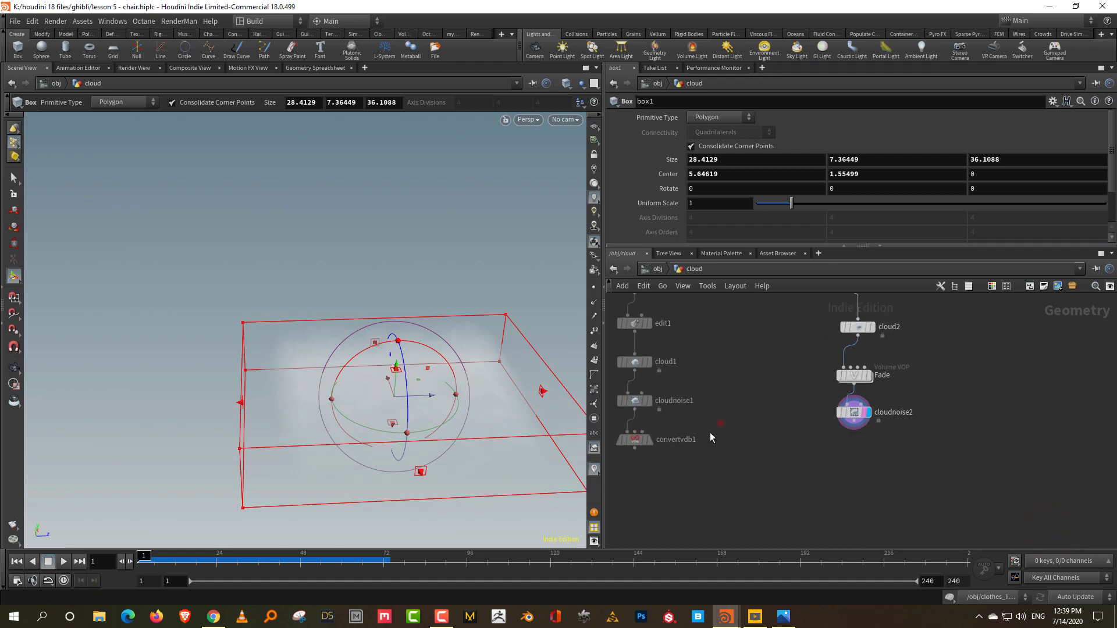
left_click_drag(710, 431, 611, 487)
key("ctrl+c")
key("ctrl+v")
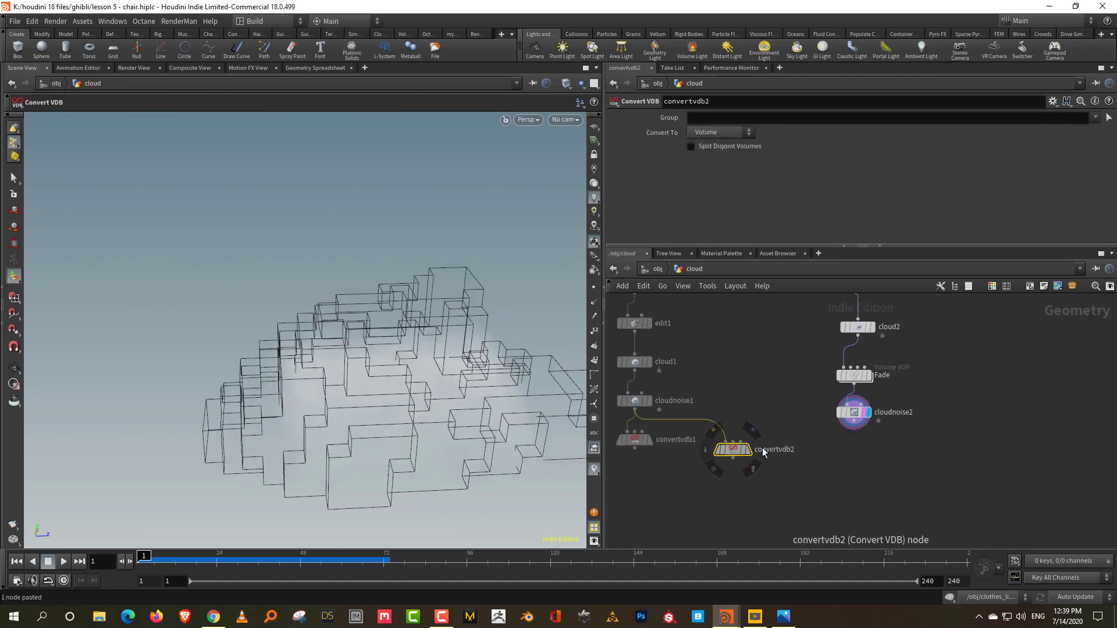
left_click_drag(734, 447, 801, 479)
left_click_drag(850, 429, 801, 472)
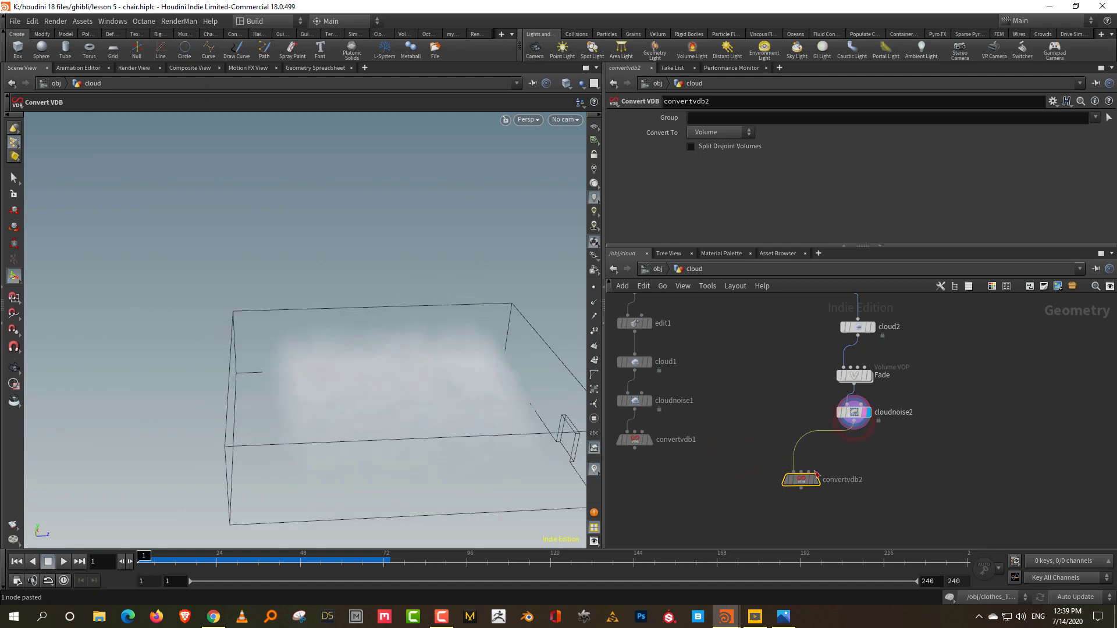
left_click(817, 481)
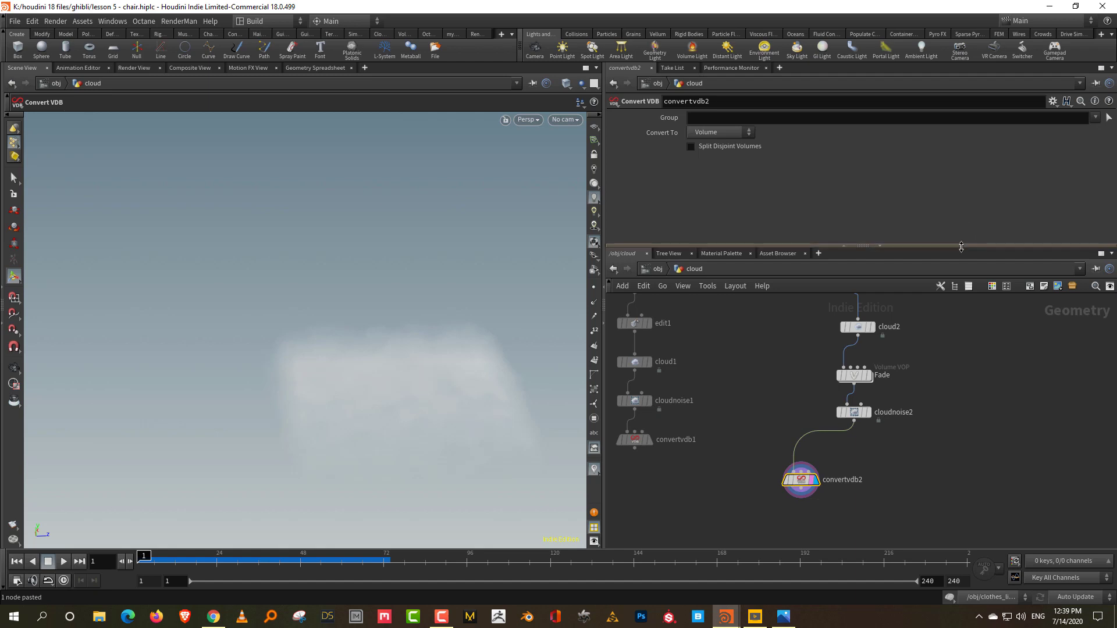
Enlarge the network area and automatically lay out the box cloud's five nodes, from the box to Convert VDB.
left_click_drag(959, 244, 959, 221)
scroll(941, 383, "down", 5)
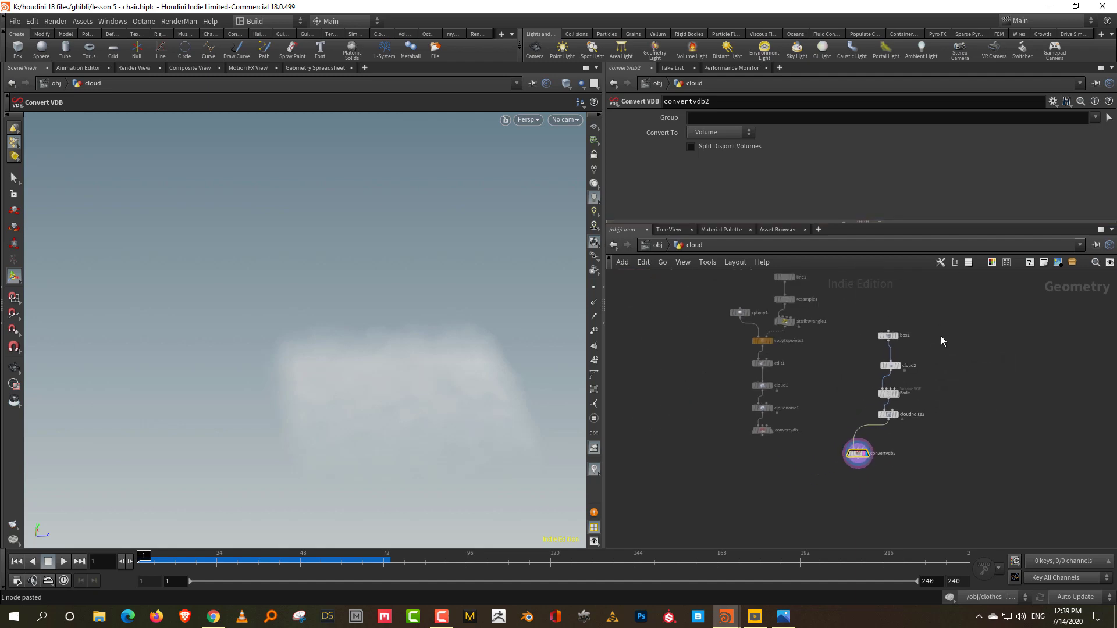
left_click_drag(948, 324, 846, 485)
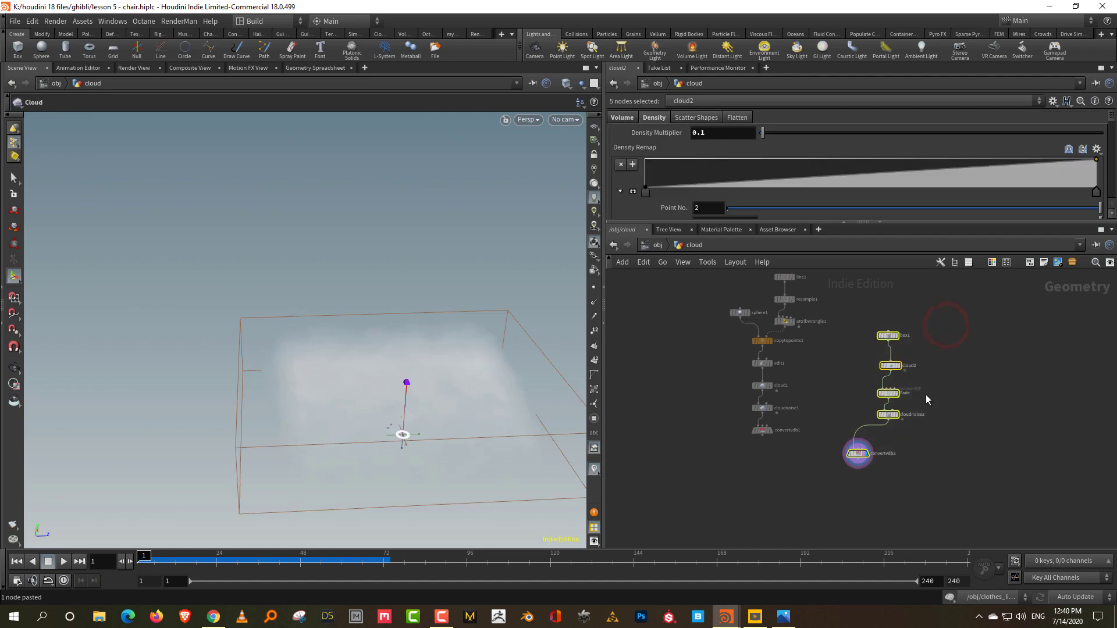
key("l")
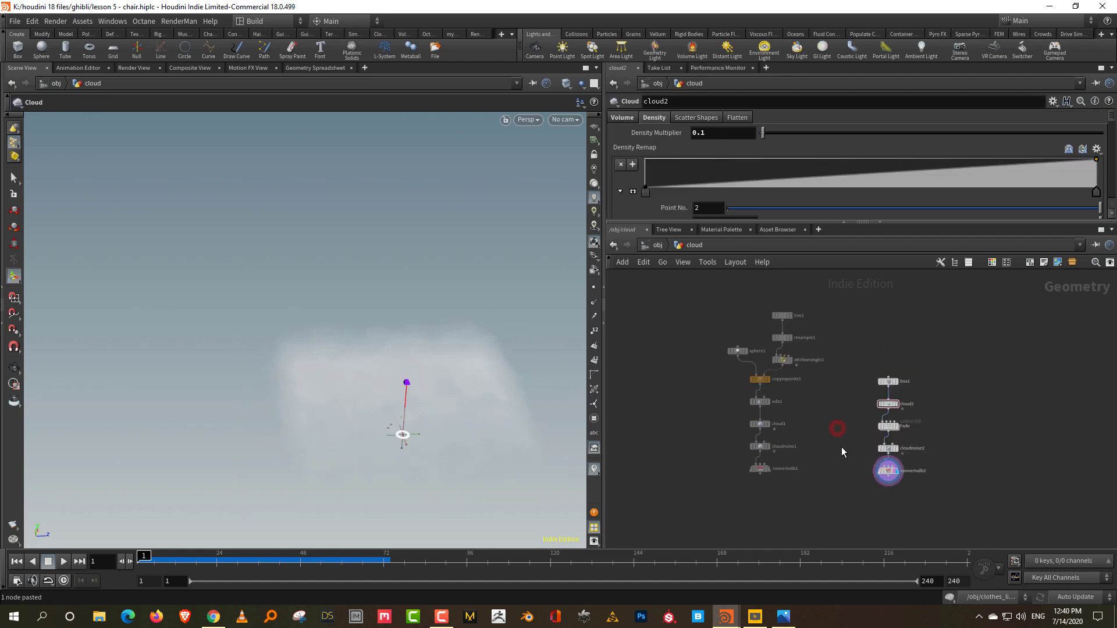
Compare the two clouds by displaying the first Convert VDB node and switching back to the box cloud's Convert VDB node.
scroll(785, 470, "up", 3)
left_click(763, 451)
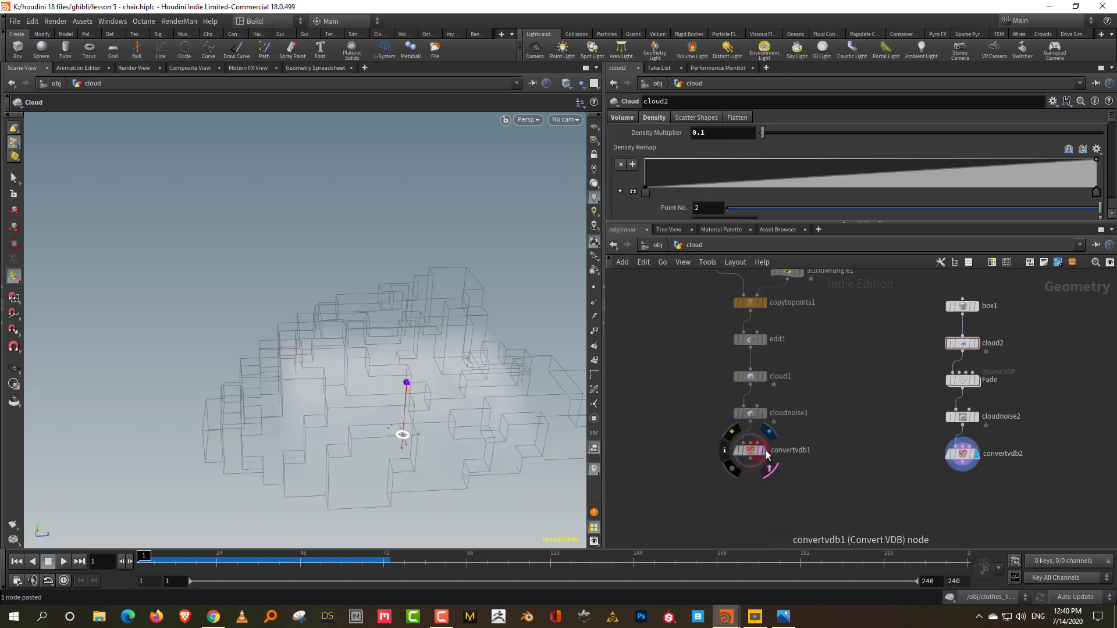
left_click(975, 454)
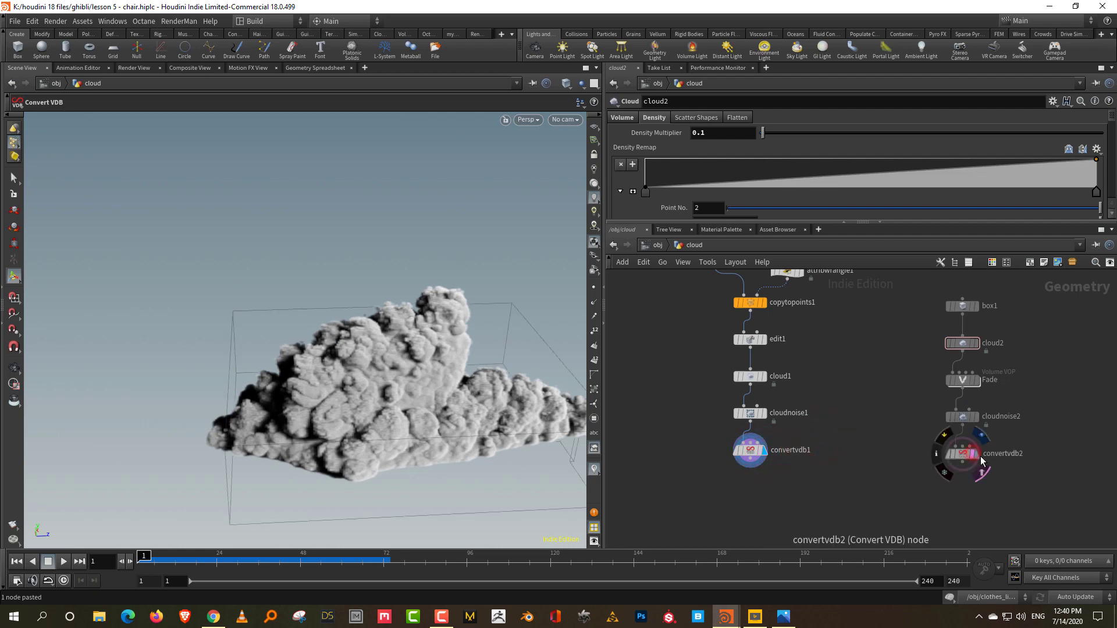
left_click(961, 454)
key("Escape")
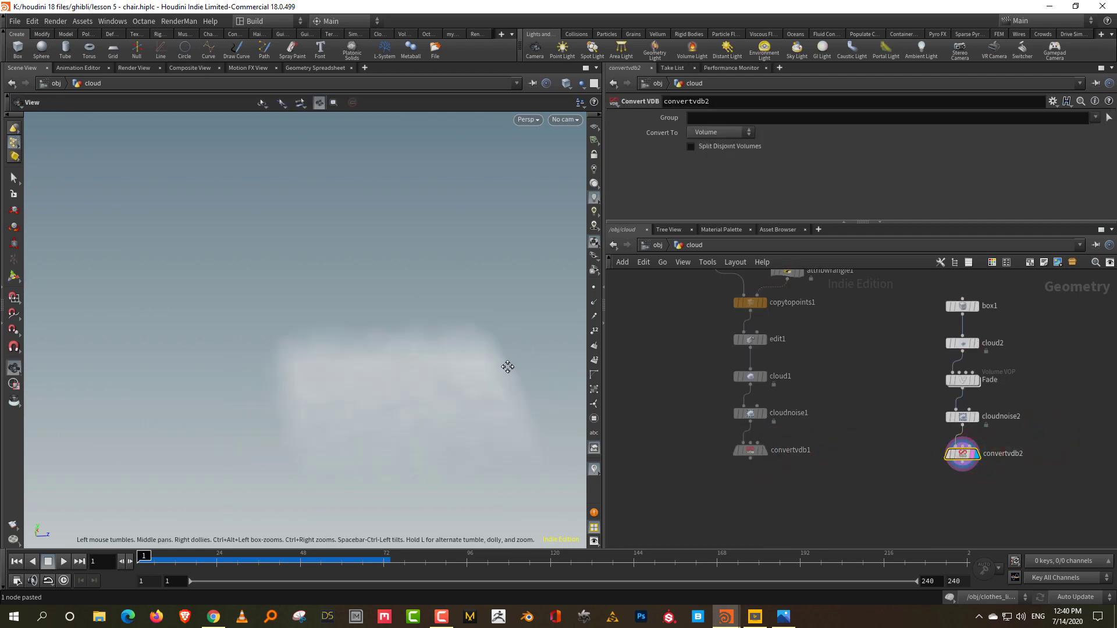
left_click_drag(506, 367, 429, 344)
left_click(904, 389)
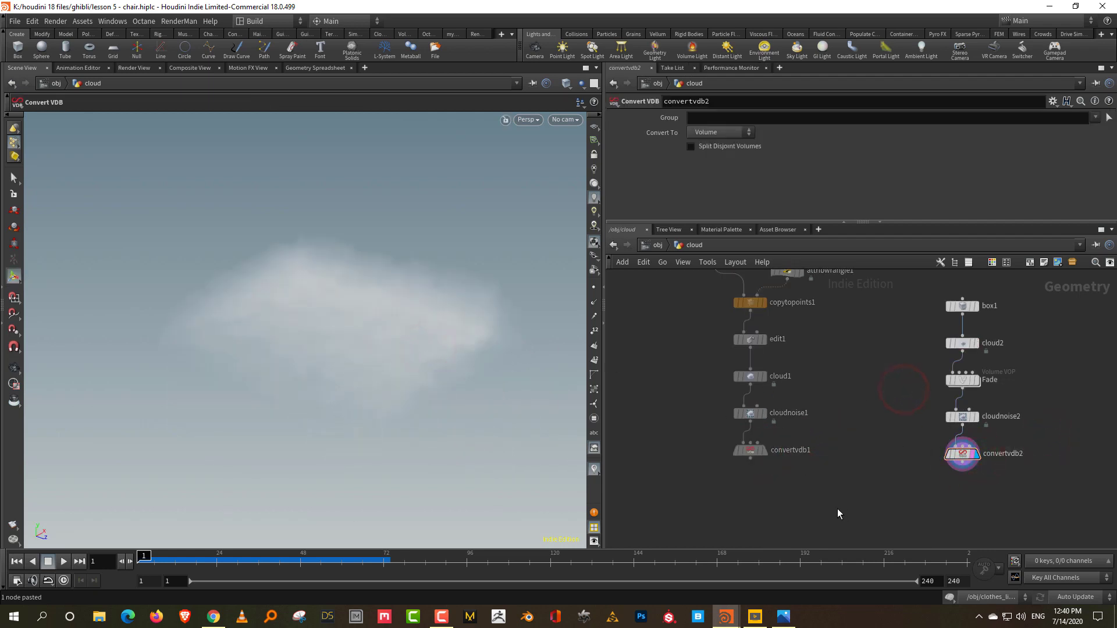